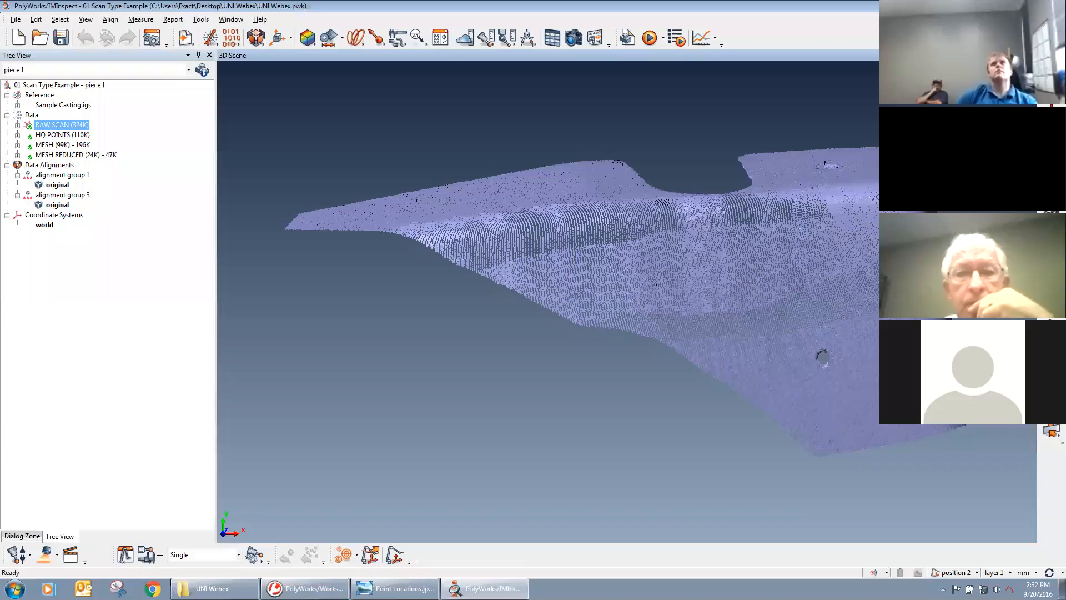
Open the scanning interface, review the surface scan parameters and resolution profile, and close it.
drag(860, 294, 797, 379)
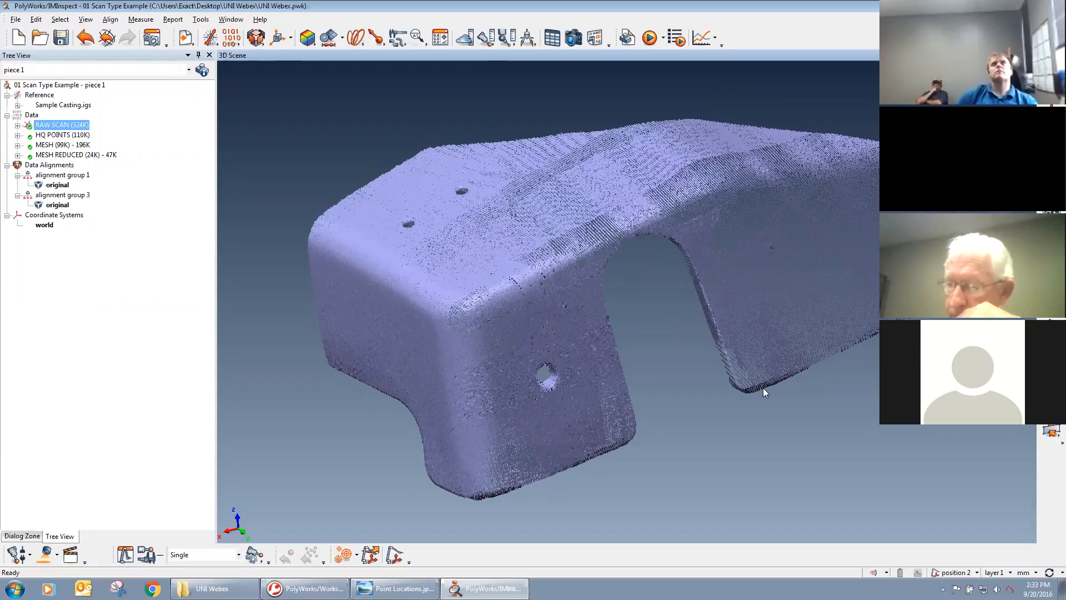
click(117, 553)
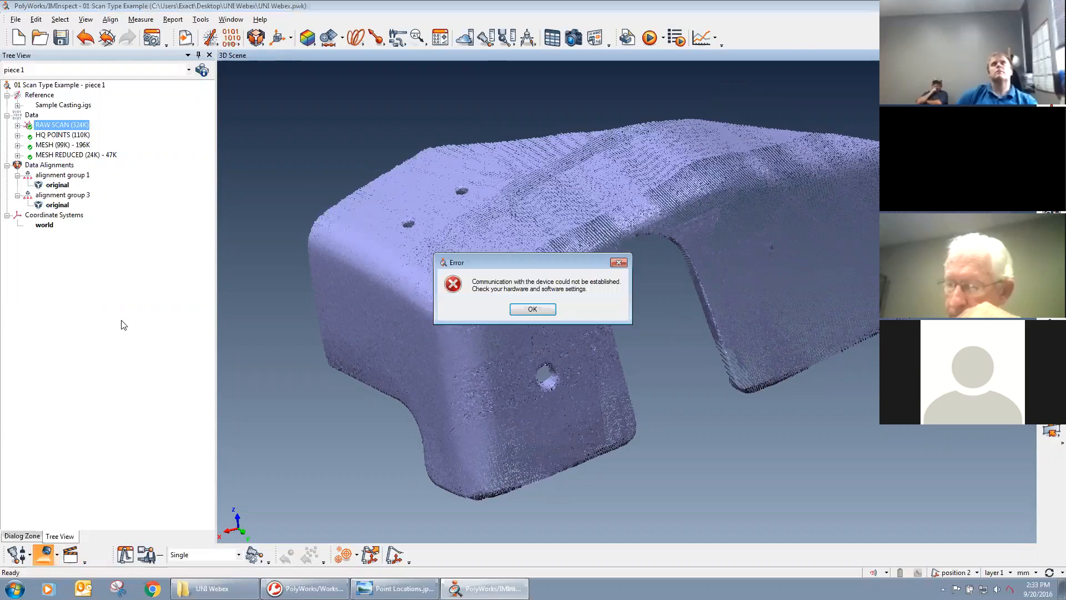
click(535, 309)
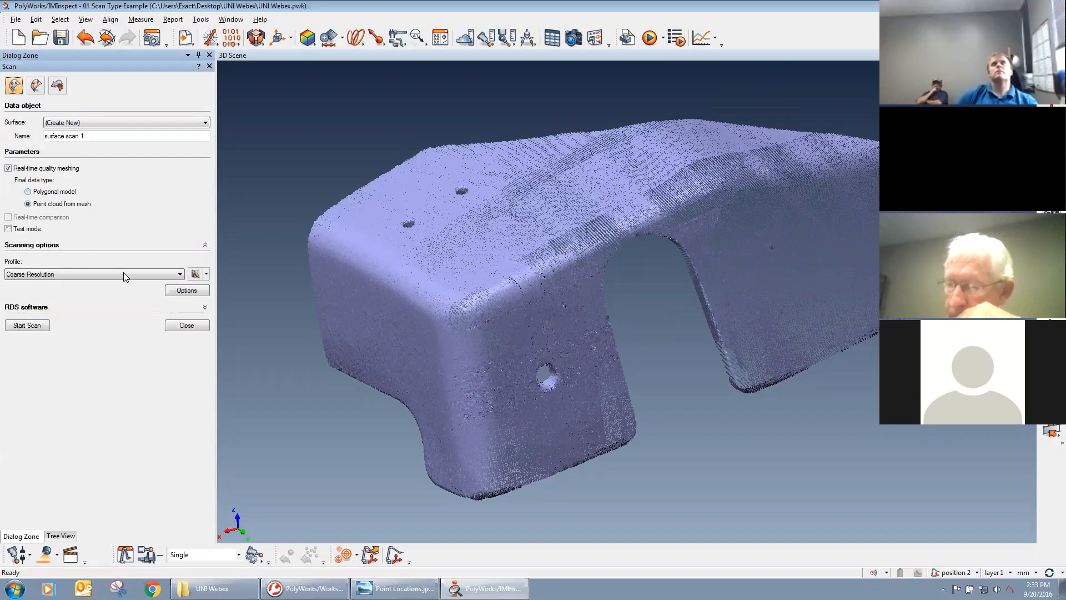
click(179, 326)
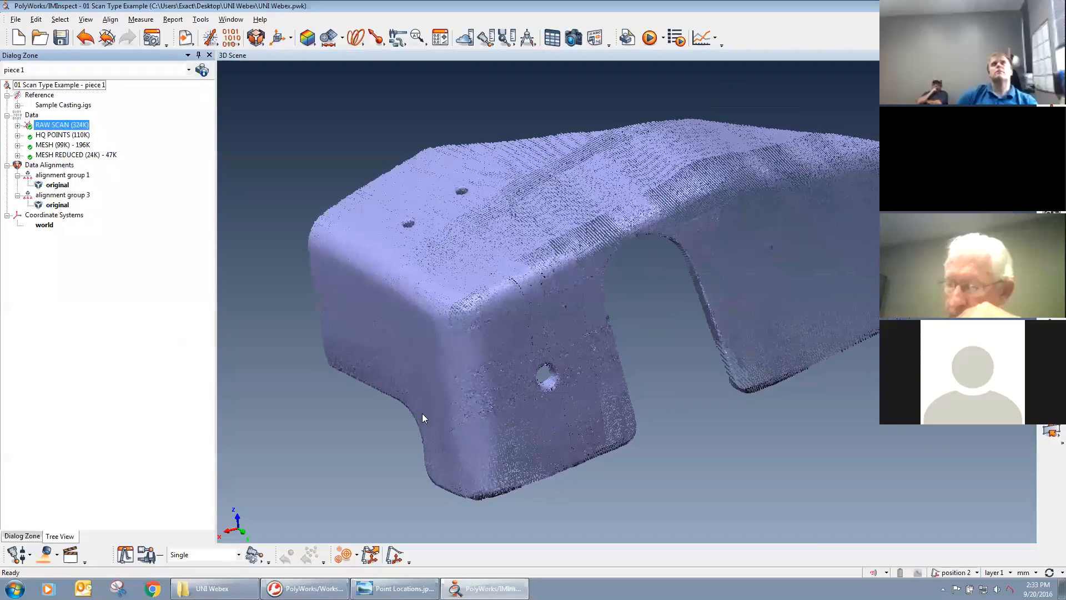
Examine the RAW SCAN point cloud up close around the corner, the side hole and the overlapping scan passes.
right_drag(483, 478, 487, 415)
drag(486, 415, 569, 461)
middle_drag(503, 329, 552, 355)
right_drag(629, 361, 637, 439)
middle_drag(551, 394, 608, 348)
drag(613, 338, 746, 294)
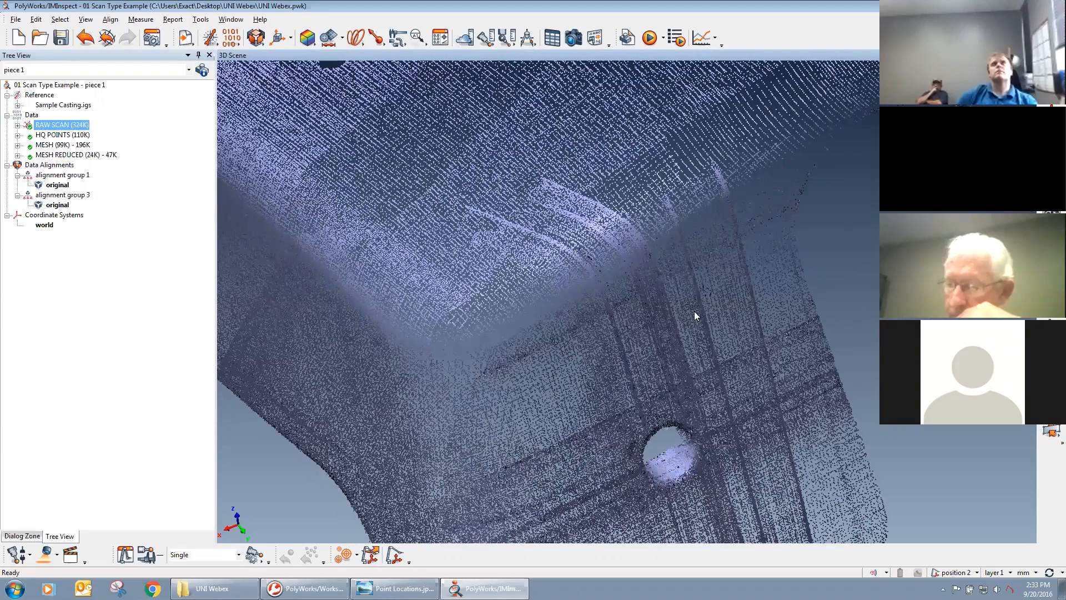
drag(611, 392, 450, 118)
middle_drag(523, 354, 514, 380)
middle_drag(621, 141, 617, 274)
drag(628, 298, 724, 467)
right_drag(714, 459, 672, 275)
middle_drag(692, 378, 636, 374)
right_drag(603, 321, 601, 388)
middle_drag(636, 355, 599, 347)
right_drag(603, 349, 606, 400)
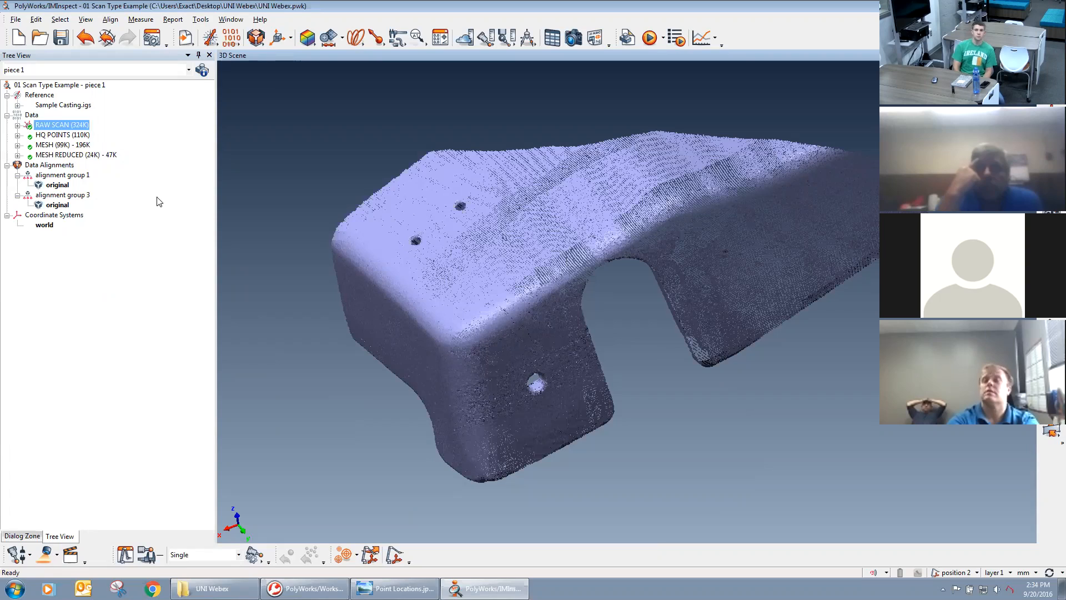
Display the HQ POINTS cloud in place of RAW SCAN.
middle_click(45, 137)
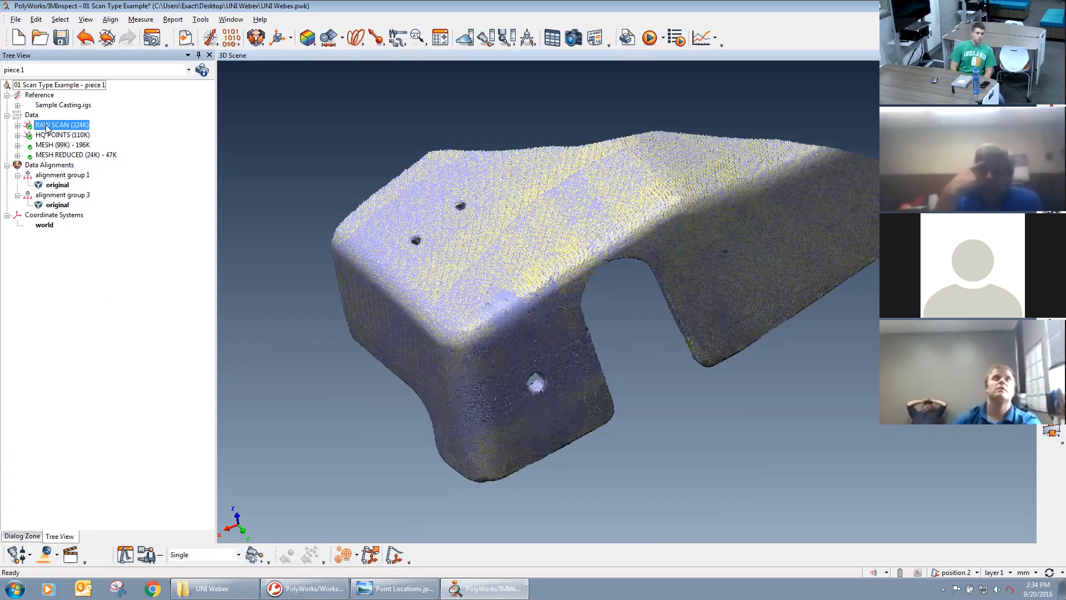
middle_click(45, 126)
middle_drag(512, 332, 549, 328)
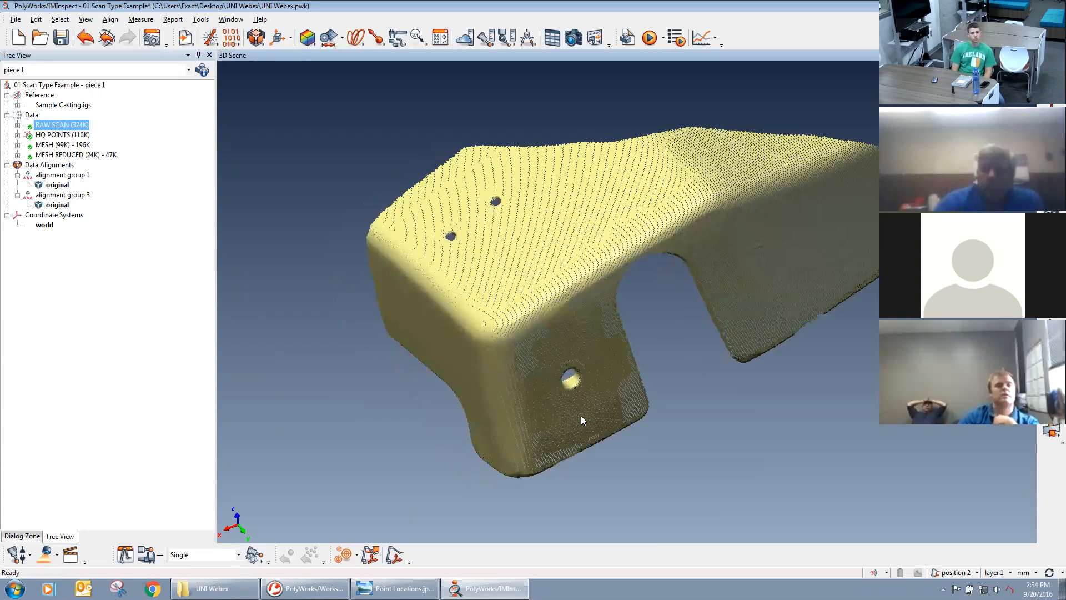
Review the Real-Time Quality Meshing parameters in the line scan options, leaving them unchanged.
click(45, 554)
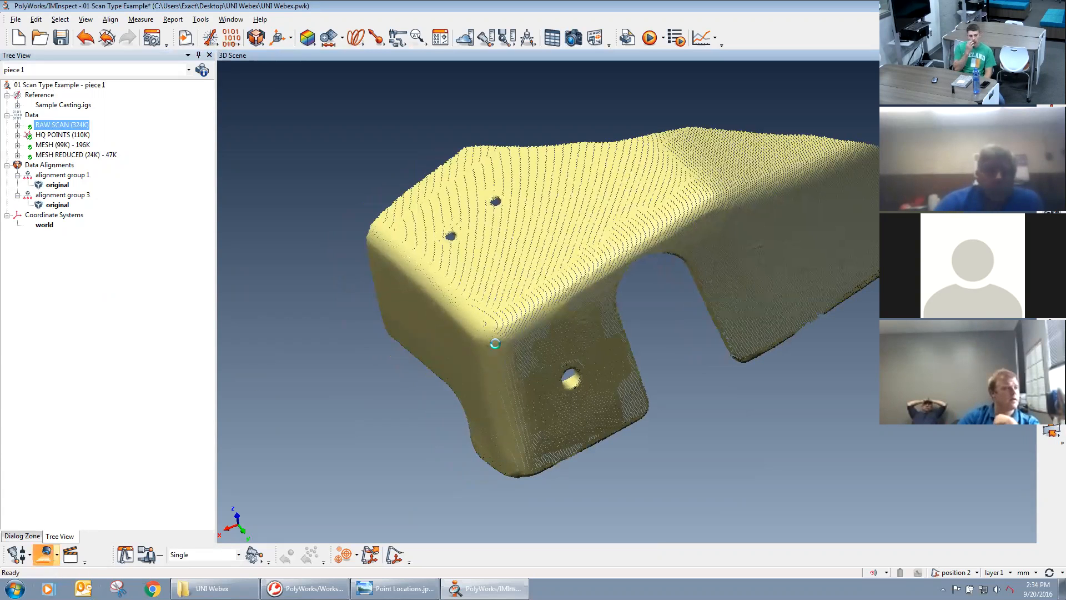
click(533, 309)
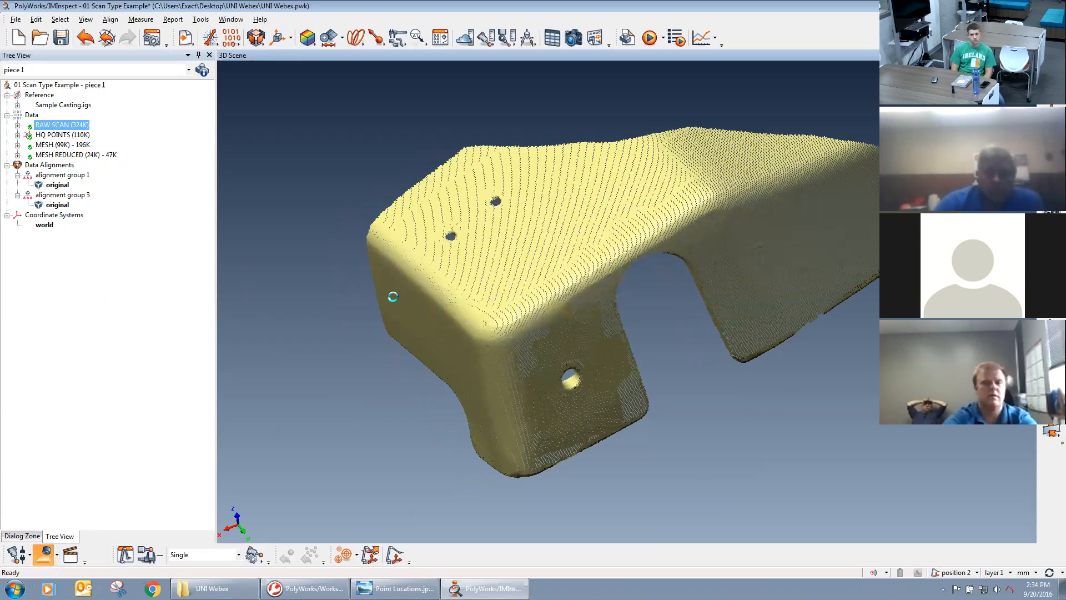
click(172, 289)
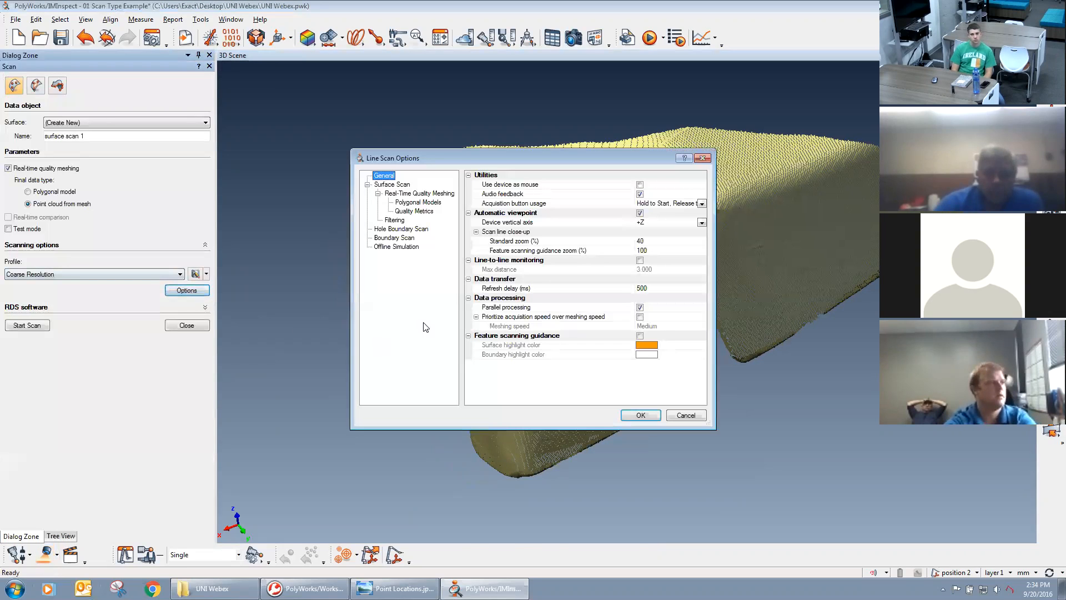
click(416, 194)
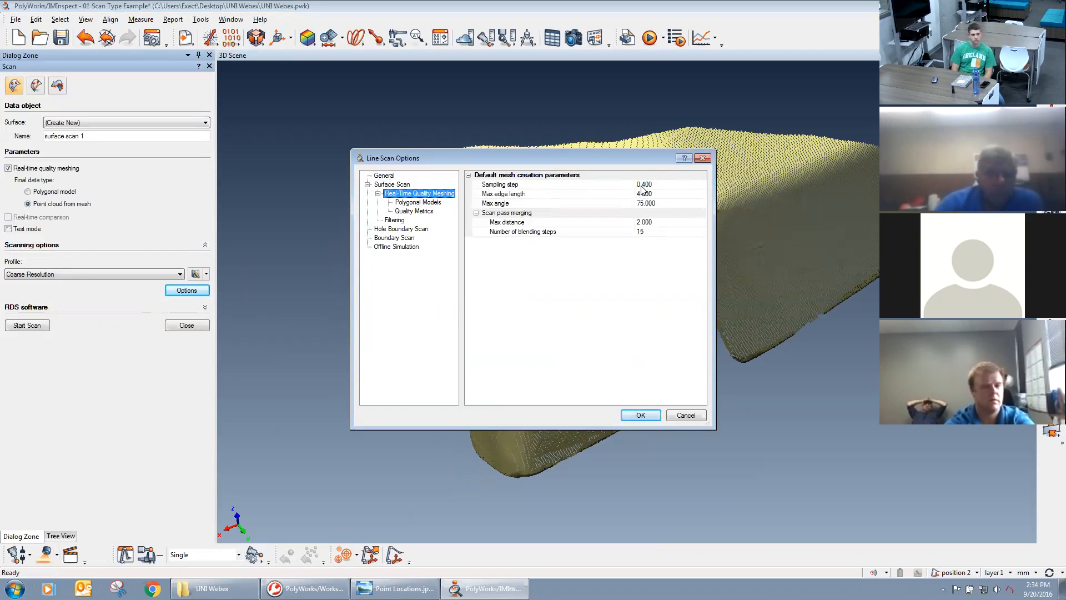
click(686, 415)
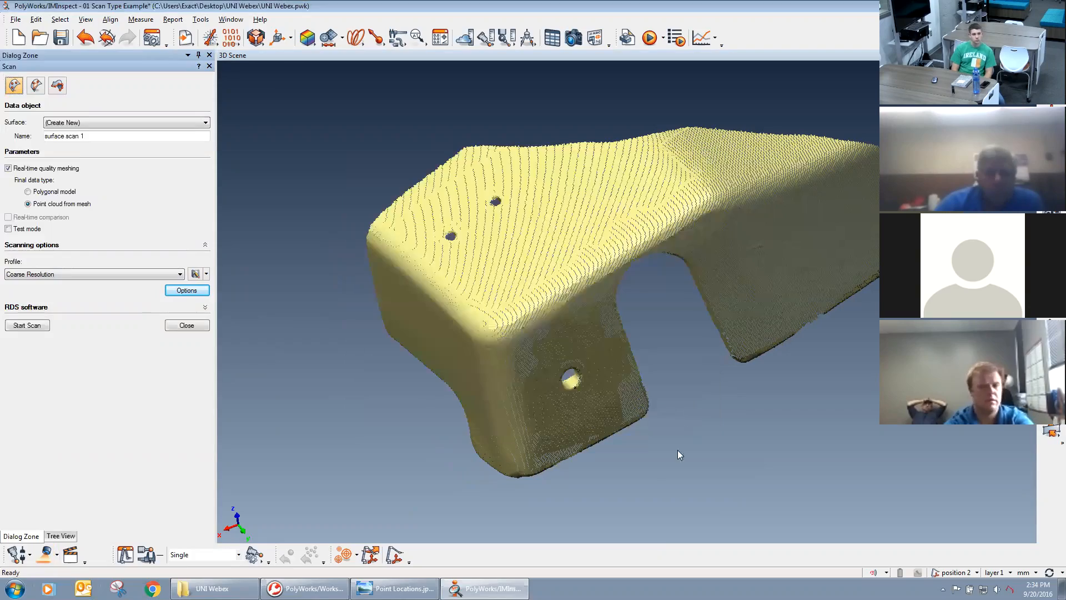
Examine the point spacing of HQ POINTS around the side hole, the part edges and the large slot.
scroll(661, 294, up, 4)
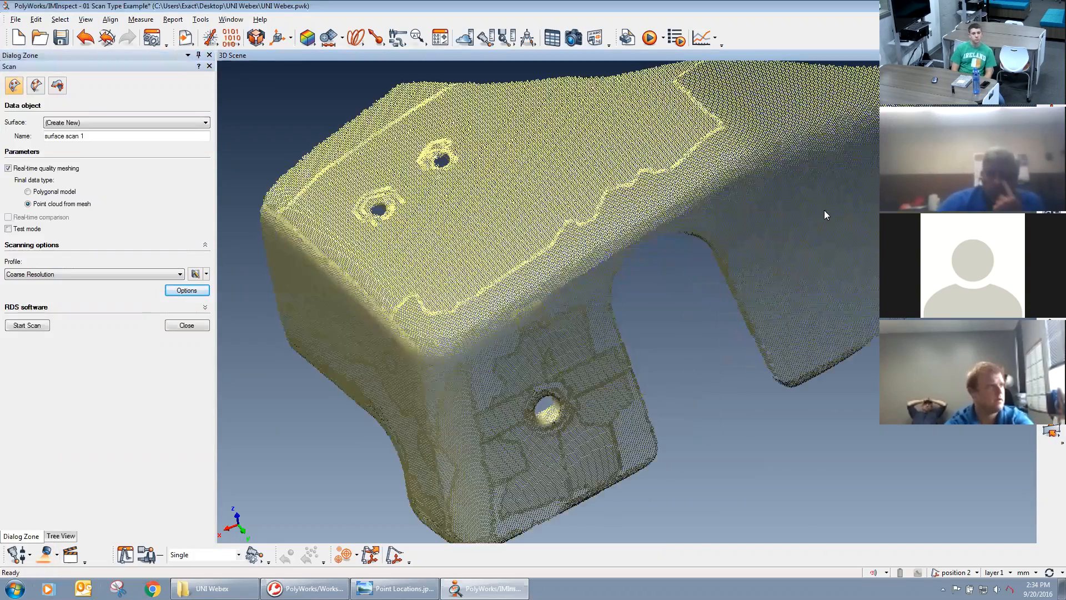
scroll(647, 308, up, 3)
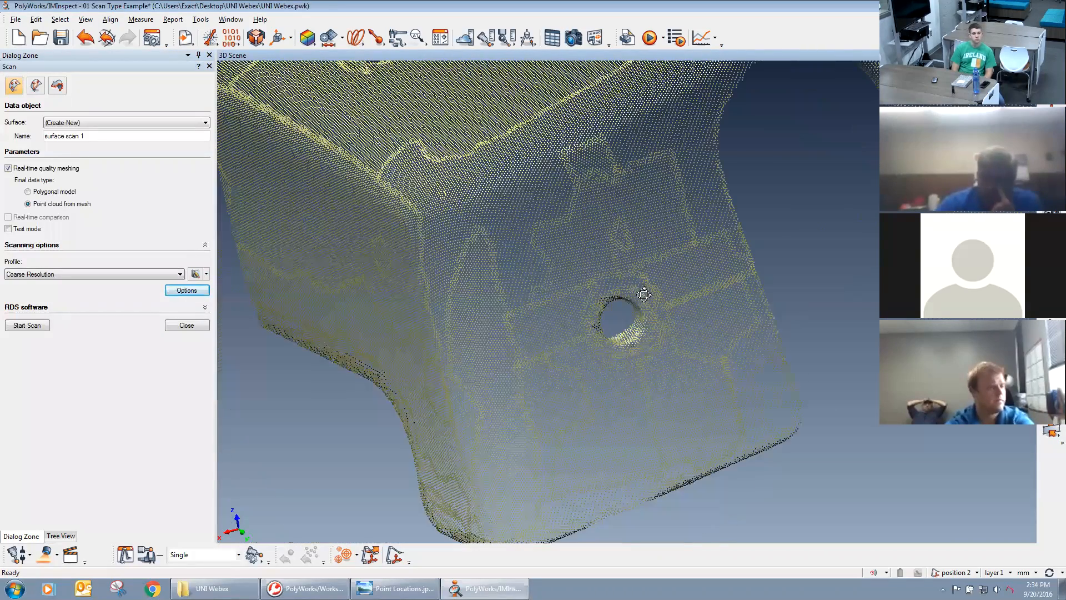
drag(697, 293, 685, 201)
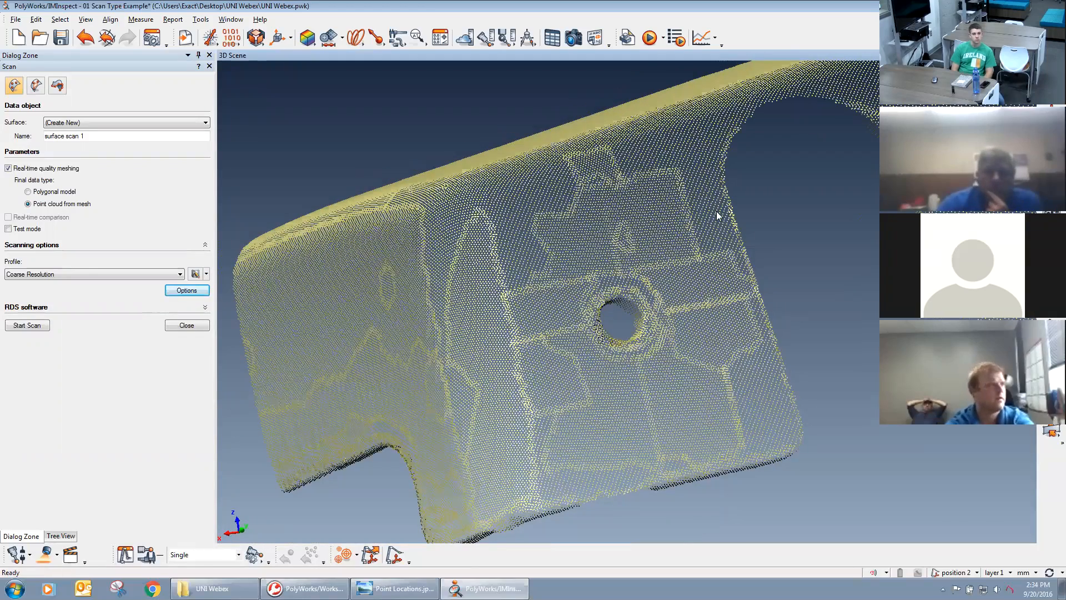
drag(754, 300, 603, 397)
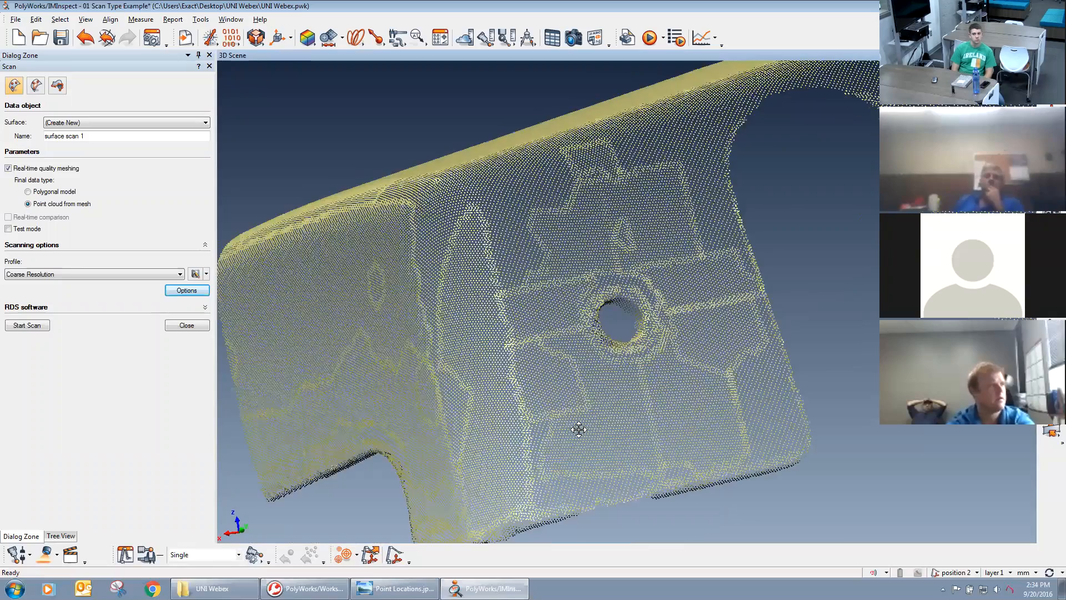
scroll(585, 291, up, 5)
middle_drag(689, 139, 600, 264)
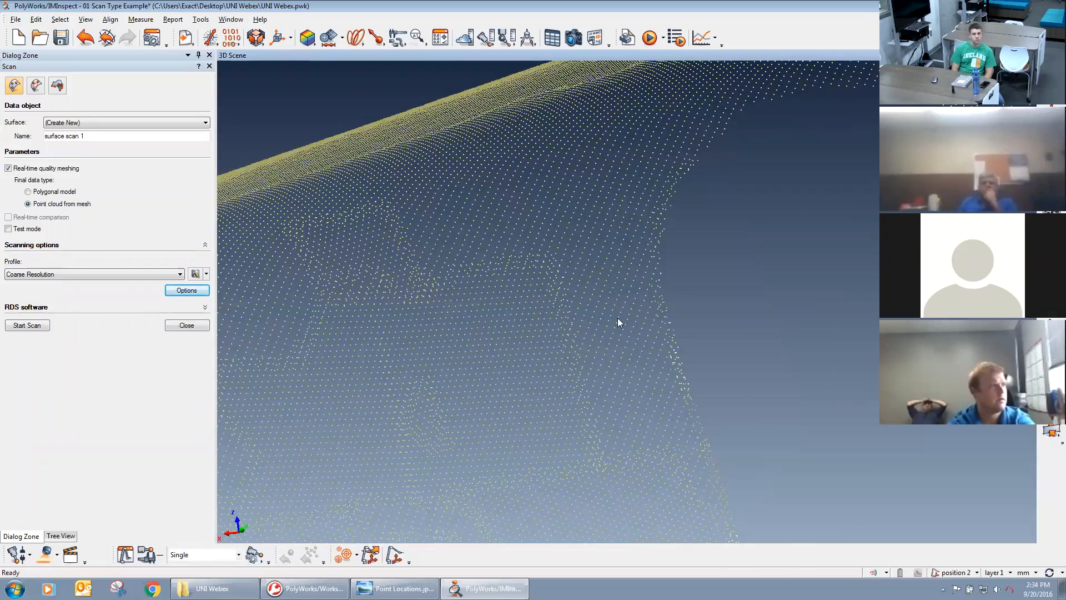
drag(615, 260, 595, 312)
scroll(596, 316, down, 5)
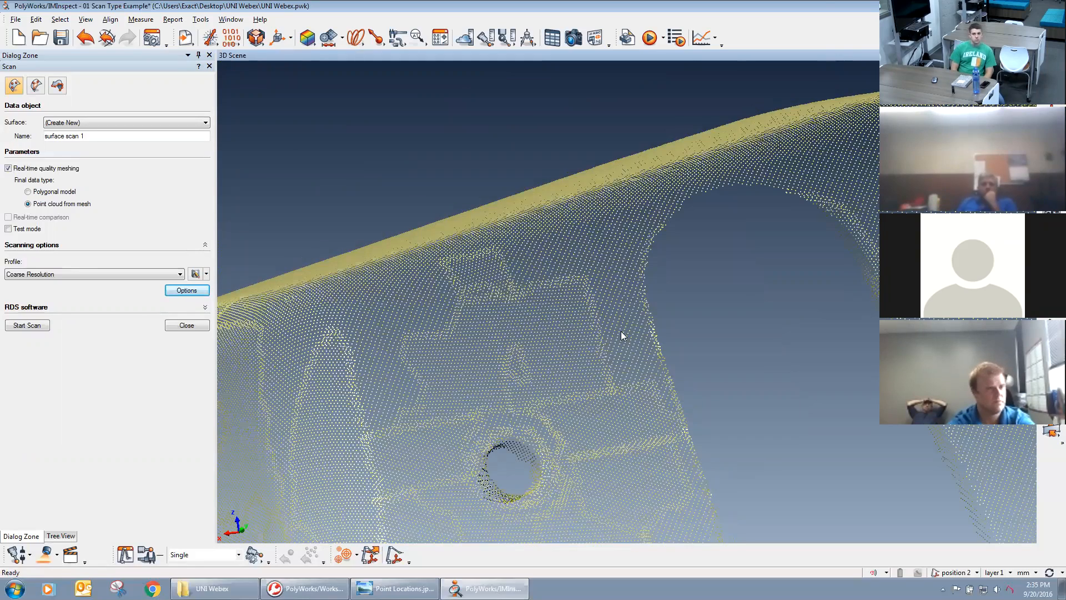
drag(622, 333, 624, 302)
right_drag(624, 302, 641, 263)
middle_drag(616, 461, 621, 411)
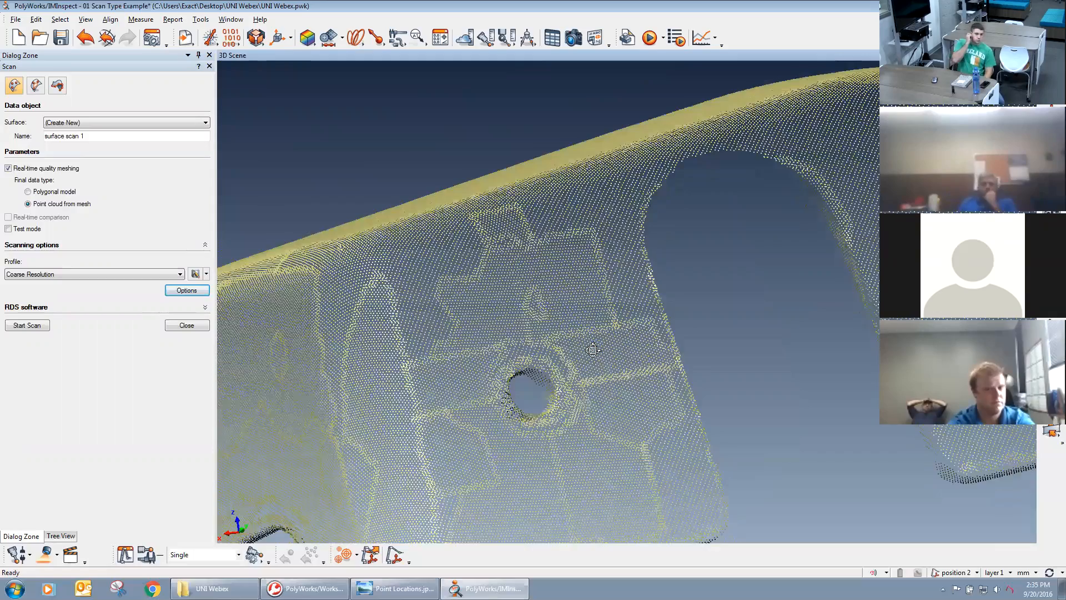
right_drag(593, 341, 596, 364)
scroll(608, 379, down, 2)
drag(606, 298, 595, 411)
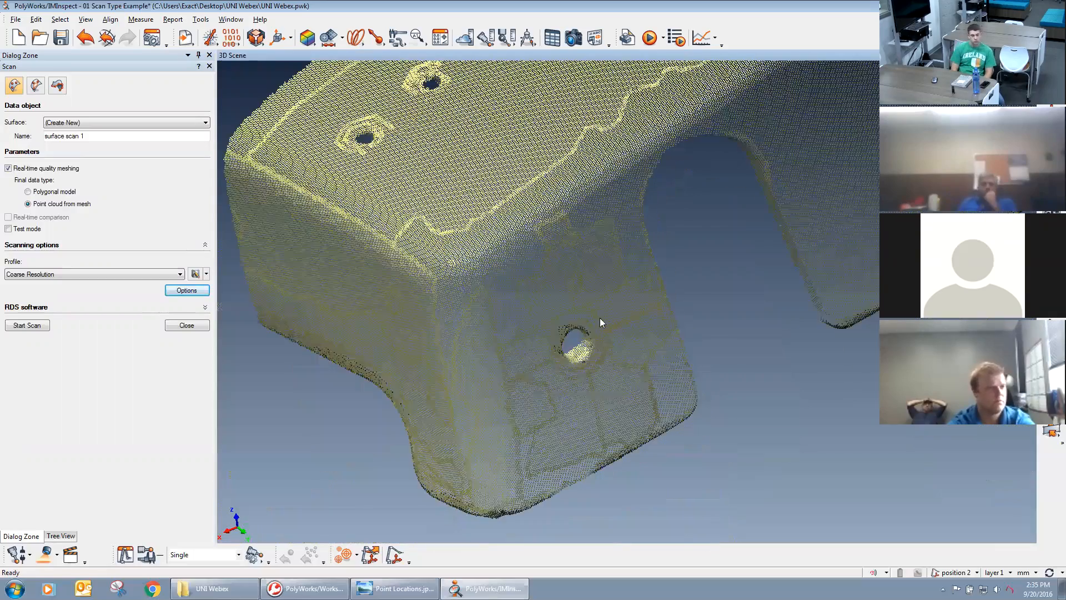
scroll(600, 318, down, 2)
Select HQ POINTS in the model tree and inspect its point grid closely along the bend and slot edge.
click(57, 537)
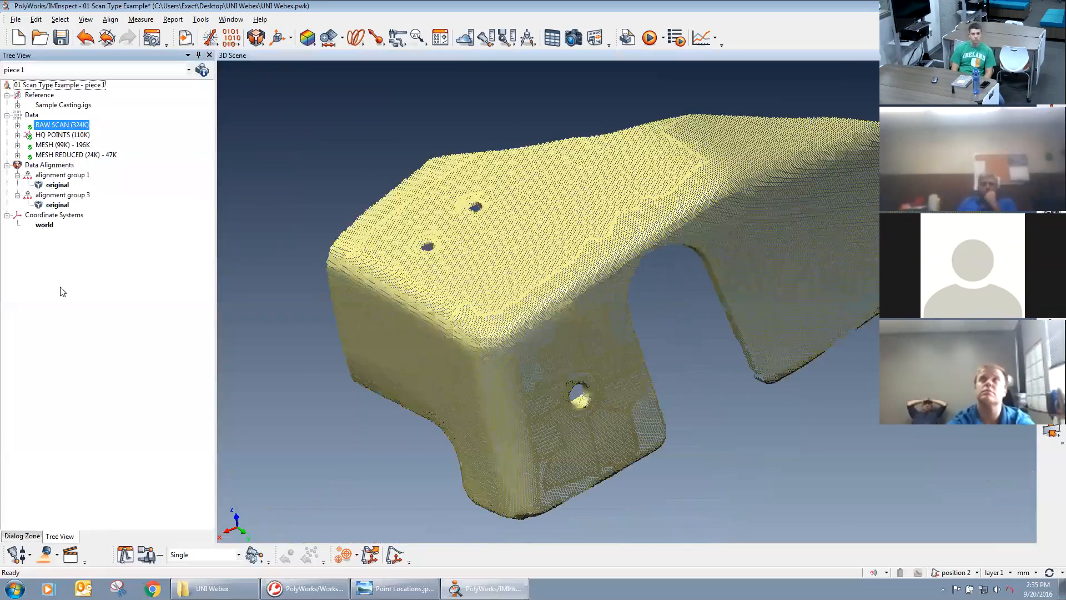
click(79, 136)
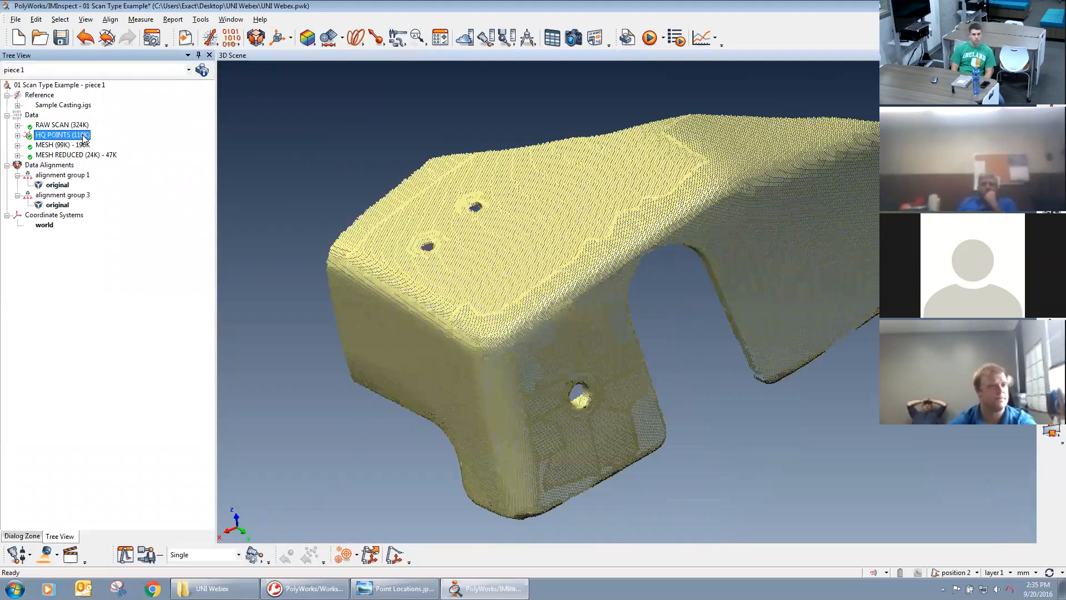
middle_drag(626, 306, 599, 309)
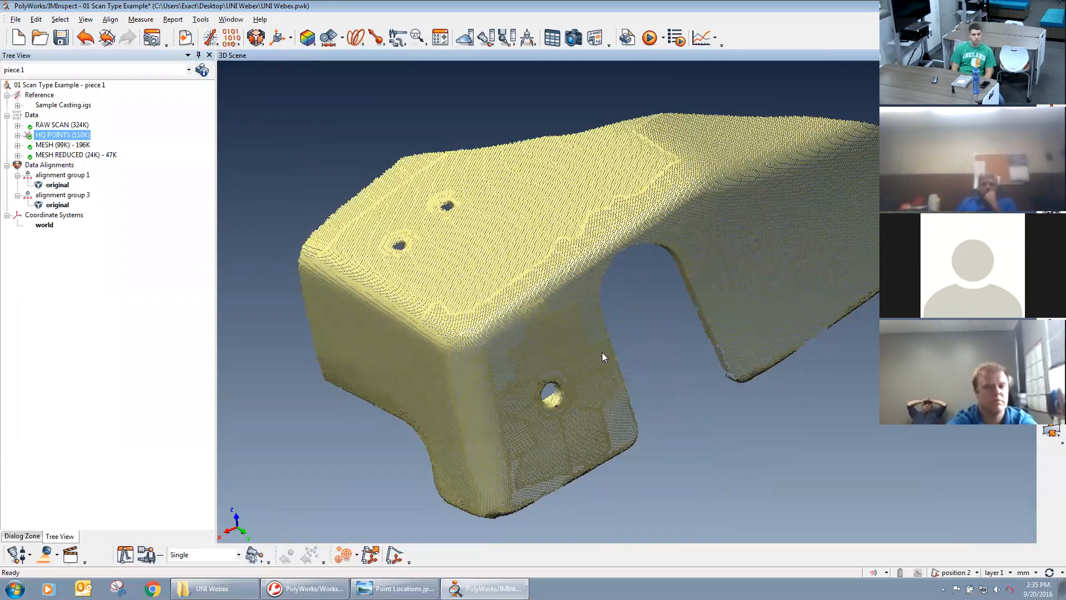
right_drag(532, 404, 533, 293)
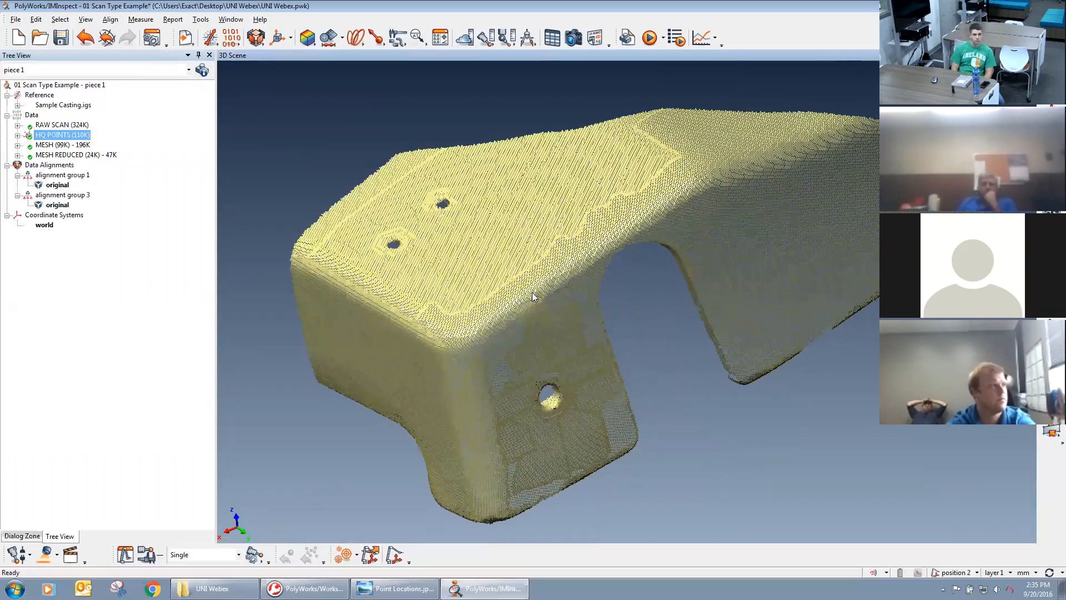
scroll(520, 311, up, 5)
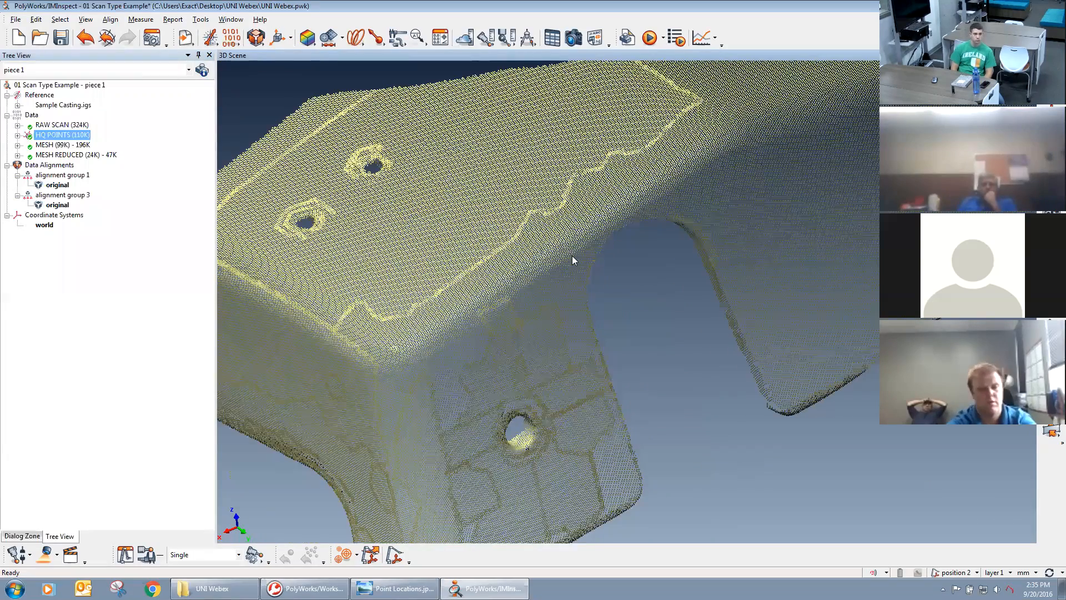
middle_drag(564, 312, 576, 307)
drag(574, 331, 587, 393)
right_drag(586, 392, 580, 332)
right_drag(667, 337, 593, 350)
middle_drag(593, 349, 665, 334)
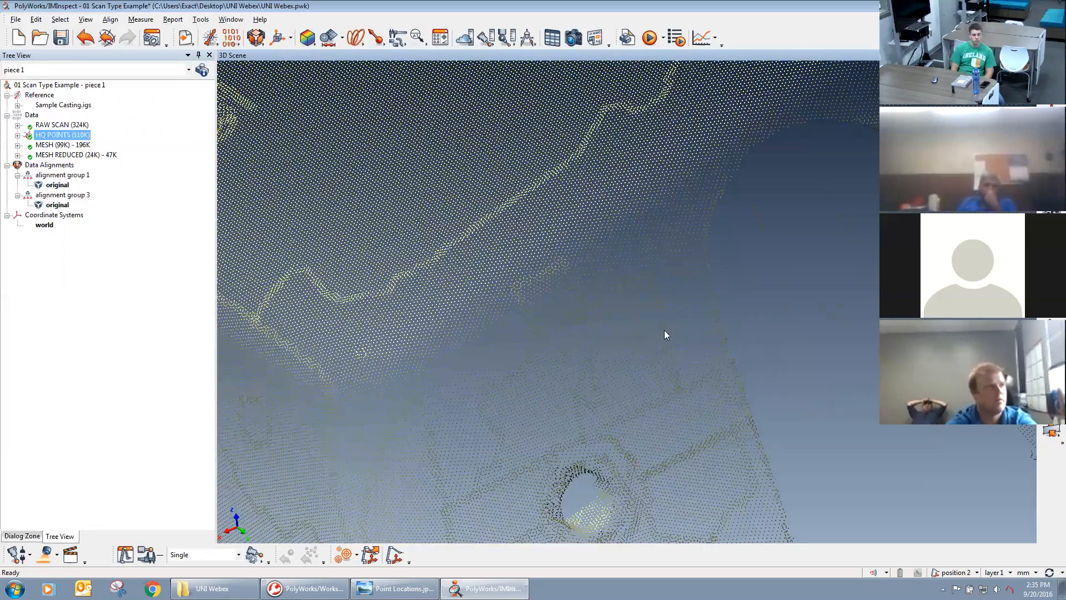
drag(665, 335, 568, 392)
middle_drag(568, 392, 635, 453)
right_drag(635, 452, 654, 350)
scroll(654, 350, up, 4)
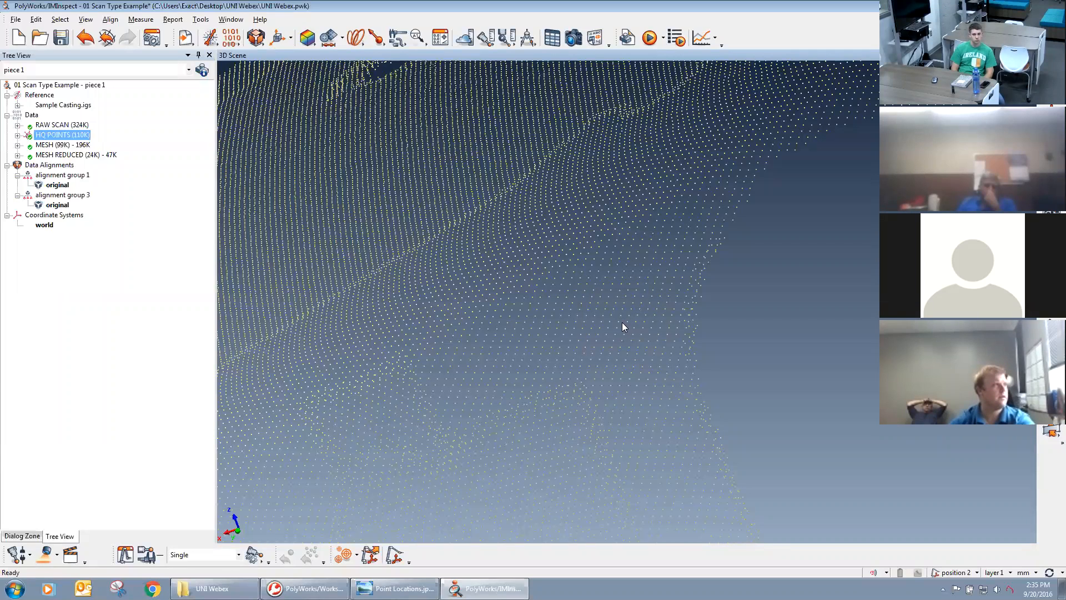
Display the MESH data object in place of HQ POINTS and bring the whole slotted end into view.
middle_click(66, 135)
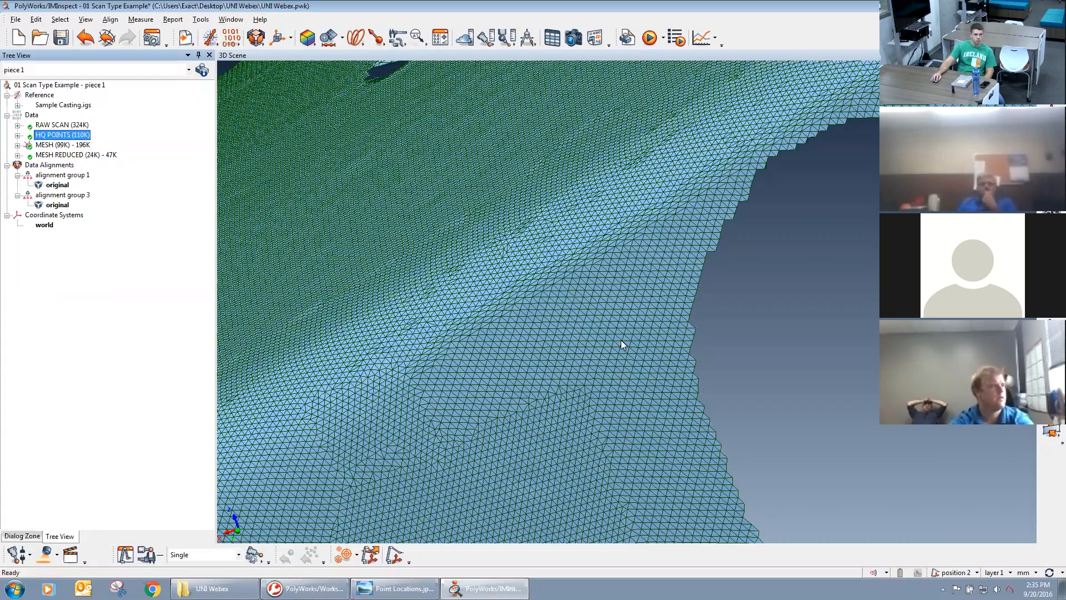
right_drag(534, 177, 587, 402)
right_drag(597, 122, 605, 424)
middle_drag(560, 323, 489, 297)
drag(598, 297, 630, 314)
Select the MESH object and inspect its triangles up close beside the slot edge.
click(60, 147)
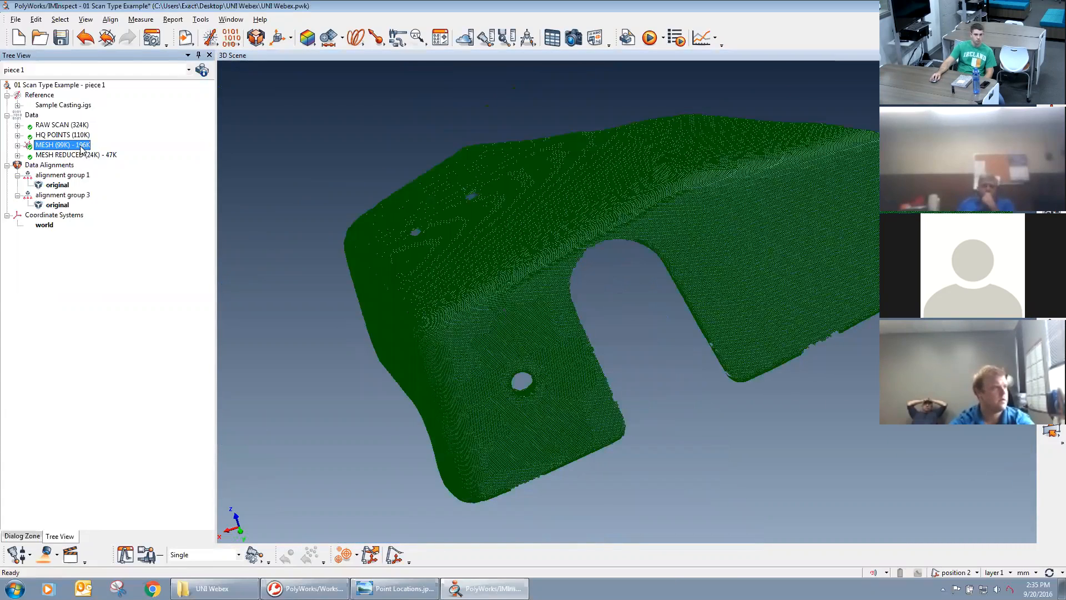
right_drag(530, 409, 540, 352)
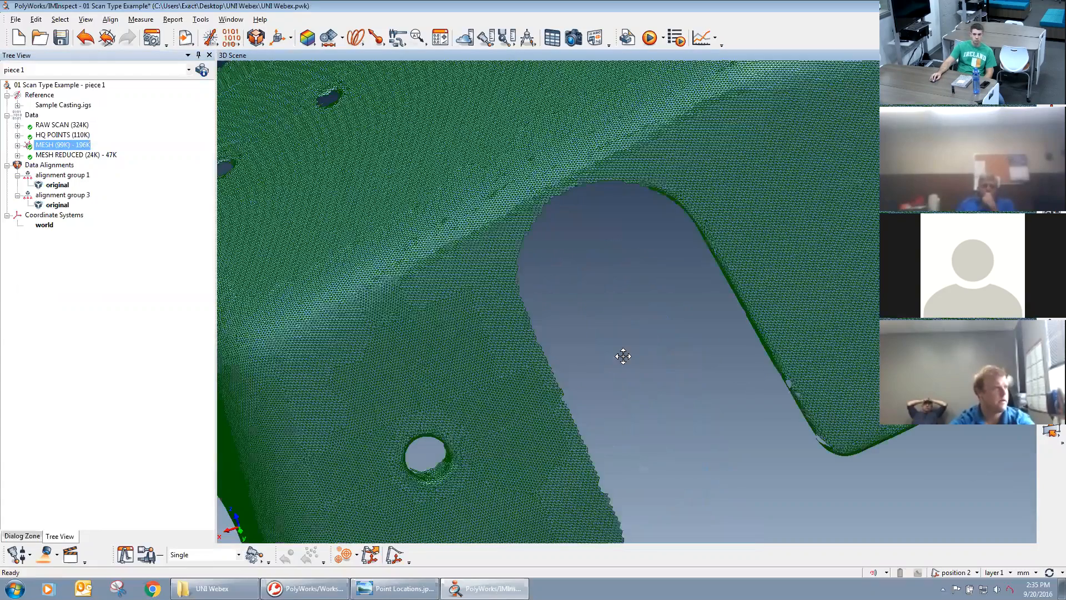
drag(724, 422, 706, 380)
right_drag(599, 310, 601, 271)
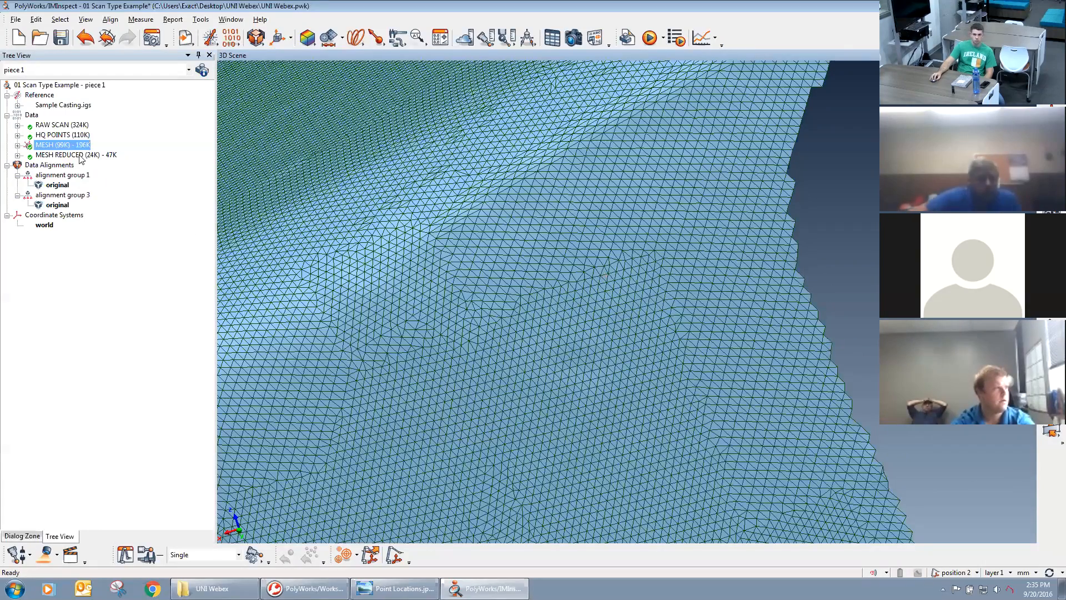
Toggle MESH REDUCED and MESH for comparison, leaving HQ POINTS overlaid on MESH.
middle_click(59, 136)
middle_click(55, 155)
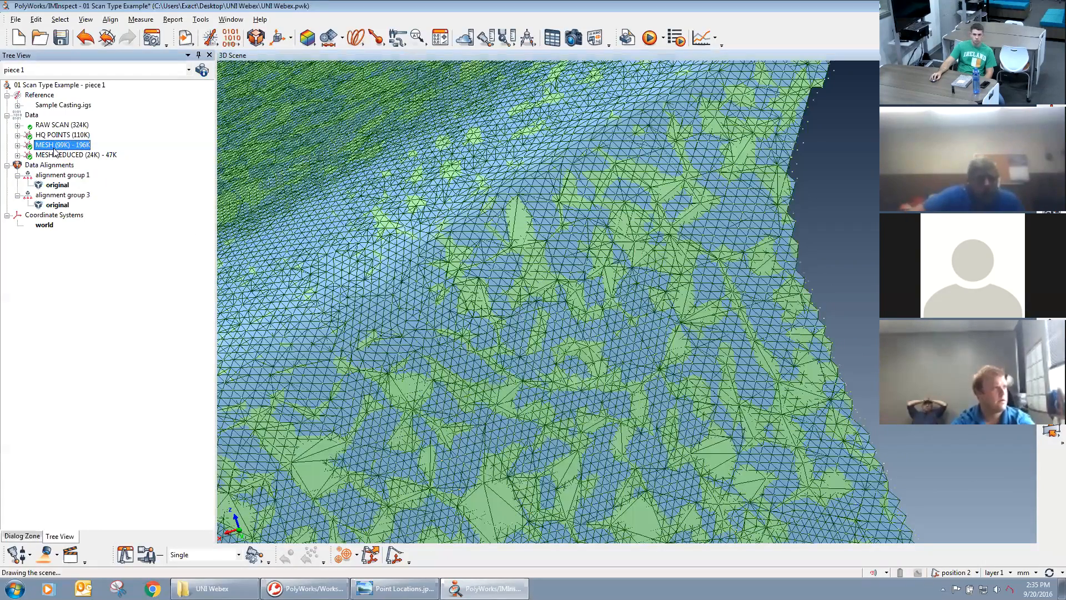
middle_click(54, 156)
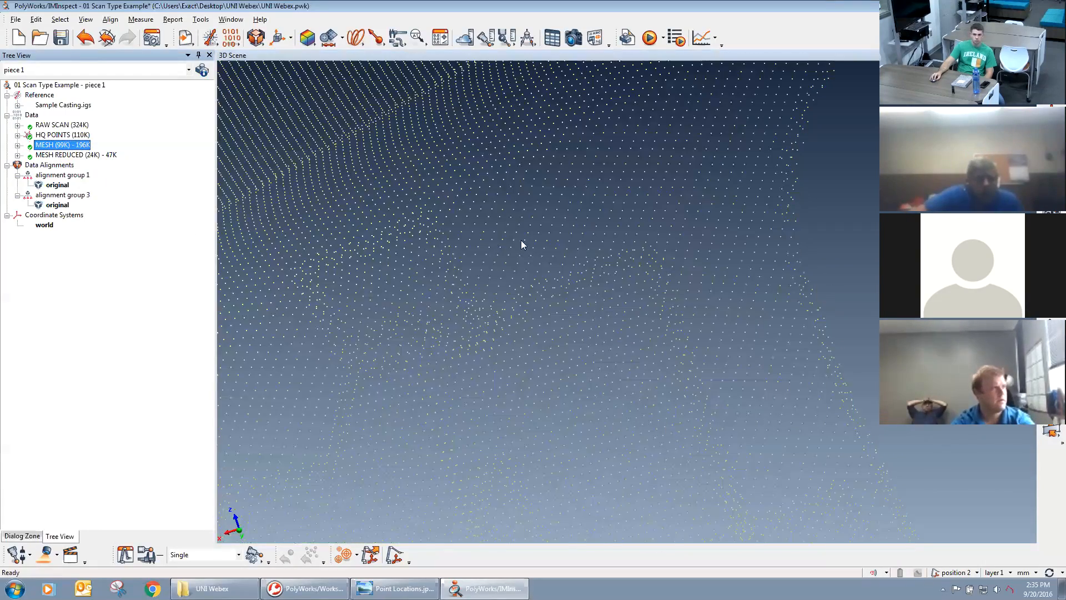
middle_click(62, 145)
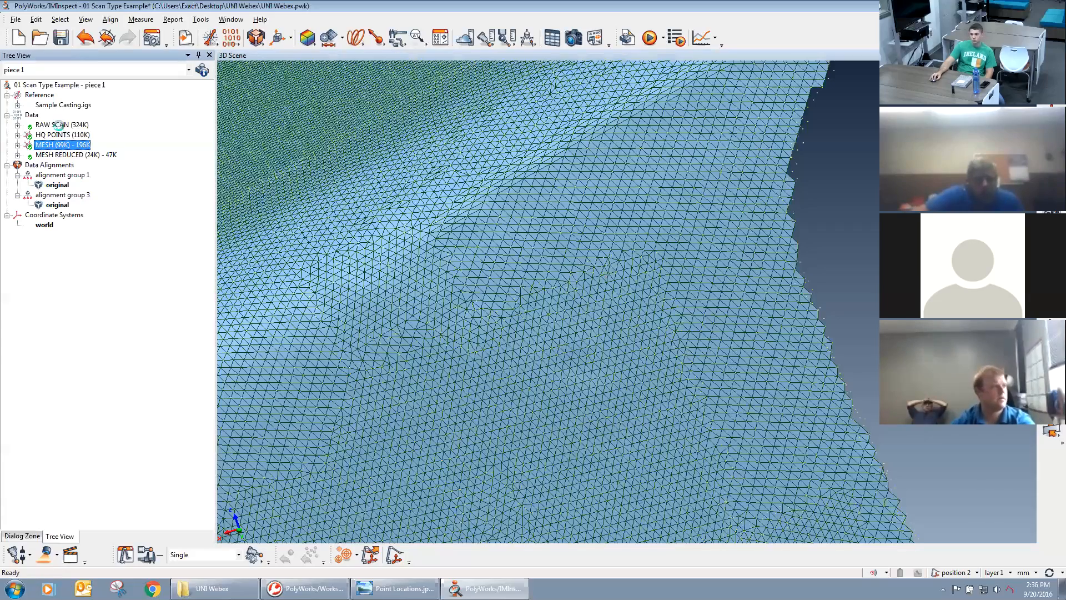
Examine the MESH triangles across the slotted end and close around the round hole in its side face.
right_drag(538, 188, 595, 369)
right_drag(611, 302, 528, 285)
middle_drag(651, 304, 565, 290)
drag(565, 290, 535, 310)
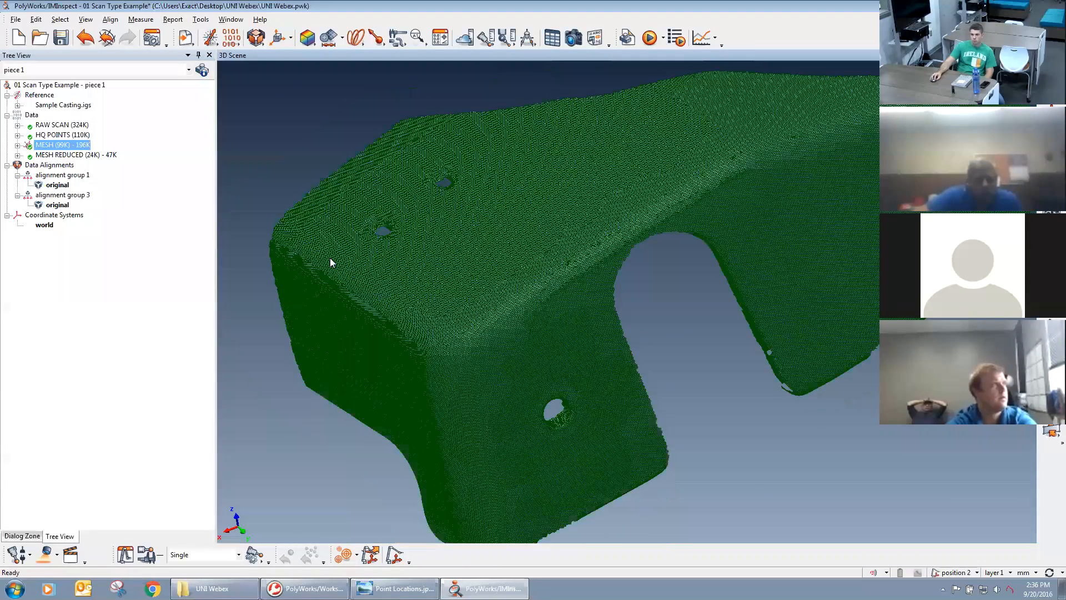
middle_drag(597, 341, 615, 283)
right_drag(661, 376, 616, 195)
right_drag(705, 351, 707, 93)
middle_drag(569, 283, 669, 170)
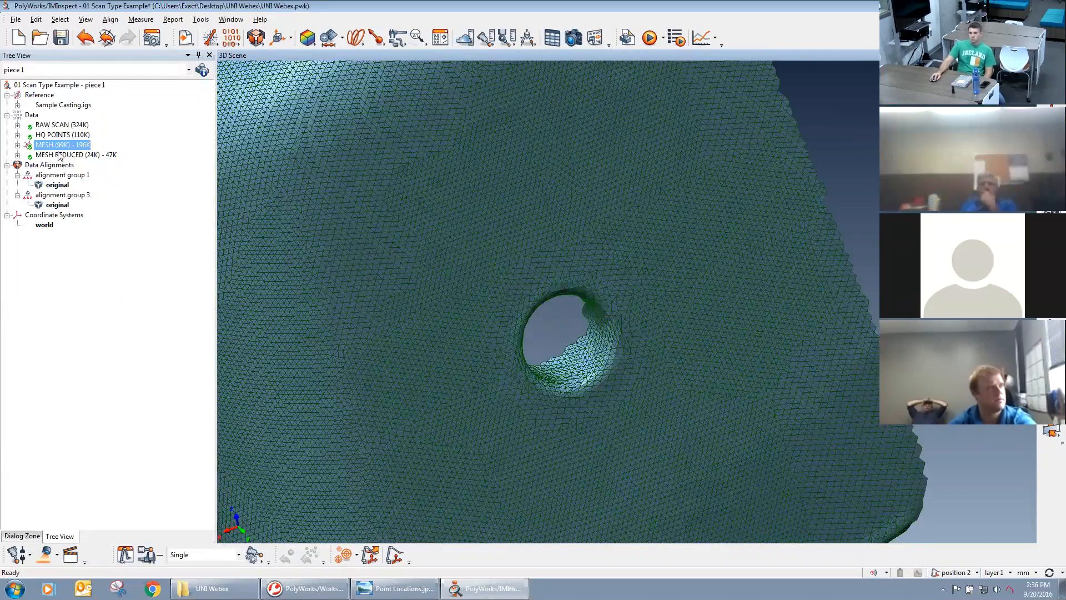
Display MESH REDUCED in place of MESH and inspect its triangles around the round hole and along the bends.
middle_click(61, 155)
middle_click(62, 145)
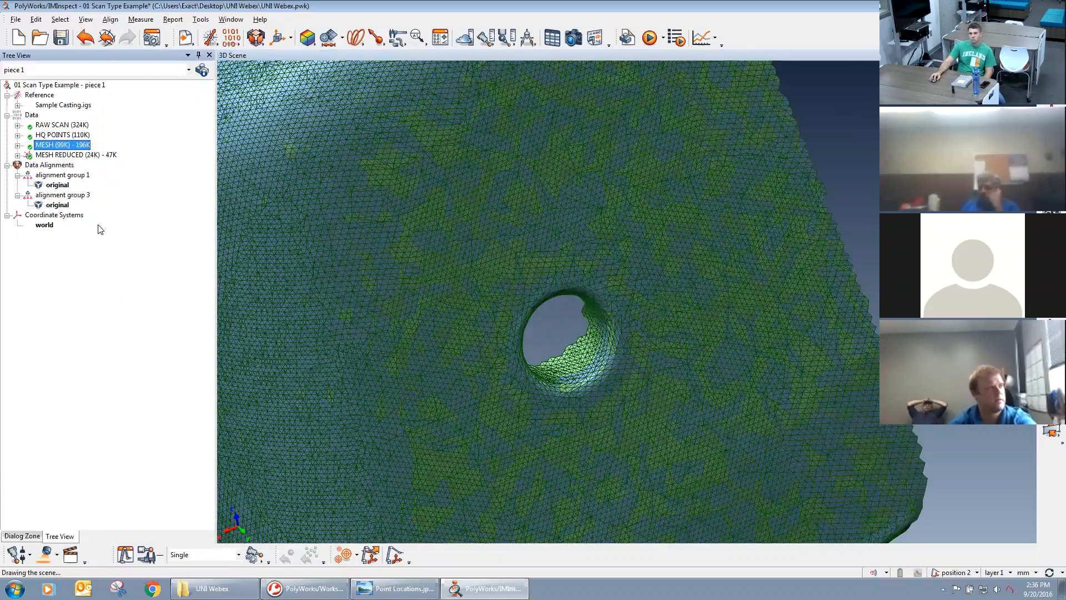
middle_drag(445, 302, 498, 282)
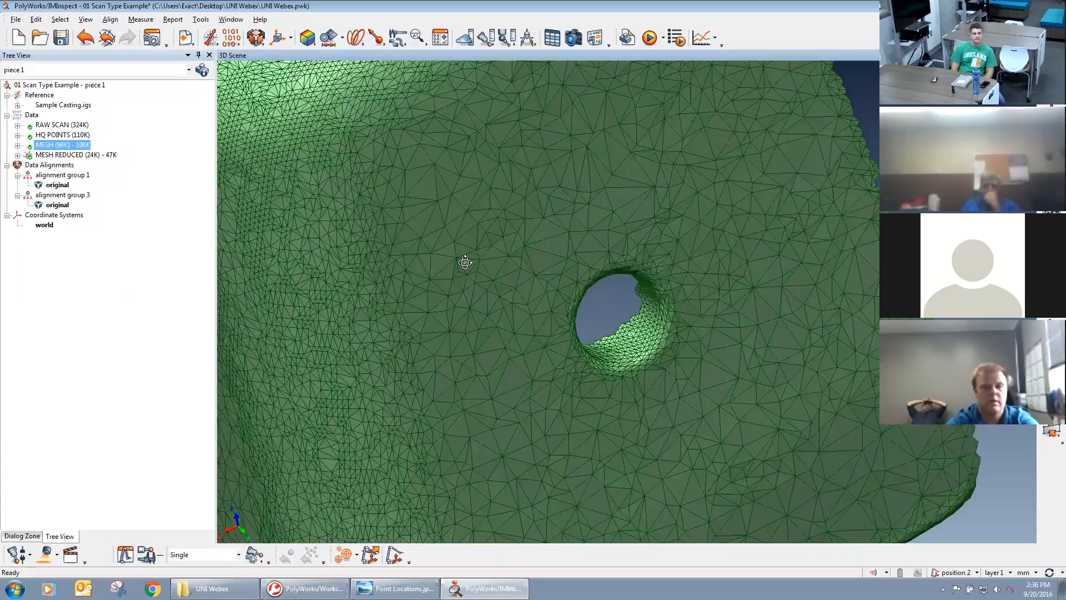
drag(465, 263, 497, 244)
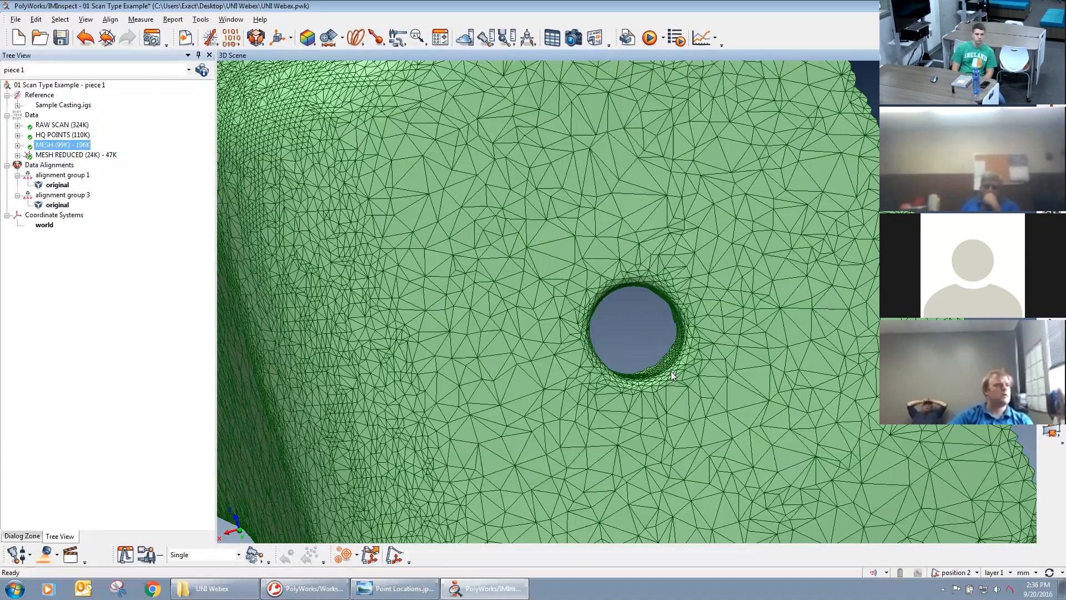
scroll(672, 375, up, 4)
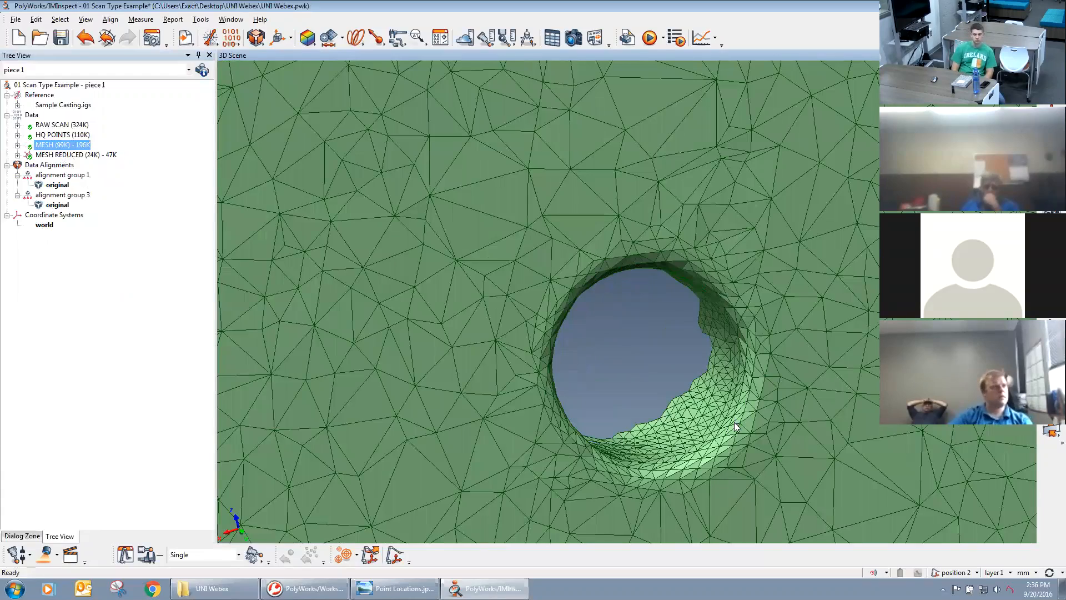
scroll(736, 426, down, 6)
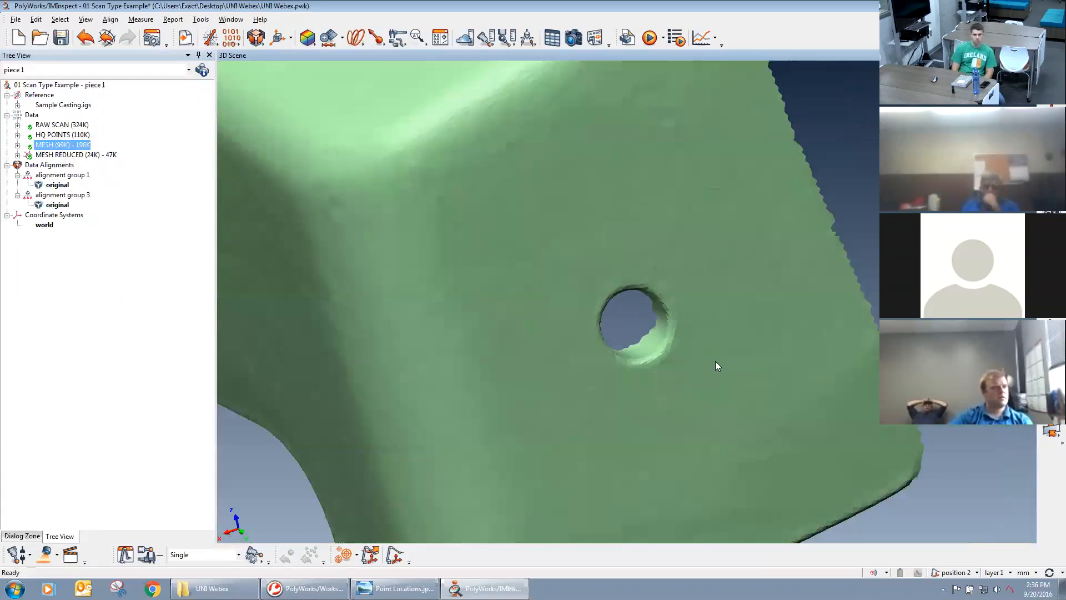
scroll(715, 361, down, 2)
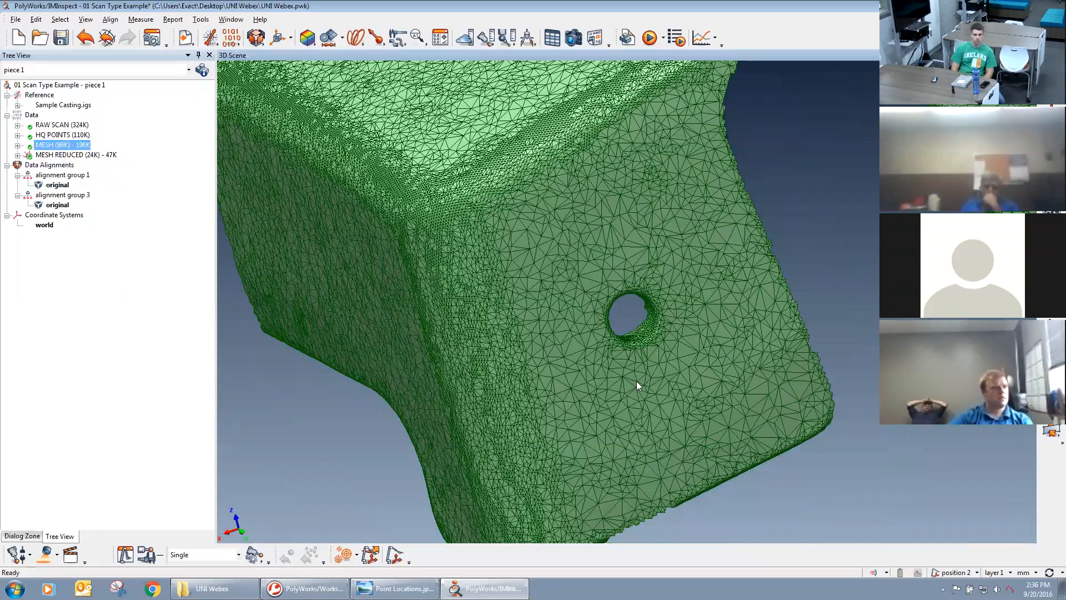
Select MESH REDUCED, display its data as a shaded surface without wireframe, and inspect the slotted end.
click(82, 156)
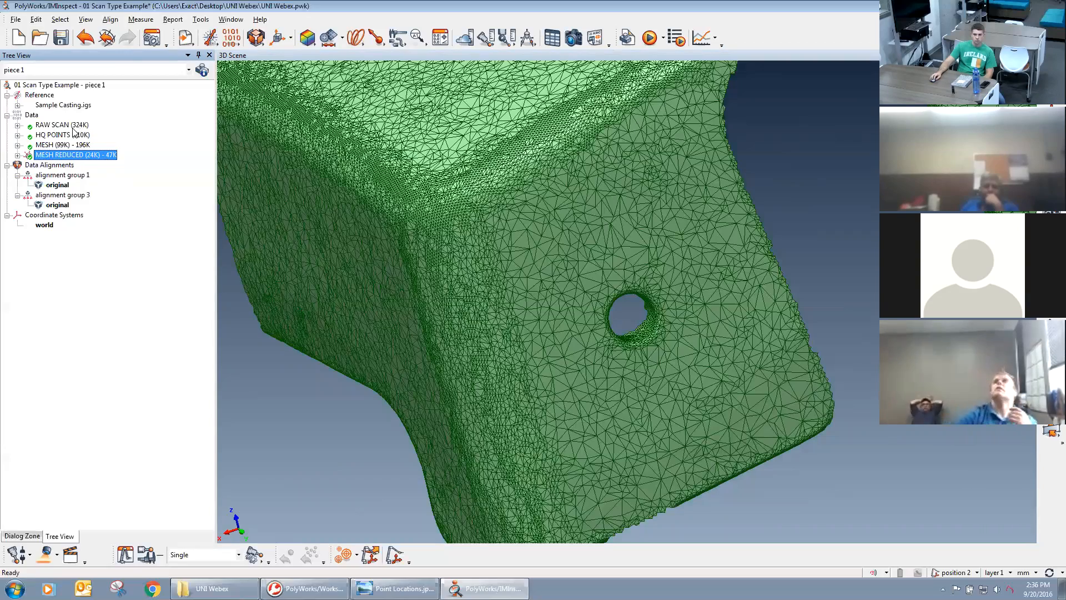
right_drag(538, 231, 584, 366)
middle_drag(571, 302, 546, 324)
right_drag(577, 372, 603, 343)
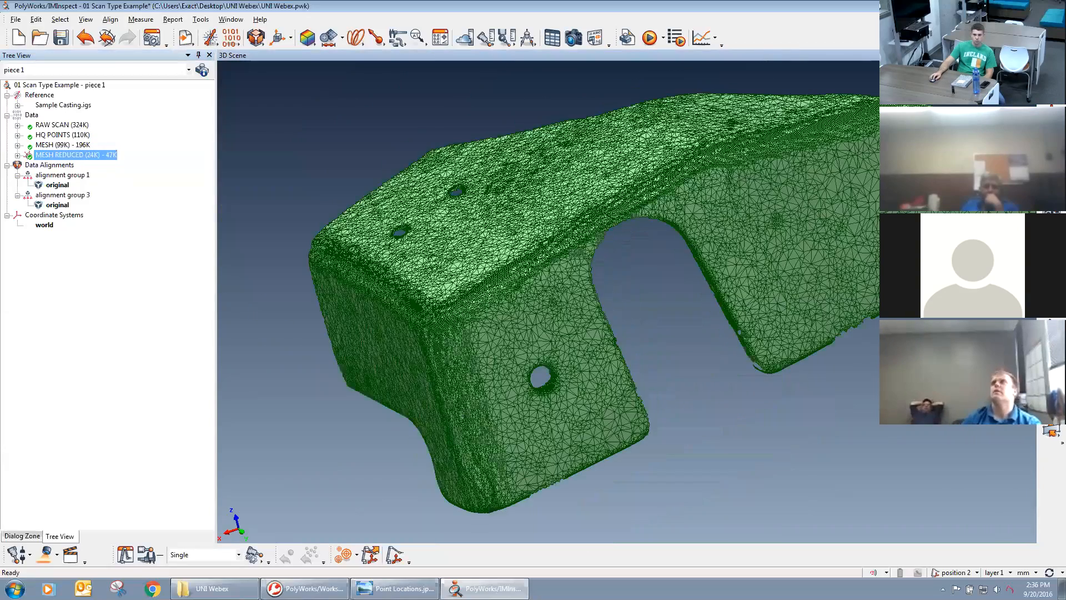
click(1051, 193)
click(1008, 242)
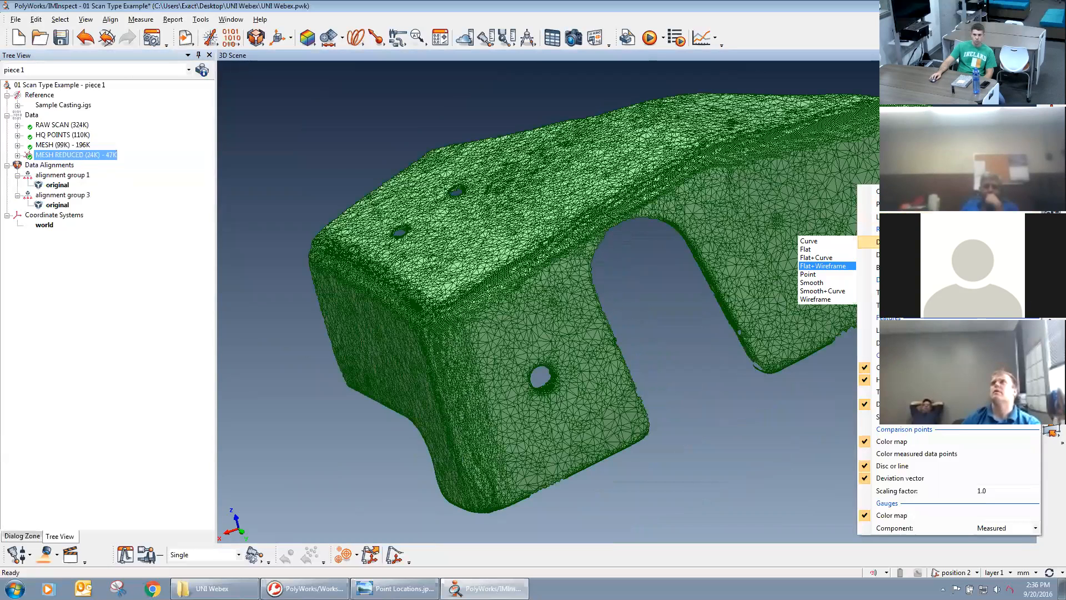
click(830, 243)
drag(677, 320, 624, 333)
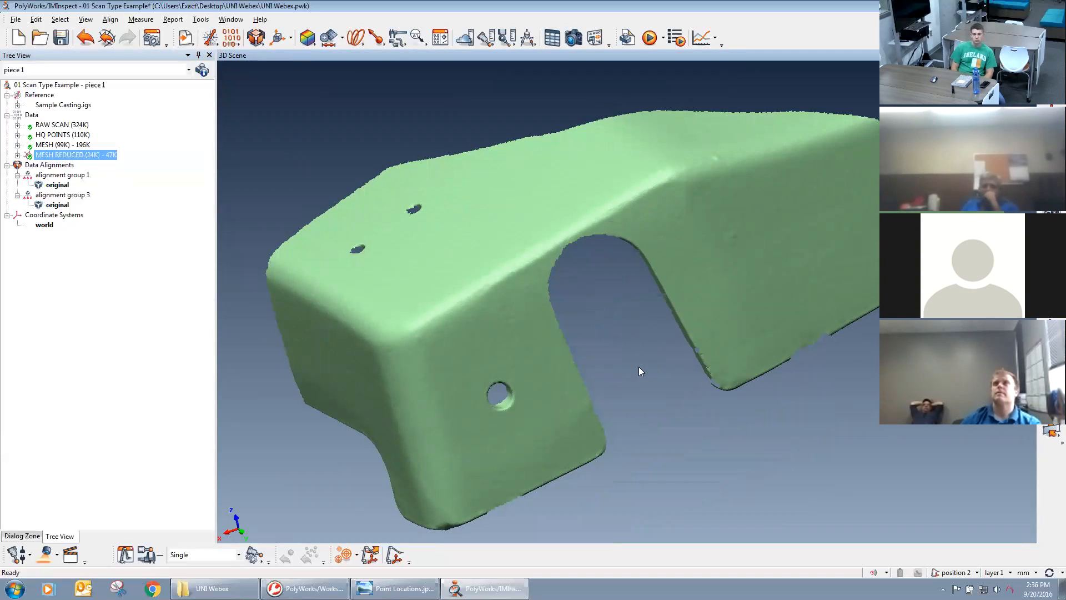
right_drag(666, 344, 703, 333)
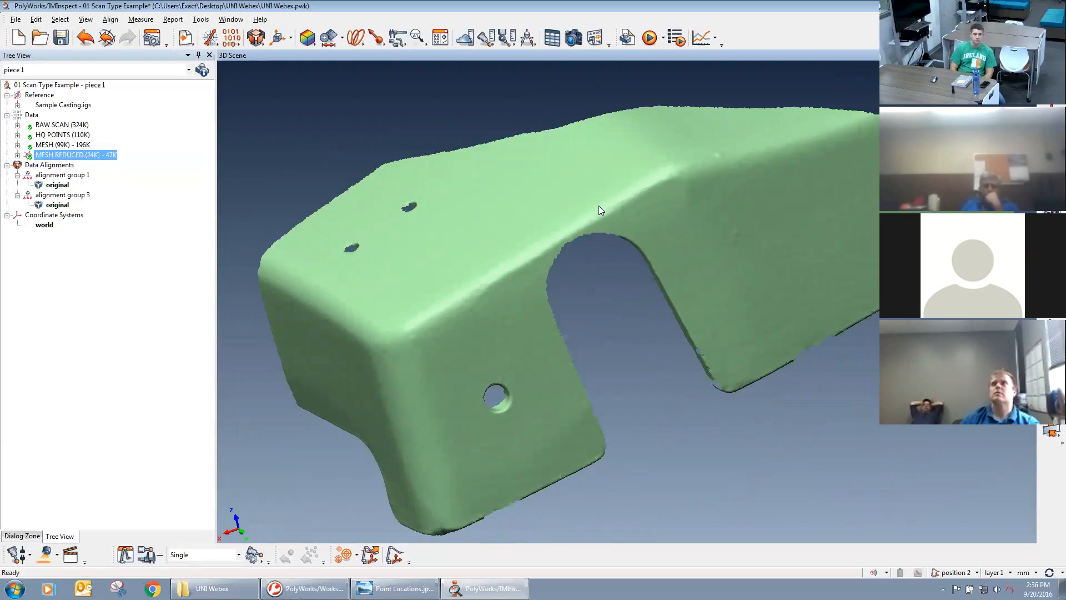
drag(598, 213, 626, 300)
middle_drag(619, 299, 634, 324)
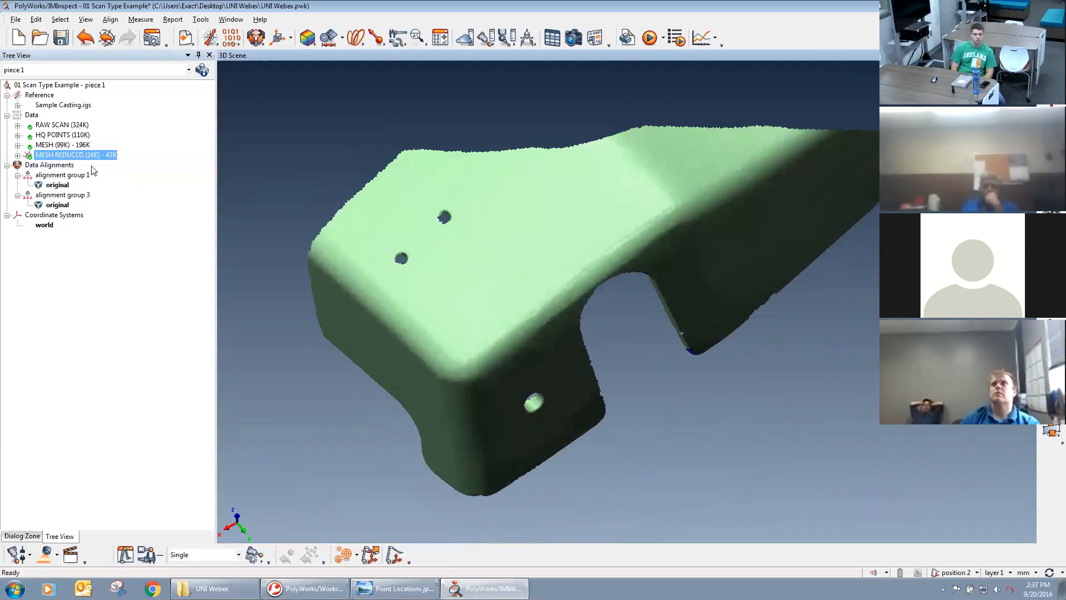
Hide MESH REDUCED and open the 02 Seperate Scans project from the Workspace Manager.
middle_click(83, 156)
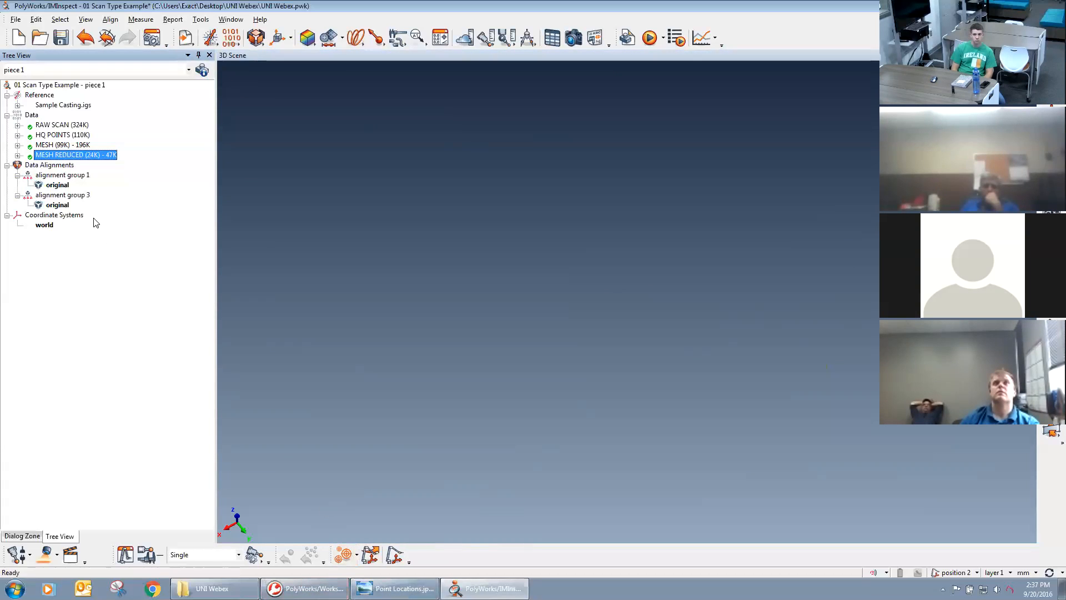
click(304, 588)
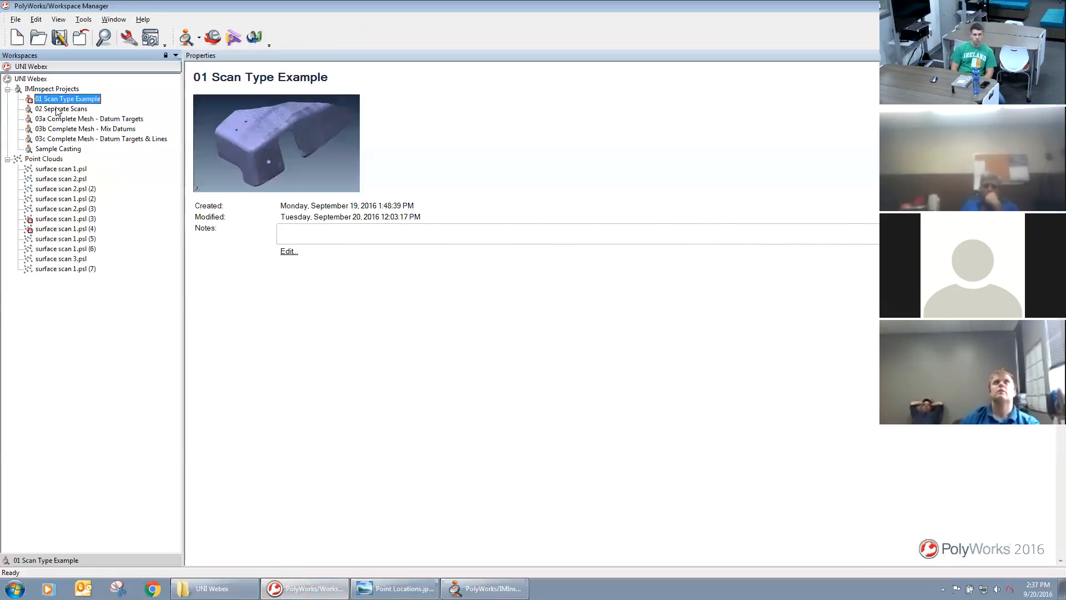
click(58, 110)
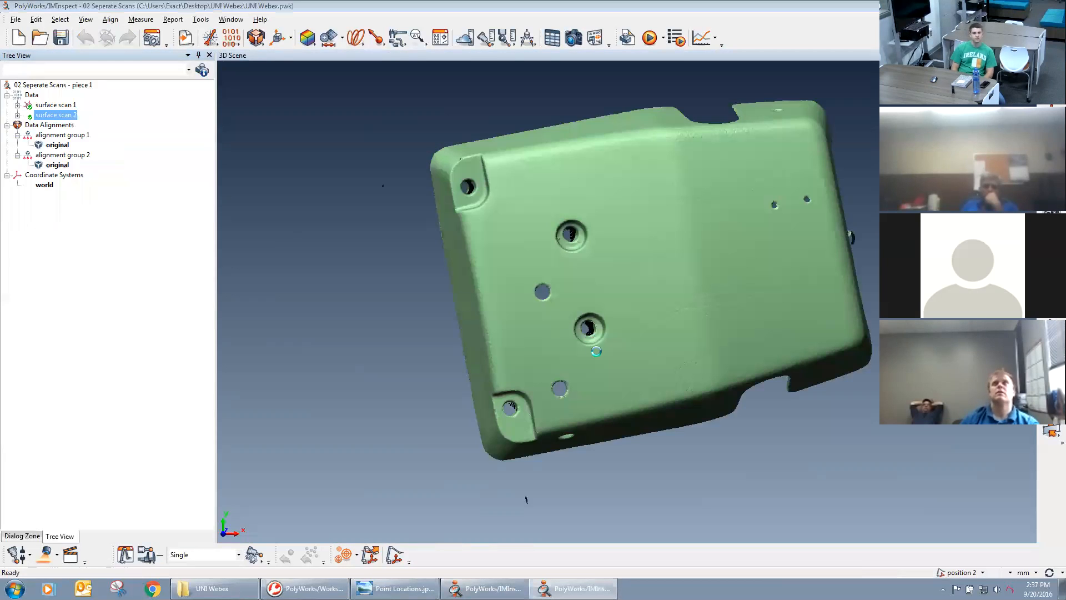
Examine surface scan 1 from above, from the side and up close to check its point coverage.
right_click(711, 408)
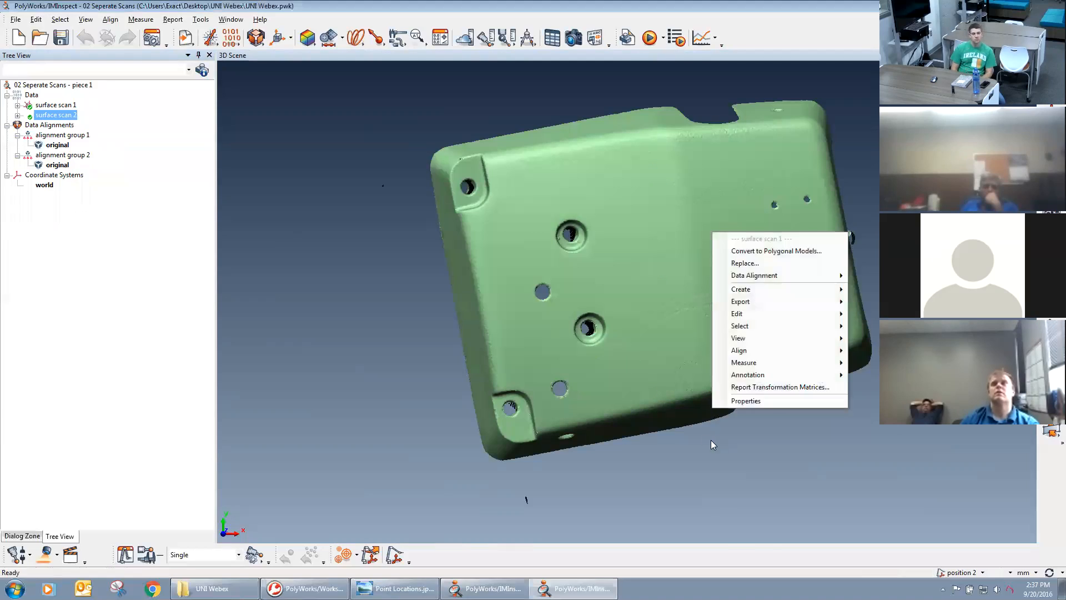
click(689, 450)
right_drag(688, 450, 687, 273)
right_drag(661, 361, 622, 206)
right_drag(646, 378, 647, 357)
drag(647, 356, 590, 166)
middle_drag(612, 330, 572, 219)
right_drag(572, 220, 569, 282)
drag(640, 385, 644, 340)
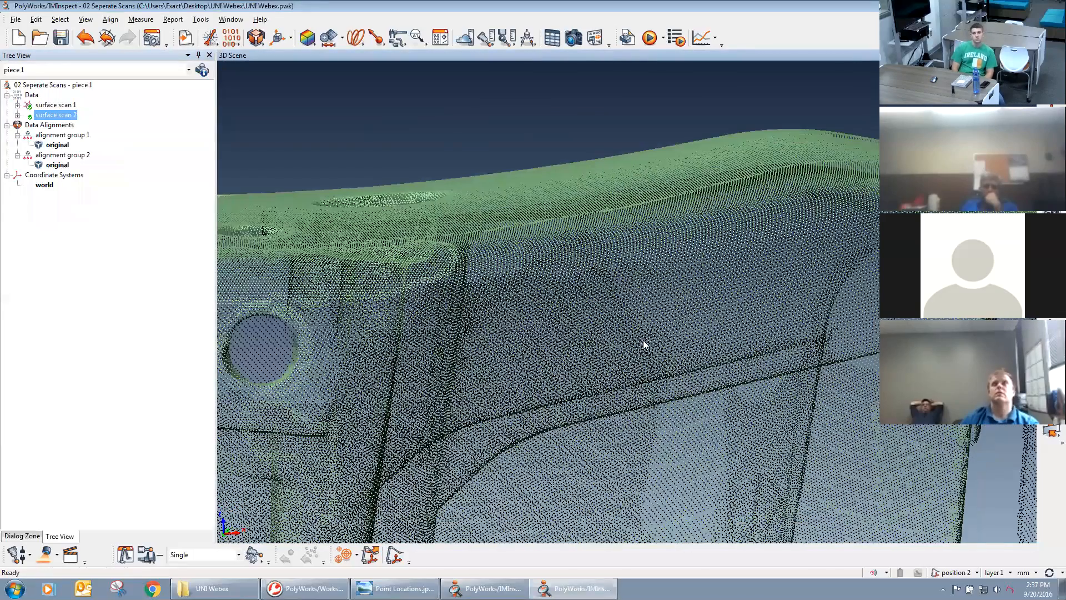
right_drag(668, 315, 667, 392)
drag(594, 294, 645, 345)
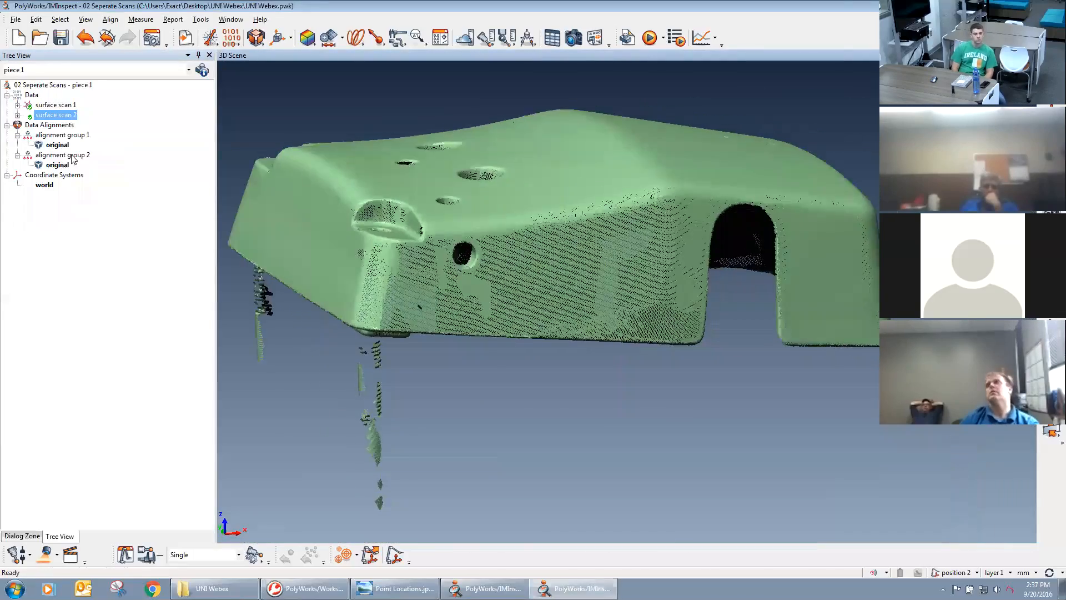
Overlay surface scan 2 on surface scan 1 for comparison, and hide it again.
middle_click(55, 112)
middle_drag(602, 255, 676, 298)
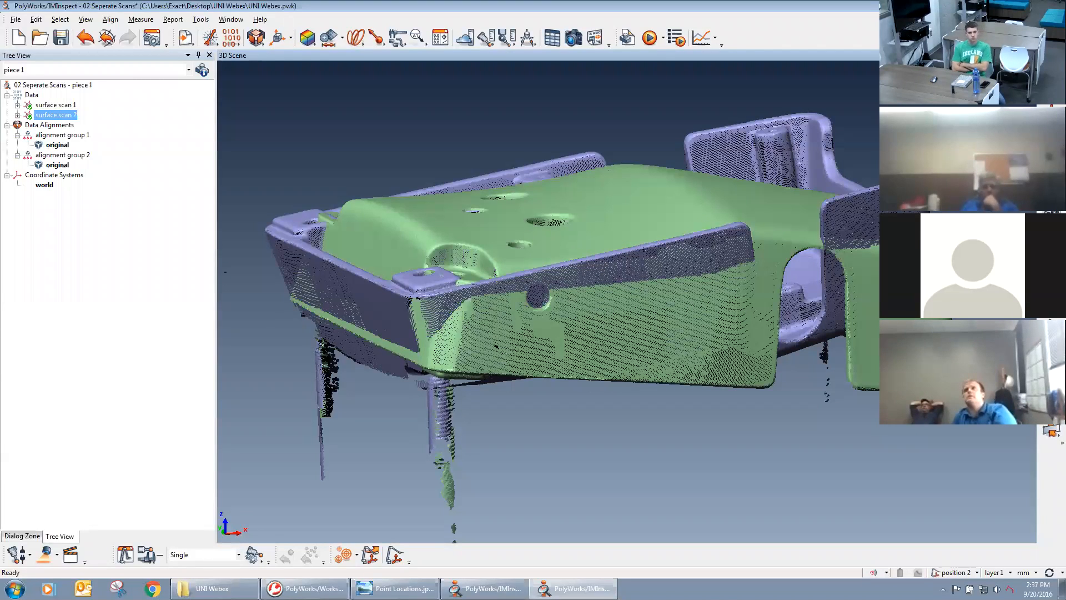
middle_click(42, 117)
mouse_move(634, 302)
right_down()
mouse_move(640, 362)
mouse_move(635, 305)
right_up()
drag(634, 305, 662, 382)
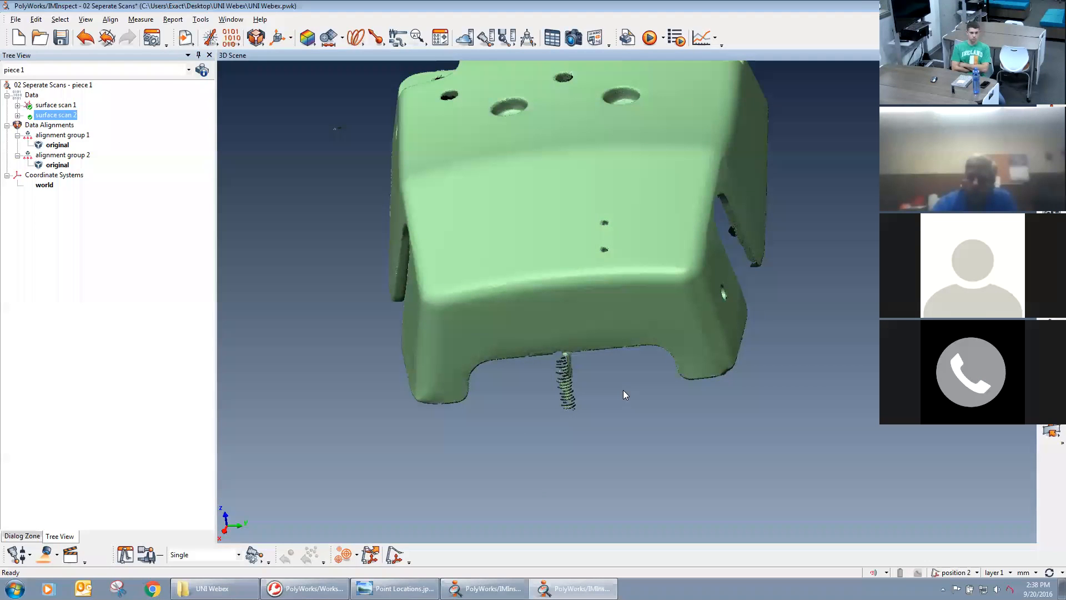
Select two patches on the casting's top face with the brush selection tool, and clear the selection.
key(shift+e)
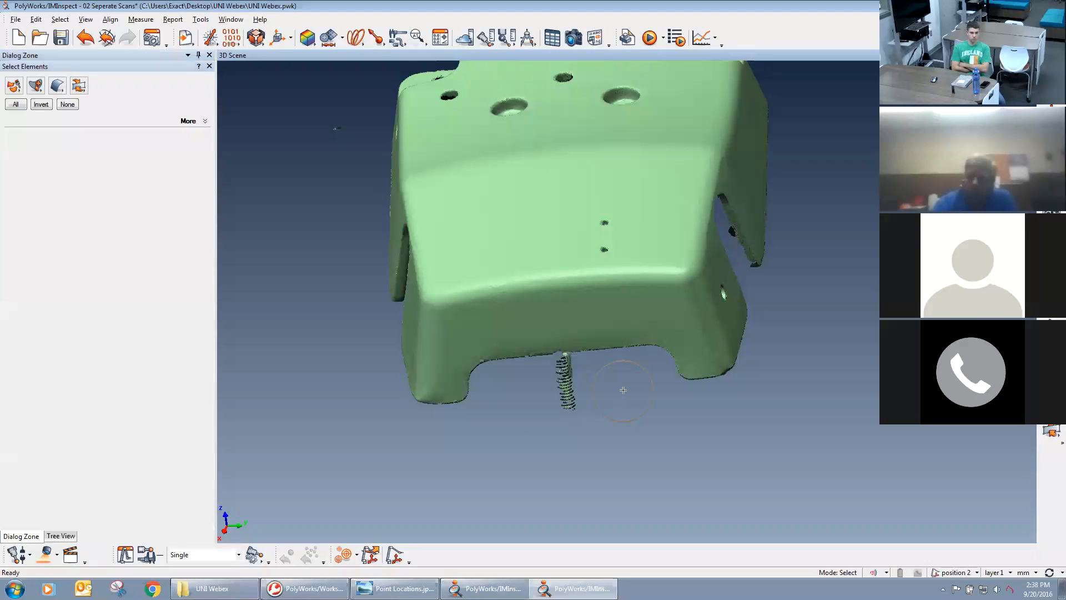
key(Escape)
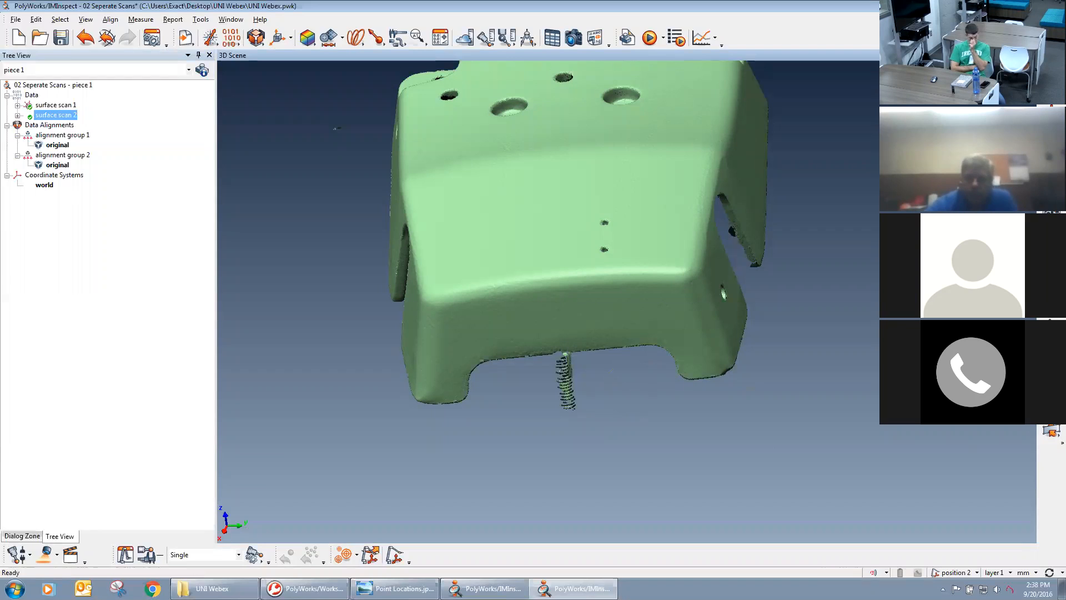
key(shift+e)
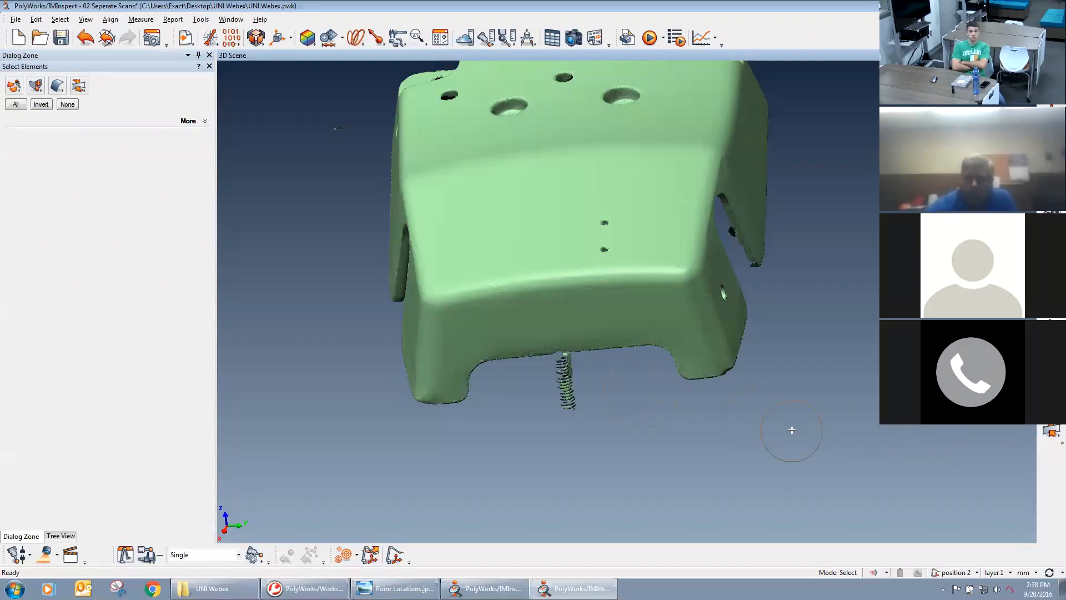
click(17, 89)
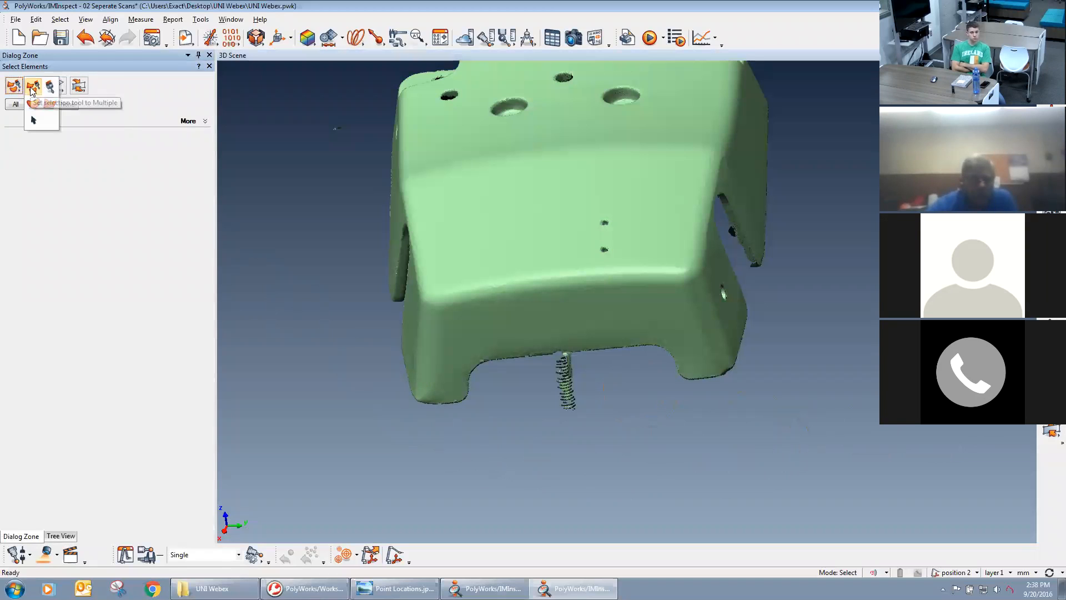
click(33, 88)
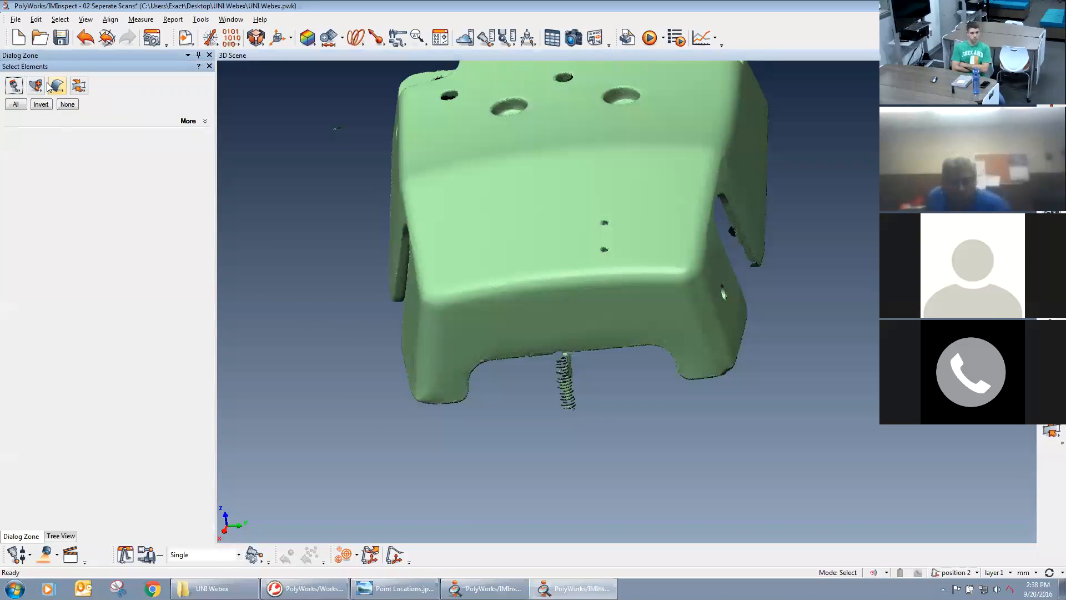
click(474, 247)
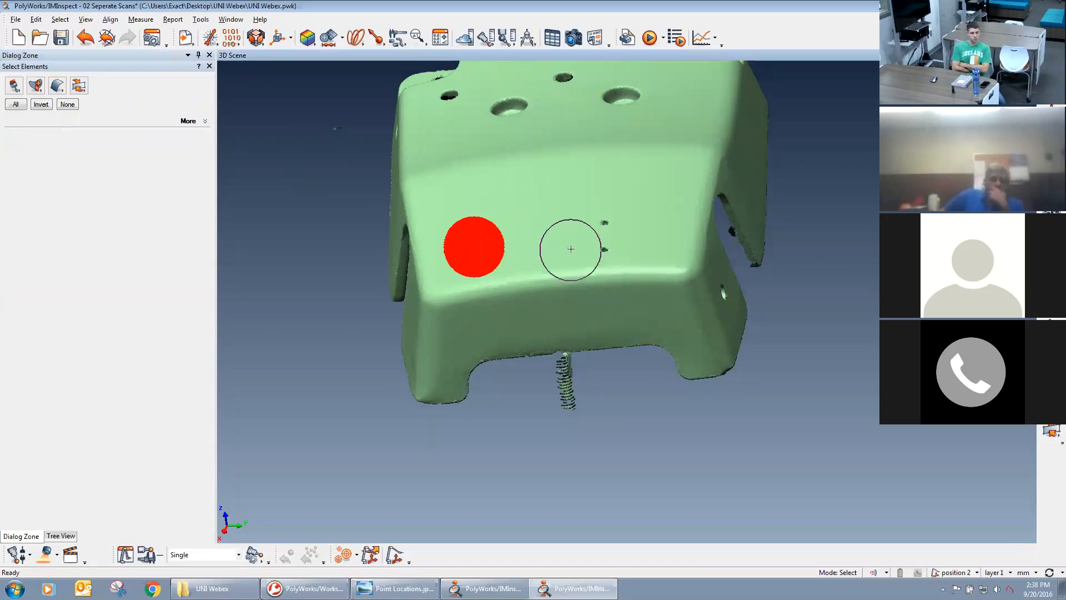
drag(605, 245, 639, 178)
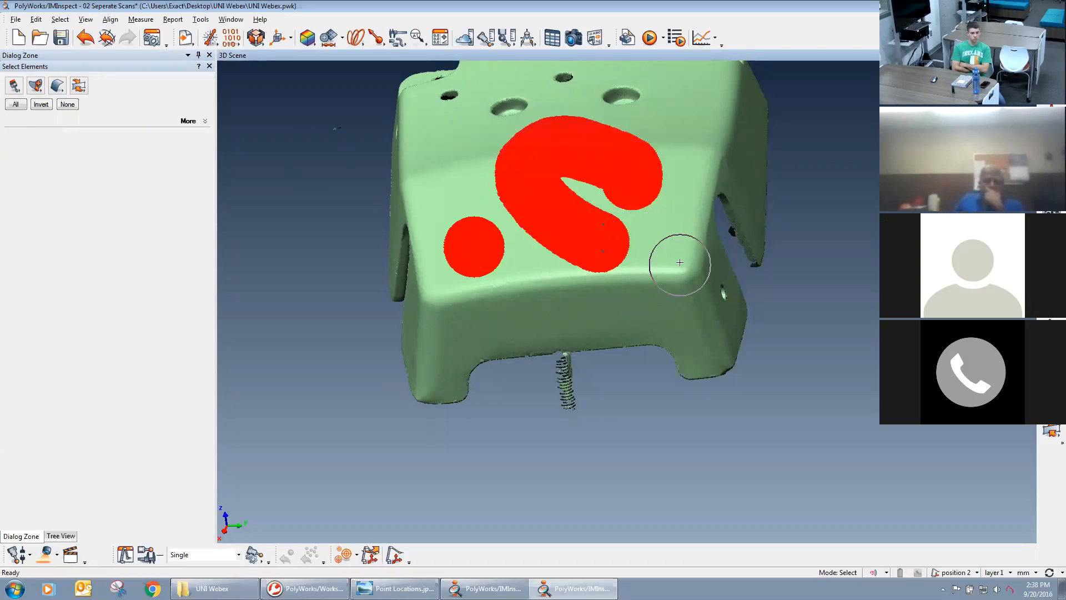
key(Escape)
Outline the casting's near corner with the Freeform Contour selection tool, and clear the selection.
click(11, 87)
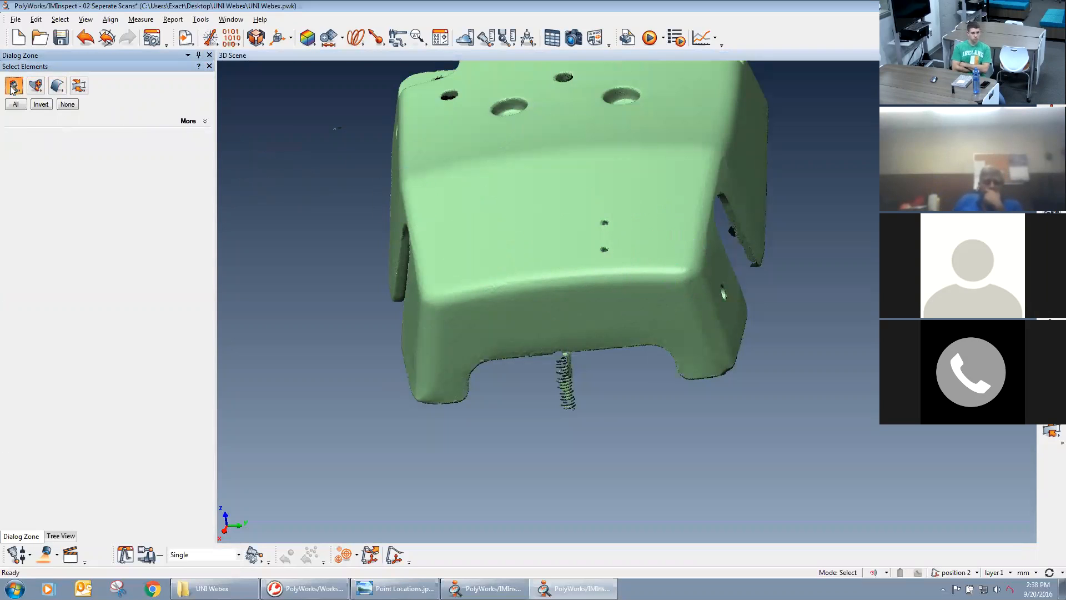
click(12, 87)
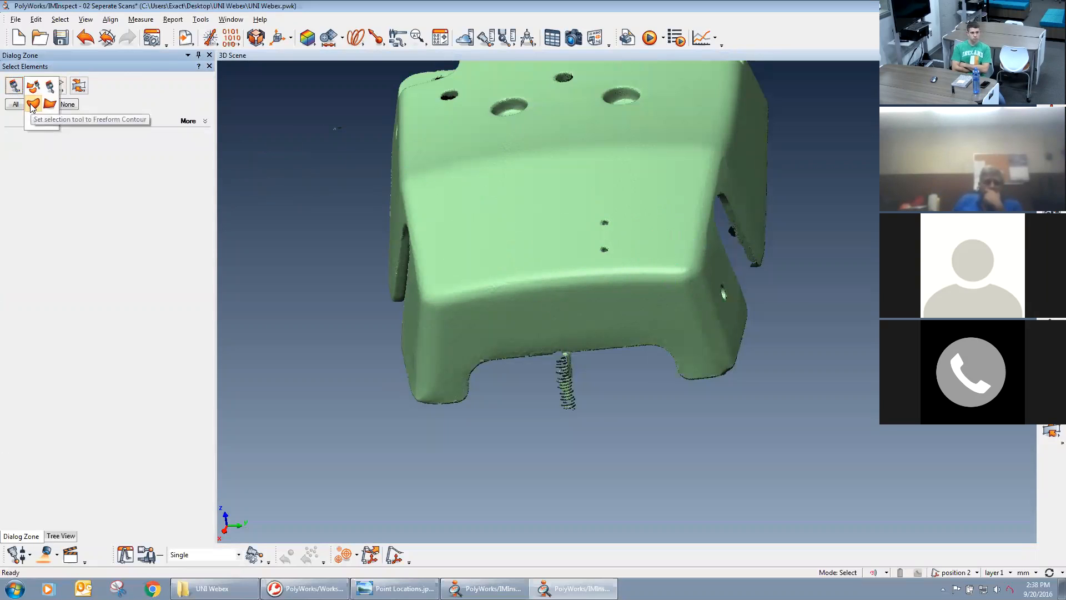
click(31, 108)
drag(291, 215, 337, 179)
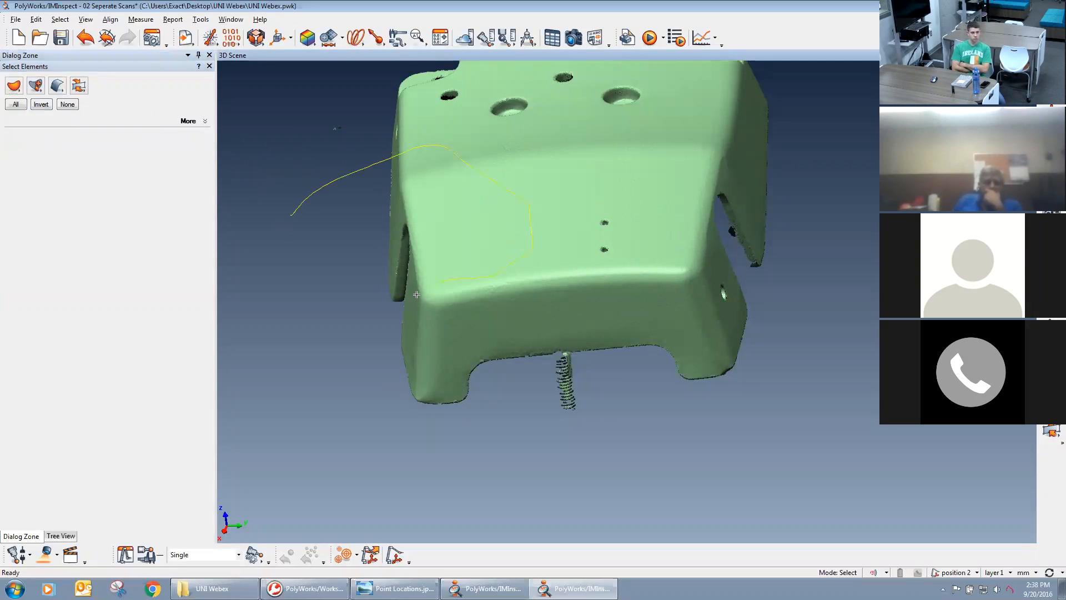
drag(417, 294, 304, 256)
key(Delete)
Select an area of the casting's top face and near corner with a straight-sided polygon contour.
click(14, 86)
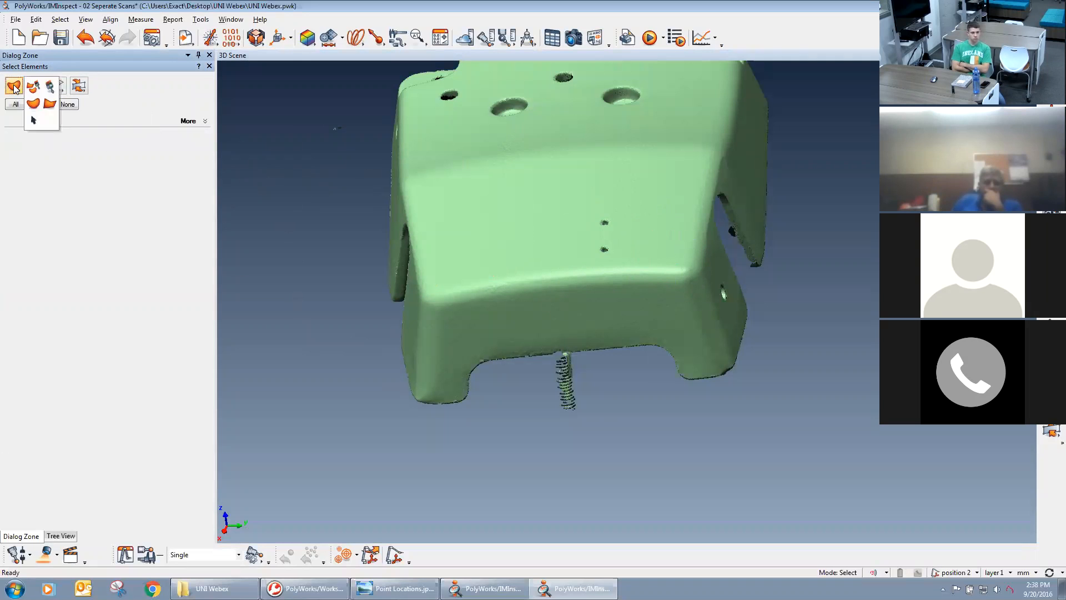
click(43, 105)
click(318, 324)
click(446, 196)
click(590, 233)
click(646, 313)
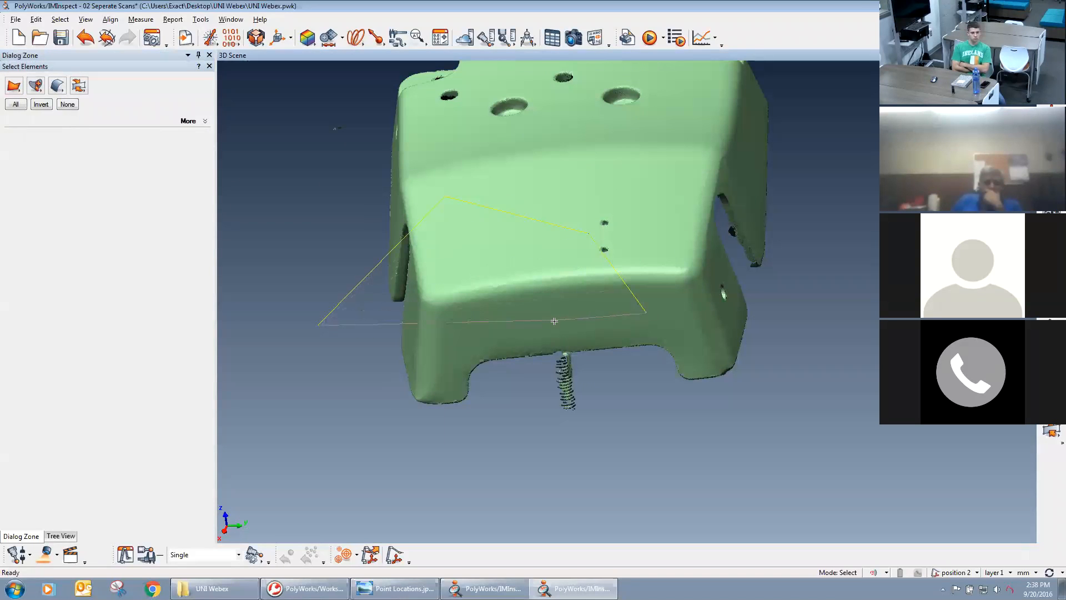
right_click(366, 371)
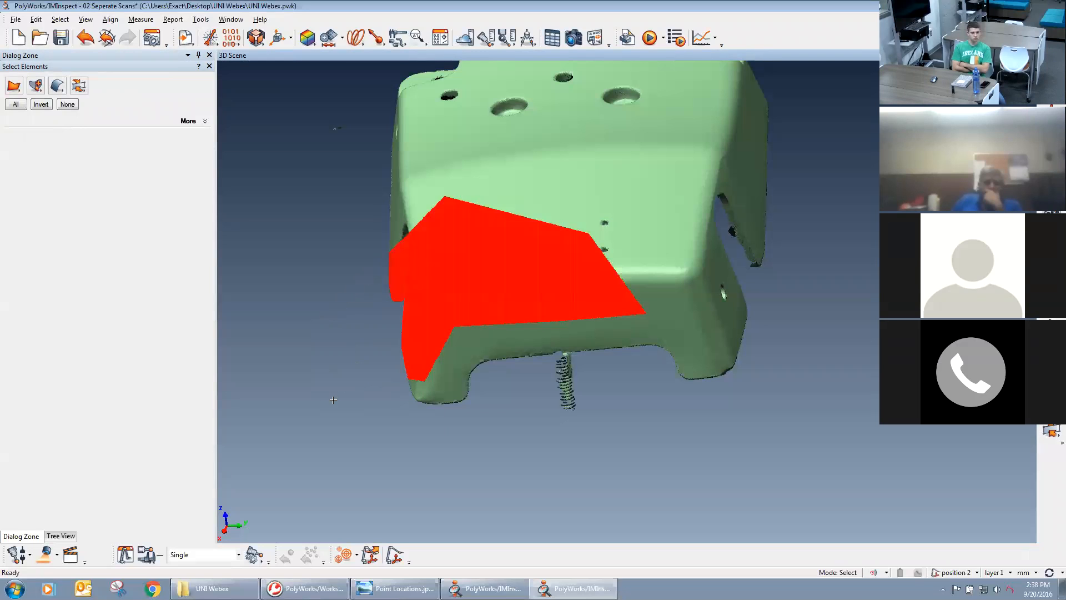
Clear the polygon selection, and brush-select and delete the strand of stray points hanging below the casting's front edge.
click(67, 105)
drag(17, 86, 50, 91)
mouse_move(564, 432)
mouse_down()
mouse_move(570, 382)
mouse_move(569, 406)
mouse_up()
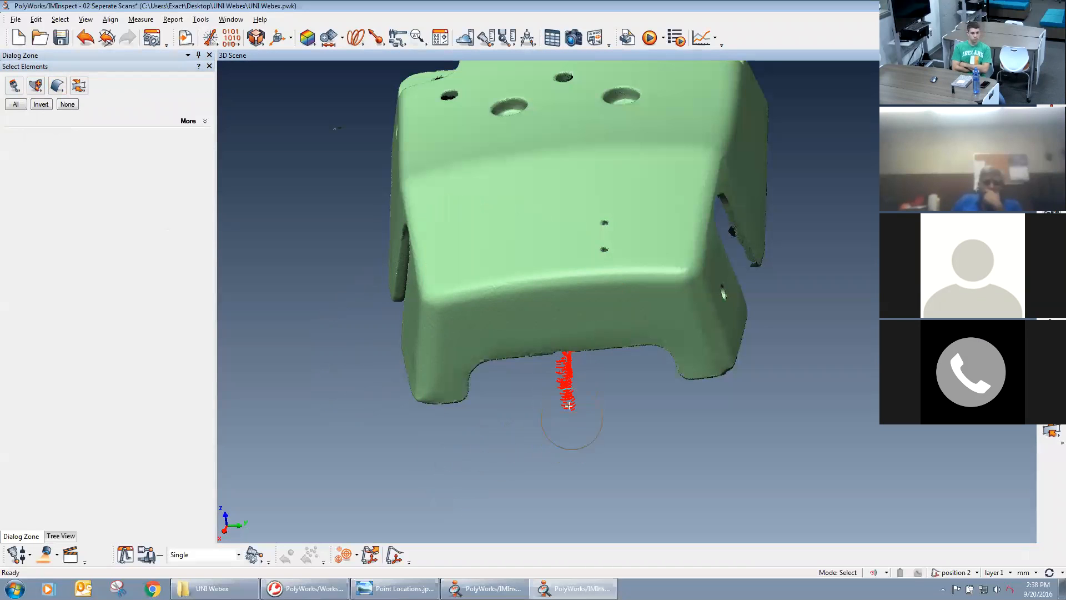
key(Delete)
key(Escape)
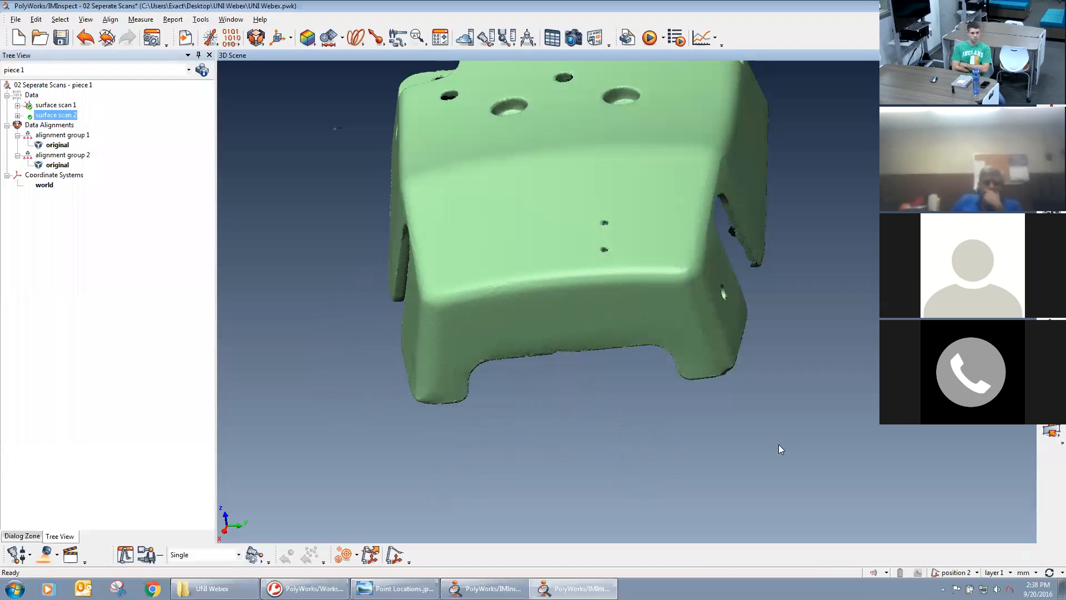
Brush-select and delete the two strands of stray points hanging below the opposite end of surface scan 1.
key(space)
key(space)
key(space)
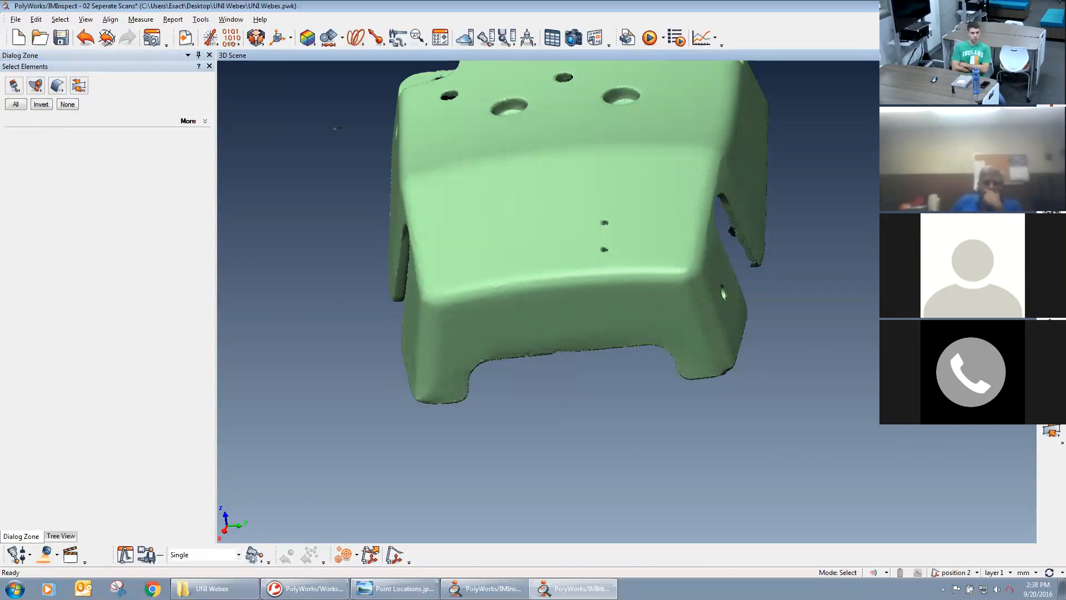
key(Escape)
drag(835, 379, 727, 414)
drag(509, 402, 590, 261)
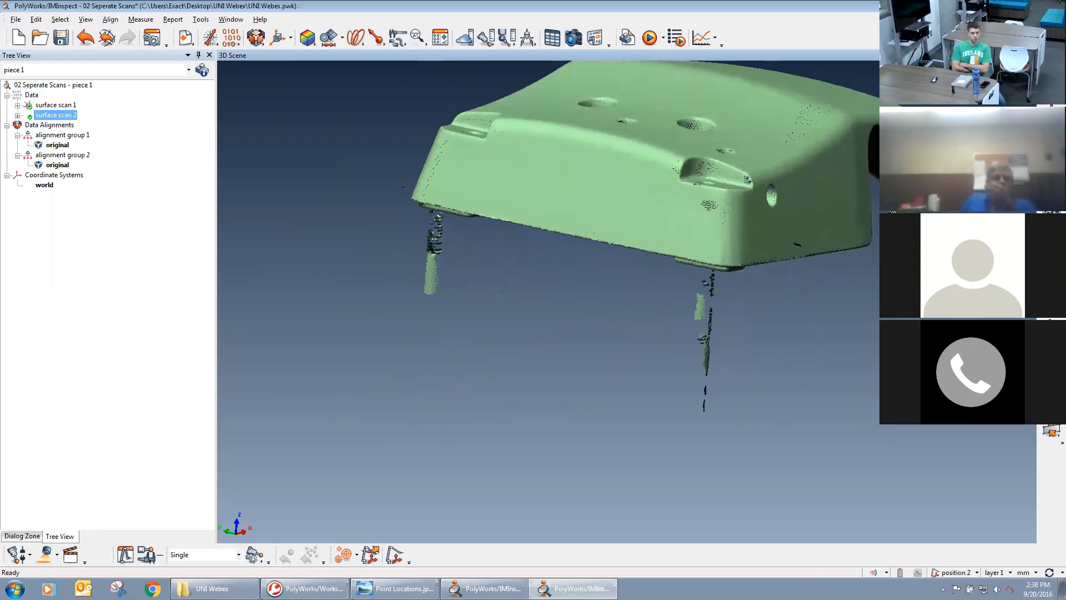
click(1051, 430)
mouse_move(714, 431)
mouse_down()
mouse_move(702, 357)
mouse_move(709, 289)
mouse_up()
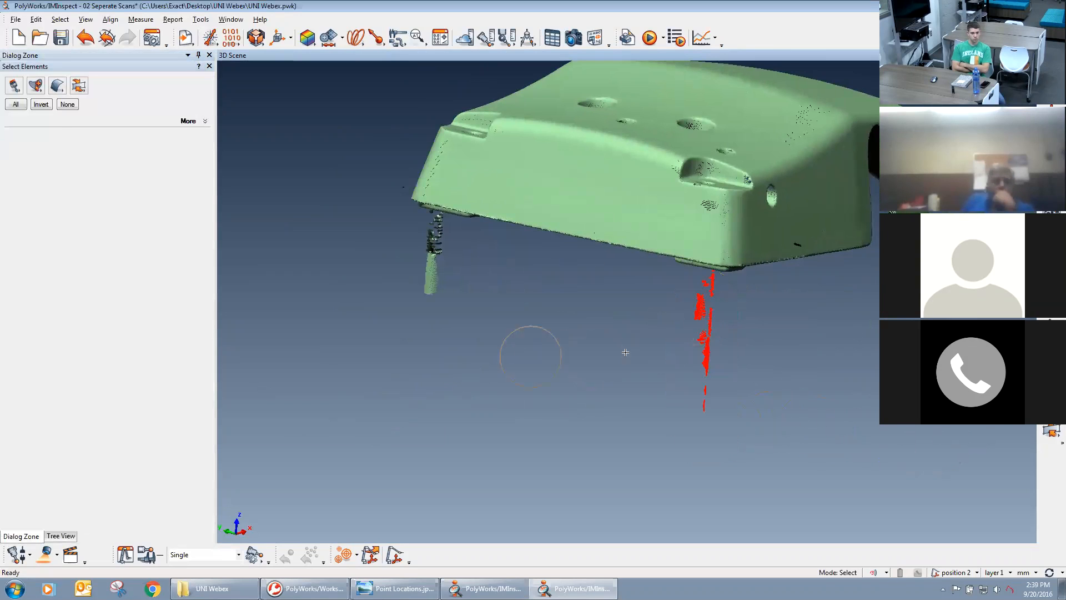
mouse_move(421, 353)
mouse_down()
mouse_move(435, 220)
mouse_move(378, 195)
mouse_up()
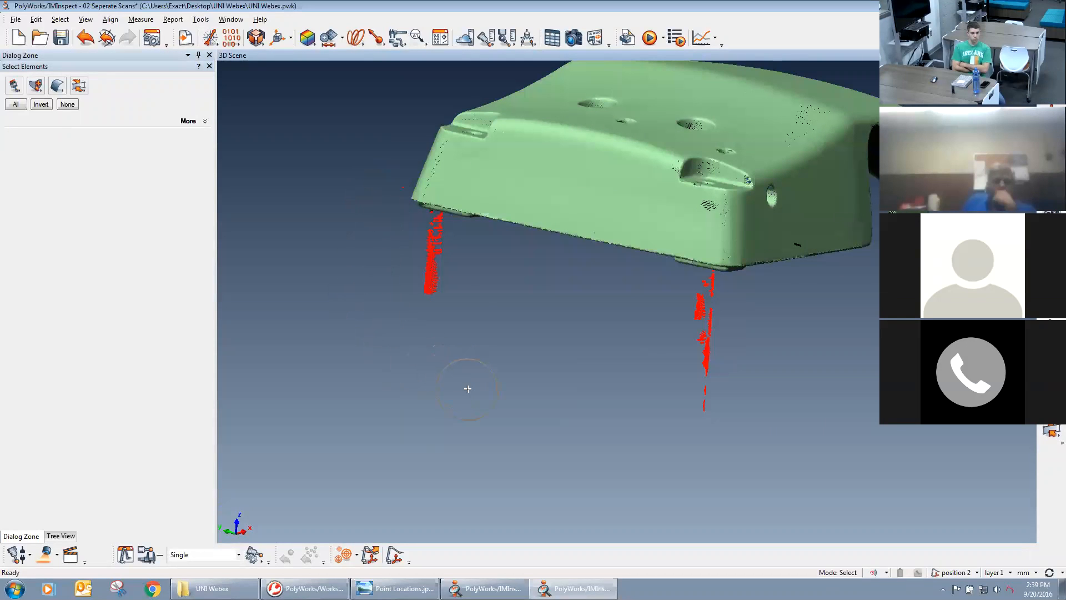
key(Delete)
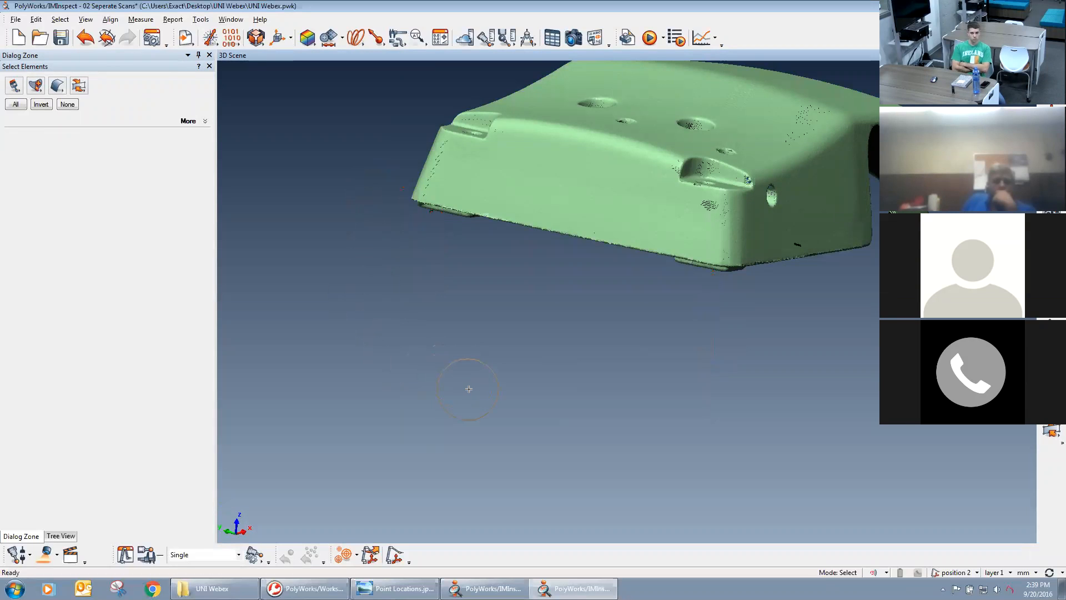
key(Escape)
Check the cleaned casting from another side, and hide surface scan 1.
mouse_move(558, 303)
mouse_down()
mouse_move(562, 338)
mouse_move(631, 365)
mouse_move(682, 317)
mouse_up()
key(space)
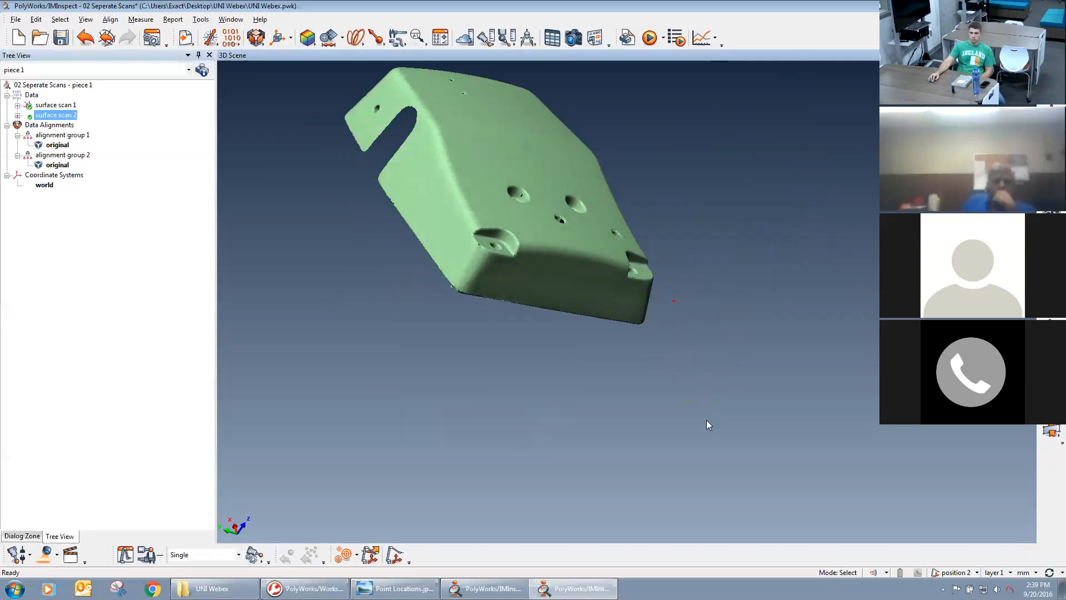
middle_drag(505, 356, 555, 423)
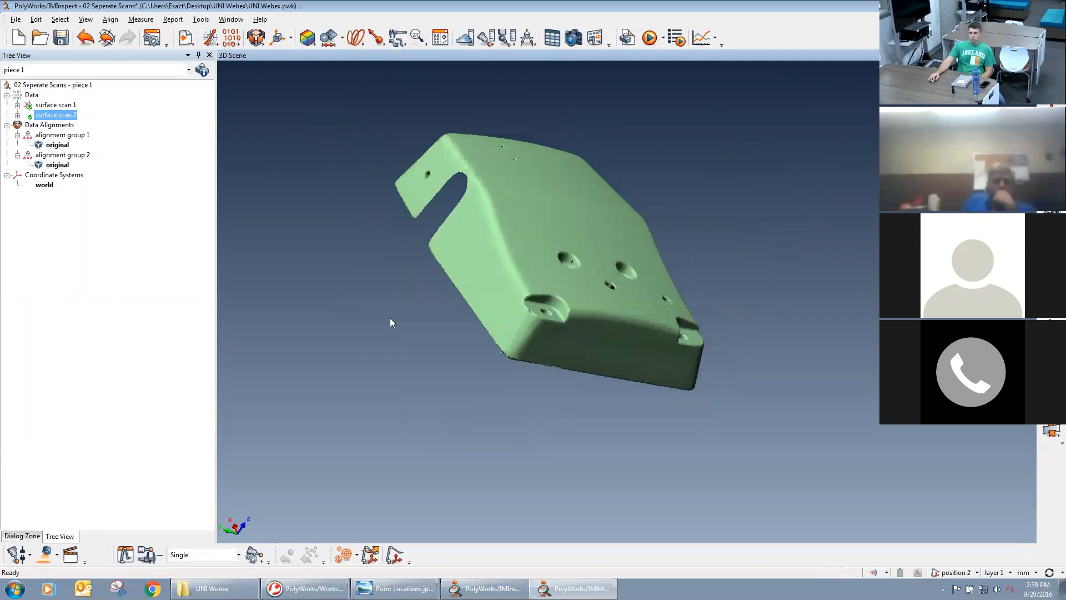
middle_click(56, 105)
middle_click(55, 105)
middle_click(56, 105)
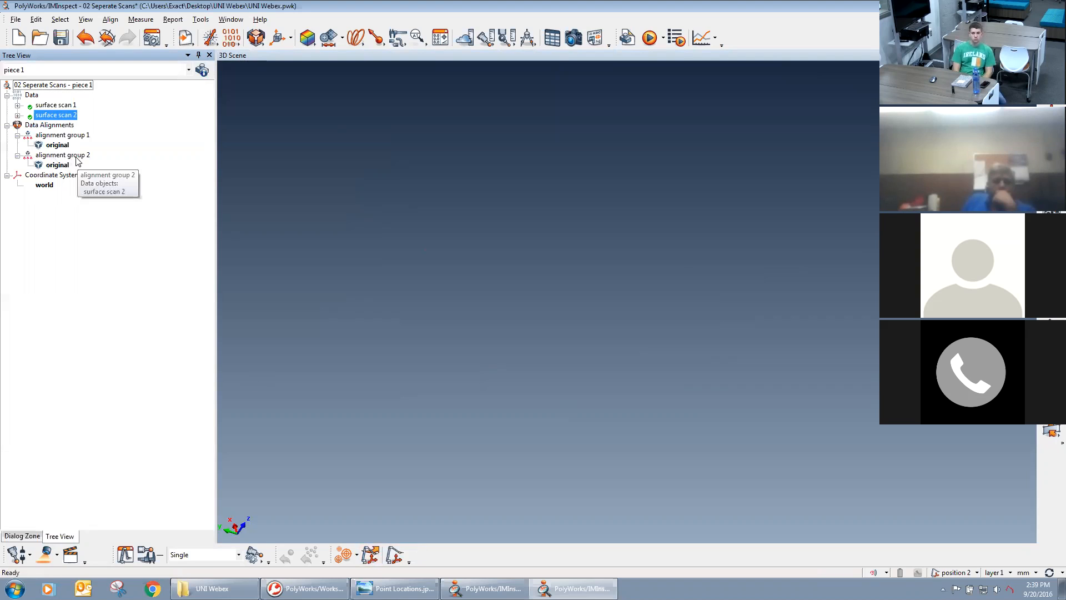
Bring up the scan settings for surface scan 2, and close them without scanning.
click(43, 551)
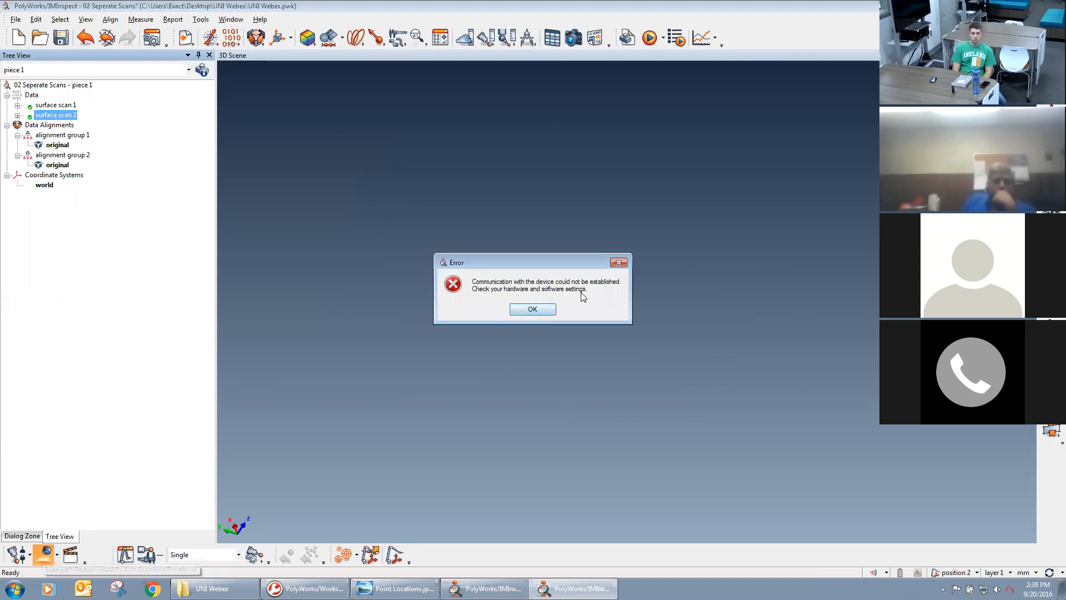
click(532, 308)
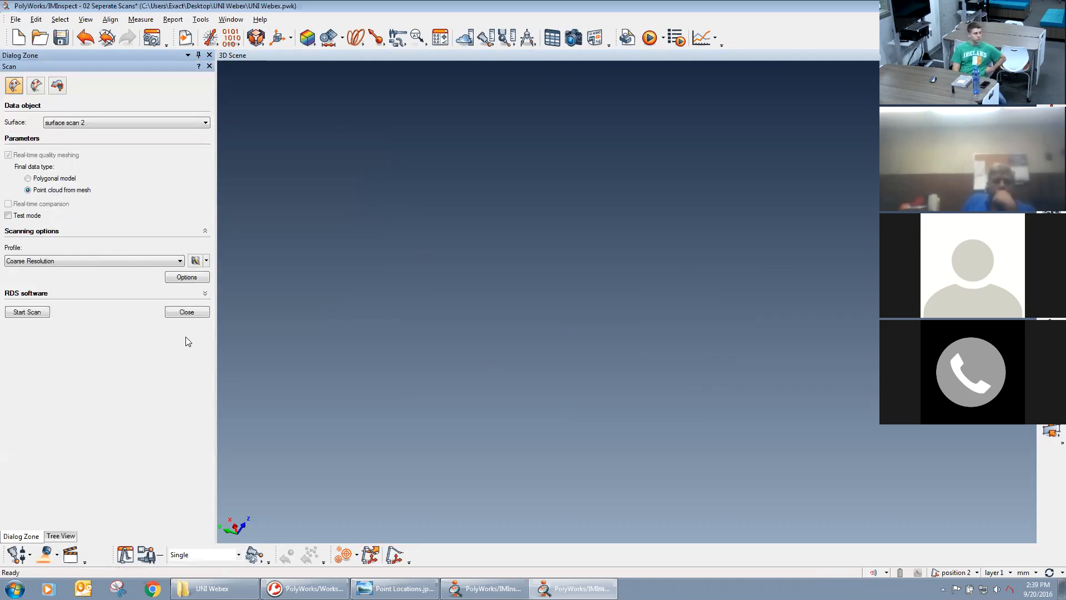
click(186, 312)
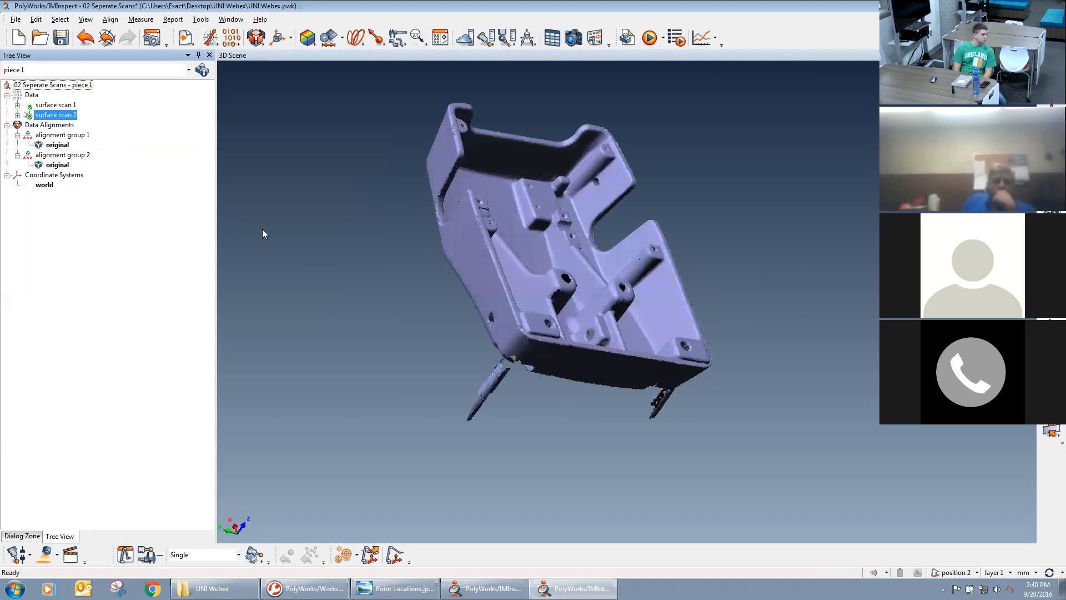
Brush-select the strands of stray points hanging below both ends of surface scan 2, and delete them together.
drag(418, 291, 583, 314)
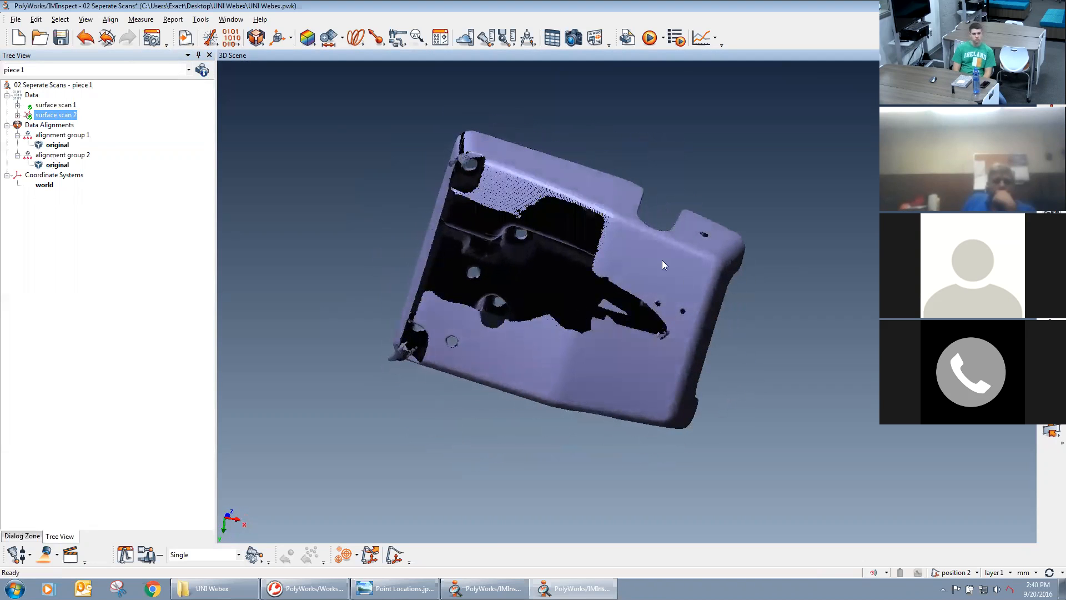
mouse_move(627, 414)
mouse_down()
mouse_move(559, 354)
mouse_move(590, 315)
mouse_move(582, 311)
mouse_move(636, 394)
mouse_up()
right_drag(637, 394, 642, 187)
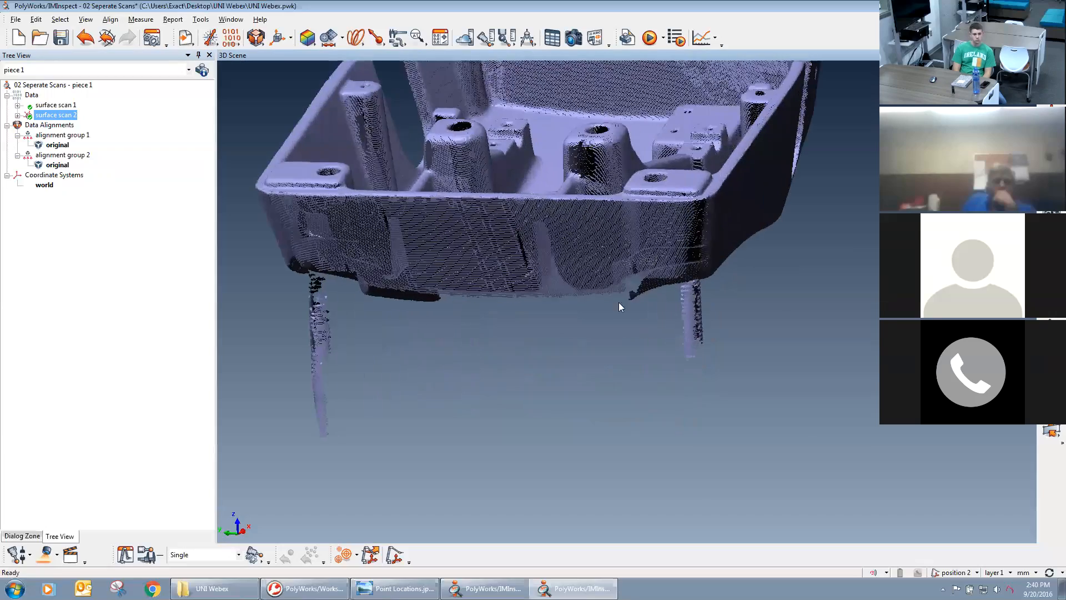
scroll(635, 305, up, 2)
middle_drag(634, 311, 626, 321)
mouse_move(714, 399)
mouse_down()
mouse_move(703, 417)
mouse_move(671, 351)
mouse_up()
key(shift+e)
right_click(671, 351)
middle_drag(594, 382, 805, 390)
middle_drag(515, 419, 633, 411)
key(shift+e)
drag(524, 469, 507, 296)
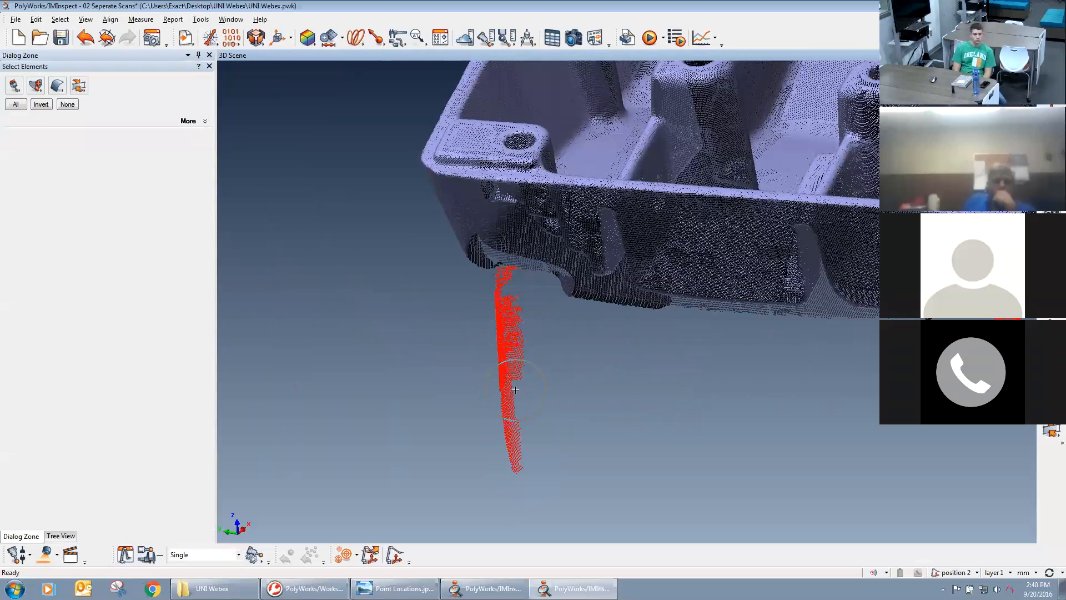
right_click(514, 361)
right_drag(682, 316, 673, 394)
right_drag(588, 387, 541, 372)
drag(575, 364, 620, 324)
key(shift+e)
drag(674, 411, 678, 392)
right_click(672, 424)
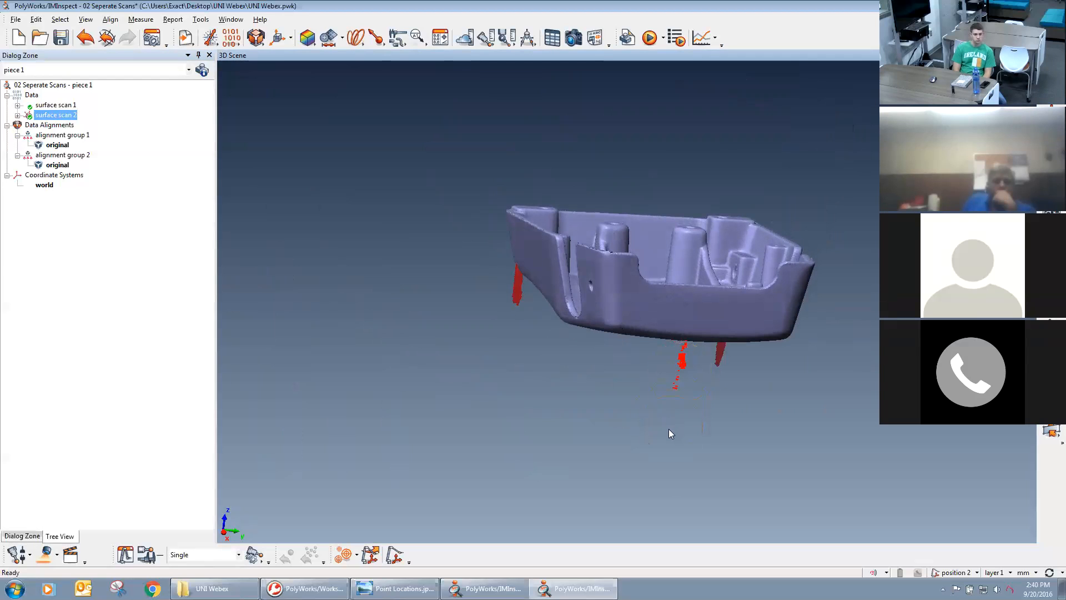
key(Delete)
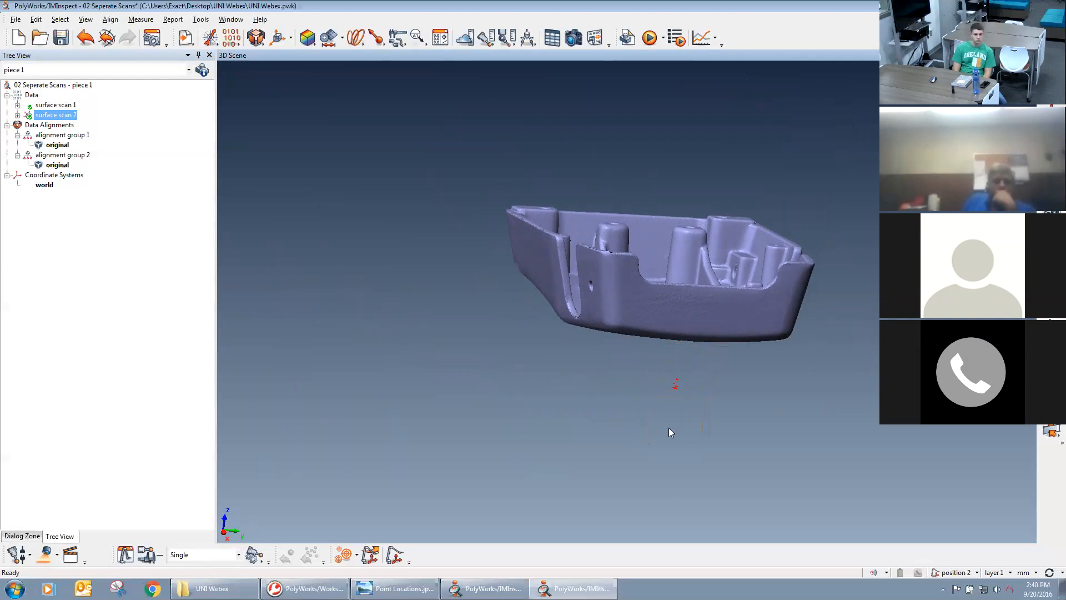
Show surface scan 1 together with surface scan 2, and examine how the two casting scans sit relative to each other.
scroll(624, 349, down, 2)
drag(700, 367, 575, 171)
middle_drag(568, 292, 625, 255)
middle_click(54, 105)
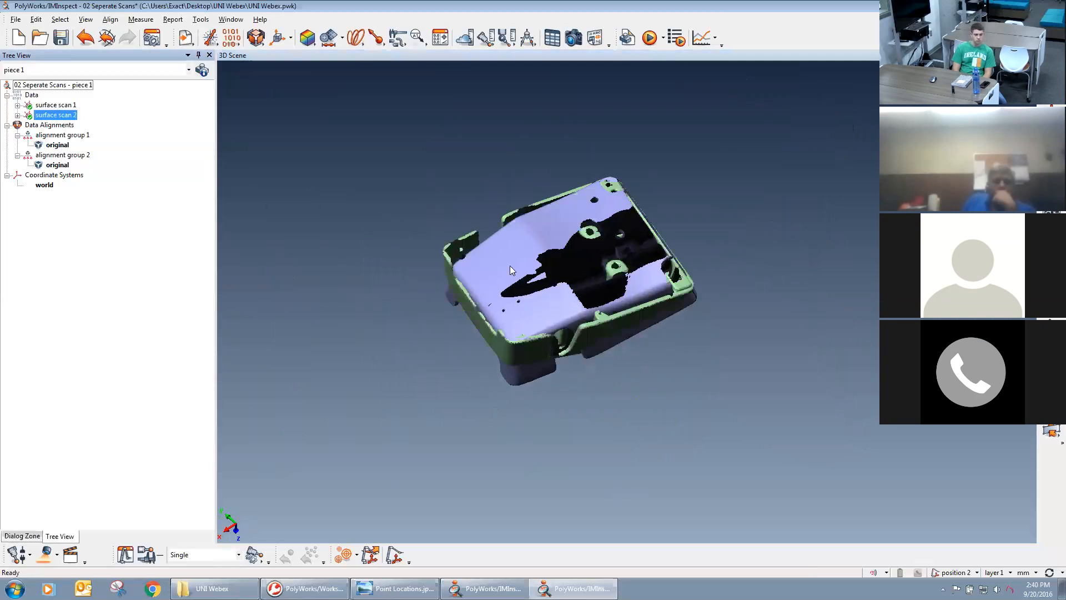
middle_drag(638, 315, 665, 309)
right_drag(669, 245, 670, 297)
middle_drag(678, 312, 687, 331)
drag(687, 330, 705, 315)
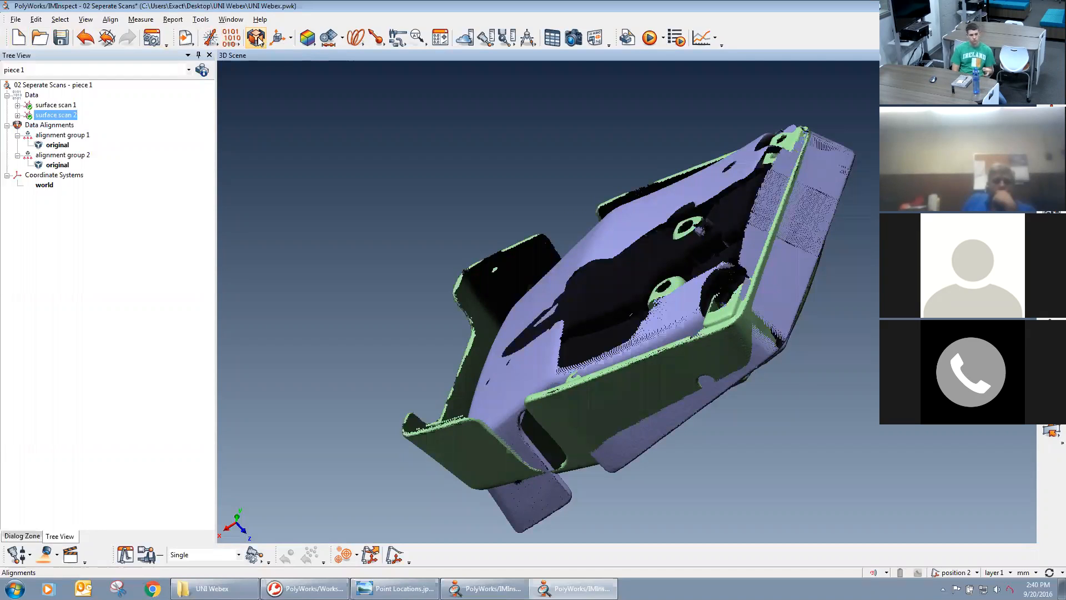
Set up a Best-Fit Data to Data Objects alignment in a docked dialog, keeping Other Data Objects as the fixed data.
click(255, 39)
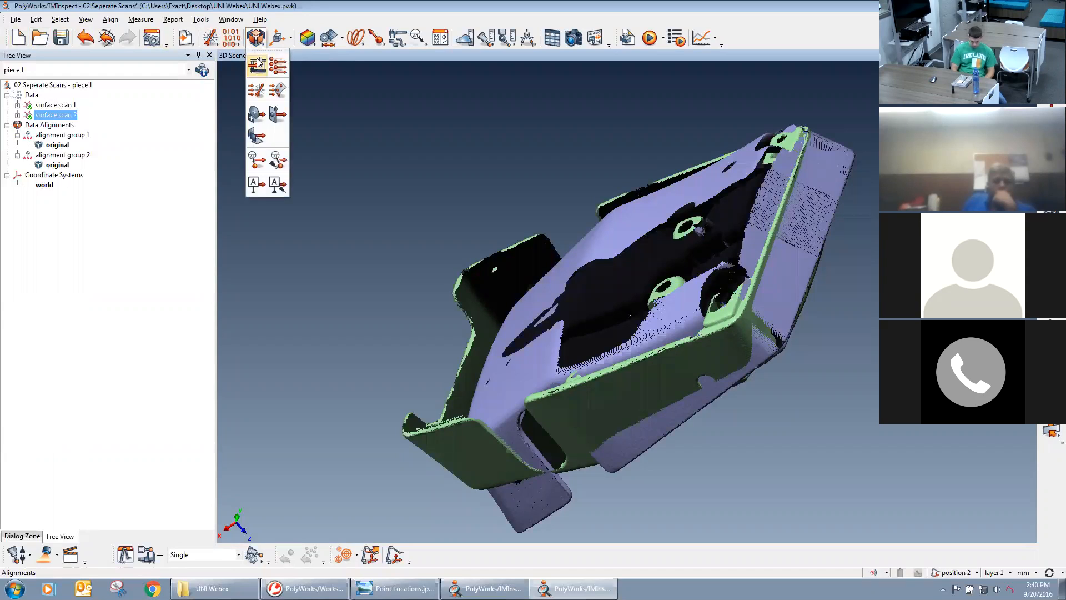
click(278, 91)
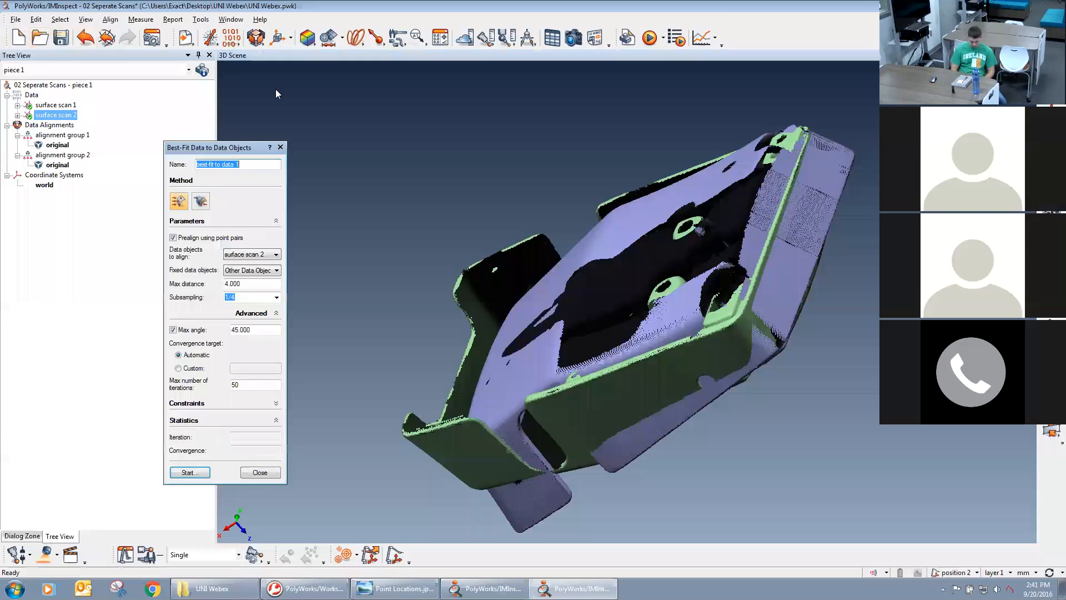
double_click(231, 149)
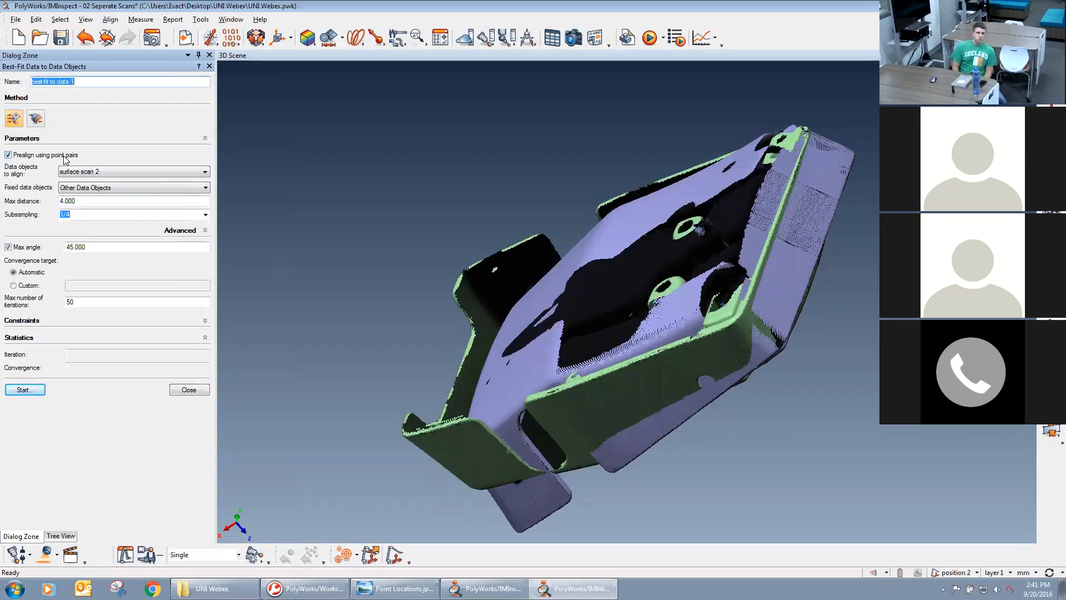
middle_drag(629, 306, 604, 278)
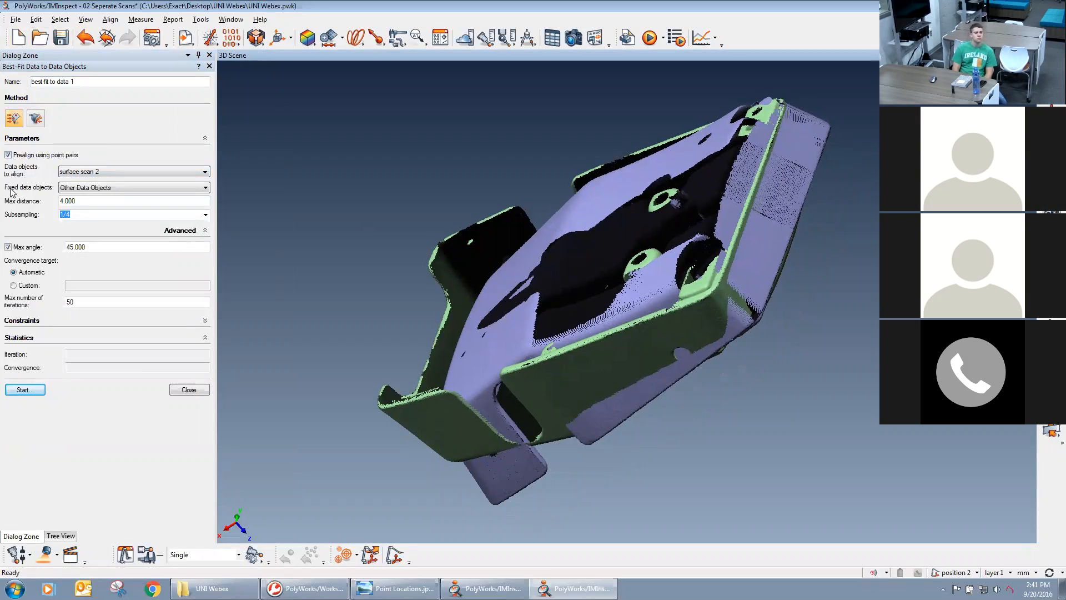
click(82, 189)
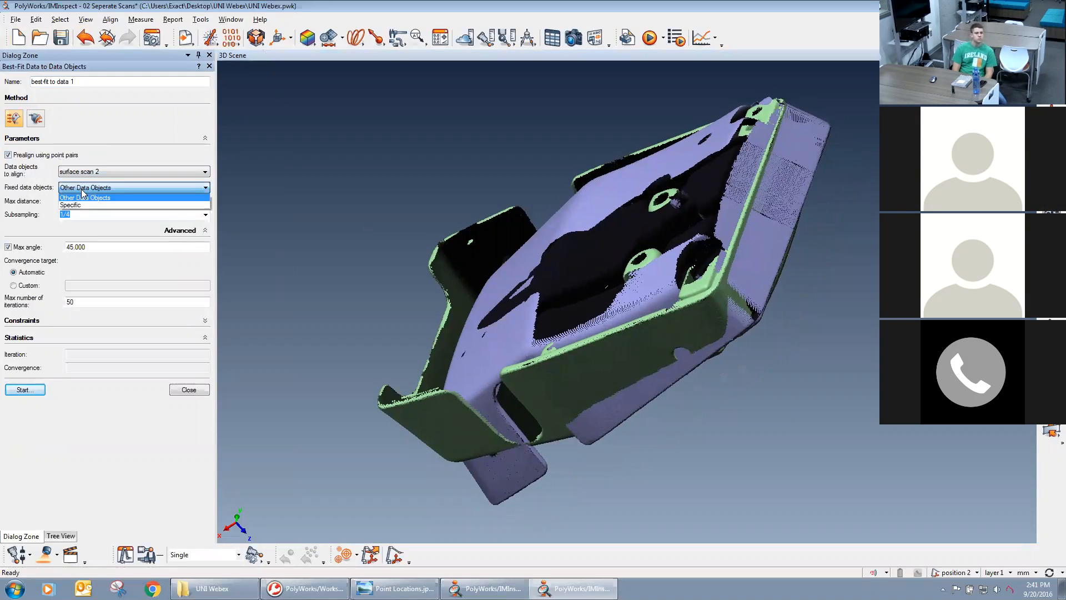
click(77, 190)
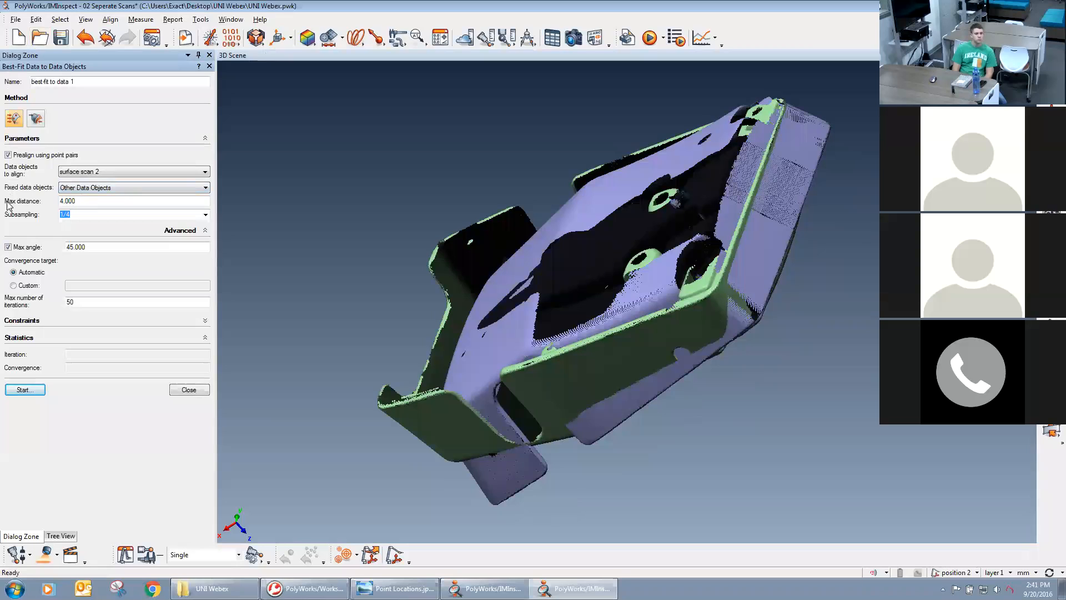
Review the best-fit's maximum distance and the available subsampling rates, keeping the subsampling at 1/4.
double_click(77, 201)
click(78, 200)
double_click(77, 199)
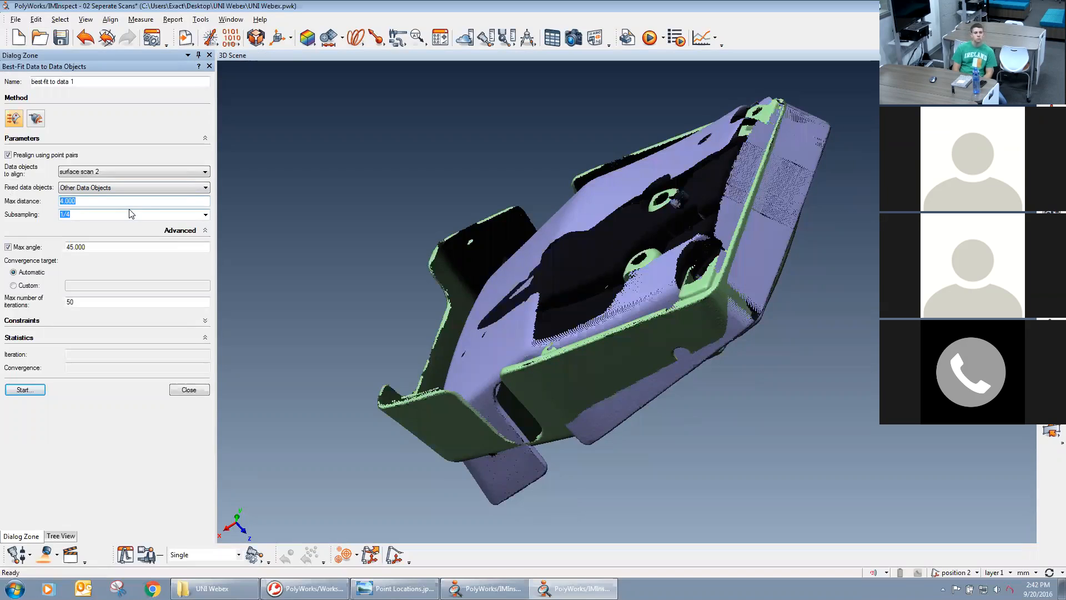
click(74, 201)
click(94, 202)
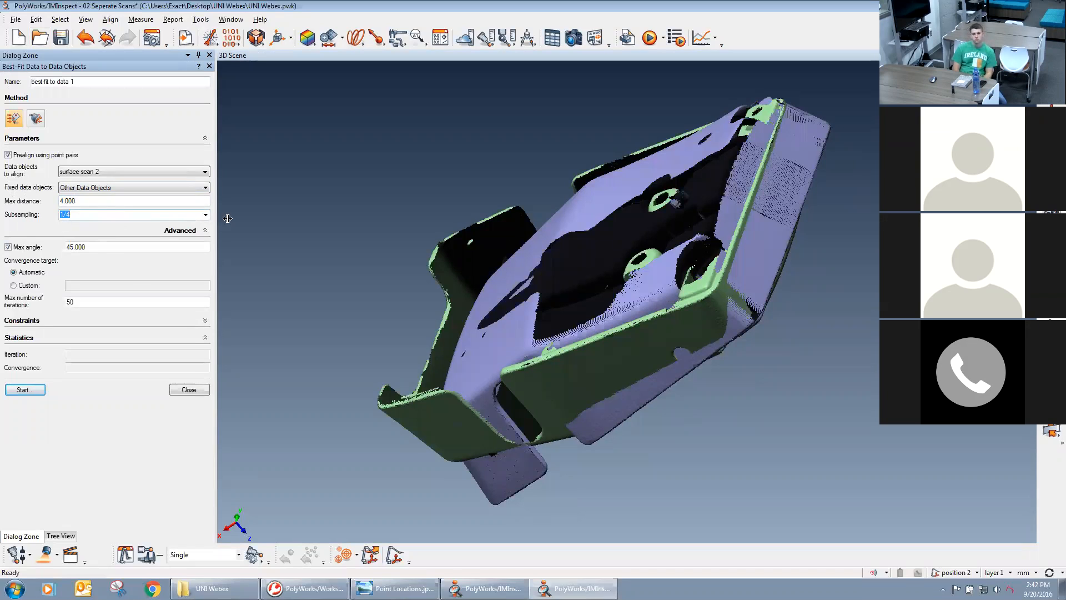
click(206, 215)
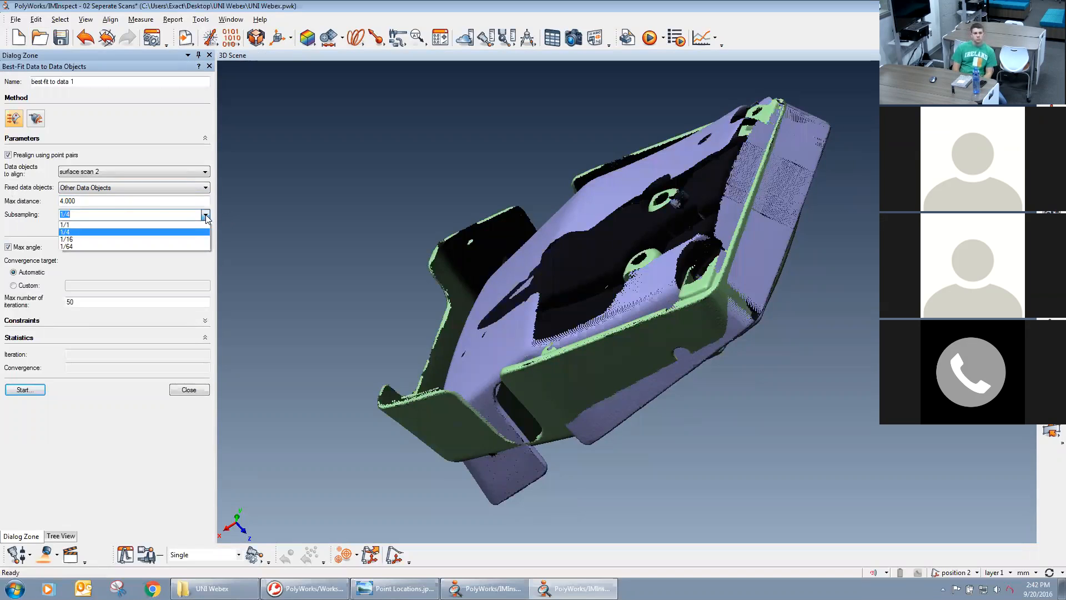
click(171, 231)
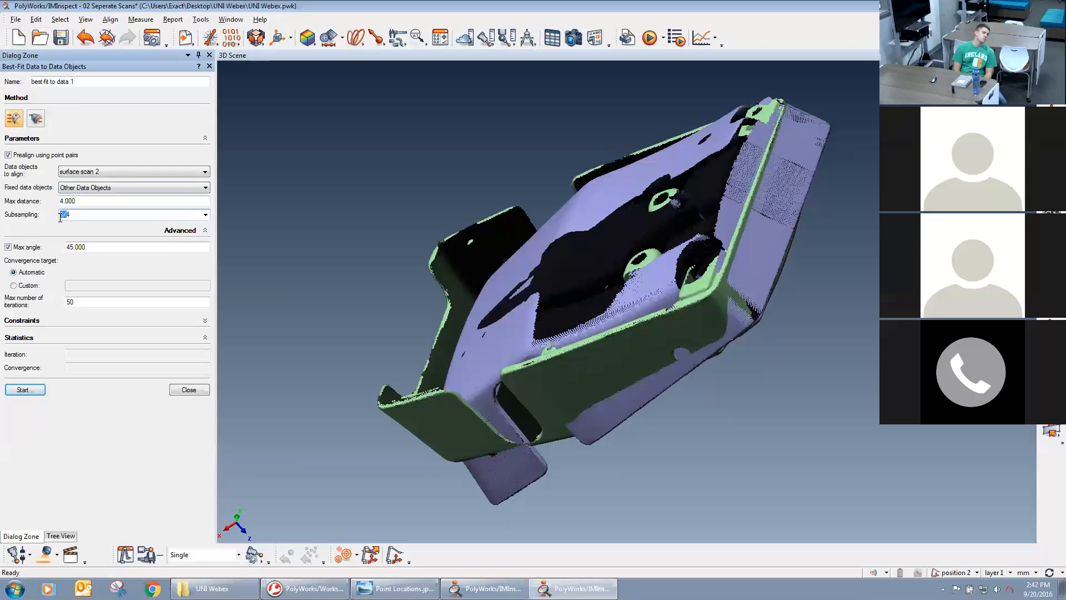
drag(66, 214, 59, 220)
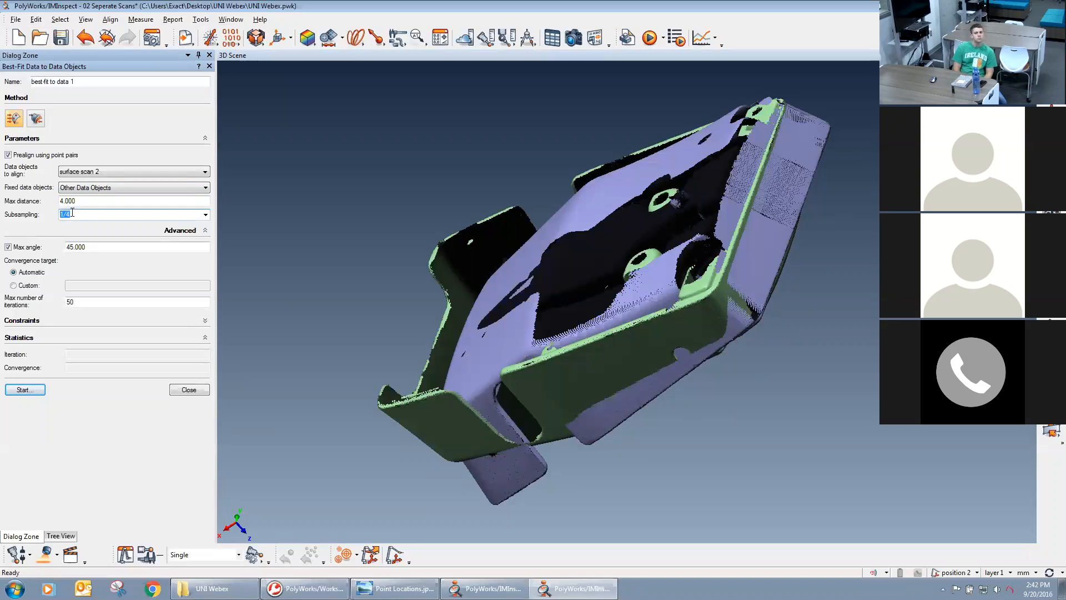
Open the properties of surface scan 1 and examine its number of points.
click(60, 536)
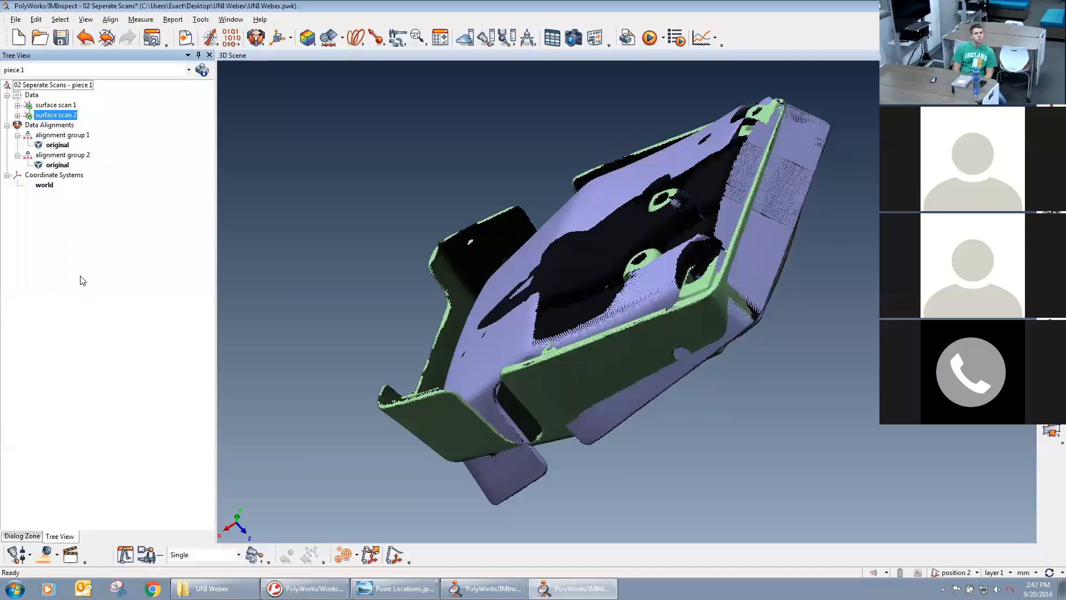
double_click(48, 106)
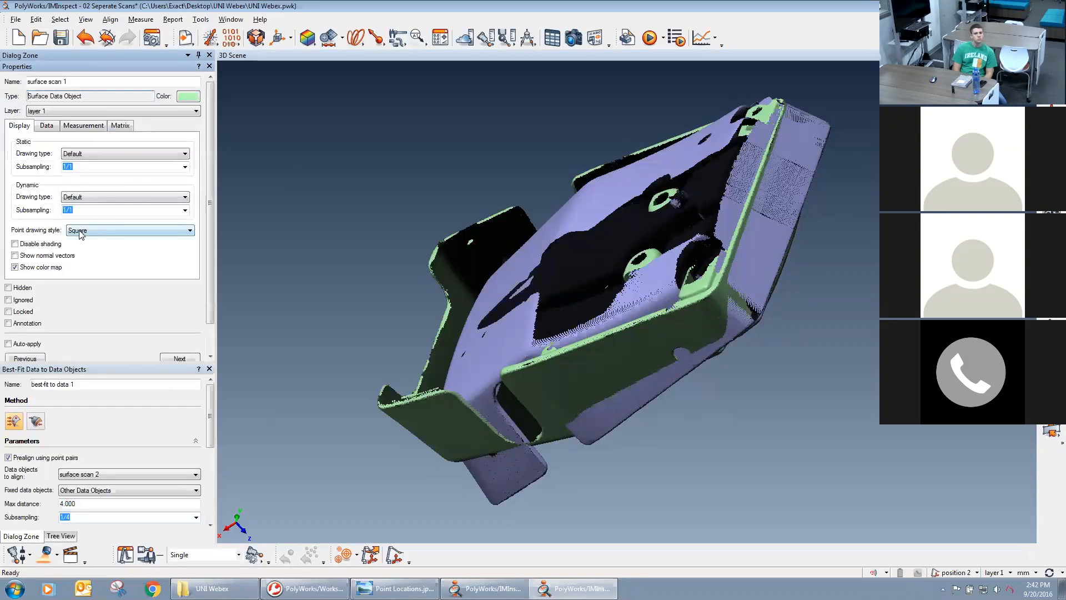
click(48, 129)
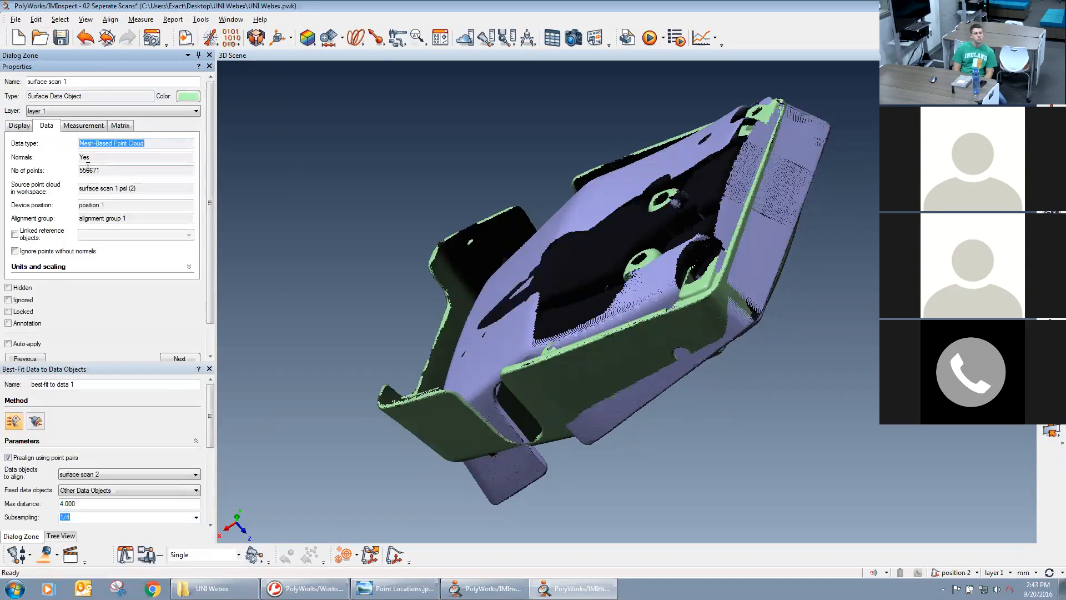
drag(88, 171, 101, 170)
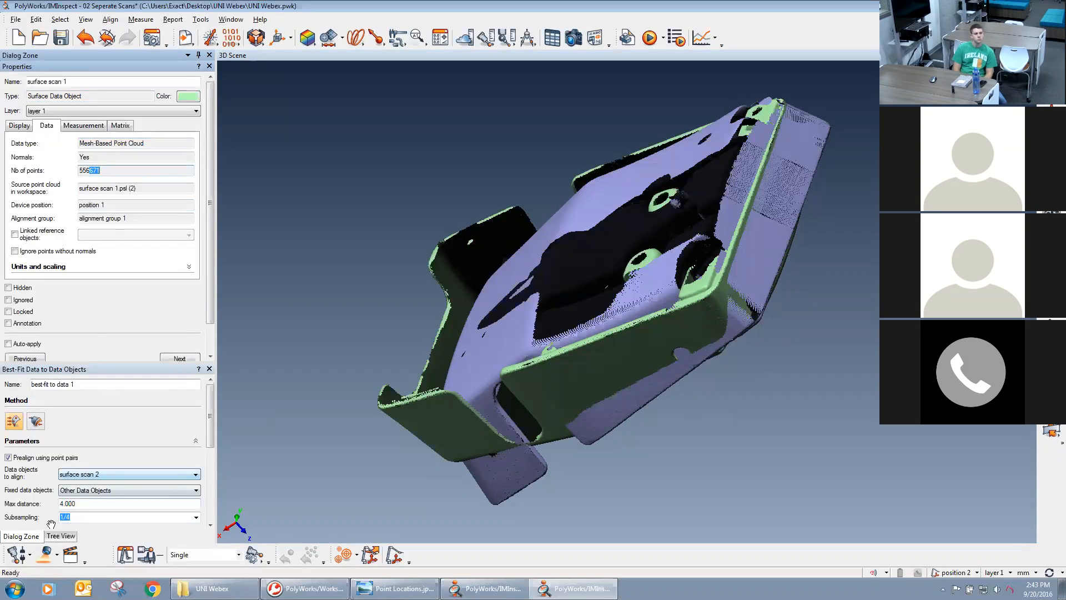
Open the properties of surface scan 2, examine its number of points, and close the properties.
click(62, 536)
double_click(56, 115)
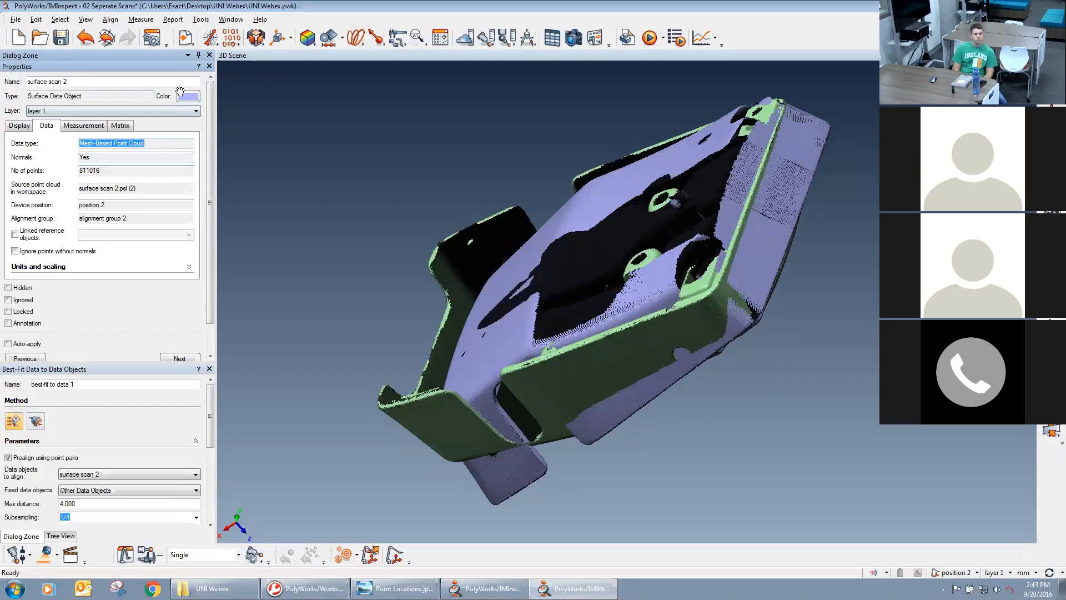
click(209, 66)
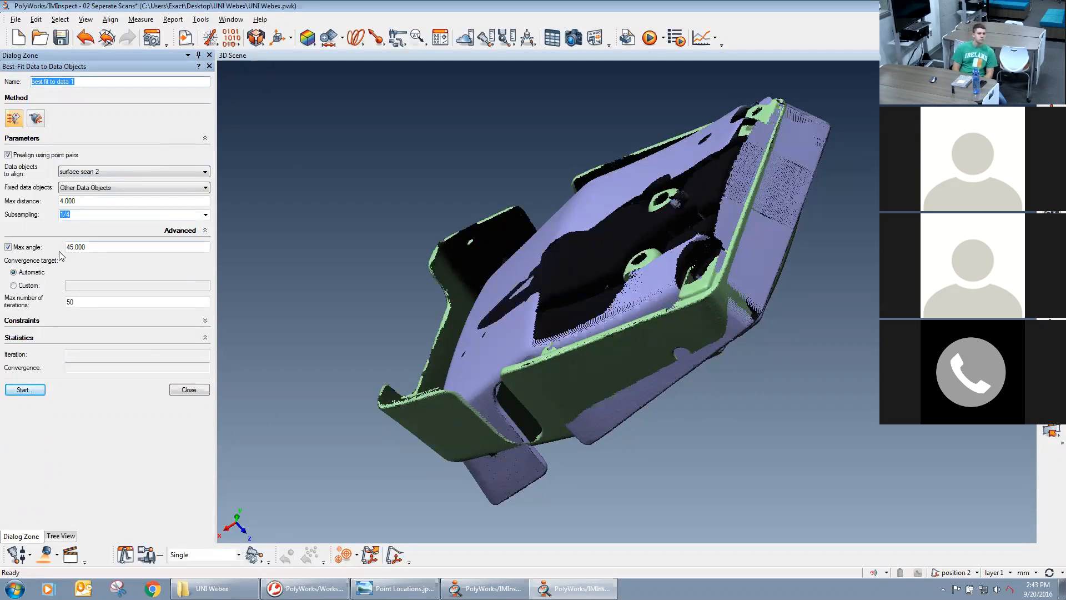
Start the best-fit with a max angle of 45 and orient both scans to show the same outer face for point-pair prealignment.
drag(67, 248, 69, 246)
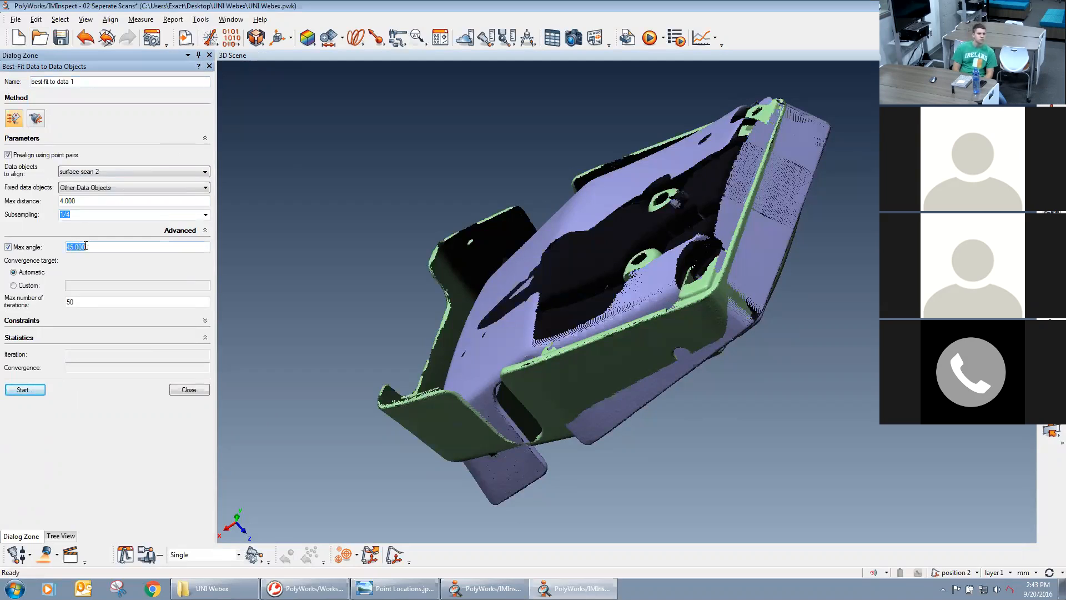
click(107, 246)
click(34, 391)
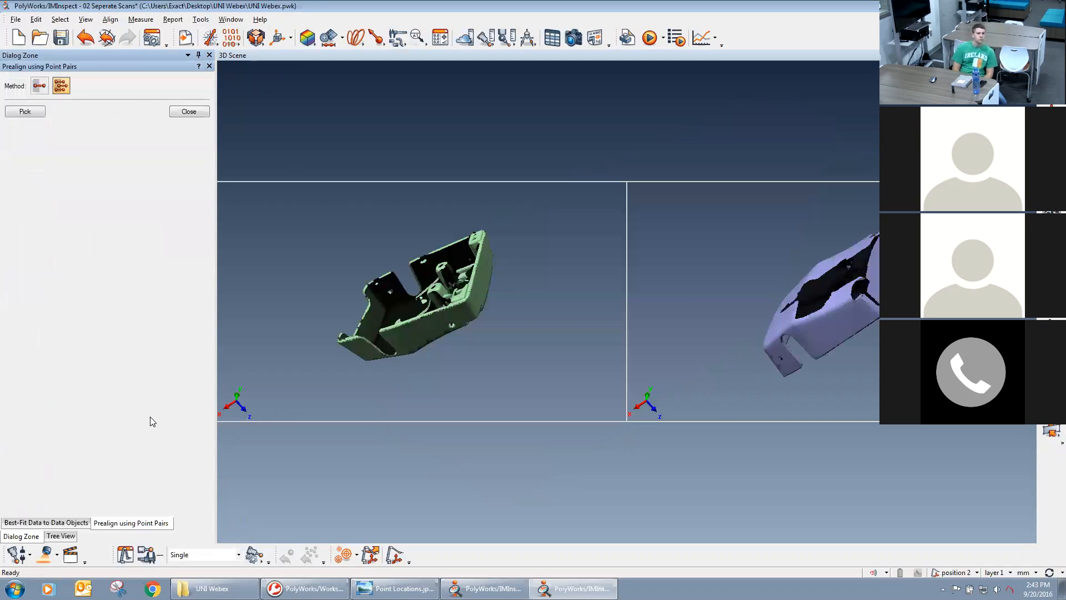
mouse_move(423, 342)
mouse_down()
mouse_move(439, 333)
mouse_move(450, 374)
mouse_move(425, 336)
mouse_up()
middle_drag(436, 311, 443, 360)
drag(822, 327, 836, 289)
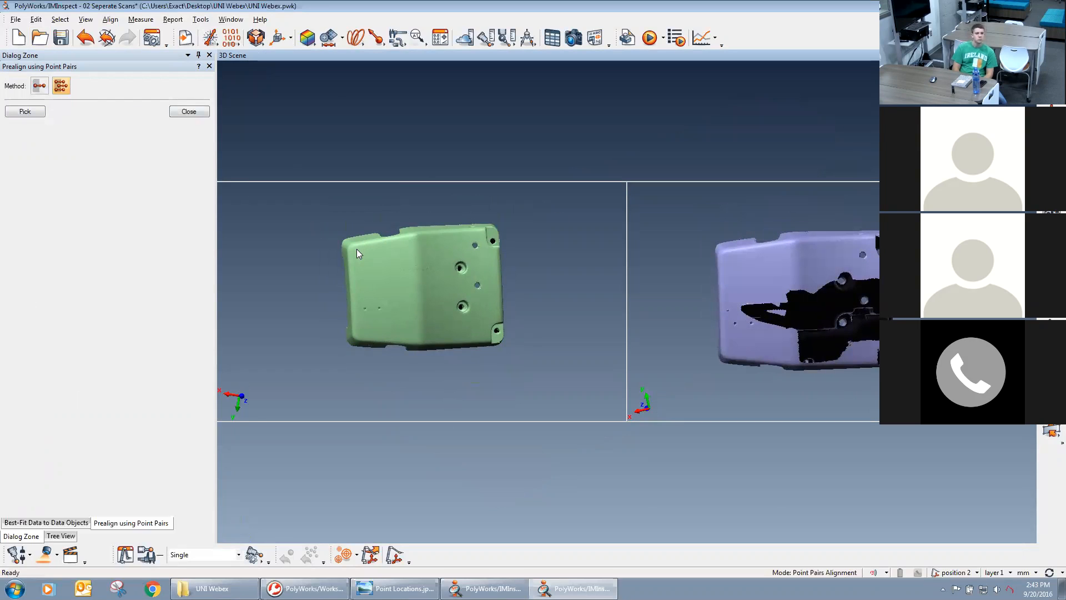
Pick three matching points on the outer faces of both scans, at two corners and beside a small hole, and run the alignment.
click(25, 111)
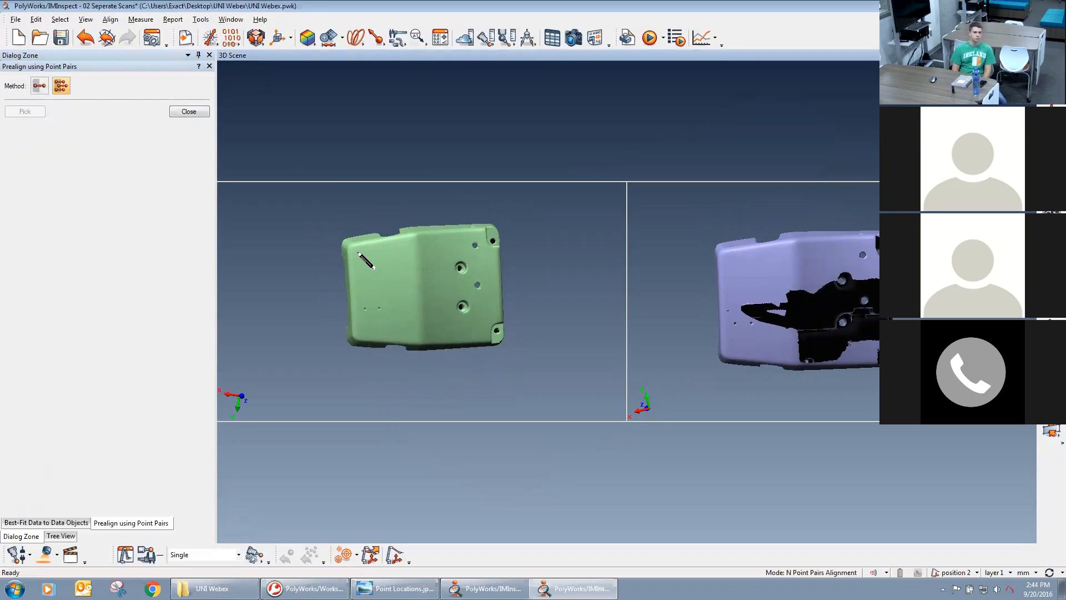
click(356, 252)
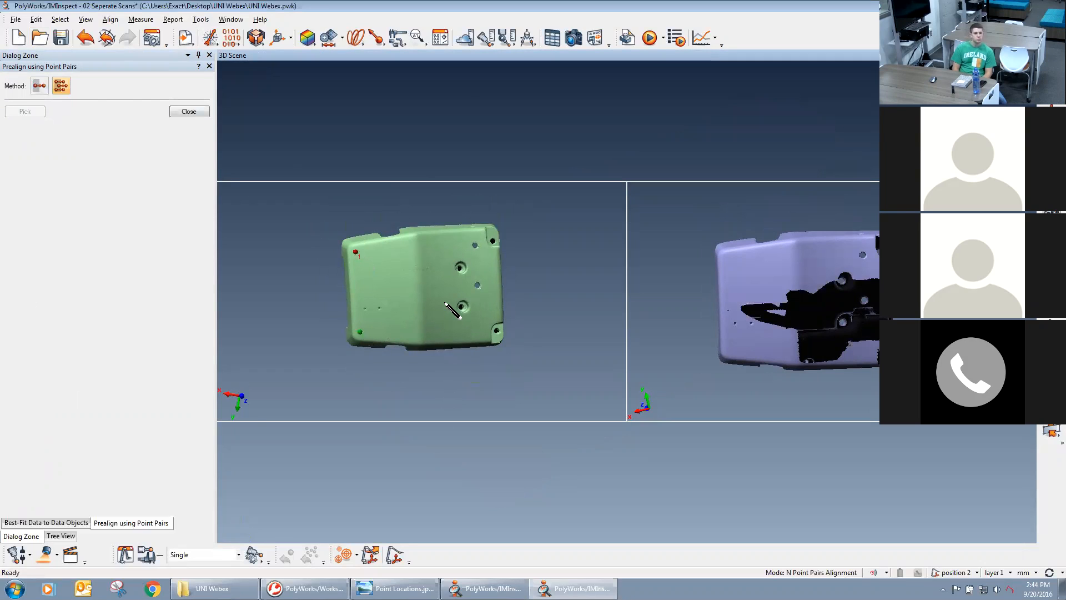
click(467, 246)
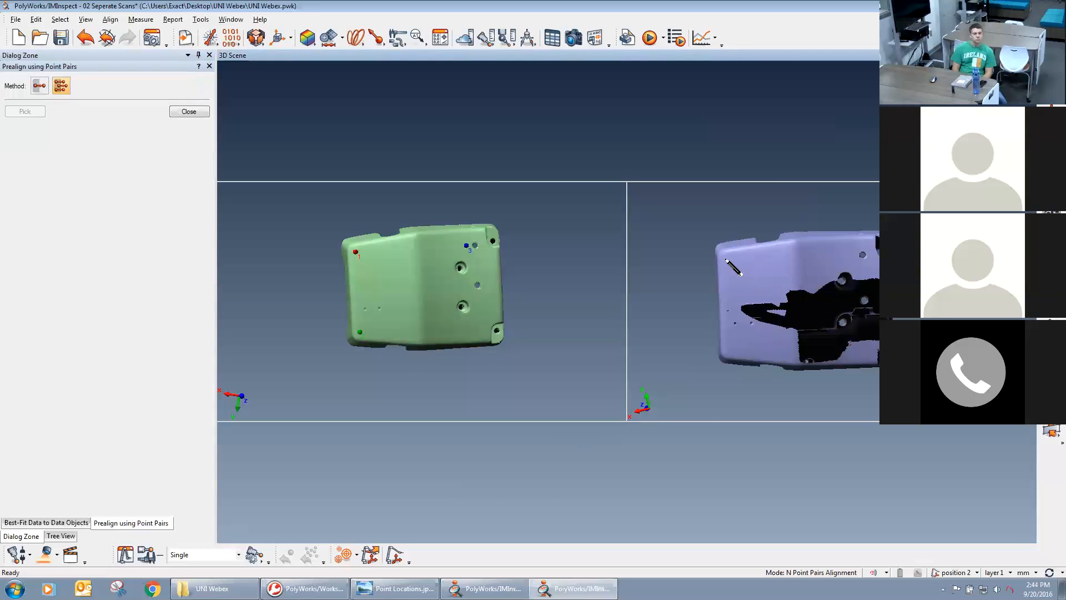
click(729, 256)
click(728, 350)
click(854, 256)
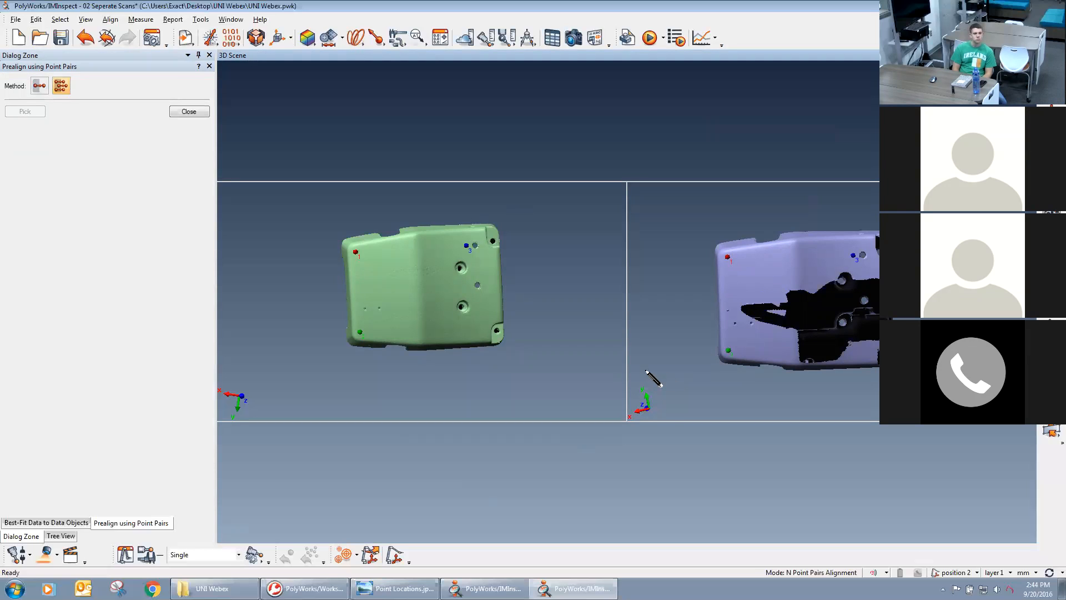
right_click(673, 367)
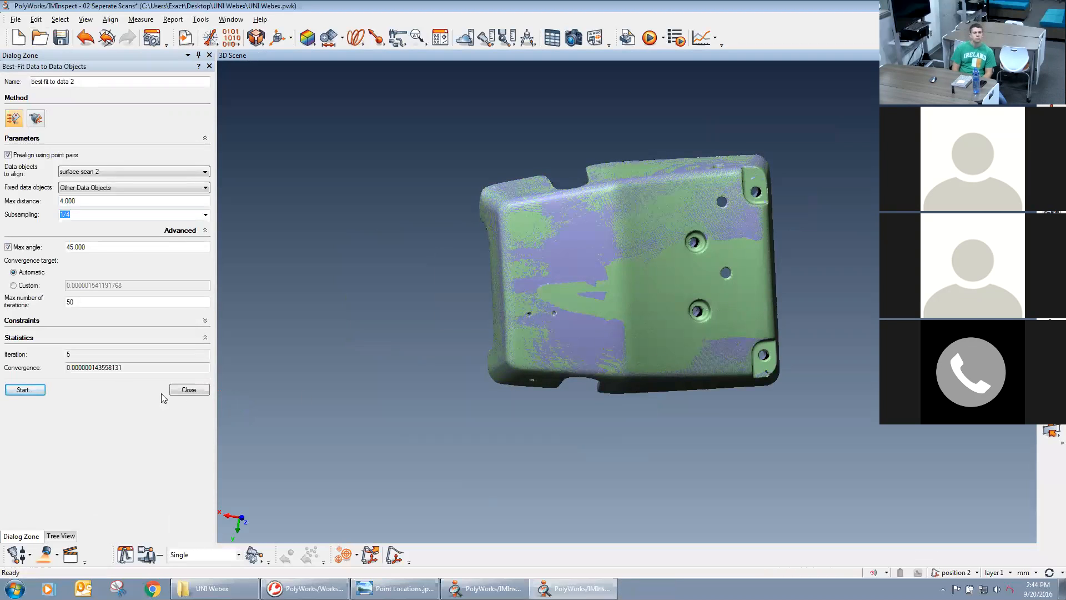
Review the best-fit's iteration and convergence statistics.
double_click(67, 354)
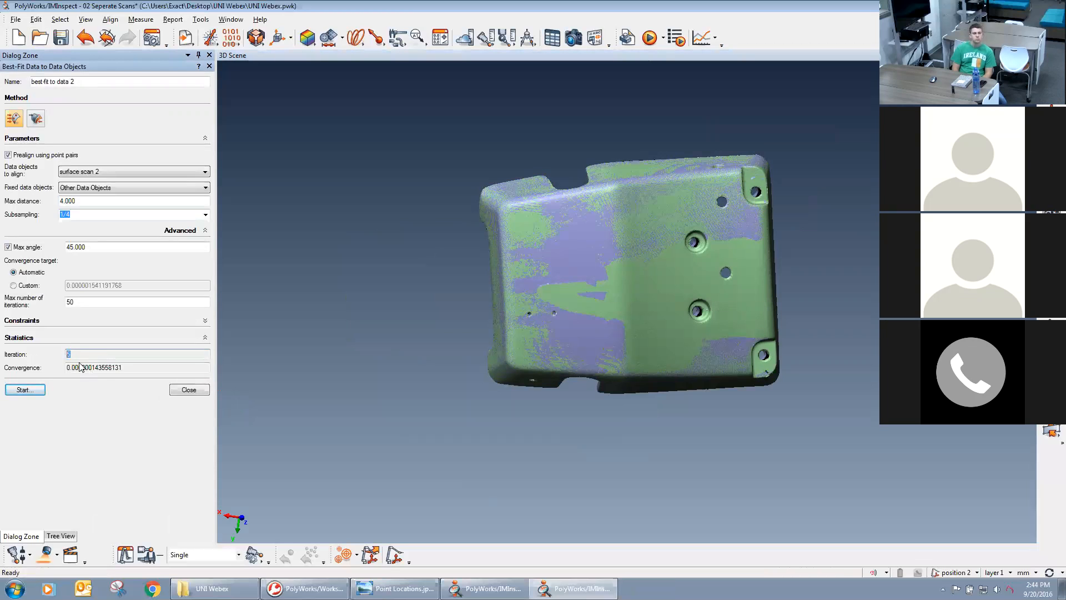
drag(67, 368, 131, 369)
click(97, 368)
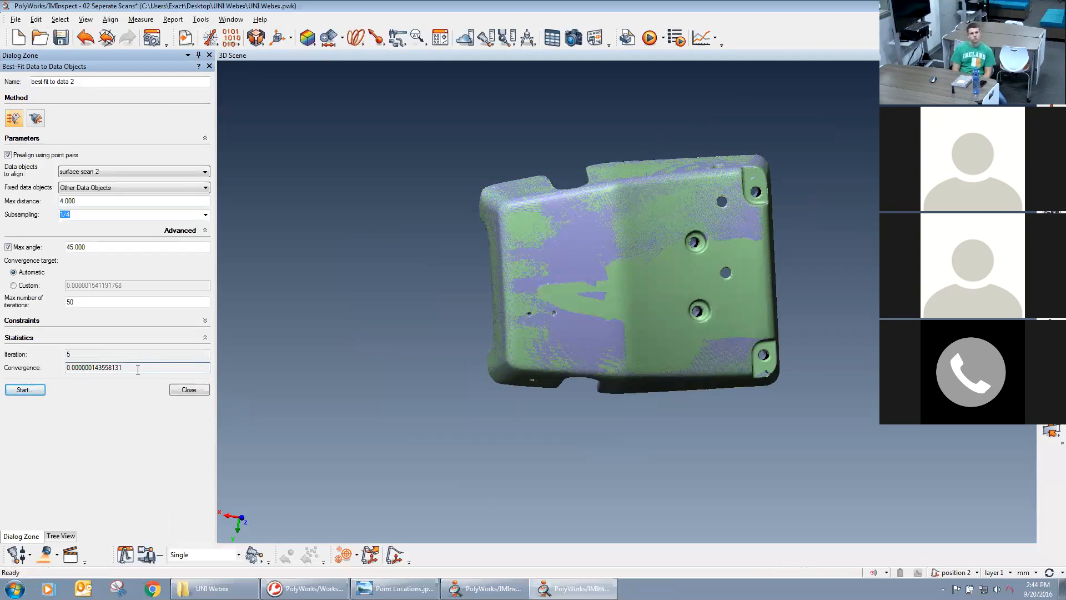
Examine the overlap of the two aligned scans from all sides, and close the best-fit dialog.
right_drag(557, 245, 574, 316)
middle_drag(574, 316, 569, 312)
drag(569, 311, 538, 318)
mouse_move(642, 336)
mouse_down()
mouse_move(640, 353)
mouse_move(654, 352)
mouse_move(659, 376)
mouse_move(648, 341)
mouse_move(648, 429)
mouse_move(657, 352)
mouse_up()
right_drag(657, 348, 657, 427)
middle_drag(657, 427, 656, 359)
drag(656, 360, 647, 361)
drag(669, 273, 656, 253)
middle_drag(655, 253, 718, 287)
right_drag(693, 388, 694, 219)
right_drag(726, 314, 632, 122)
middle_drag(632, 122, 682, 261)
drag(657, 230, 660, 355)
middle_drag(660, 355, 640, 279)
right_drag(640, 279, 660, 312)
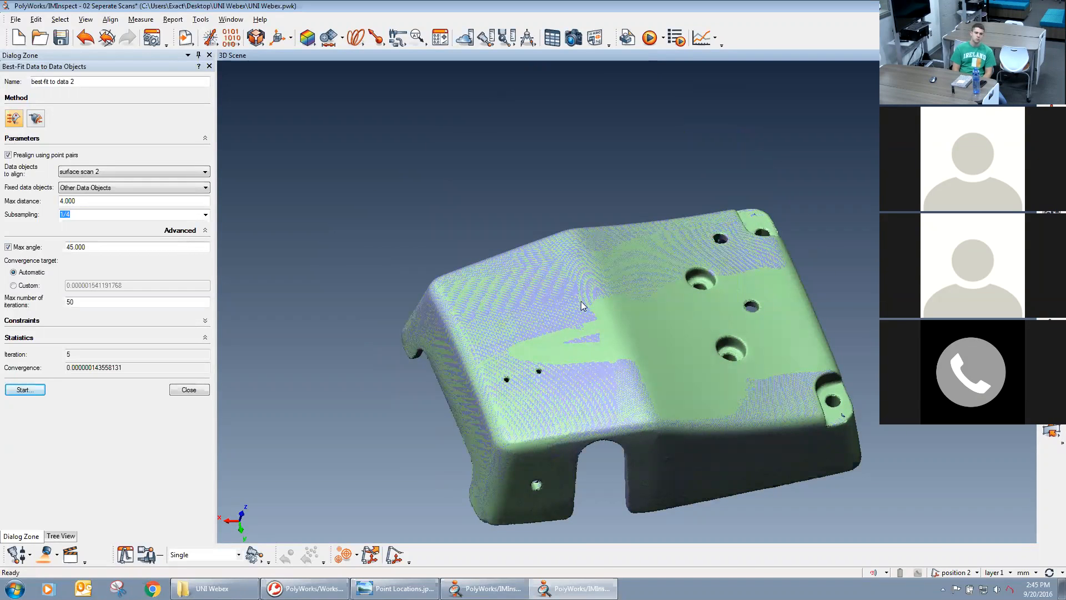
middle_drag(632, 327, 609, 282)
drag(609, 282, 329, 418)
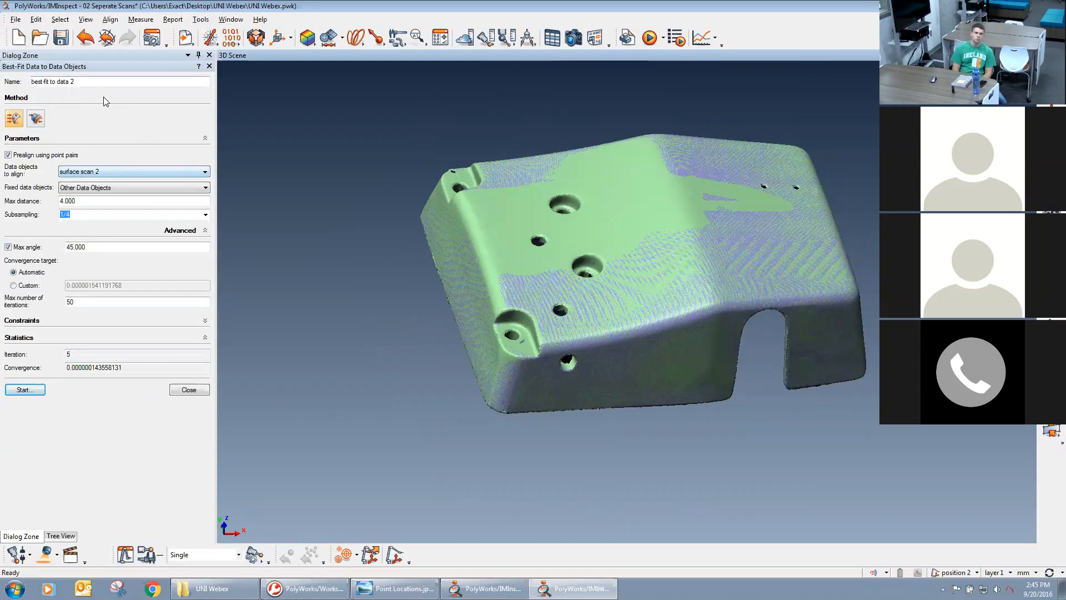
click(197, 389)
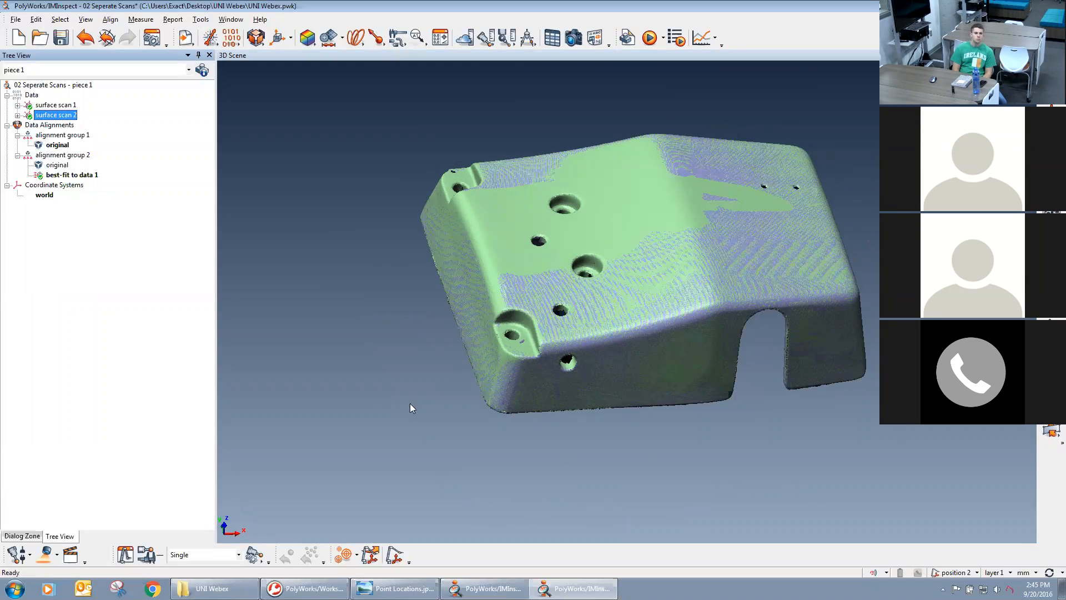
Begin creating a polygonal model from surface scan 1 and surface scan 2 together.
middle_drag(752, 303, 722, 314)
drag(646, 280, 675, 353)
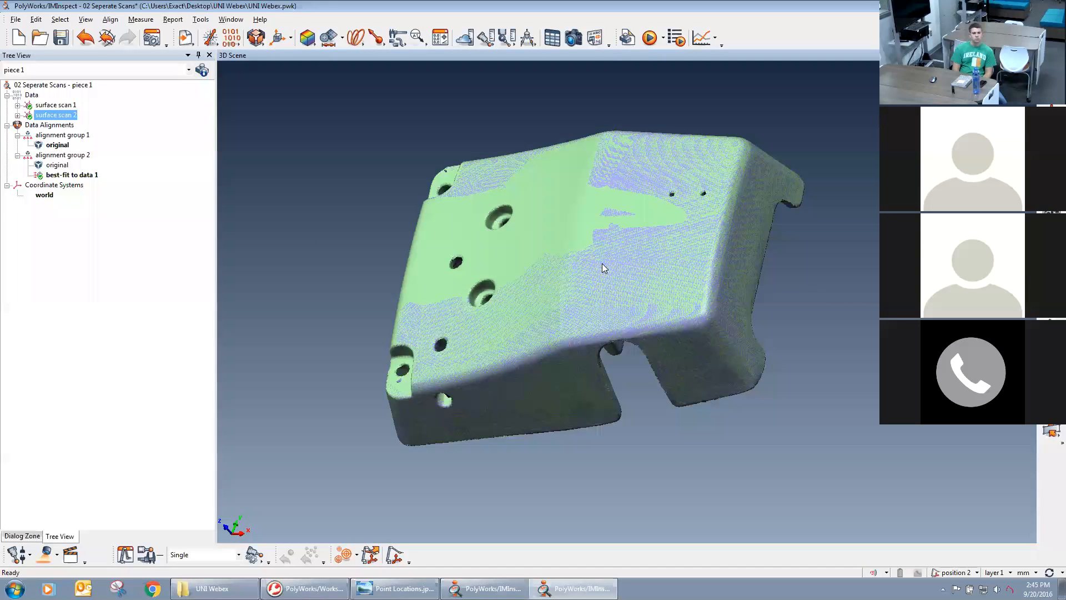
click(55, 106)
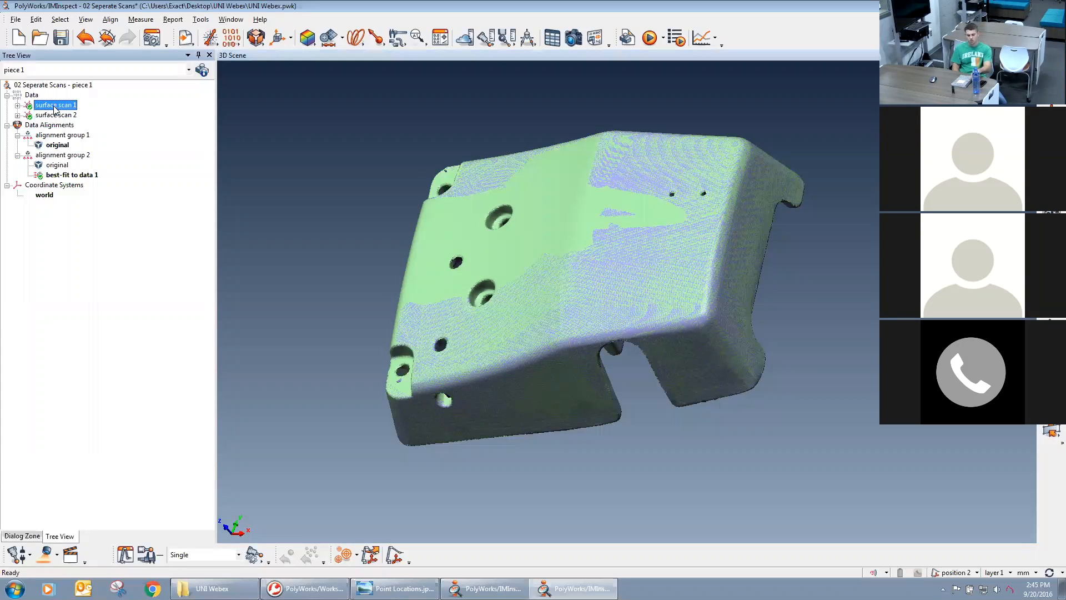
ctrl+click(55, 115)
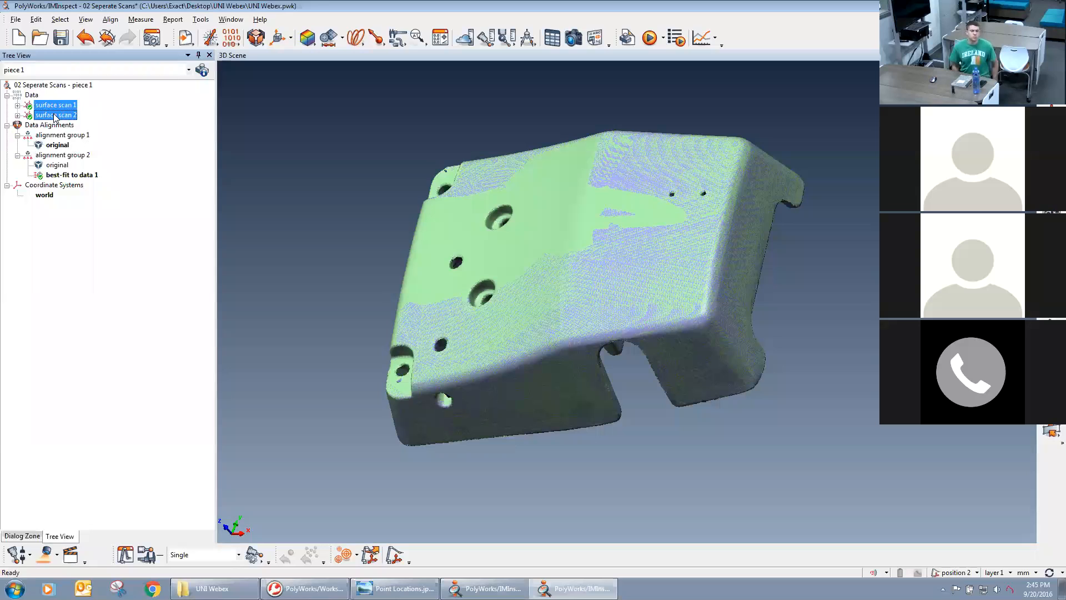
right_click(55, 117)
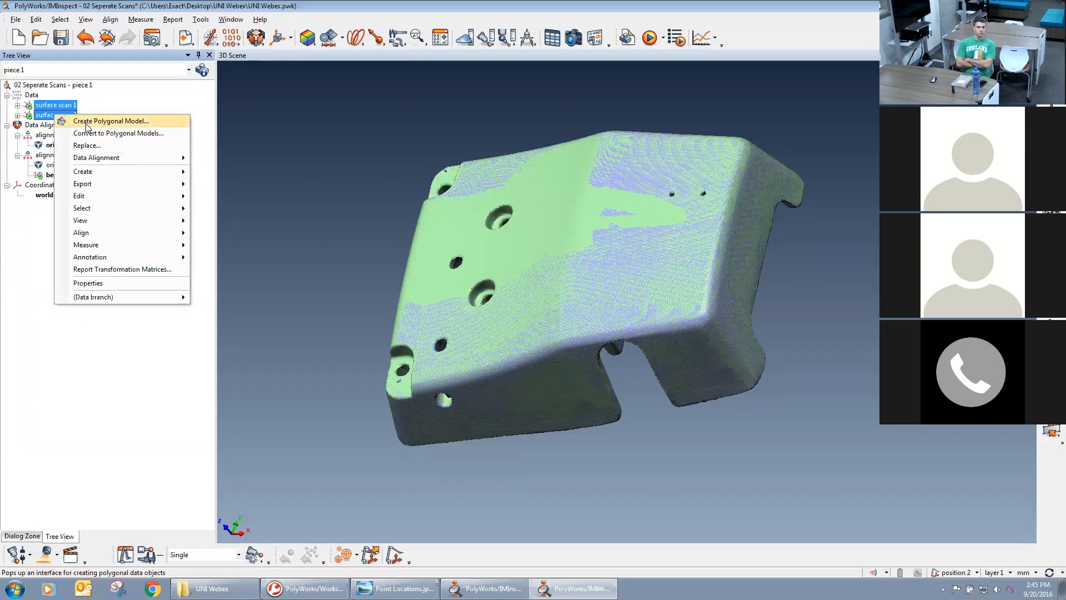
click(132, 121)
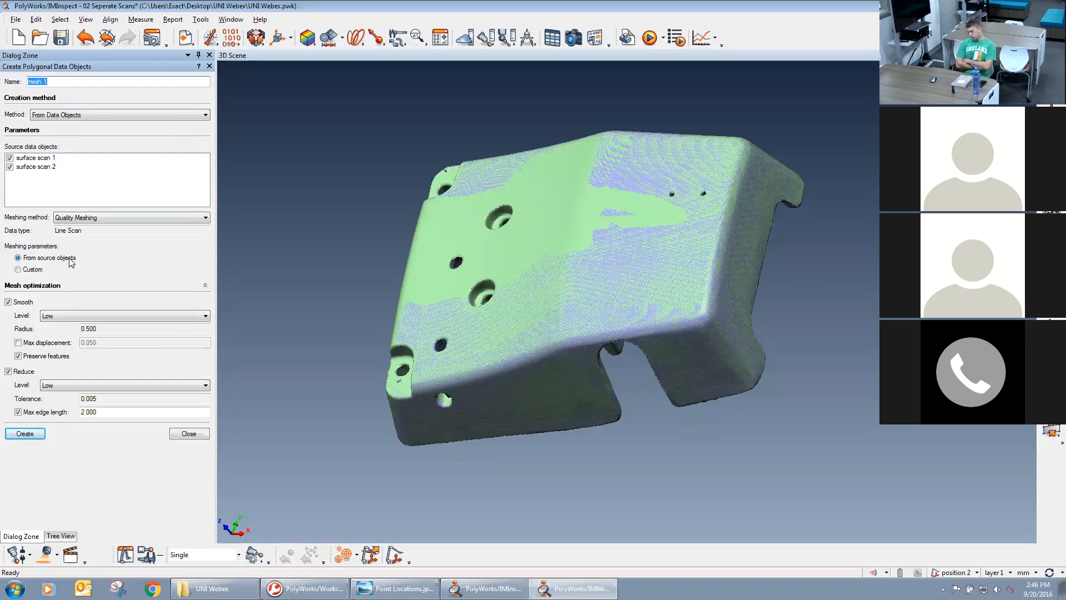
Keep the meshing parameters from the source objects and turn off smoothing for the new mesh.
click(35, 270)
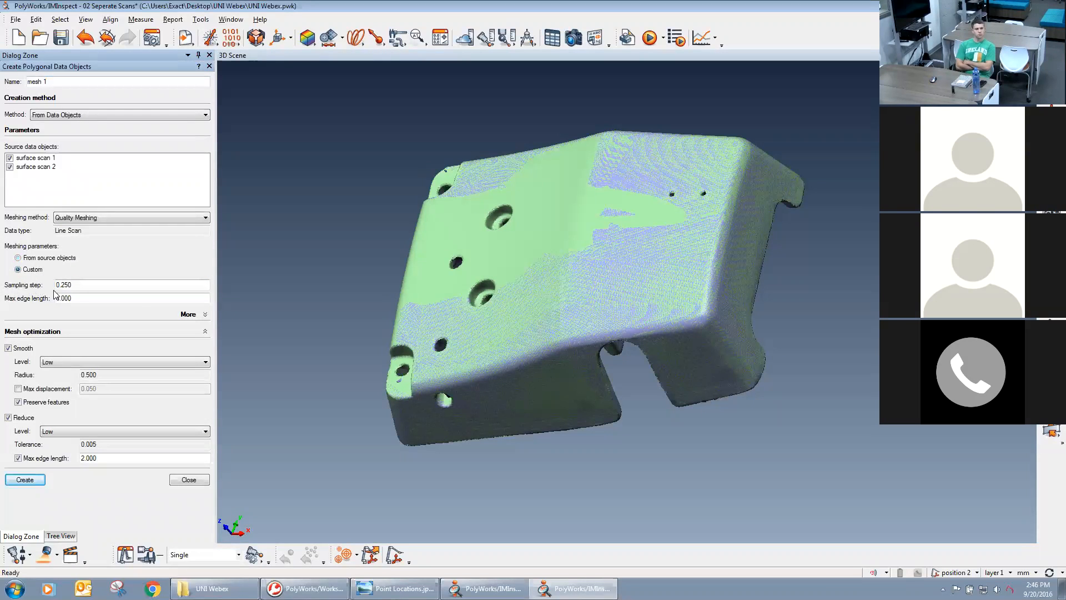
click(19, 257)
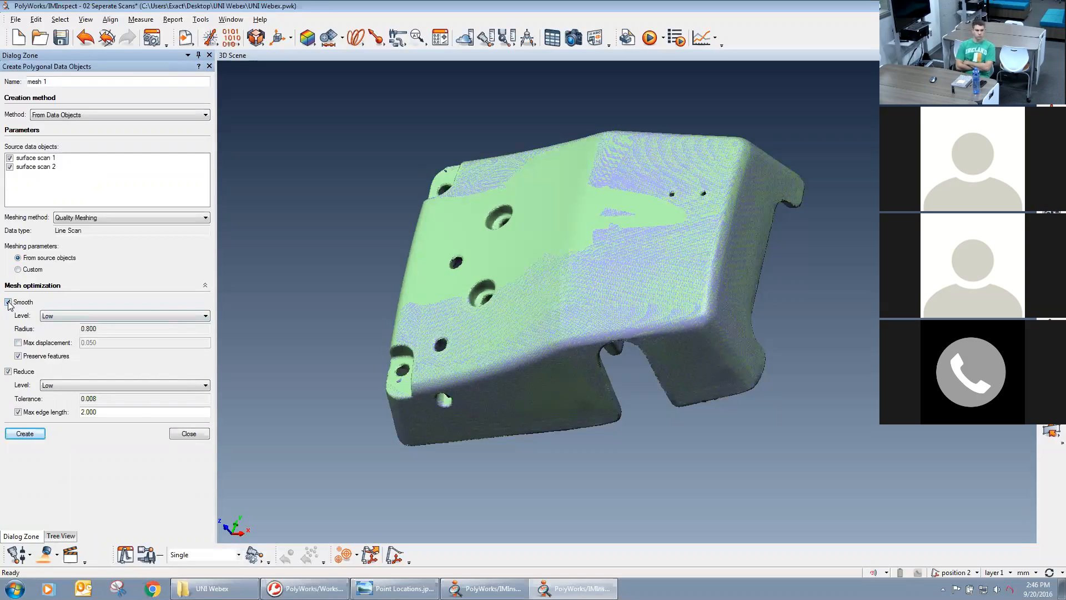
click(54, 316)
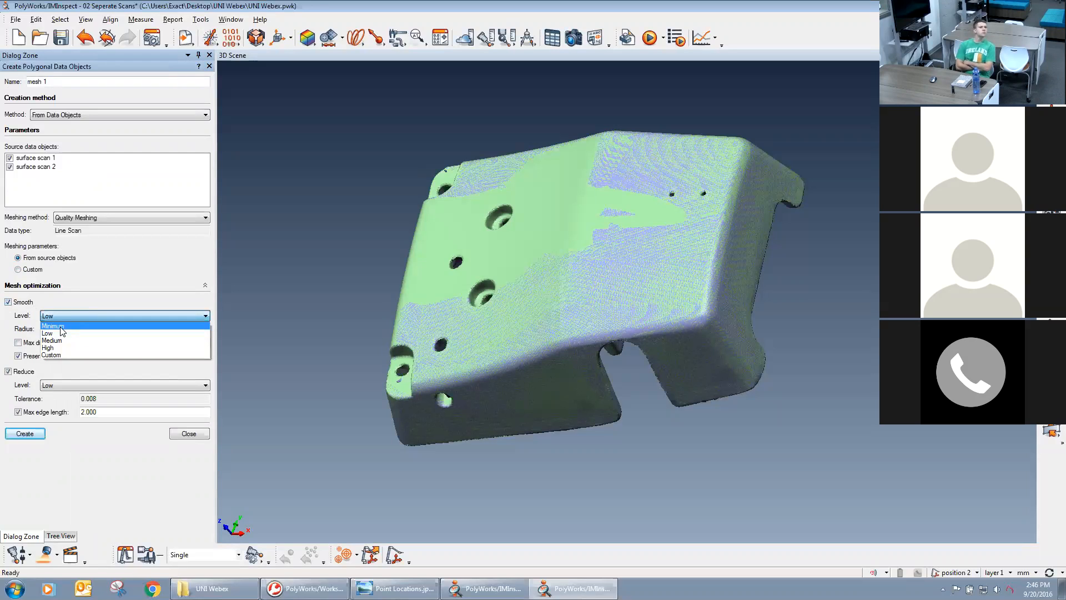
click(63, 326)
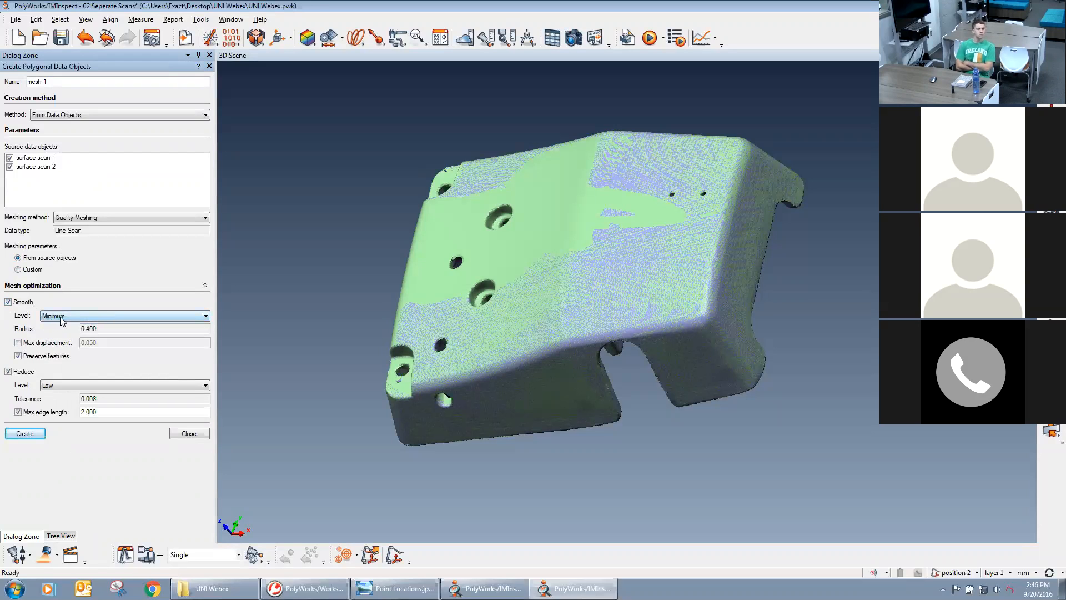
click(8, 303)
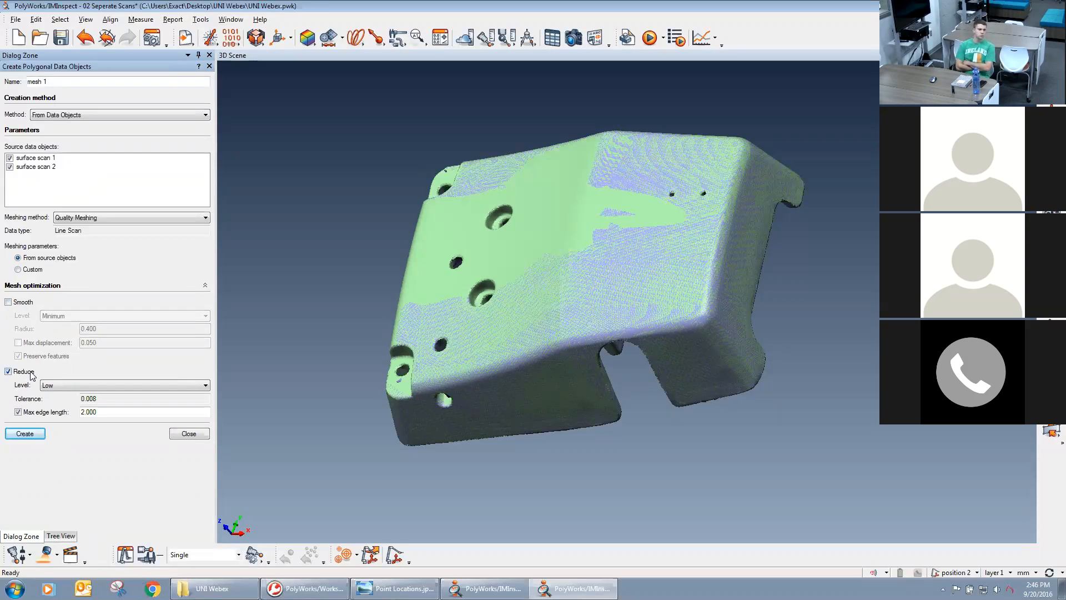
Review the mesh reduction level and tolerance, keeping Low and 0.008.
click(71, 388)
click(70, 388)
click(69, 386)
click(69, 386)
click(68, 386)
click(68, 387)
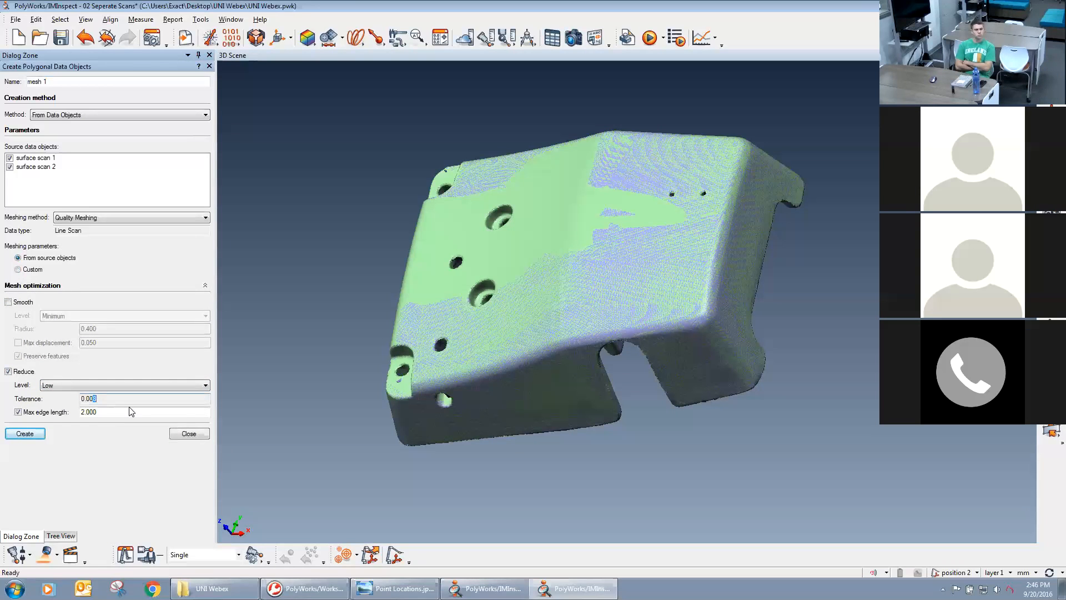
key(BackSpace)
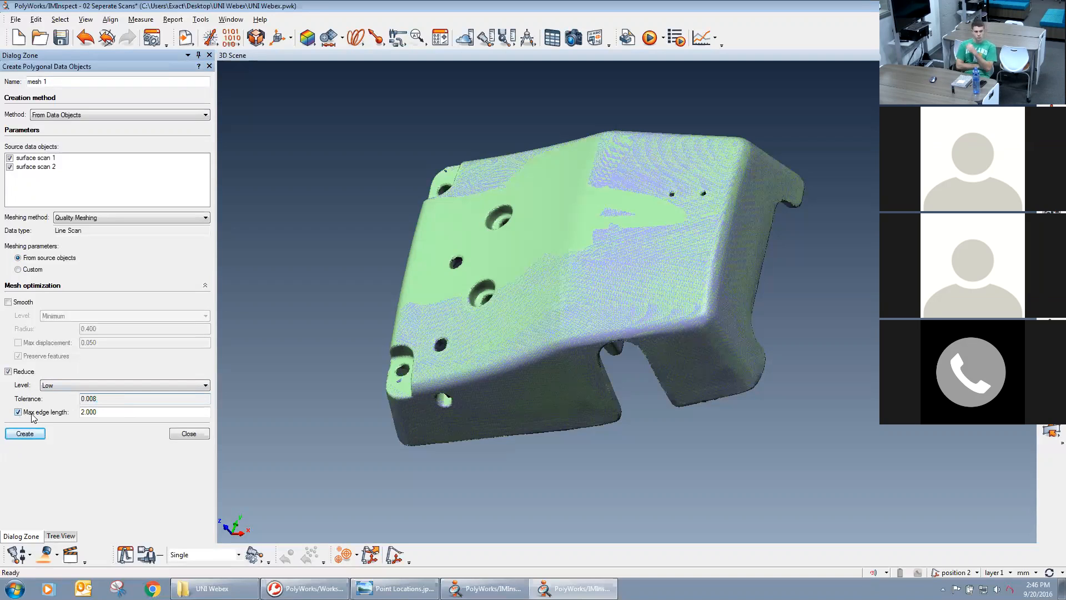
Set the reduction's max edge length to 5 and create the polygonal model from both scans.
double_click(80, 415)
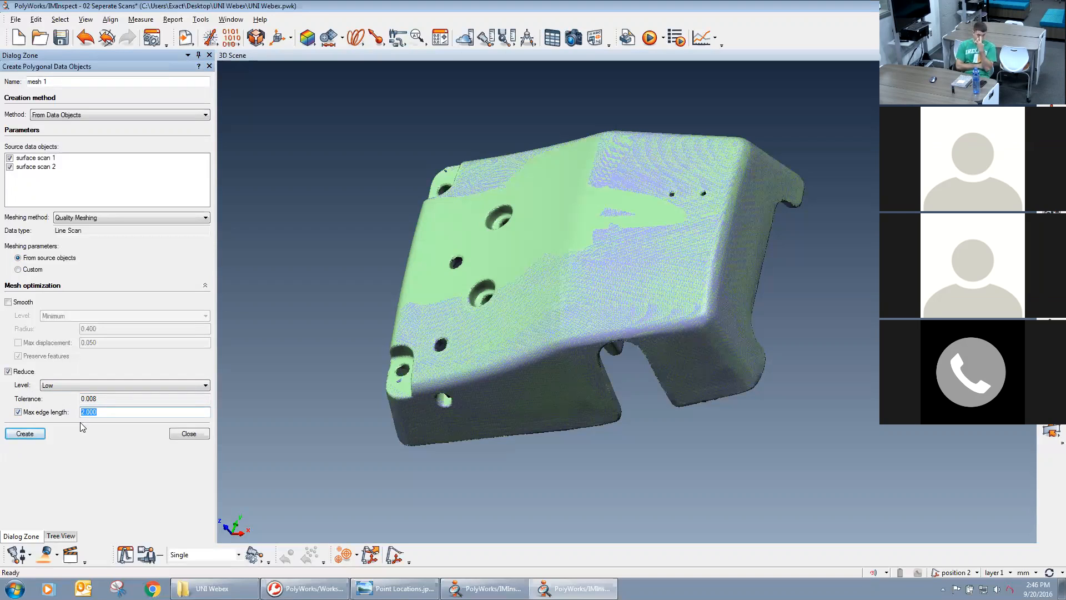
text(5)
click(107, 399)
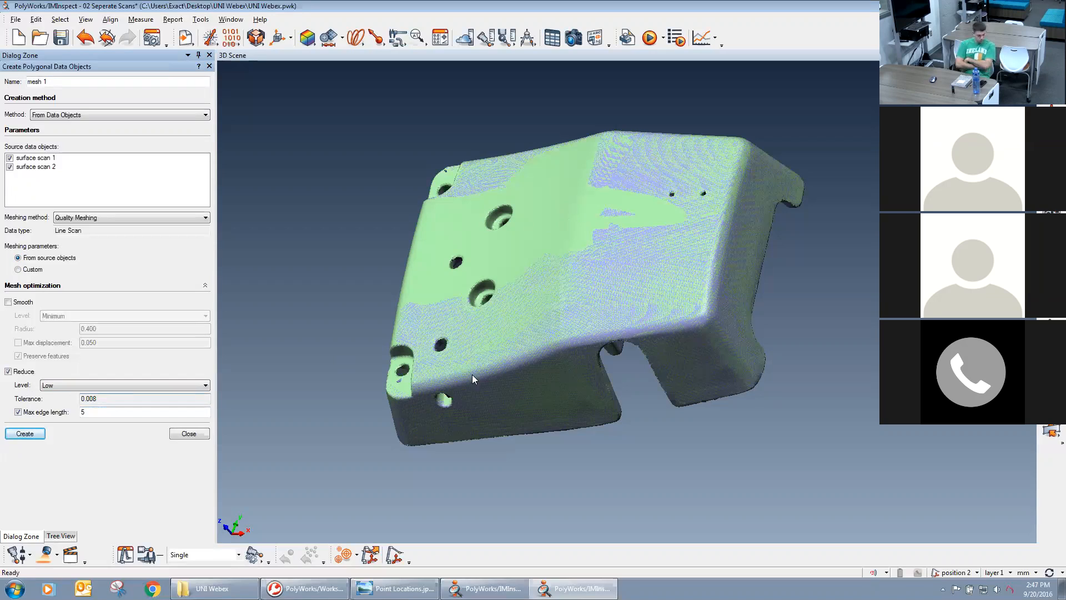
double_click(83, 412)
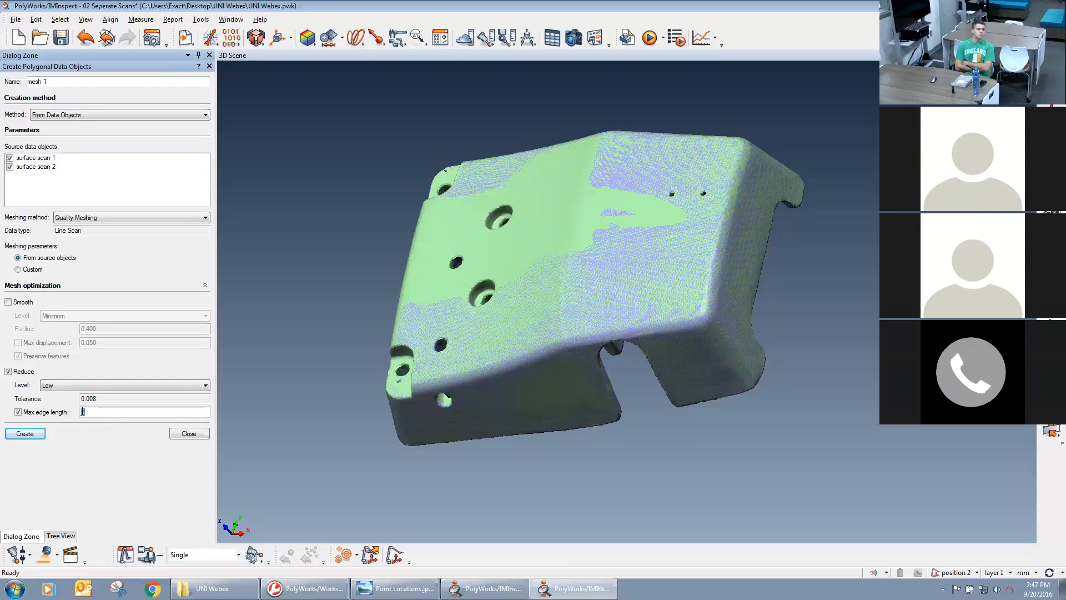
click(25, 433)
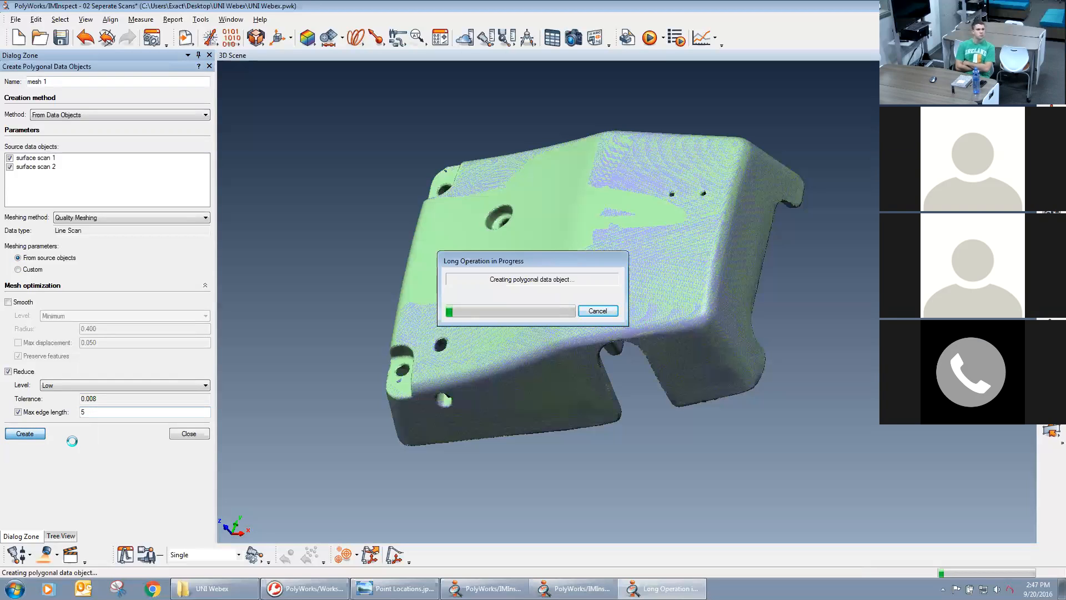
Close the 01 Scan Type Example project without saving its changes while the mesh is being created.
mouse_move(305, 589)
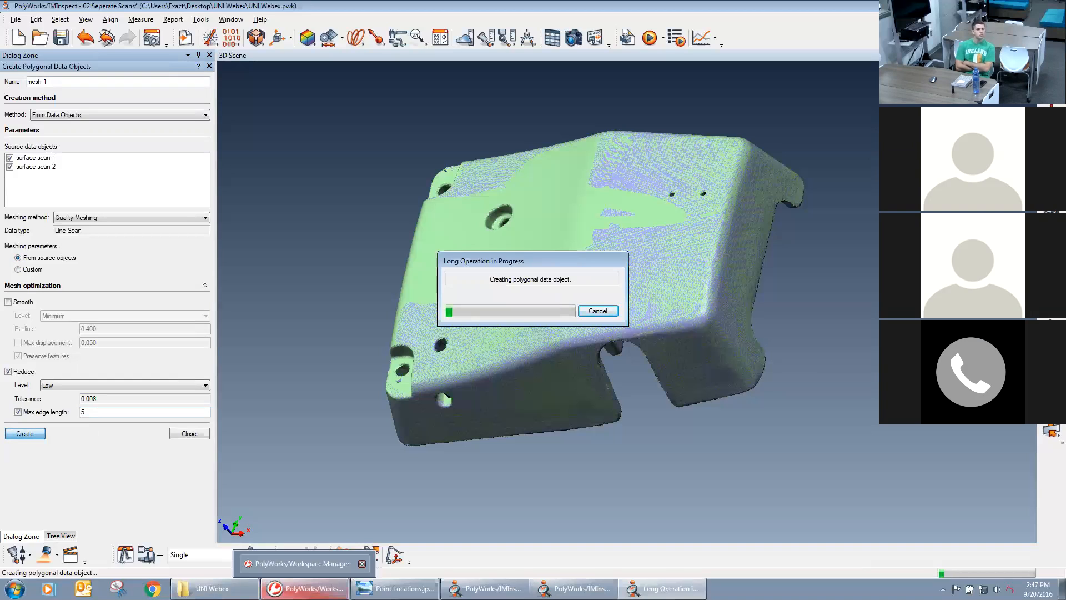
mouse_move(483, 588)
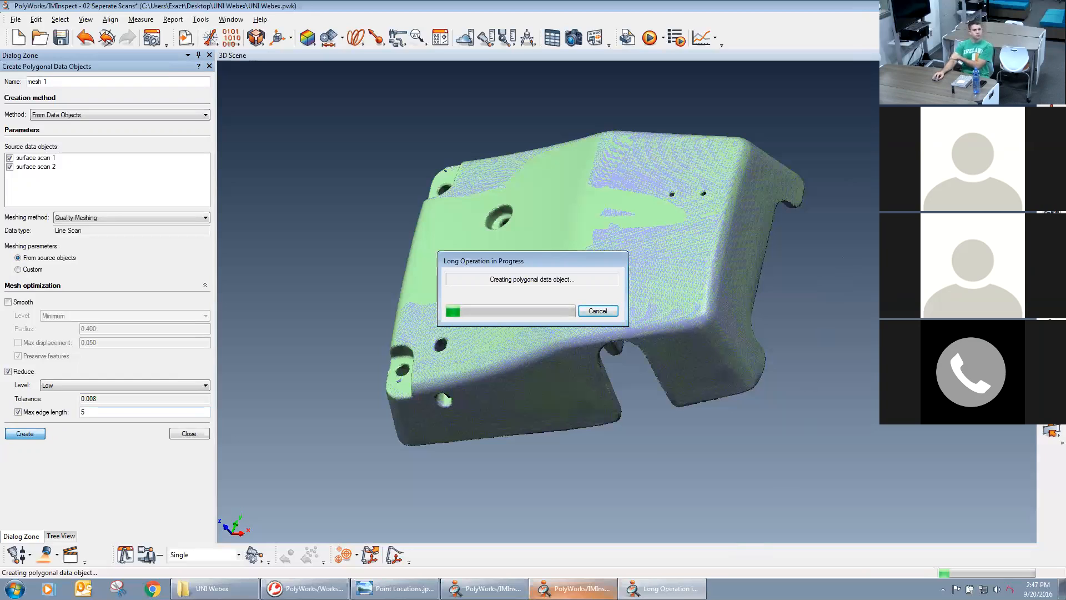
mouse_move(568, 593)
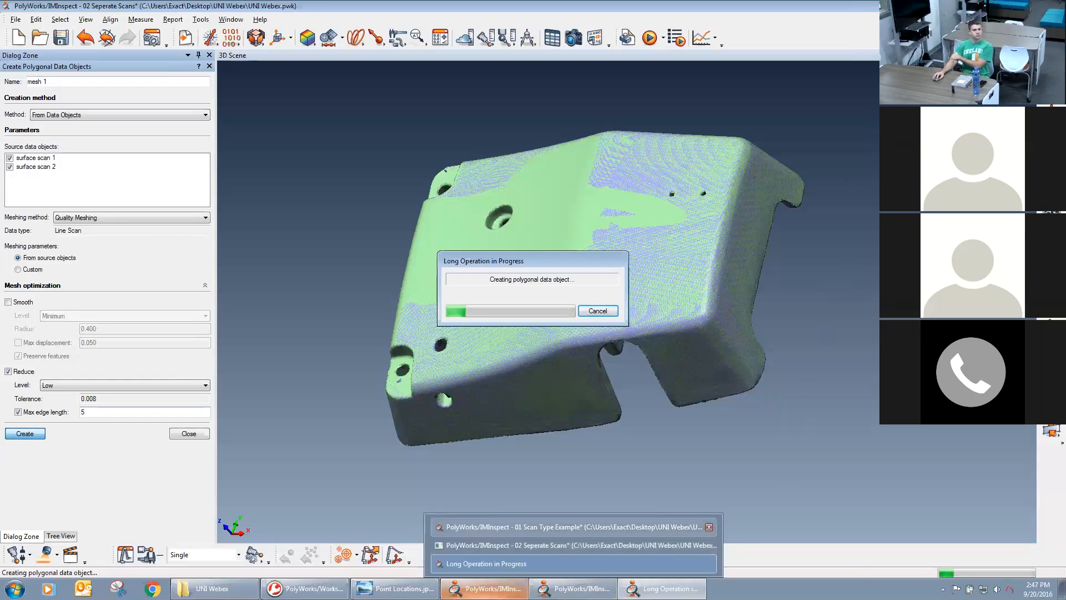
right_click(469, 588)
click(464, 568)
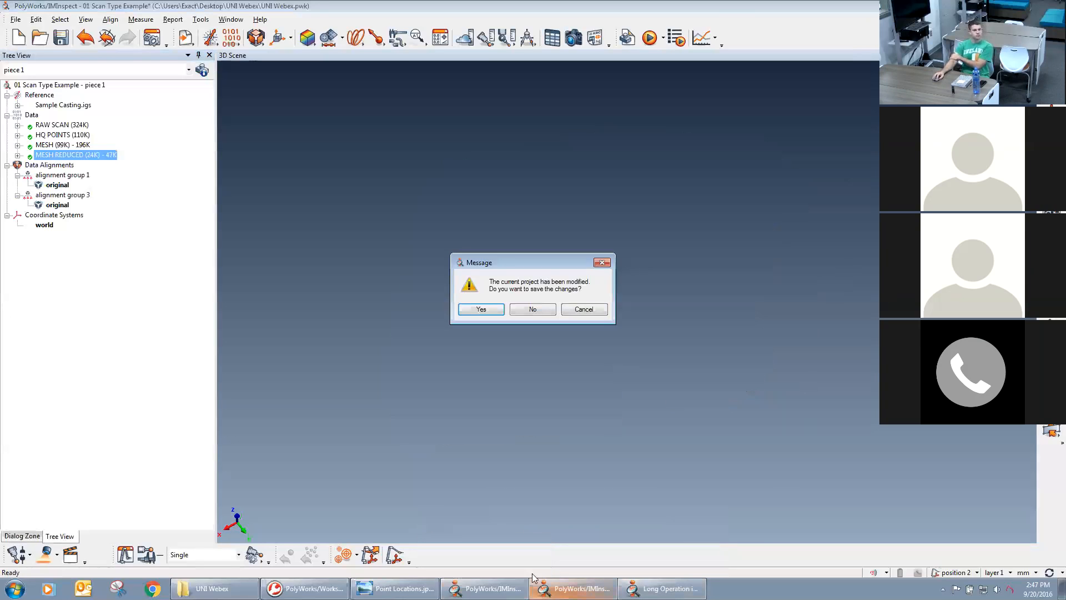
click(533, 309)
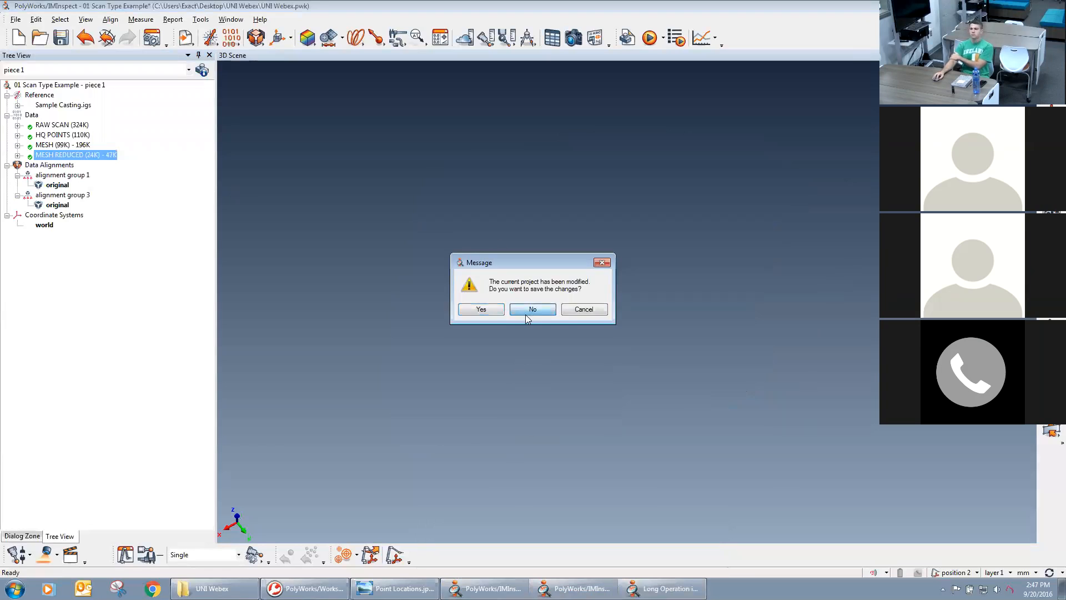
mouse_move(561, 590)
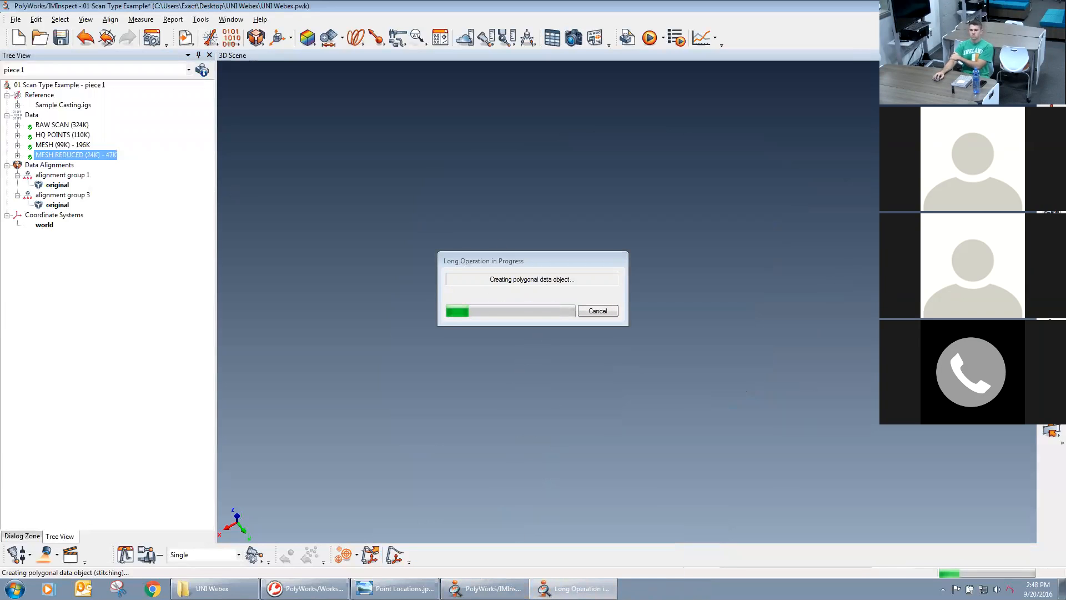
mouse_move(398, 589)
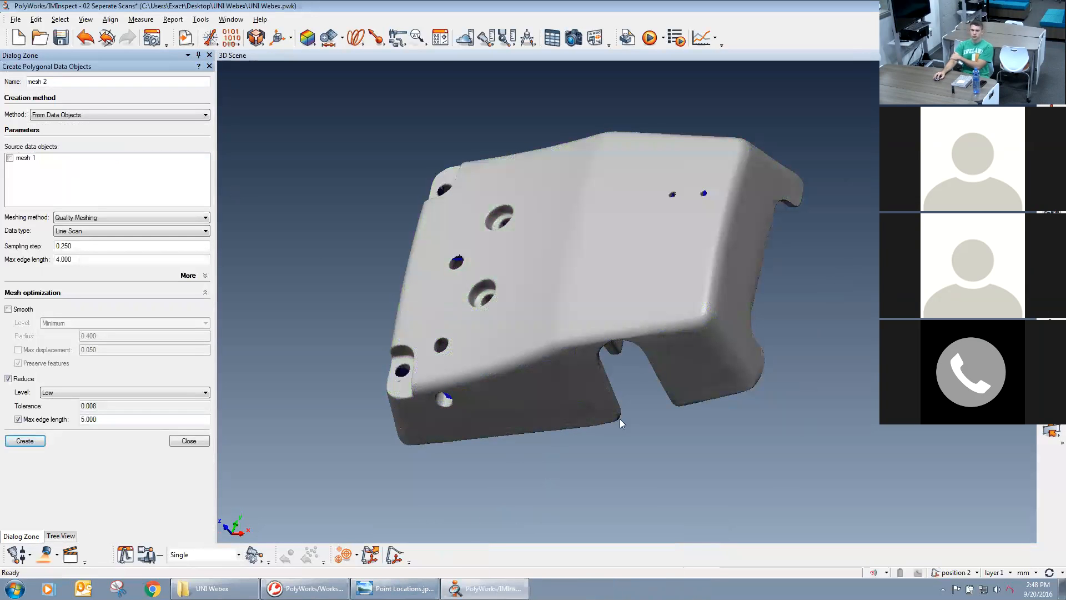
Display the new mesh as Flat+Wireframe and examine its surface around the corner pocket and nearby holes.
click(1051, 197)
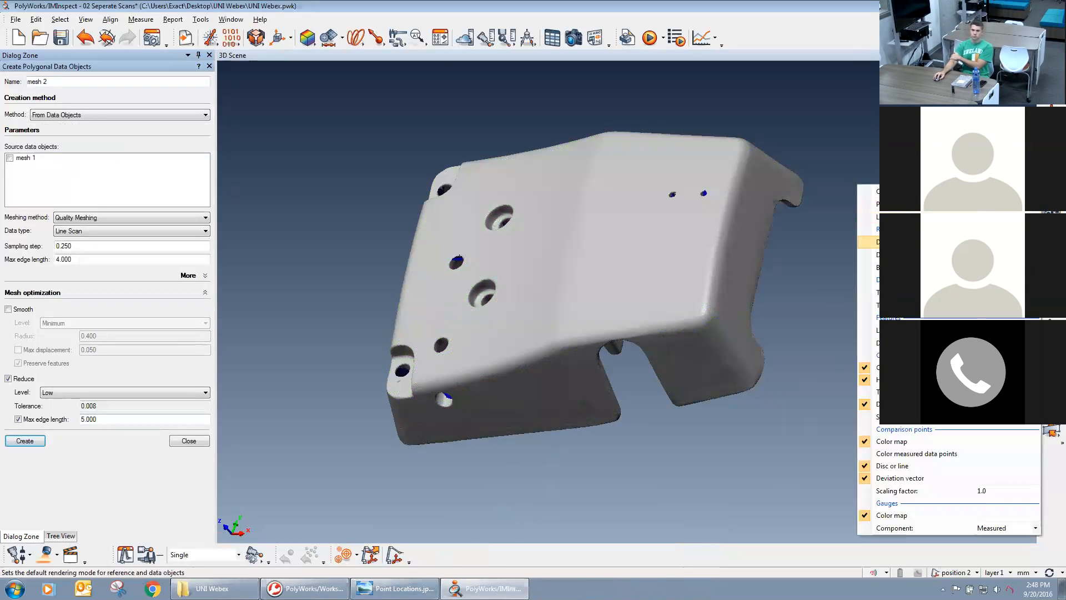
mouse_move(944, 242)
click(838, 265)
scroll(773, 449, up, 5)
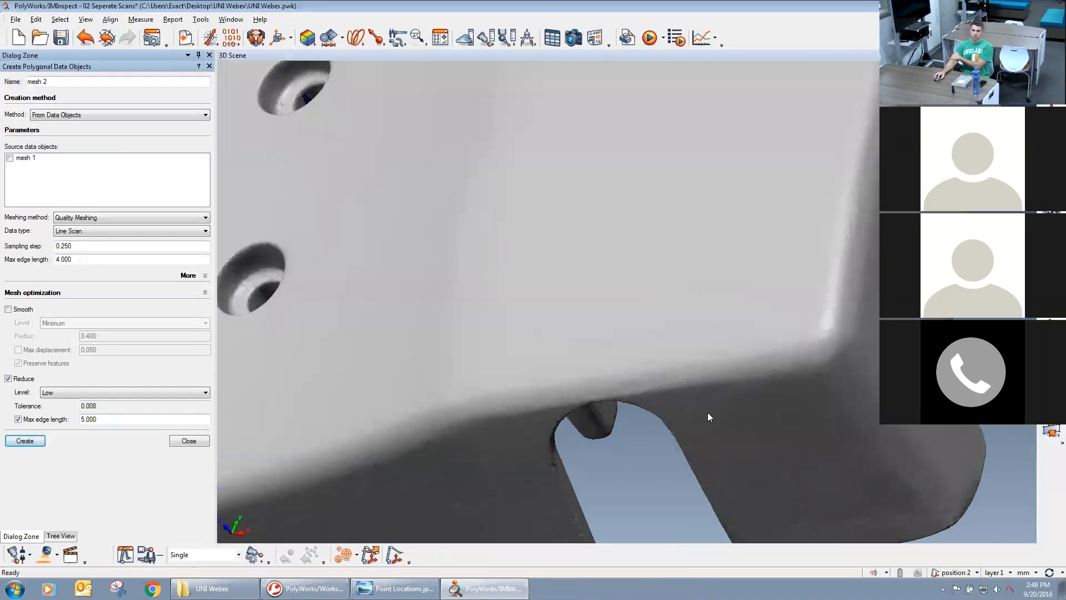
scroll(692, 338, up, 3)
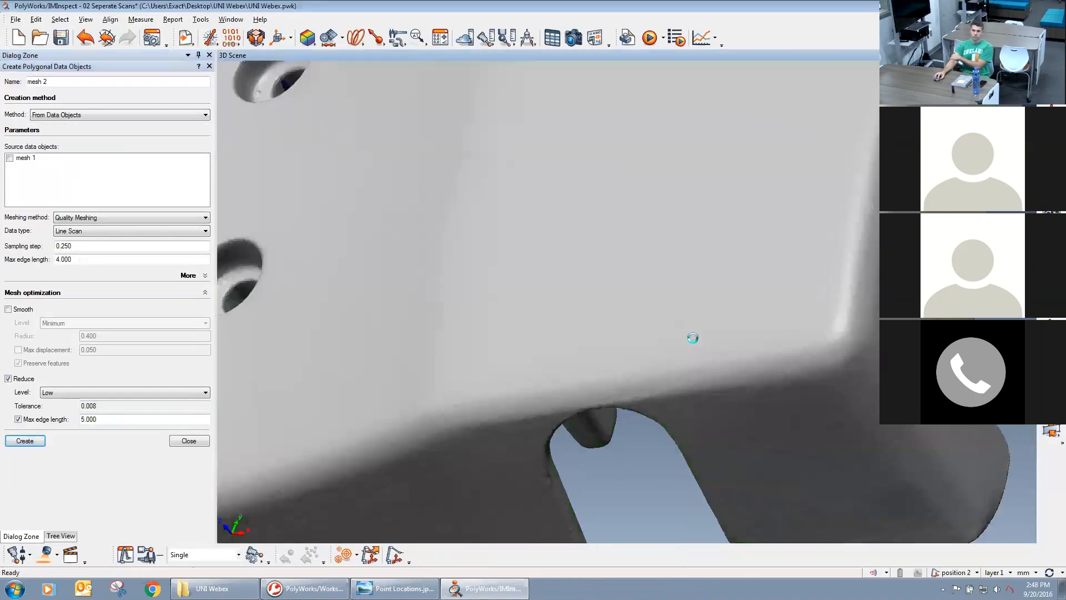
scroll(722, 384, down, 4)
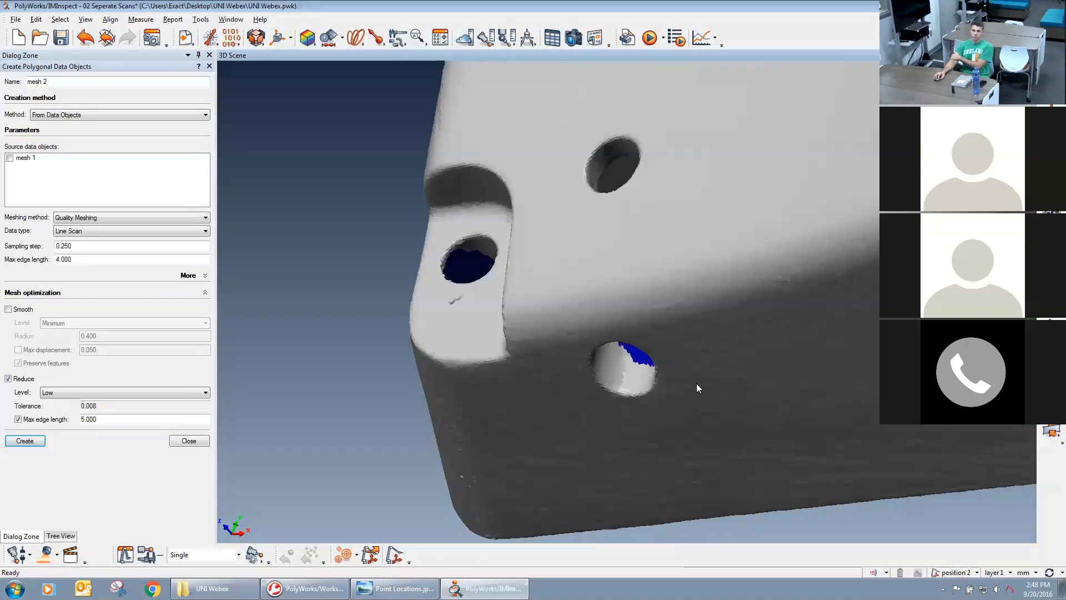
drag(516, 381, 655, 440)
scroll(650, 369, up, 3)
middle_drag(606, 289, 657, 343)
drag(611, 280, 554, 199)
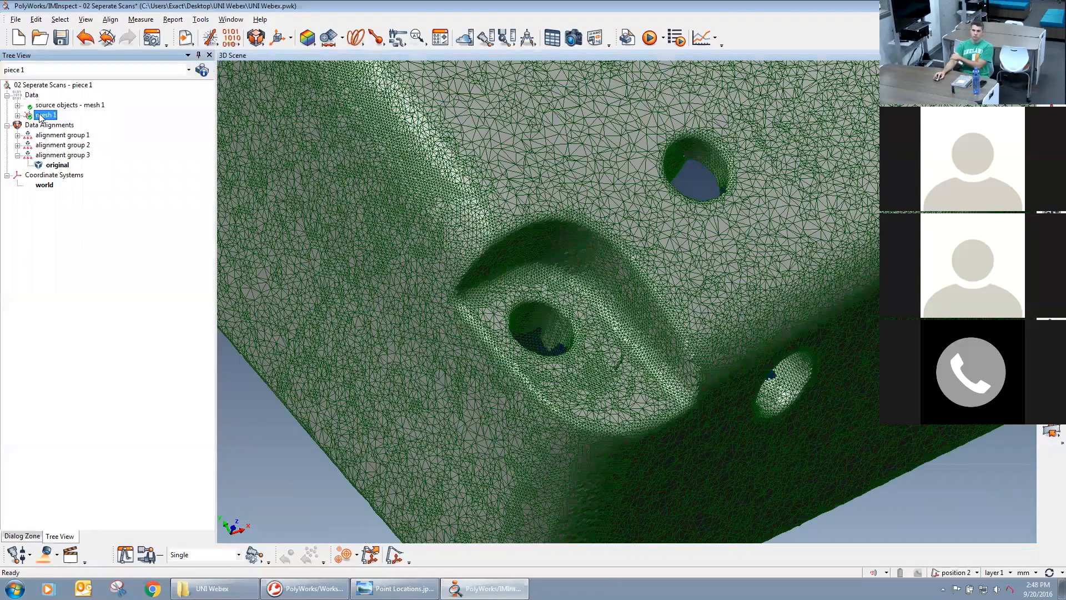
Close the mesh creation settings and review the number of points and triangles in mesh 1's data properties.
double_click(103, 116)
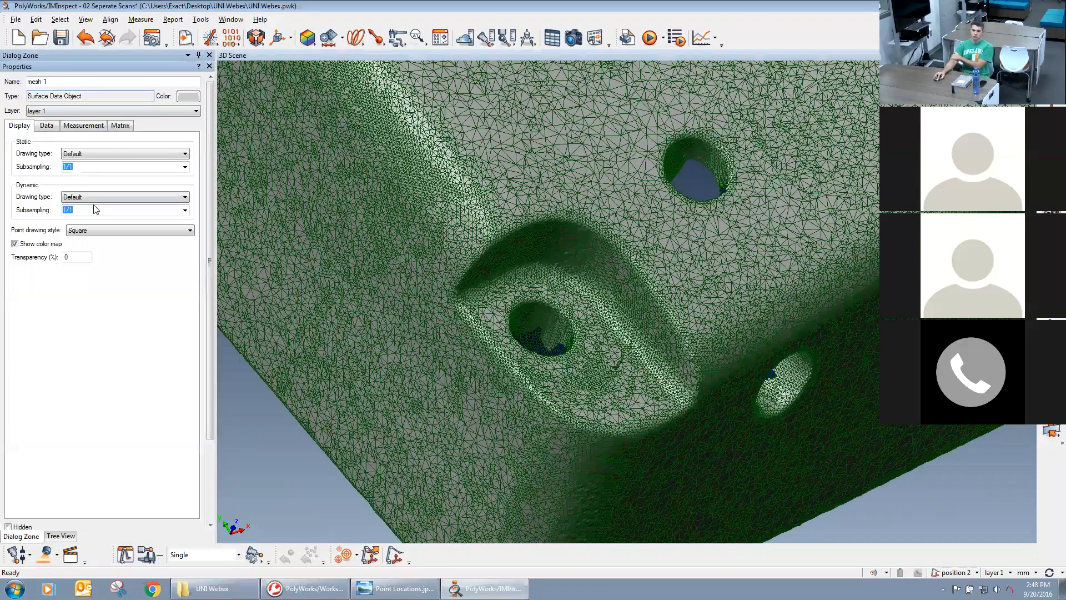
click(46, 125)
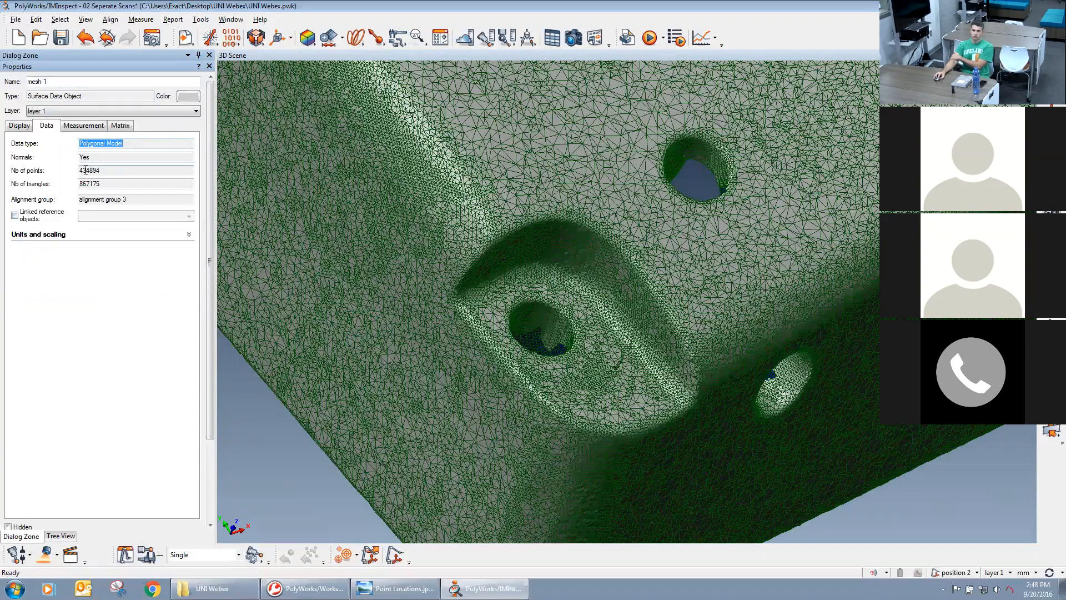
drag(112, 175, 78, 185)
right_drag(574, 208, 654, 275)
right_drag(362, 254, 352, 214)
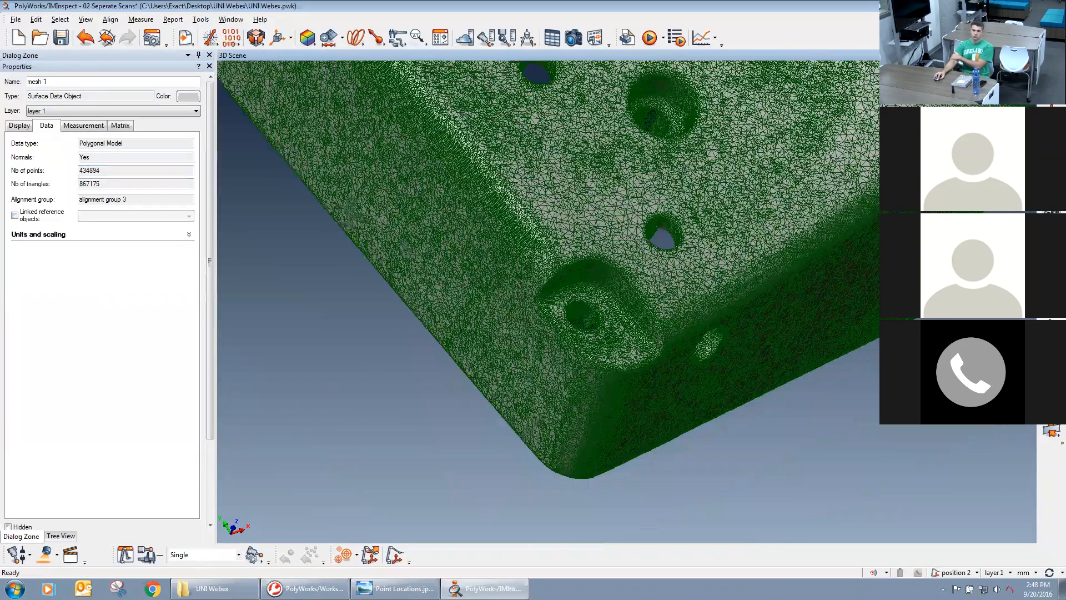
Switch the default rendering back to a shaded surface without wireframe and close mesh 1's properties.
click(1052, 194)
click(1000, 242)
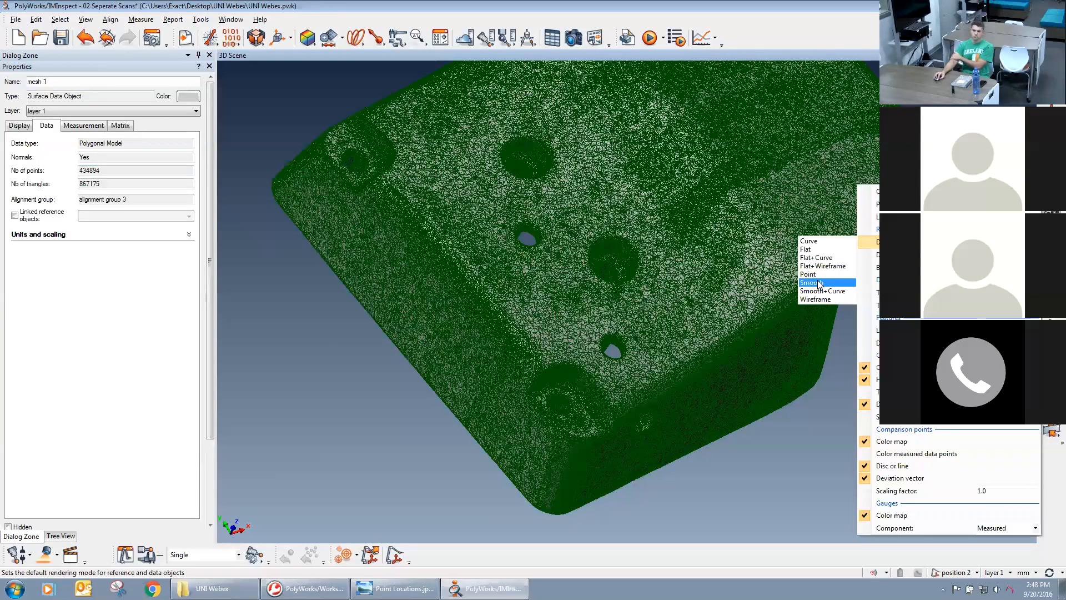
click(819, 259)
click(422, 382)
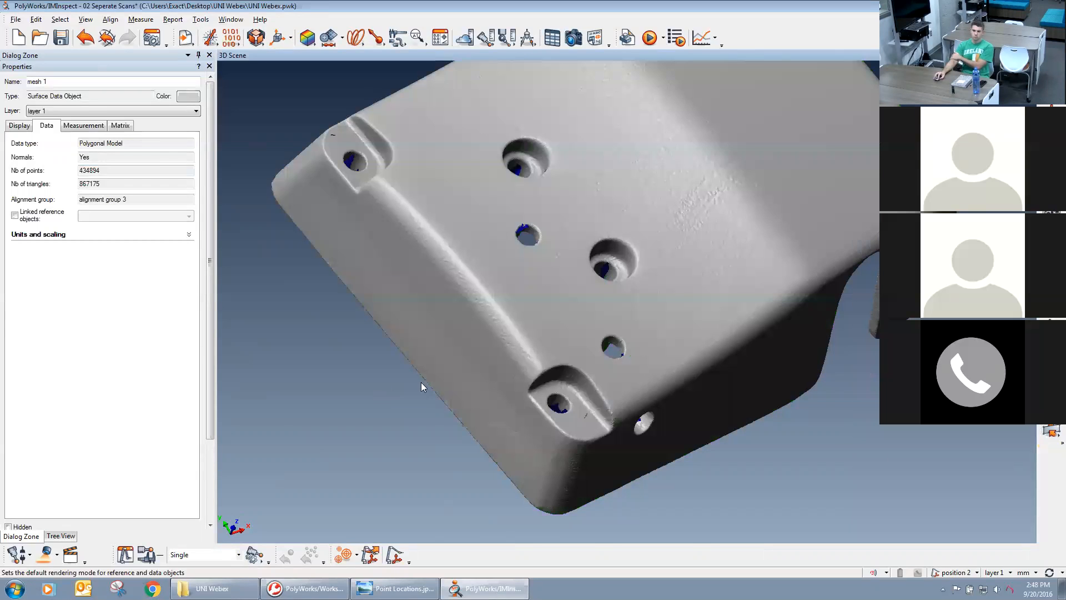
scroll(712, 275, down, 3)
drag(712, 275, 432, 275)
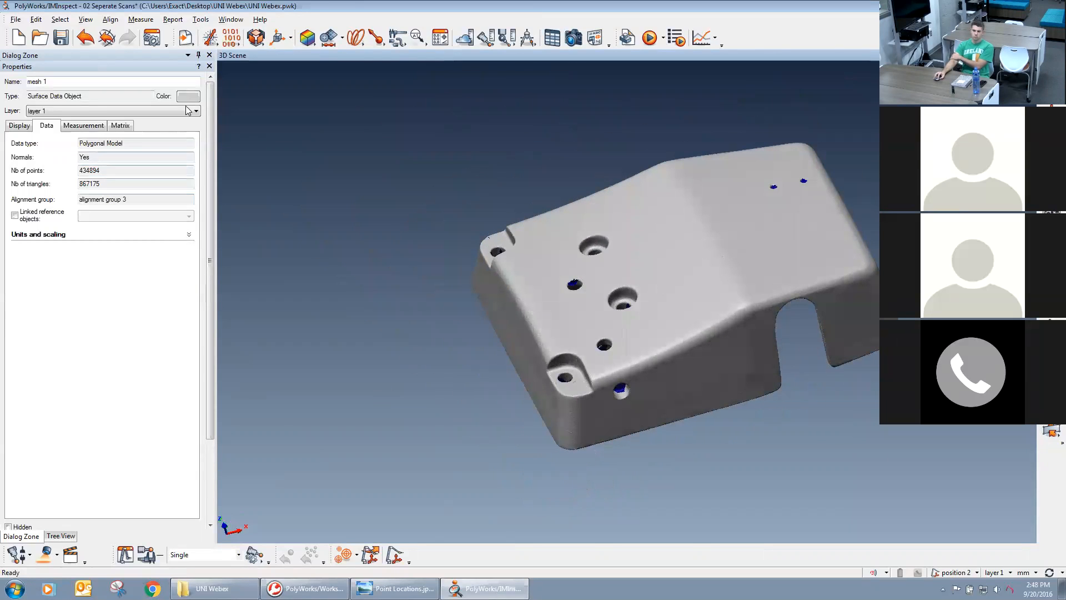
click(209, 67)
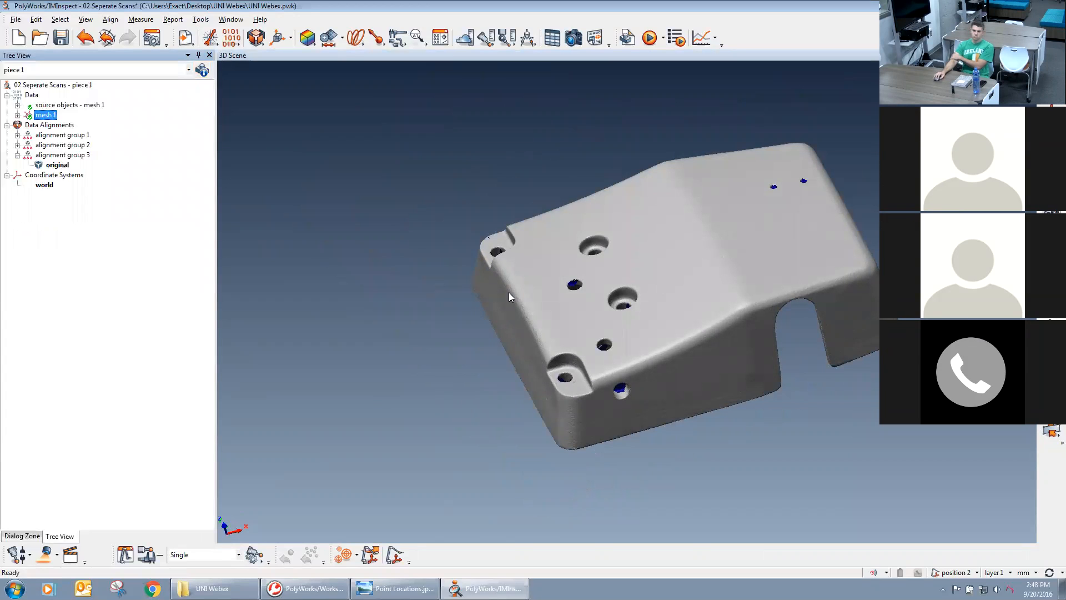
middle_drag(667, 299, 578, 318)
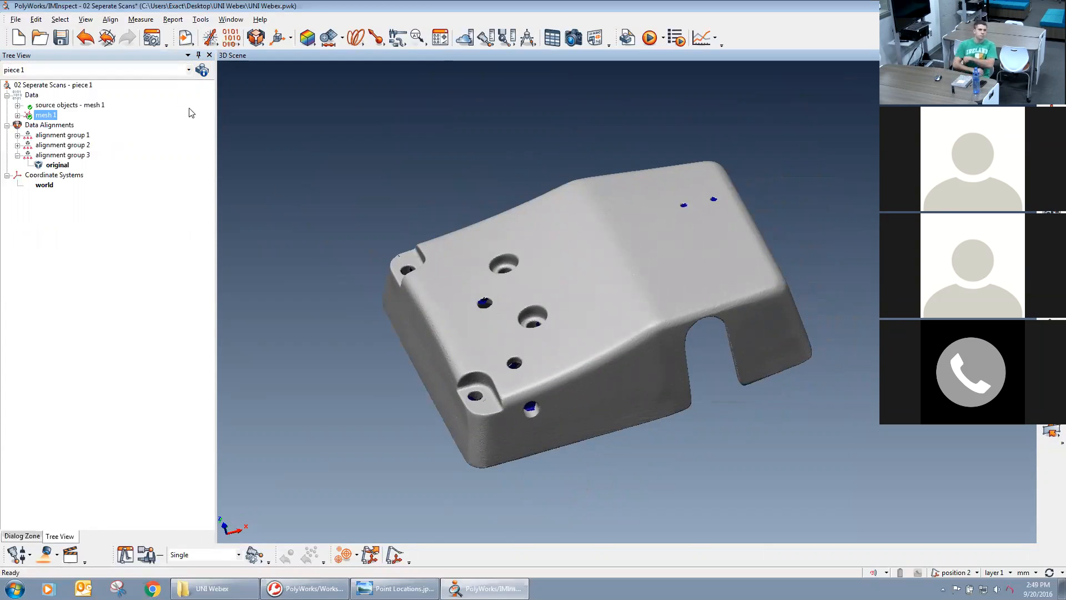
Import the CAD model Sample Casting.igs as the reference object.
click(186, 41)
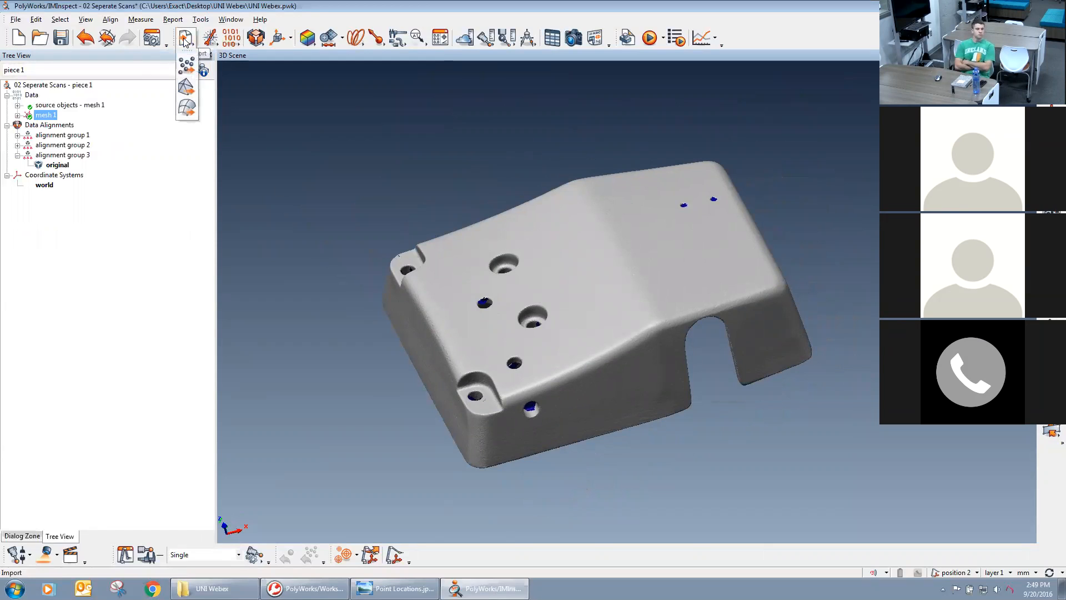
click(191, 110)
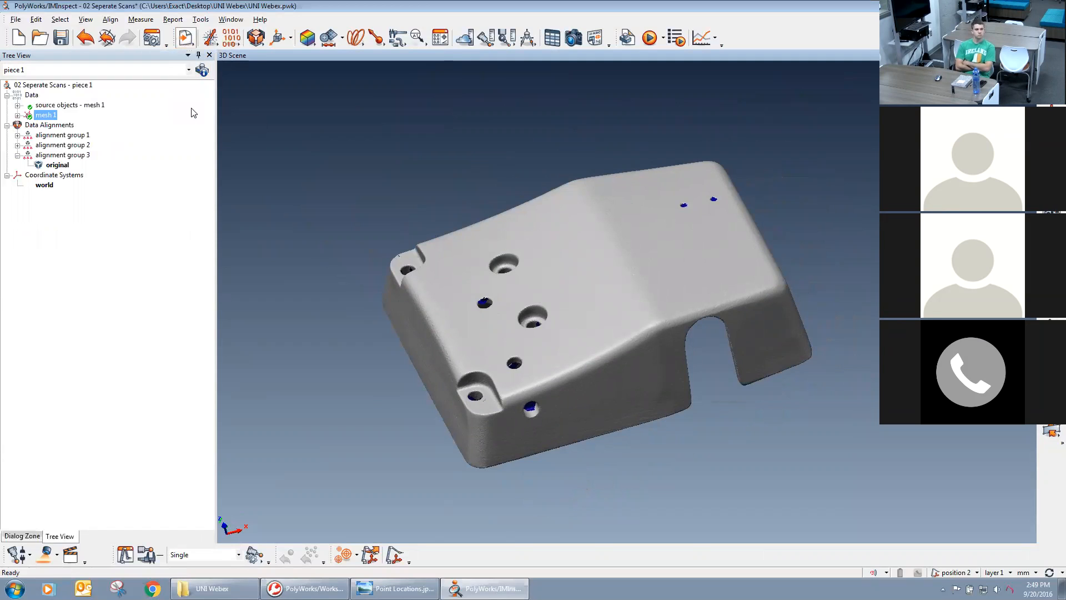
double_click(525, 217)
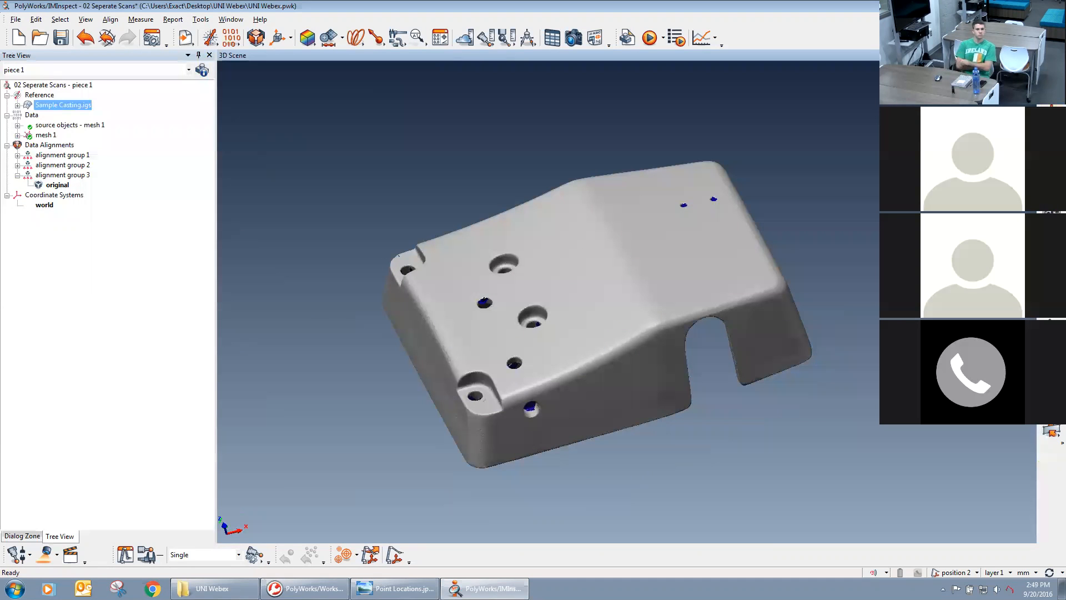
Set up a best-fit of data to reference objects with automatic prealignment and Sample Casting.igs as the specific reference.
drag(588, 288, 652, 281)
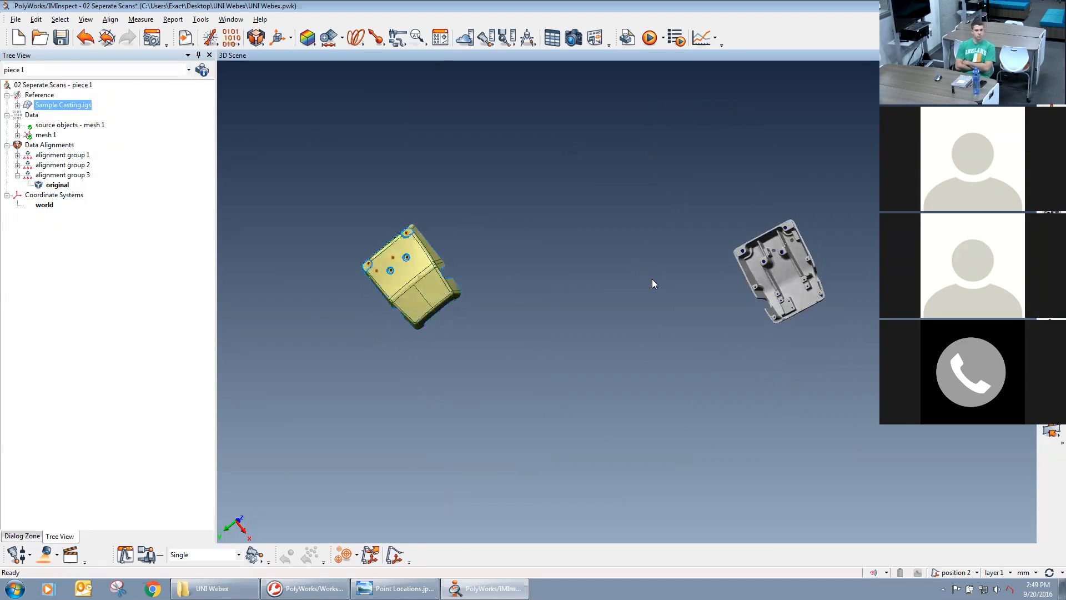
middle_drag(635, 267, 660, 266)
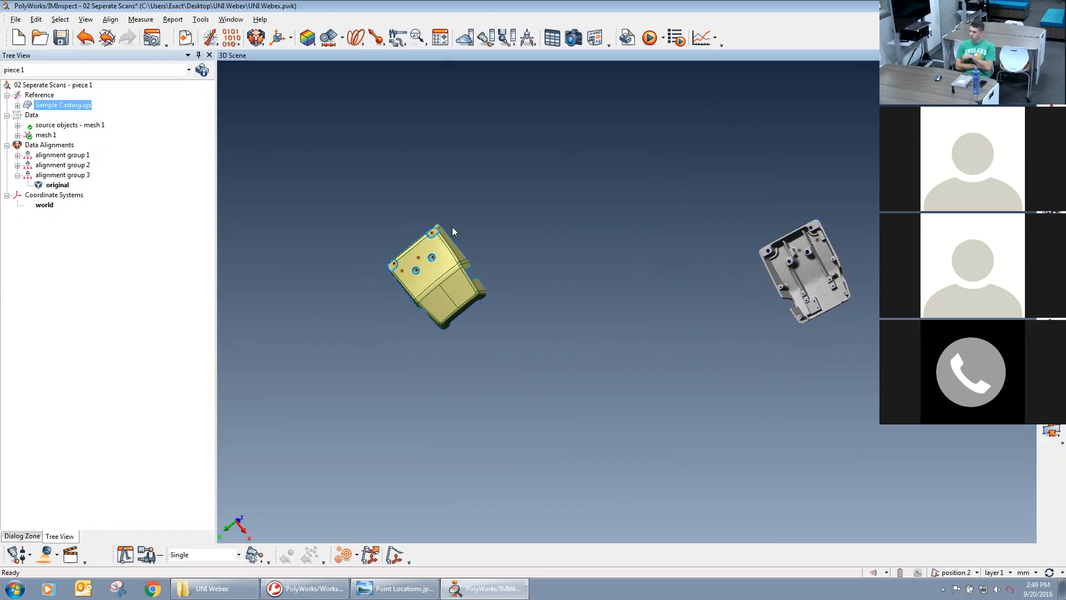
middle_drag(438, 294, 507, 306)
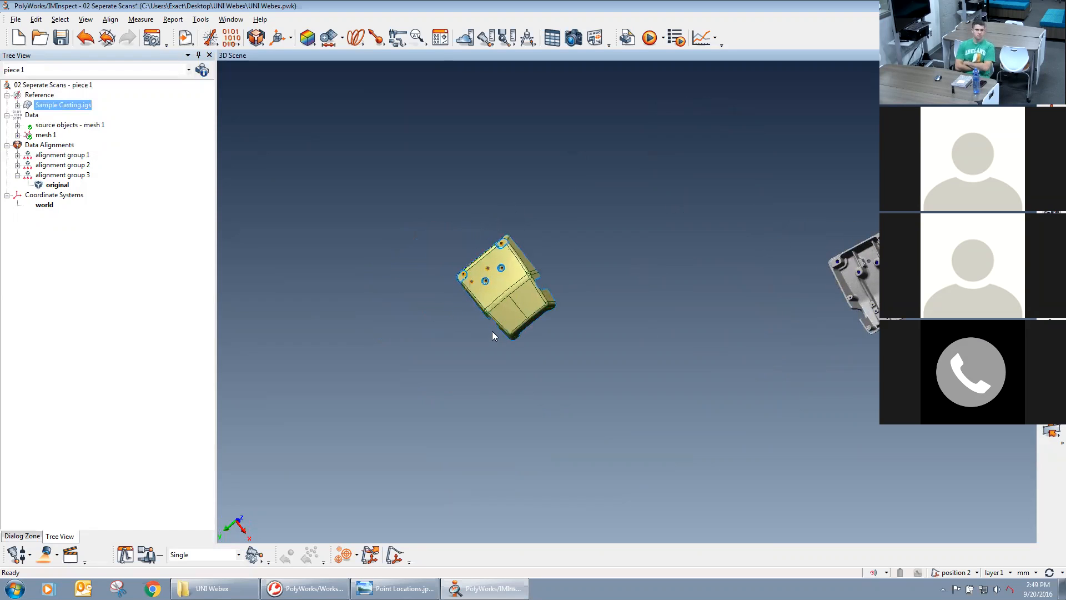
drag(509, 270, 509, 240)
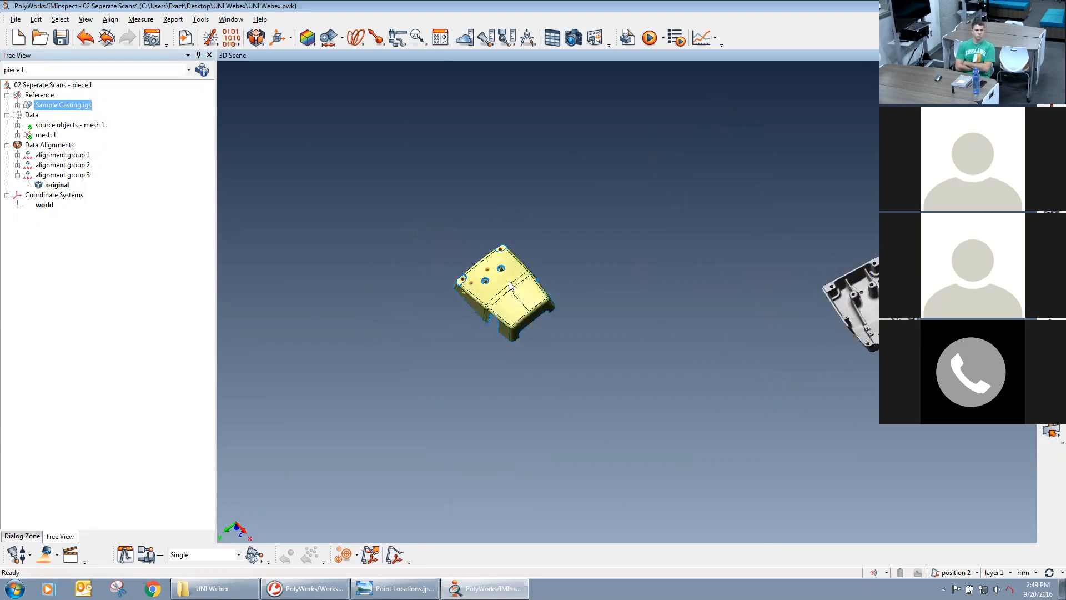
click(256, 37)
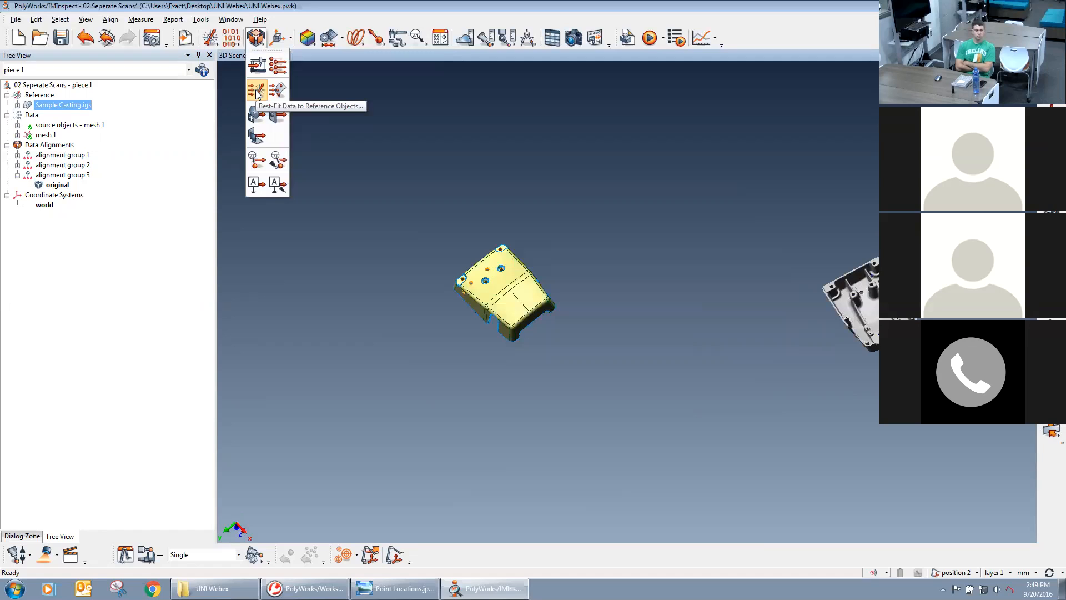
click(257, 91)
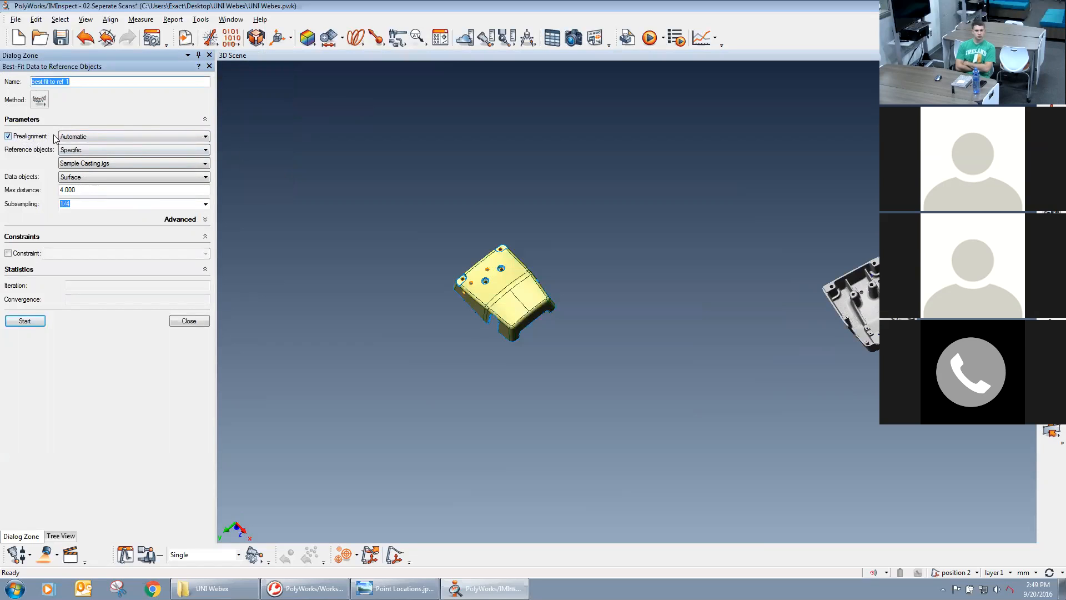
click(86, 138)
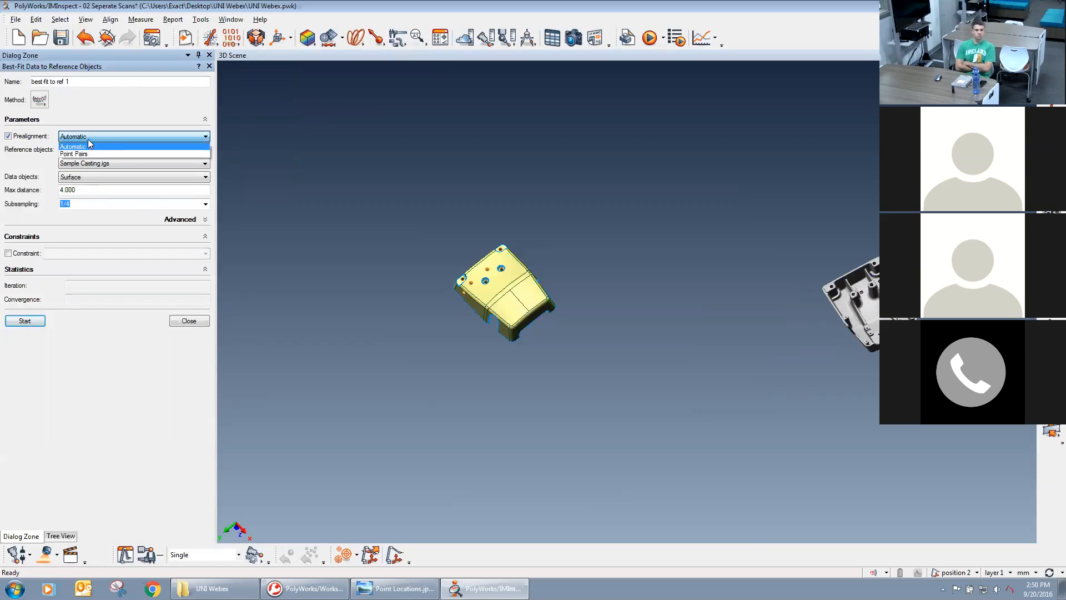
click(89, 145)
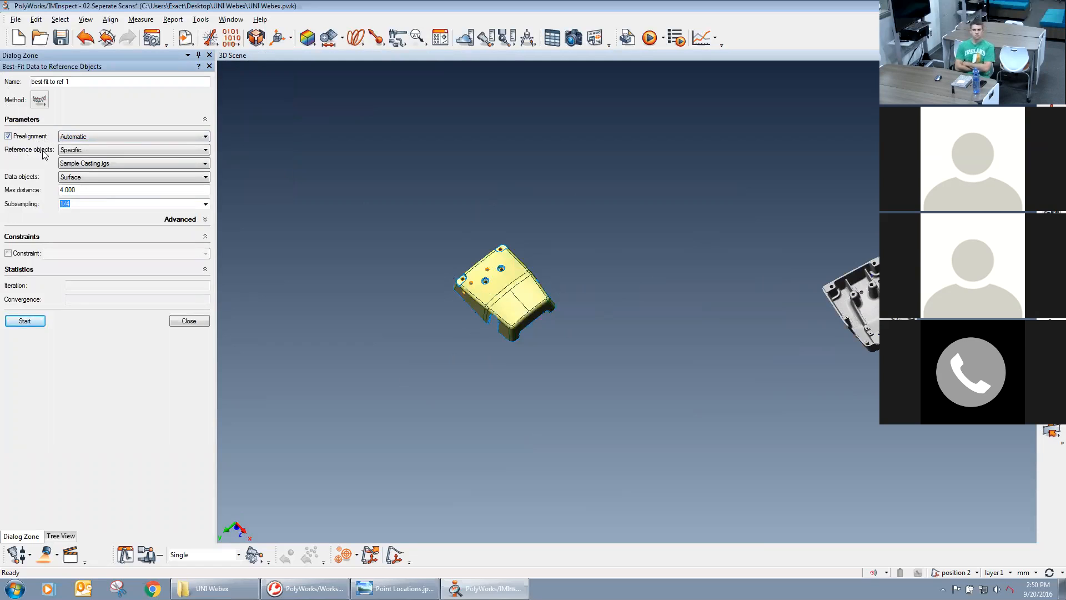
click(120, 162)
click(111, 170)
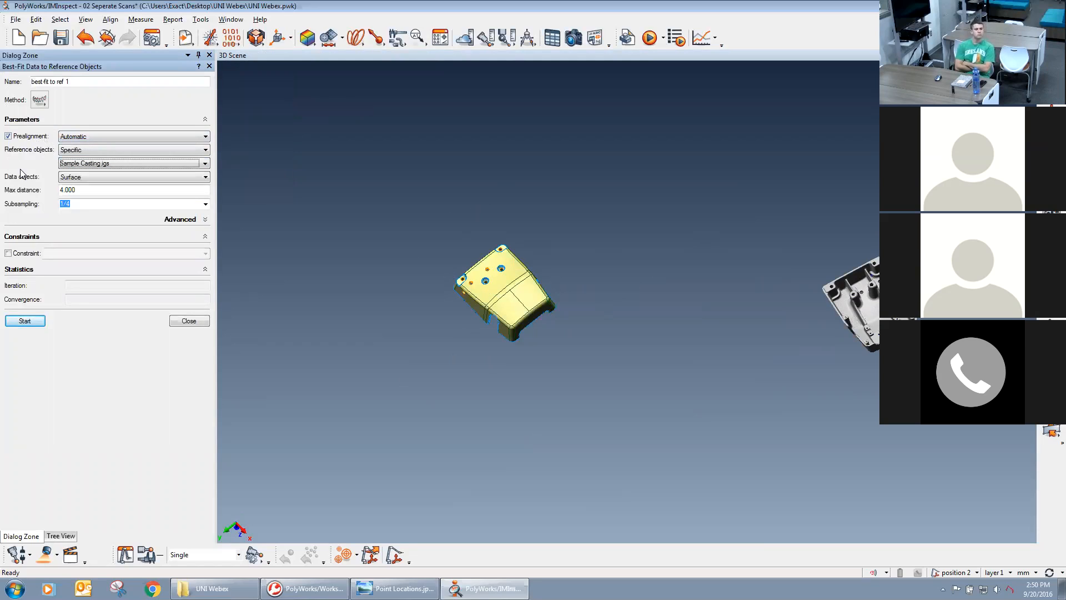
Try the Specific and All choices for the best-fit's data objects and return the selection to Surface.
click(112, 177)
click(82, 211)
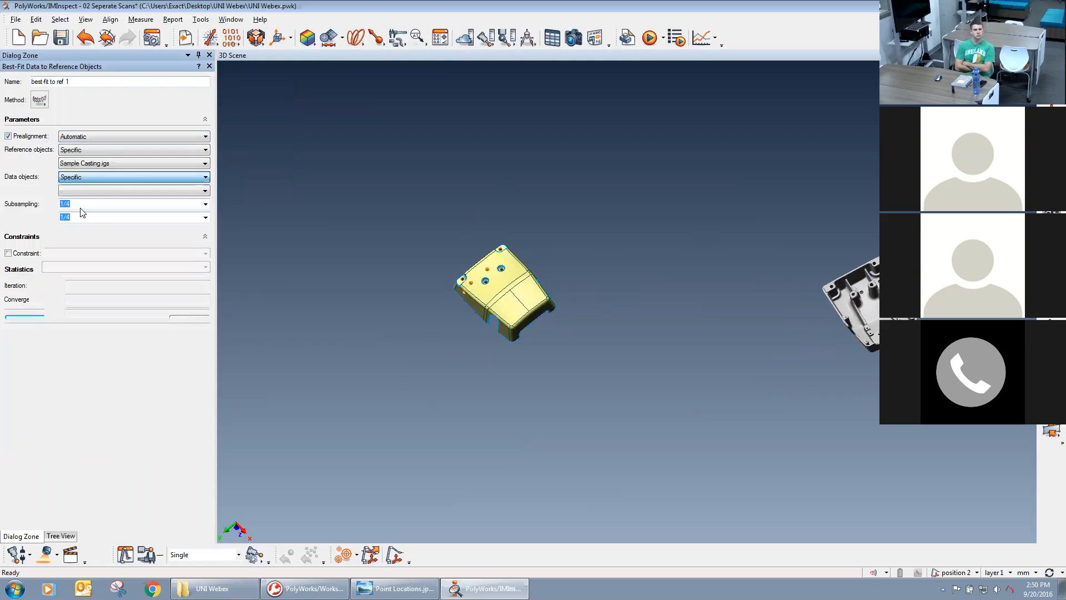
click(85, 189)
click(77, 218)
click(38, 194)
click(80, 178)
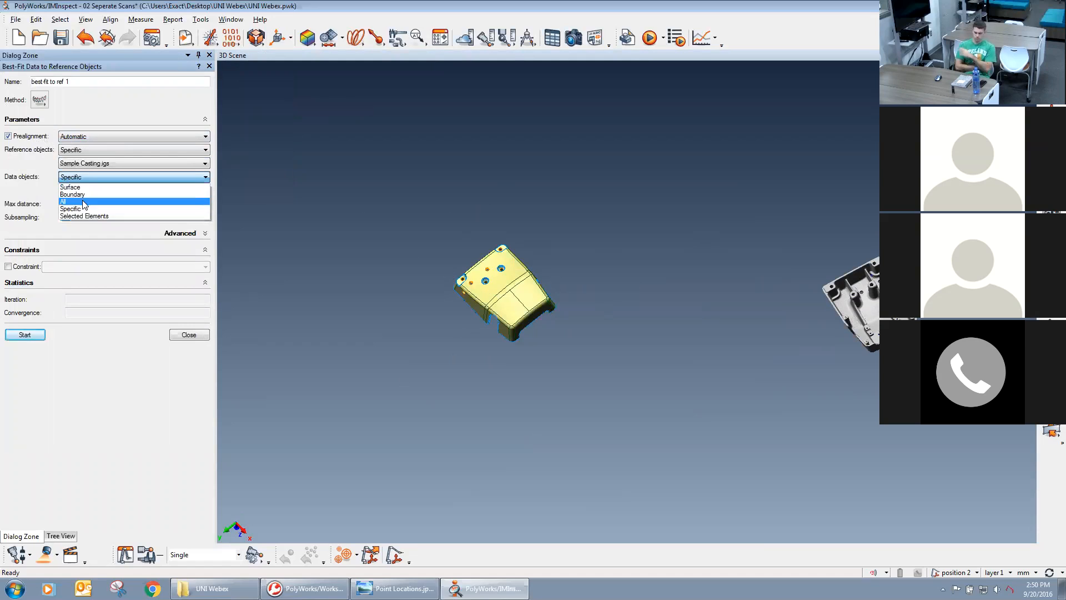
click(83, 202)
click(82, 178)
click(80, 186)
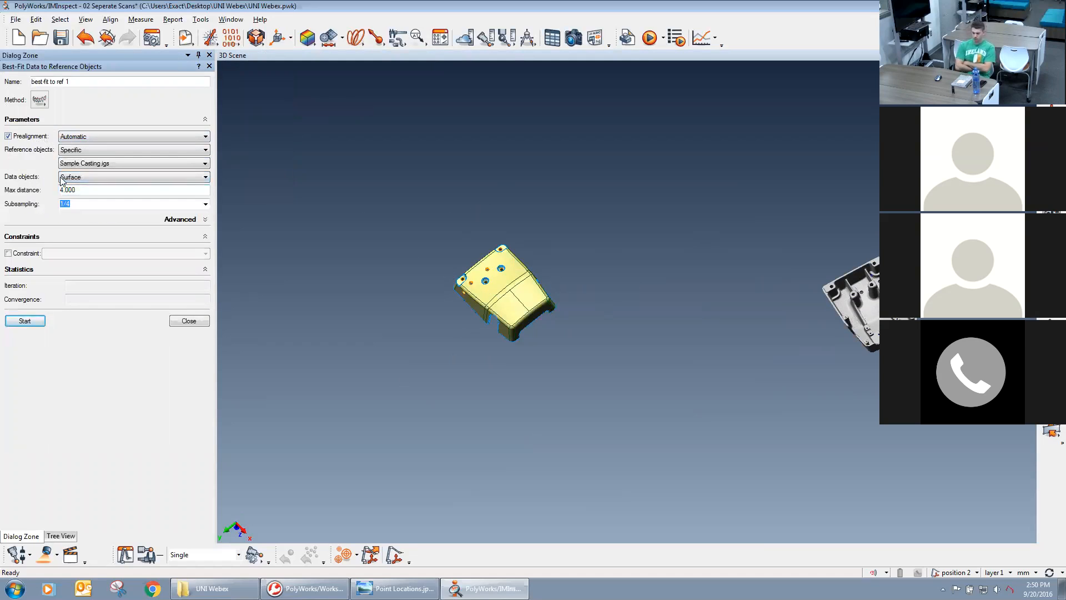
Run the best-fit to Sample Casting.igs with a max distance of 4.000 and 1/4 subsampling.
click(94, 192)
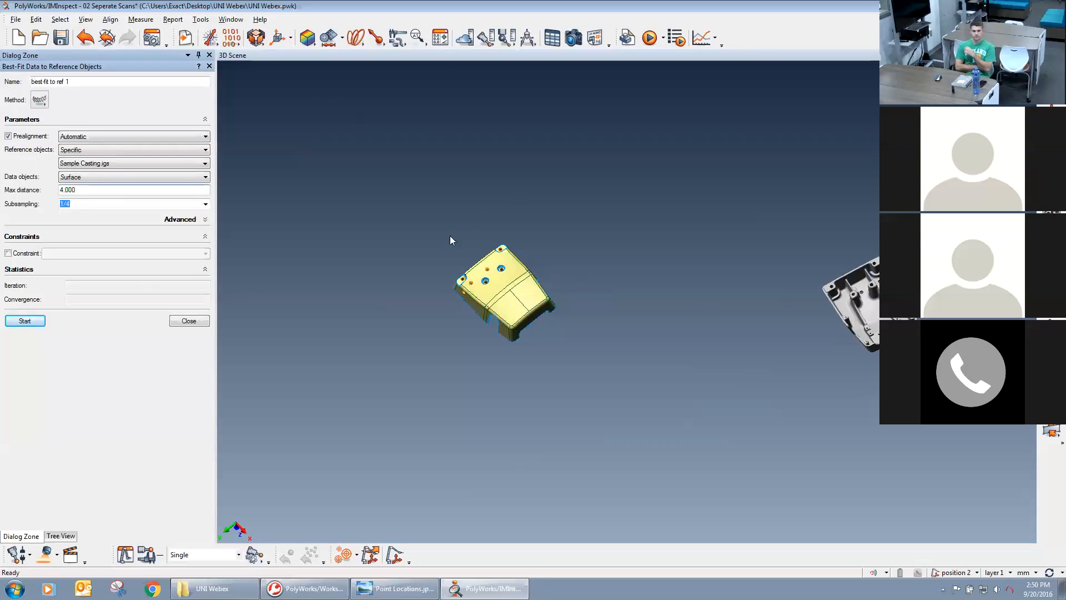
drag(77, 190, 51, 190)
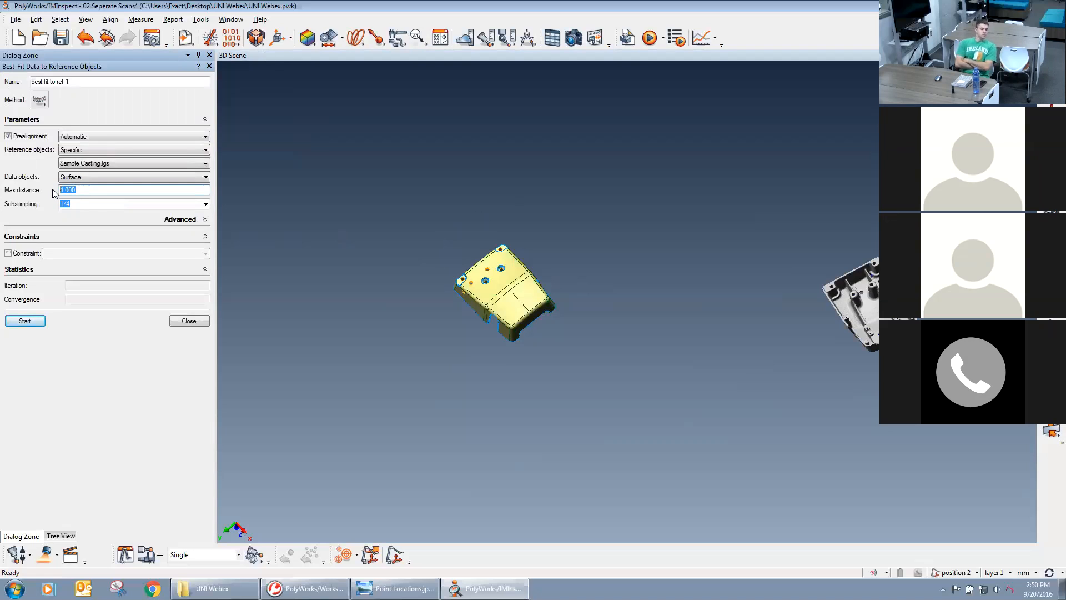
drag(72, 204, 54, 206)
click(80, 204)
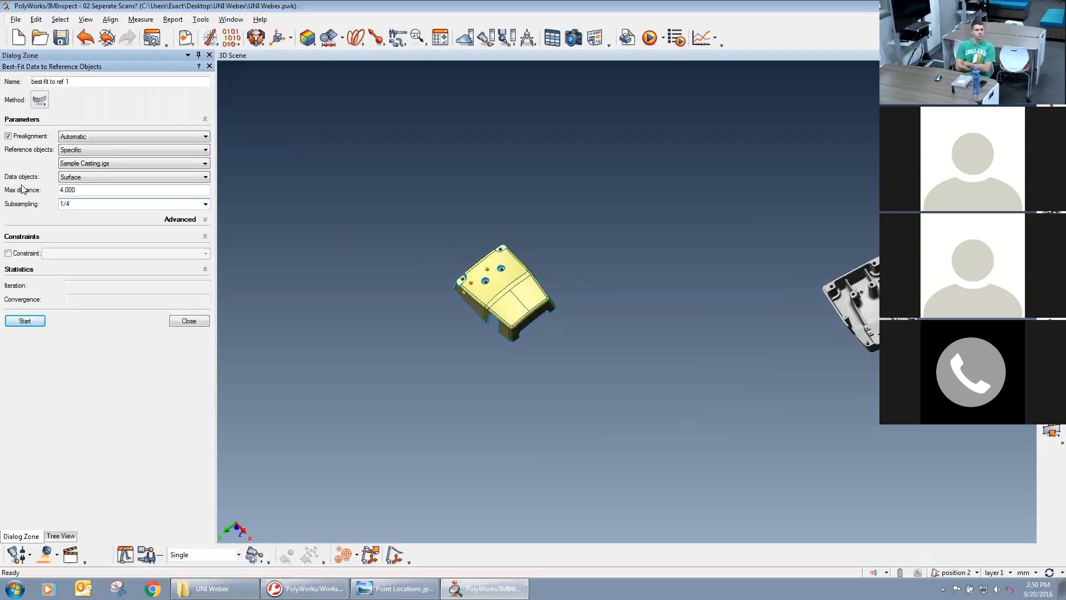
click(25, 321)
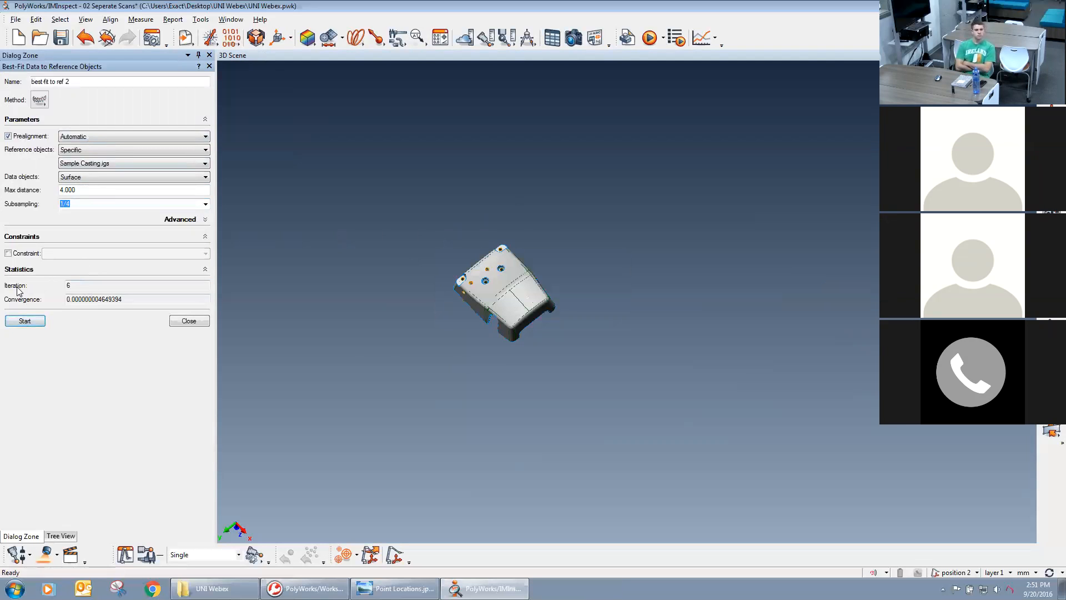
Examine the fit statistics and how the aligned mesh lies over the CAD model, closing the best-fit setup.
double_click(84, 286)
right_drag(314, 421, 645, 339)
middle_drag(506, 409, 707, 395)
right_drag(707, 395, 586, 295)
middle_drag(586, 294, 631, 290)
drag(631, 290, 305, 389)
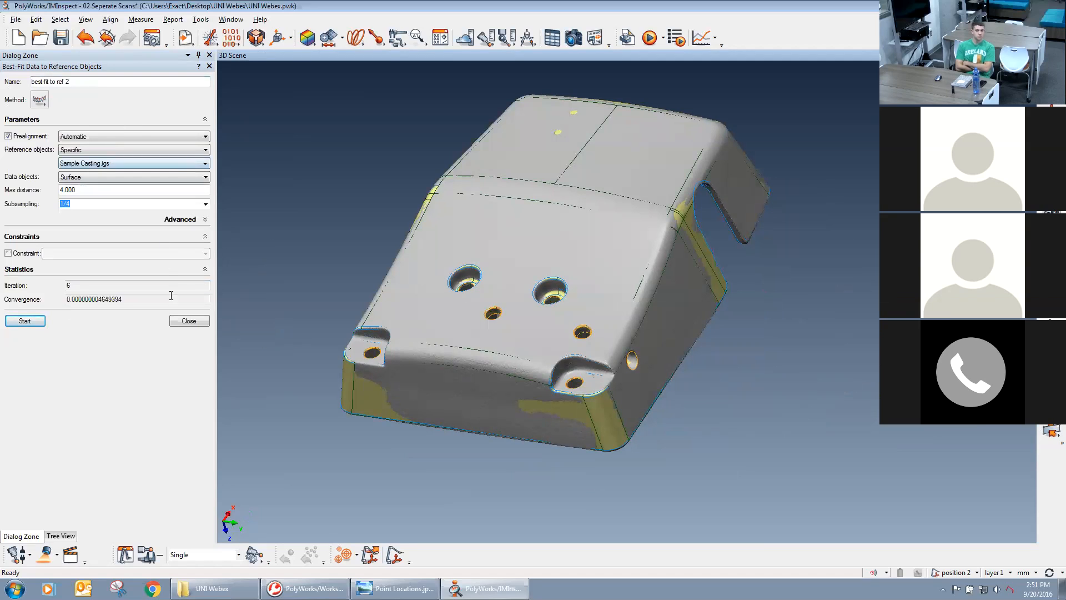
click(188, 321)
middle_drag(505, 316, 552, 348)
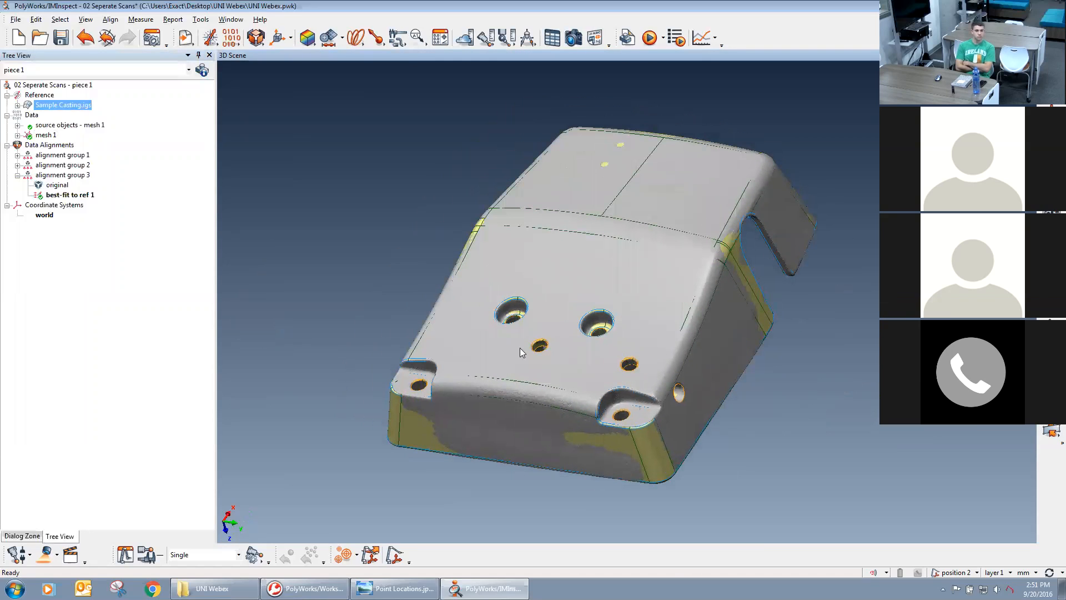
drag(555, 374, 563, 276)
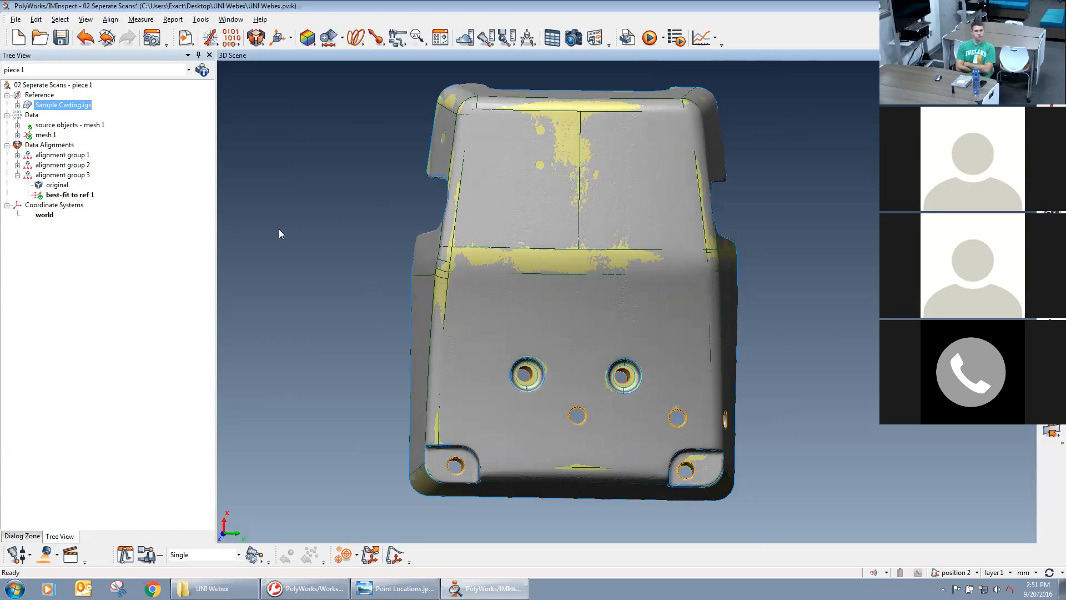
Switch the display of Sample Casting.igs and mesh 1 off and on to compare the scan with the CAD model.
click(44, 136)
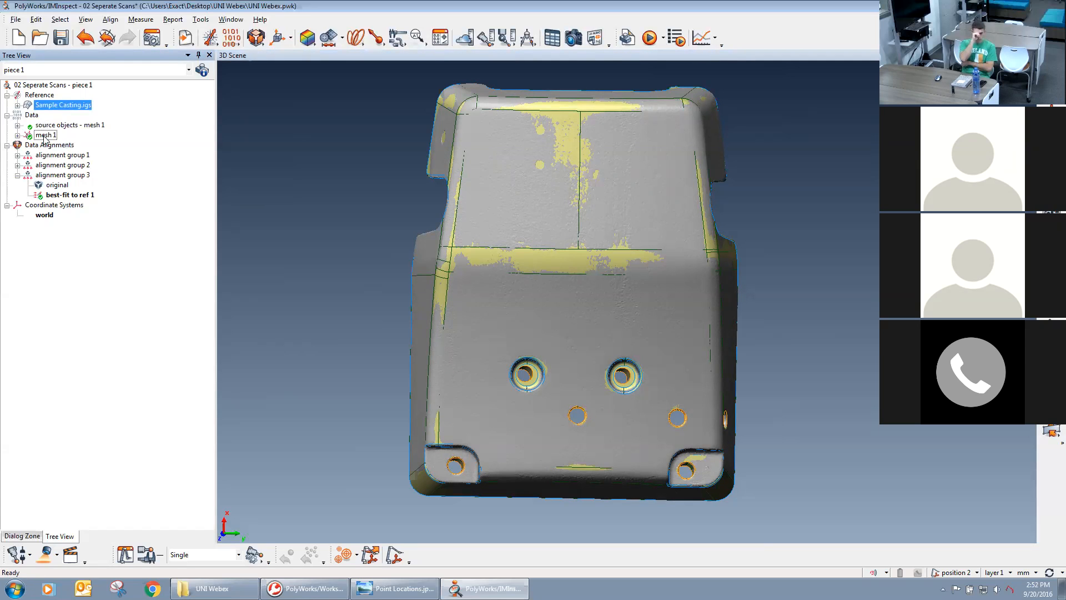
middle_click(41, 105)
middle_click(36, 133)
middle_click(37, 134)
middle_click(40, 108)
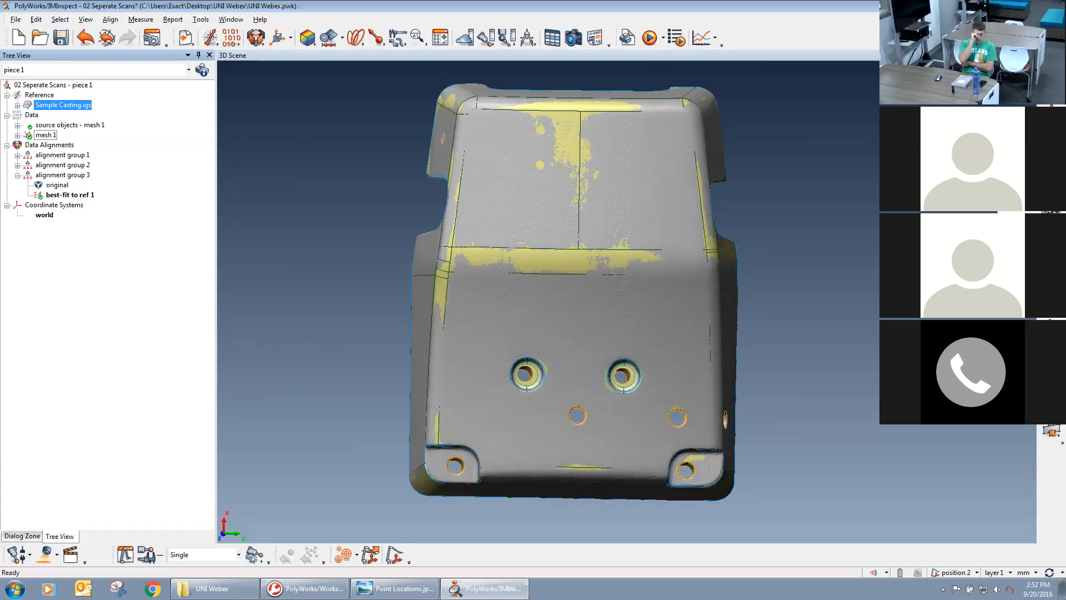
middle_click(40, 107)
middle_click(40, 107)
middle_click(44, 135)
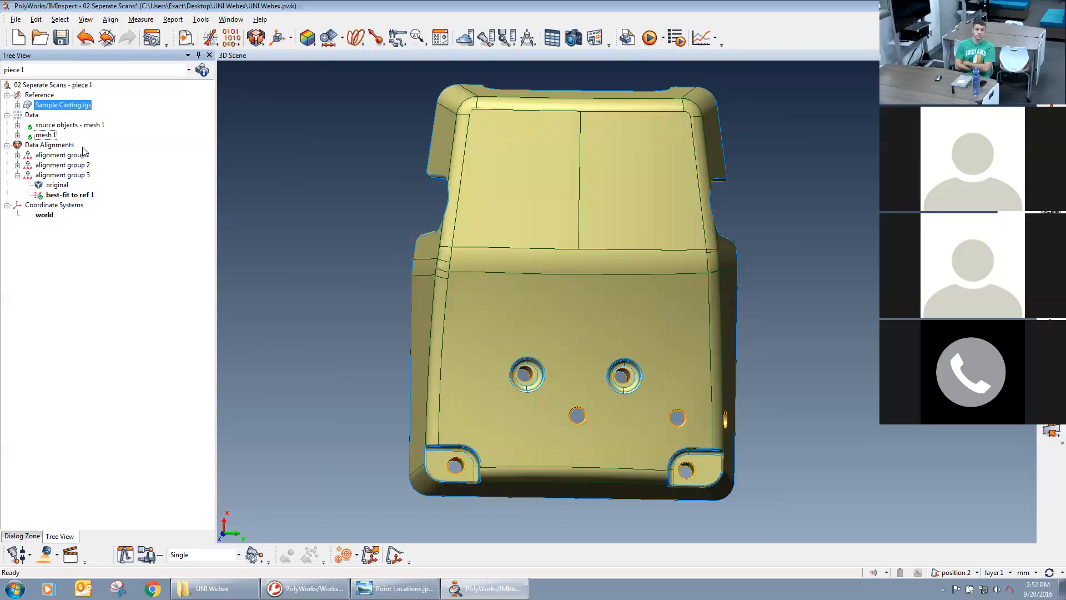
middle_click(48, 136)
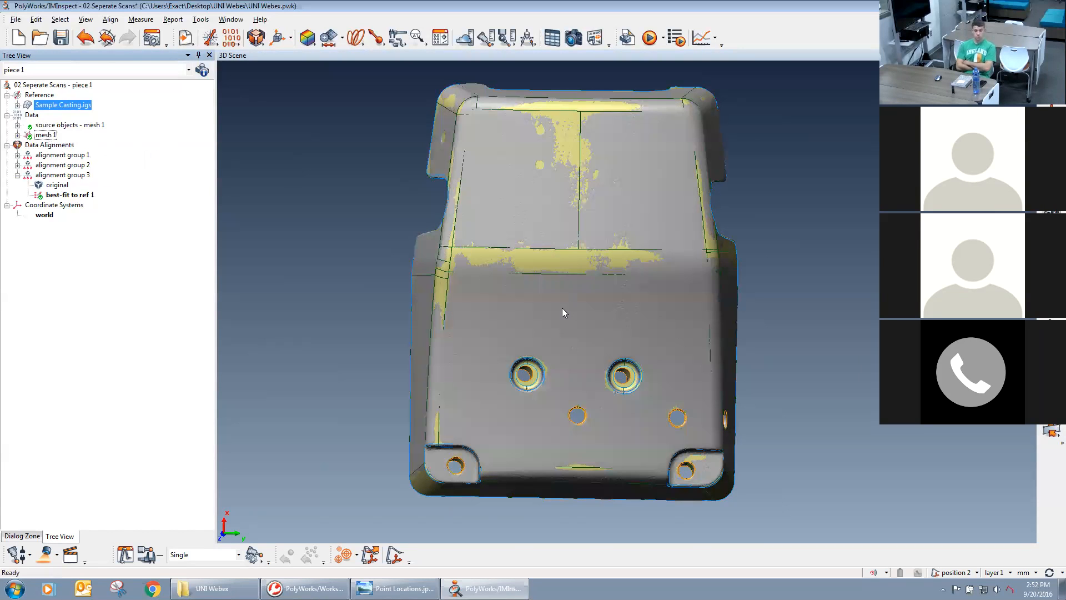
middle_drag(562, 307, 576, 304)
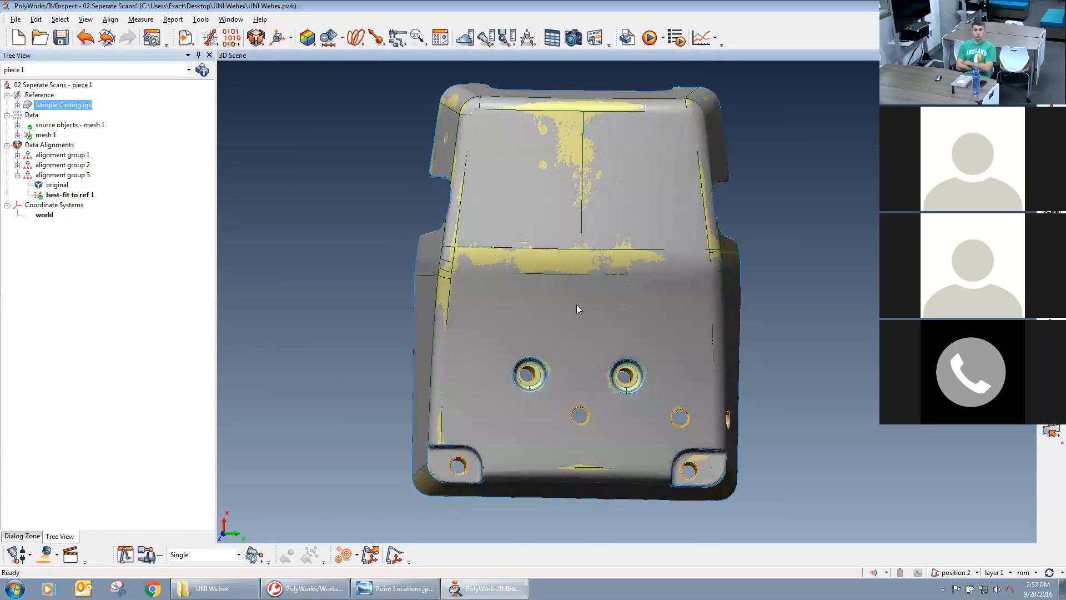
Hide mesh 1 and open the creation of surface reference target points.
middle_click(46, 136)
mouse_move(393, 258)
mouse_down()
mouse_move(393, 231)
mouse_move(389, 251)
mouse_up()
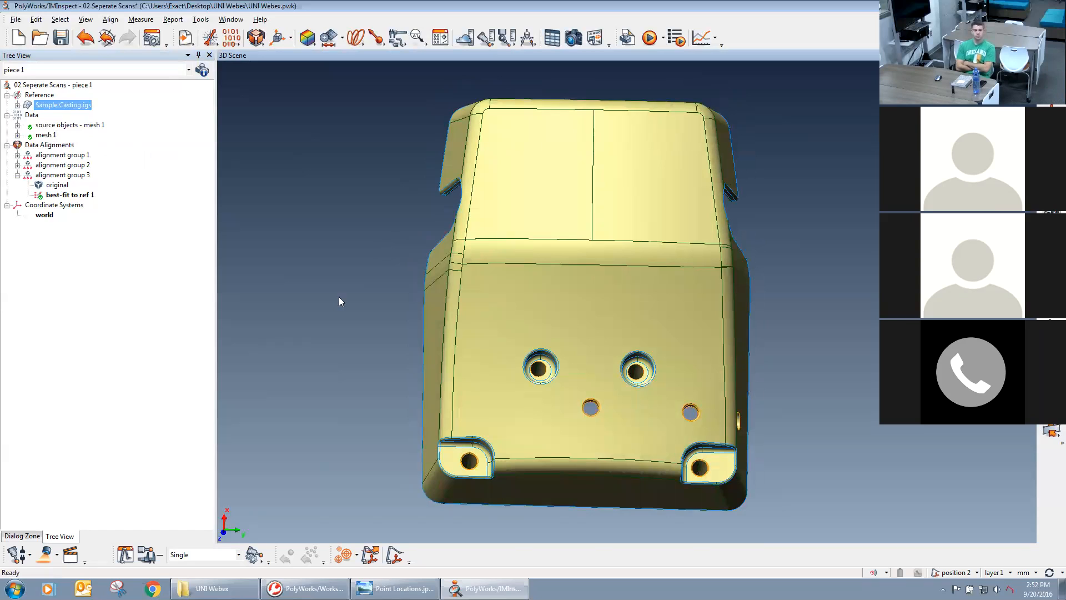
click(421, 45)
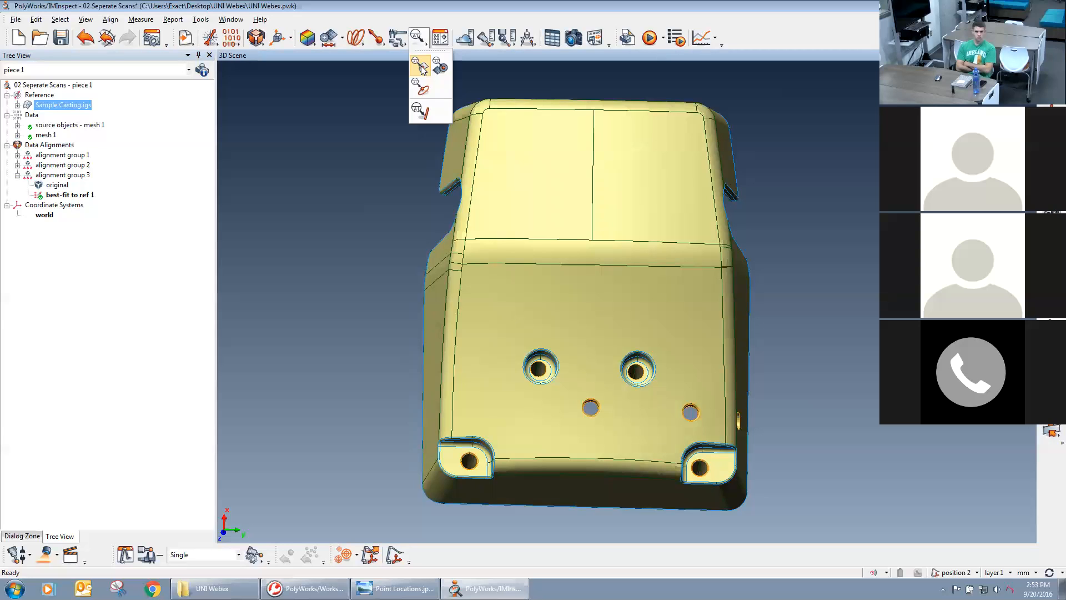
click(422, 68)
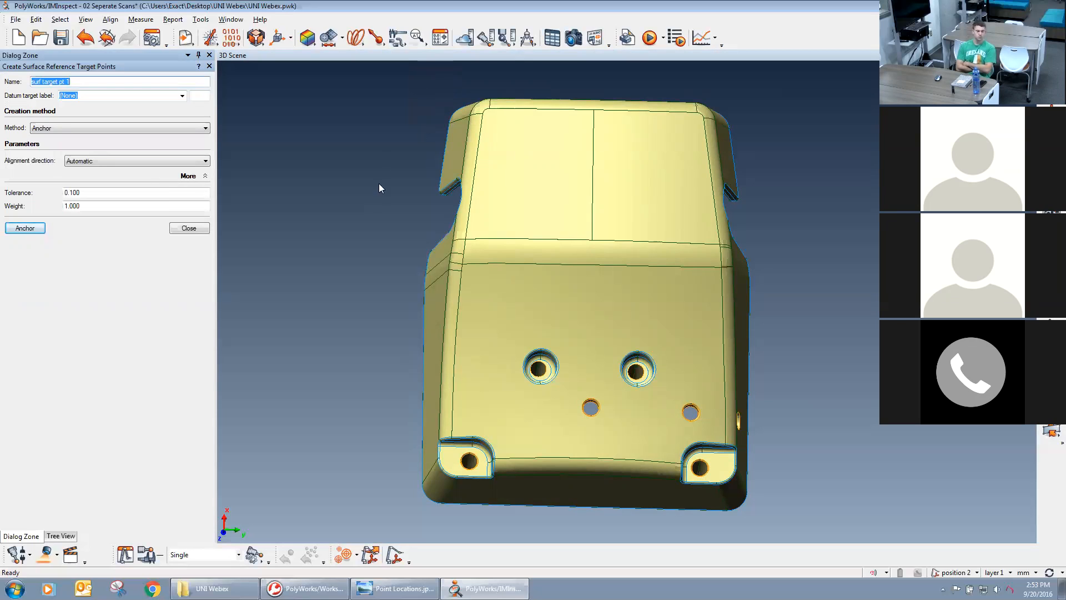
middle_drag(639, 268, 597, 271)
drag(589, 288, 699, 315)
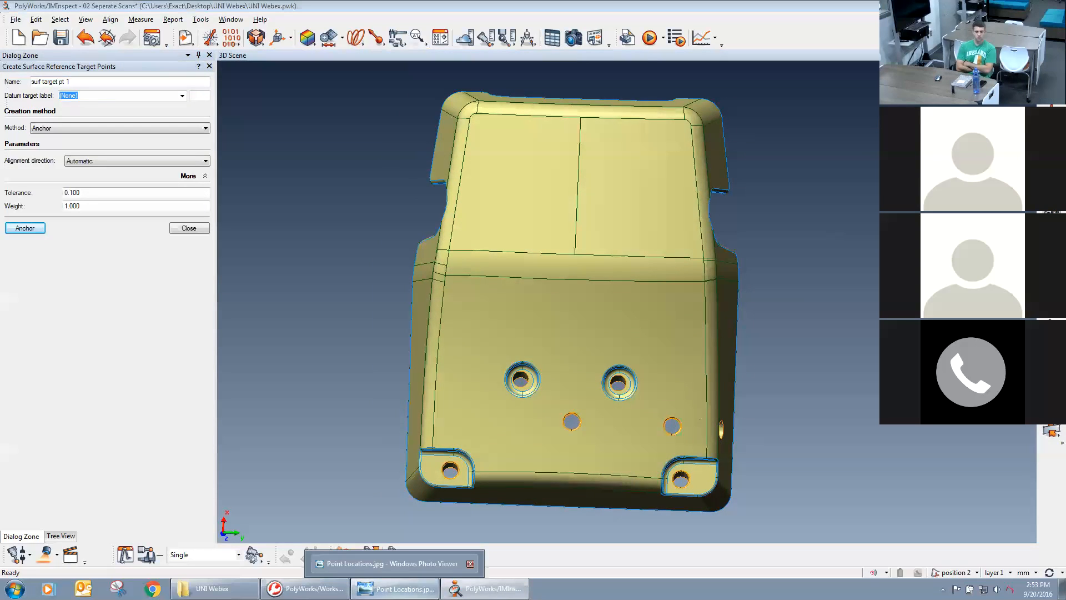
Consult Point Locations.jpg for the target locations, then assign datum target label A to the new surface target point.
click(396, 588)
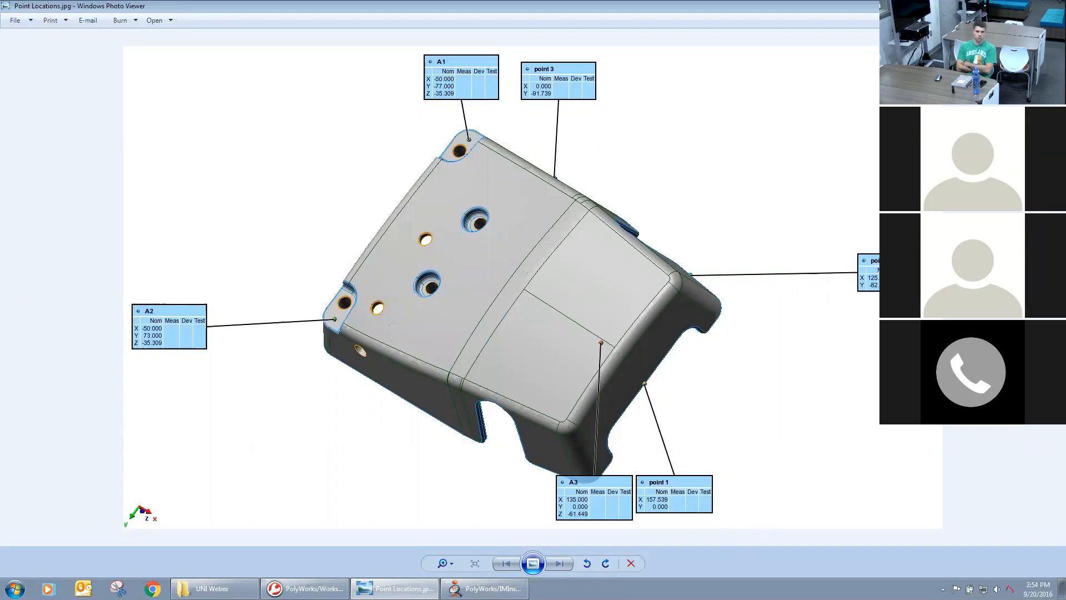
click(483, 588)
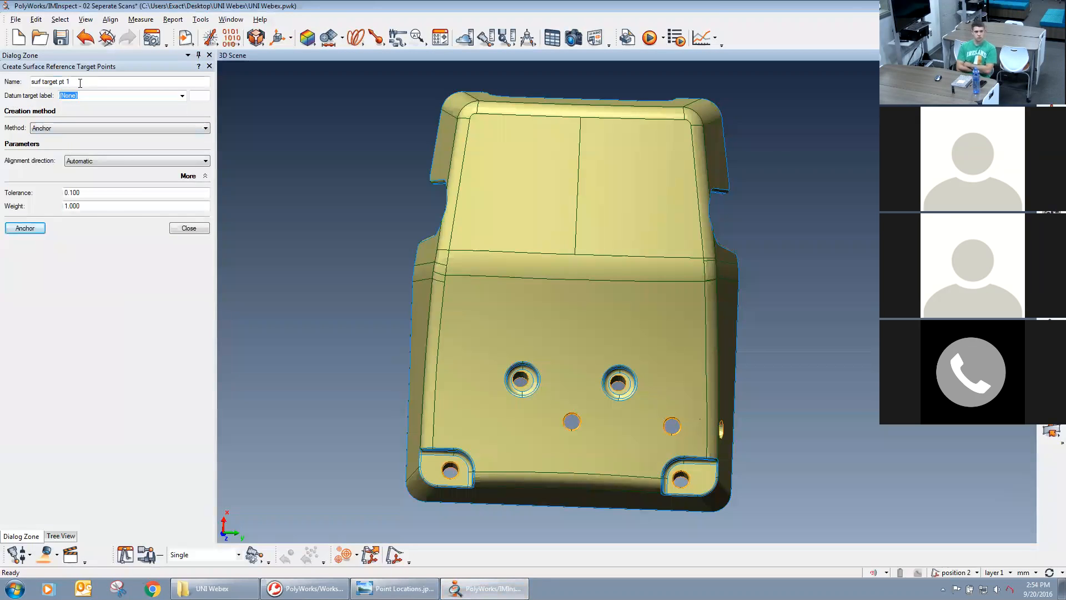
click(64, 82)
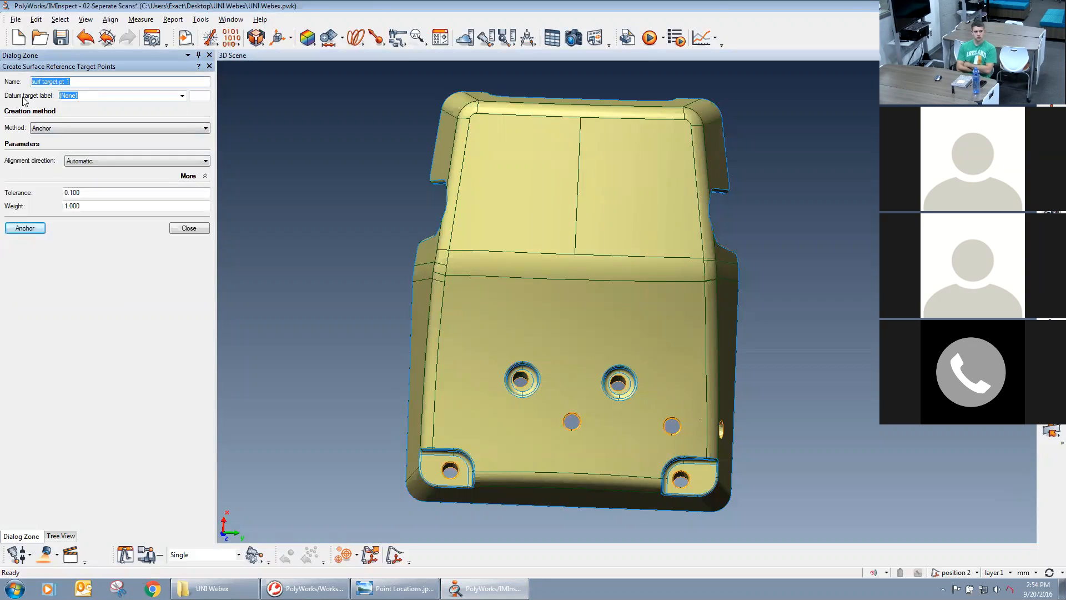
click(180, 97)
click(107, 130)
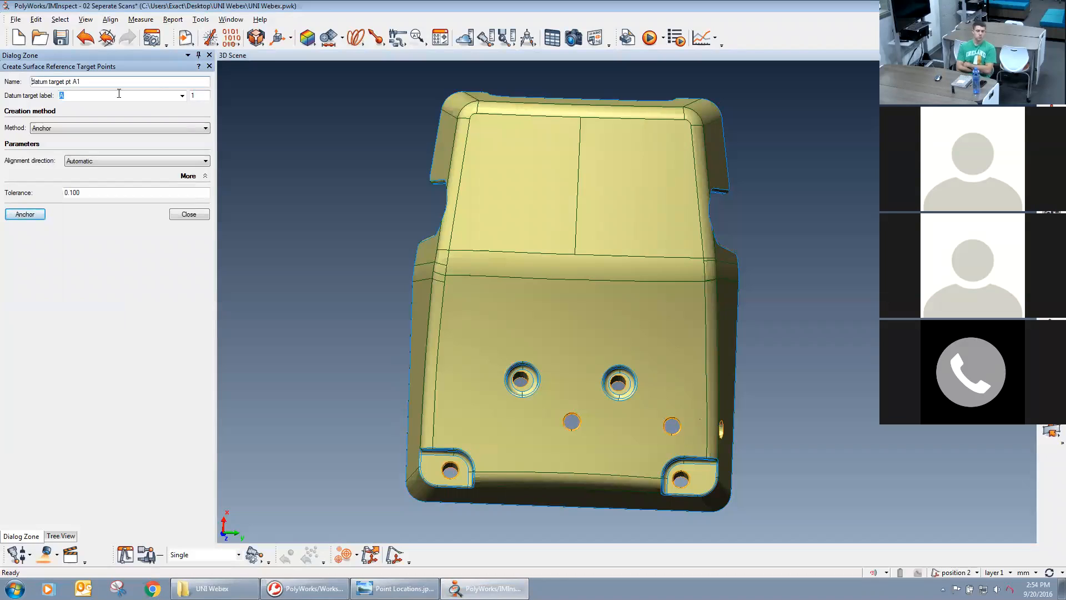
Review the available creation methods and alignment directions, keeping Anchor and Automatic for the target points.
click(69, 129)
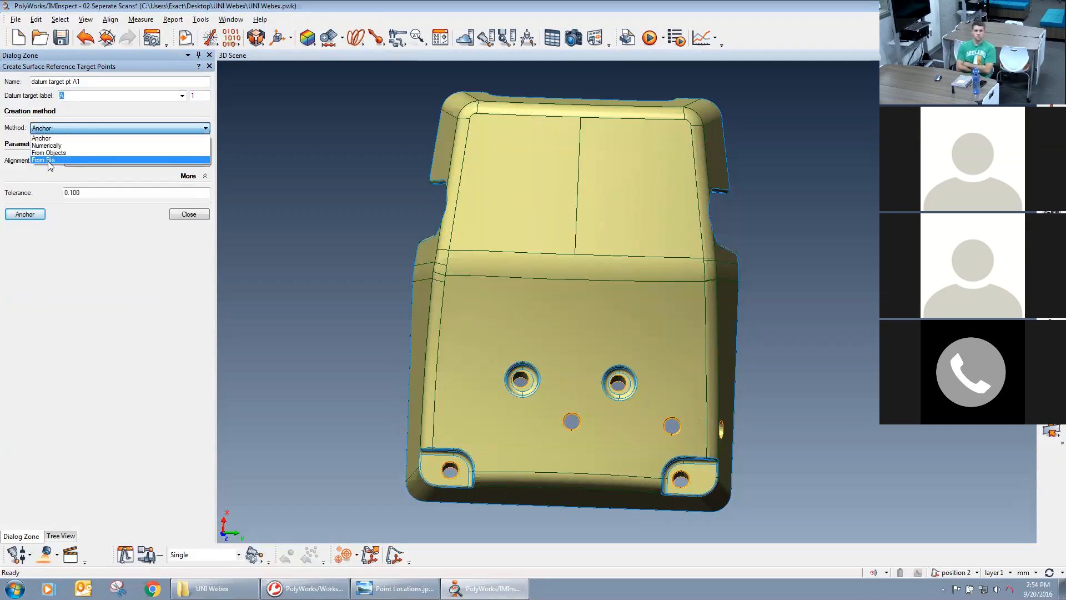
click(16, 175)
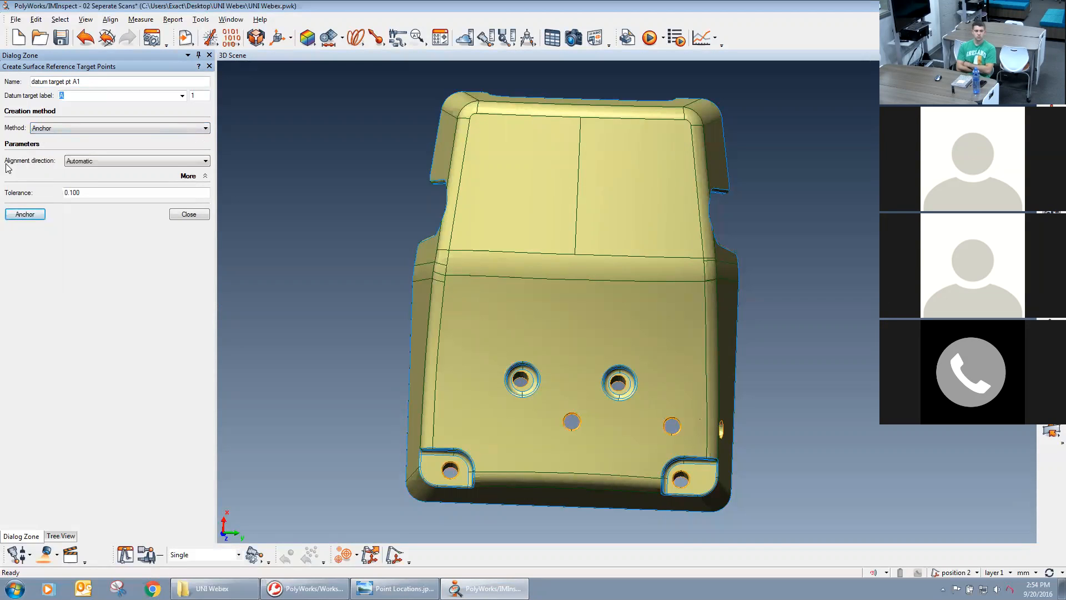
click(132, 162)
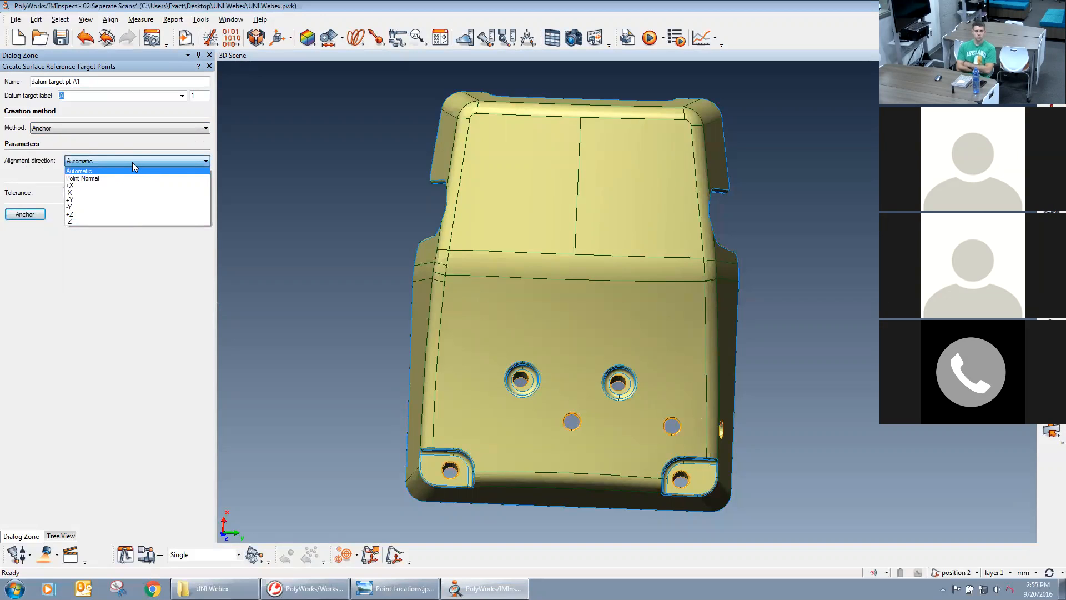
click(85, 164)
Display the world coordinate system and check its axis directions against the casting.
drag(648, 279, 660, 271)
drag(574, 299, 690, 238)
click(39, 218)
drag(487, 247, 502, 174)
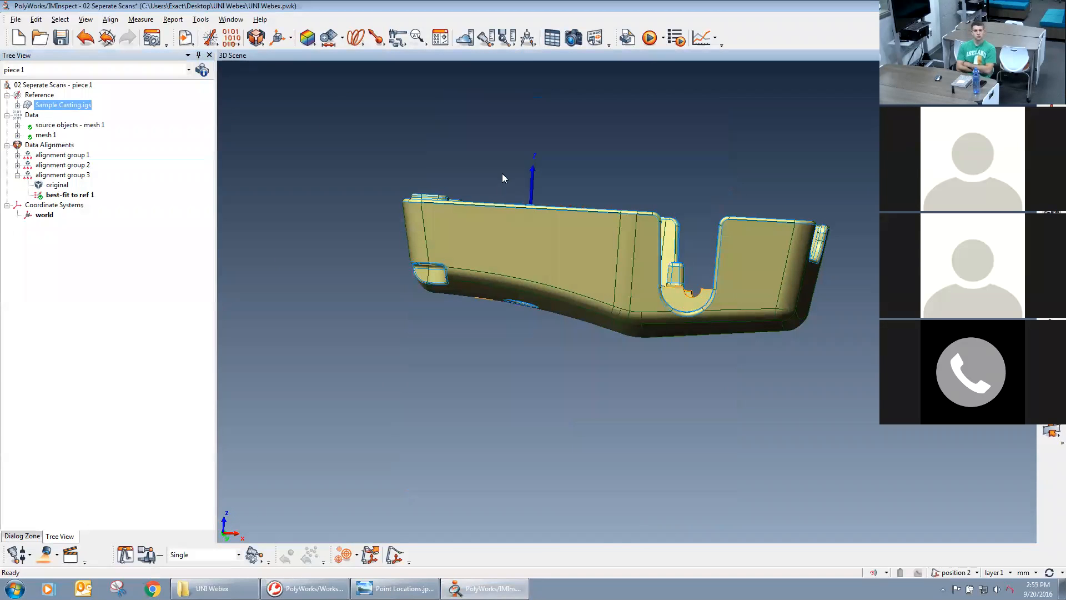
drag(674, 259, 615, 312)
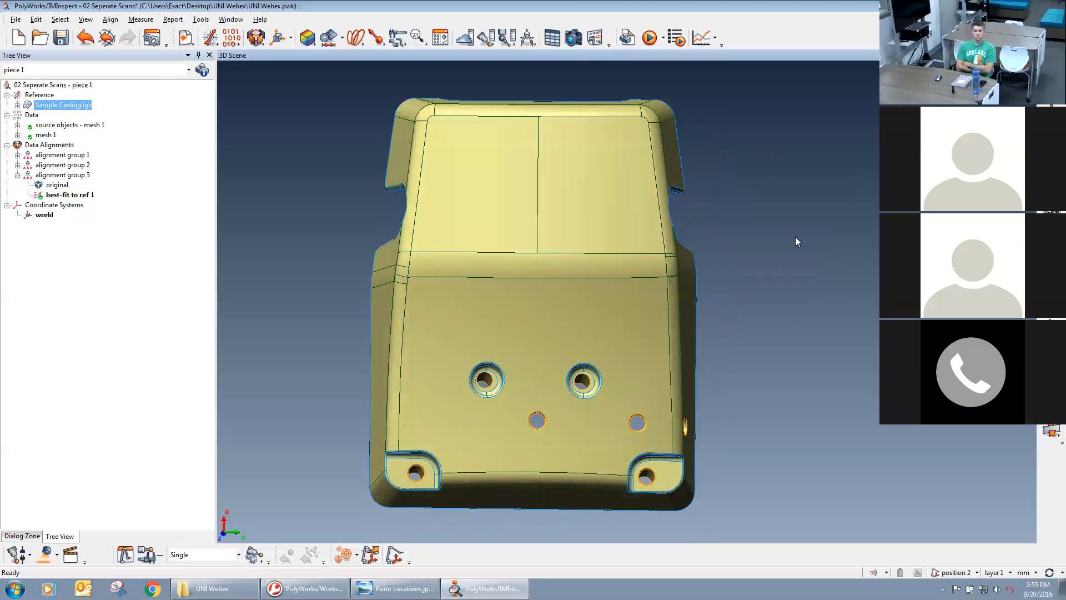
middle_drag(647, 279, 683, 269)
drag(584, 288, 563, 307)
middle_drag(563, 308, 565, 347)
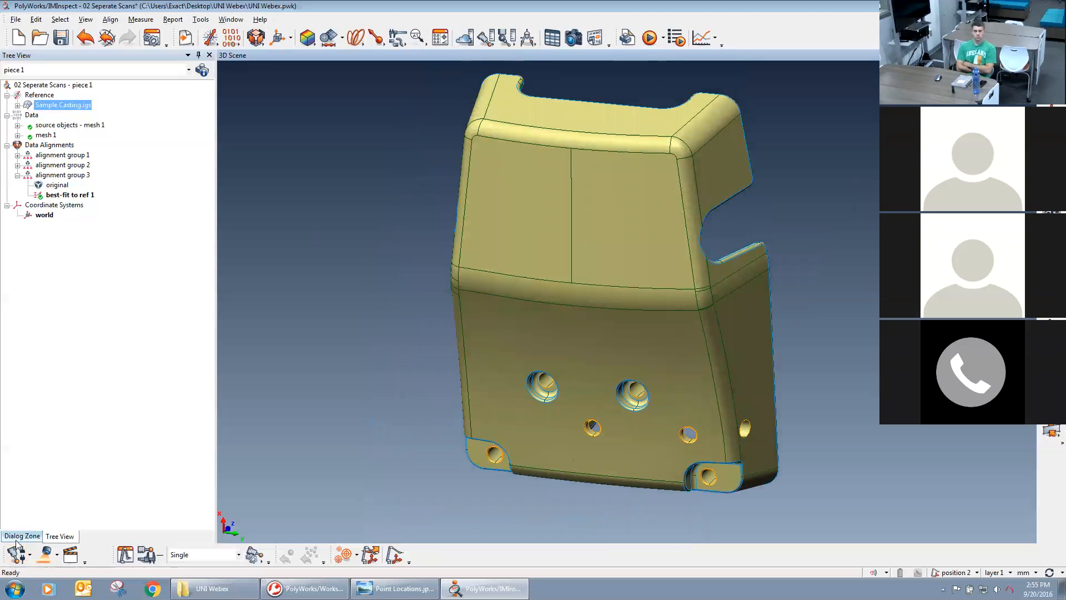
Anchor datum targets A1 and A2 on the two corner pads and A3 near the outer end of the sloped face's centre line.
click(17, 537)
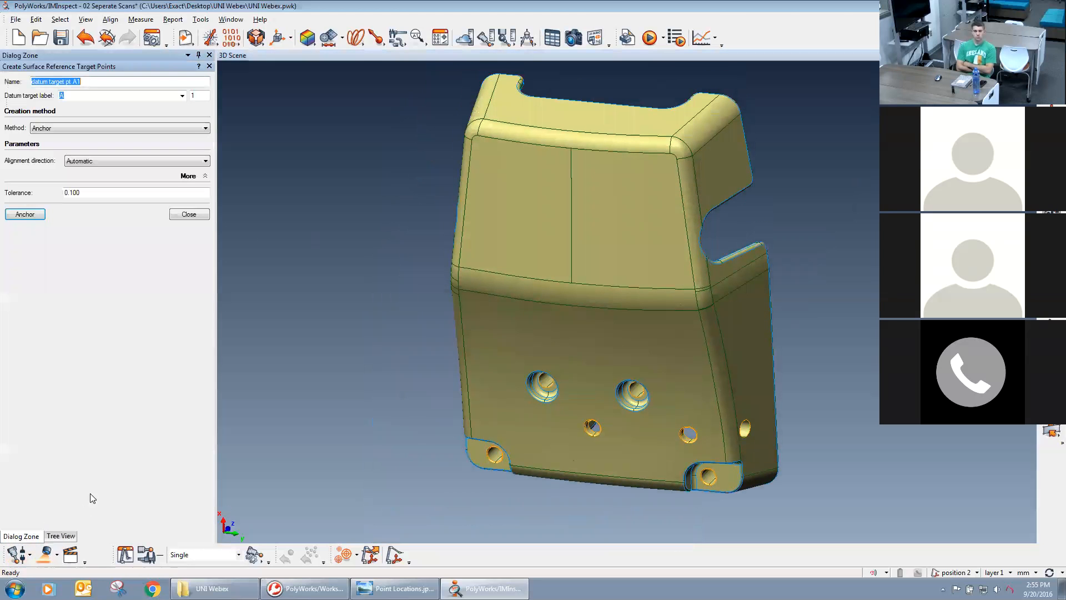
click(23, 215)
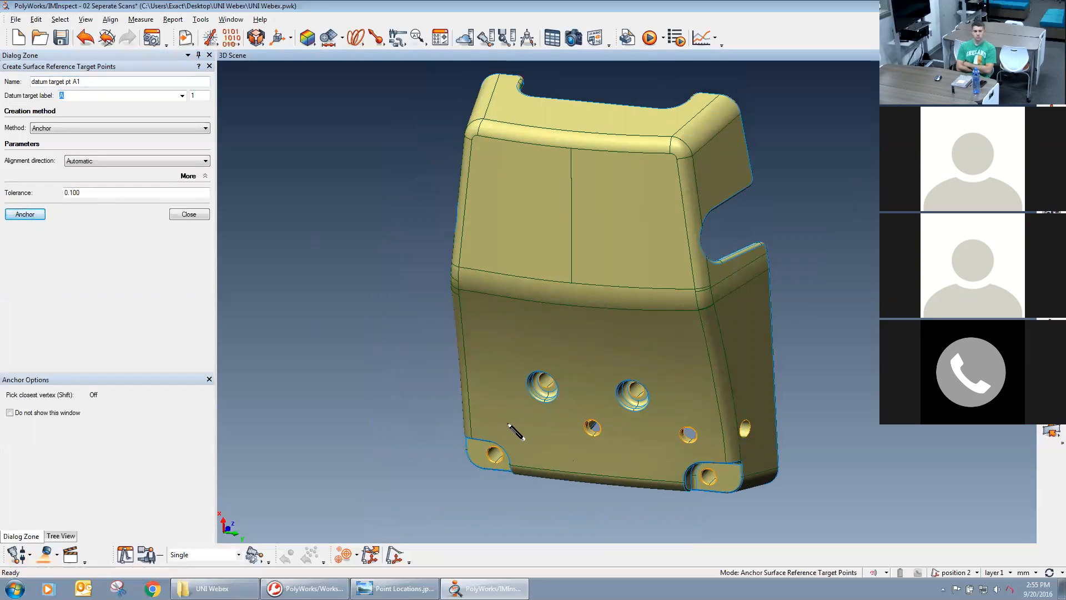
click(478, 454)
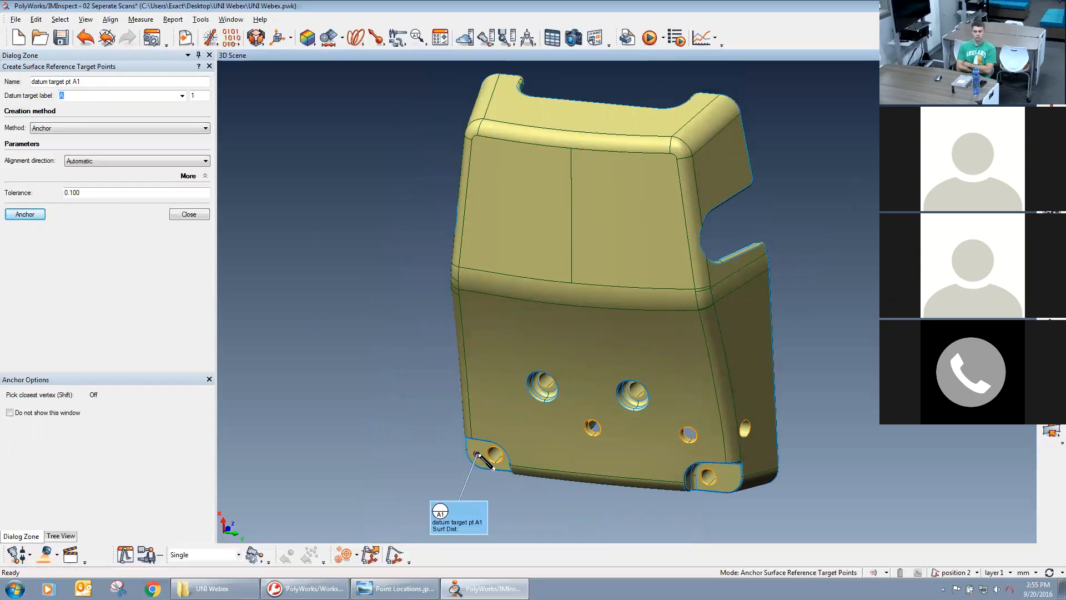
click(728, 478)
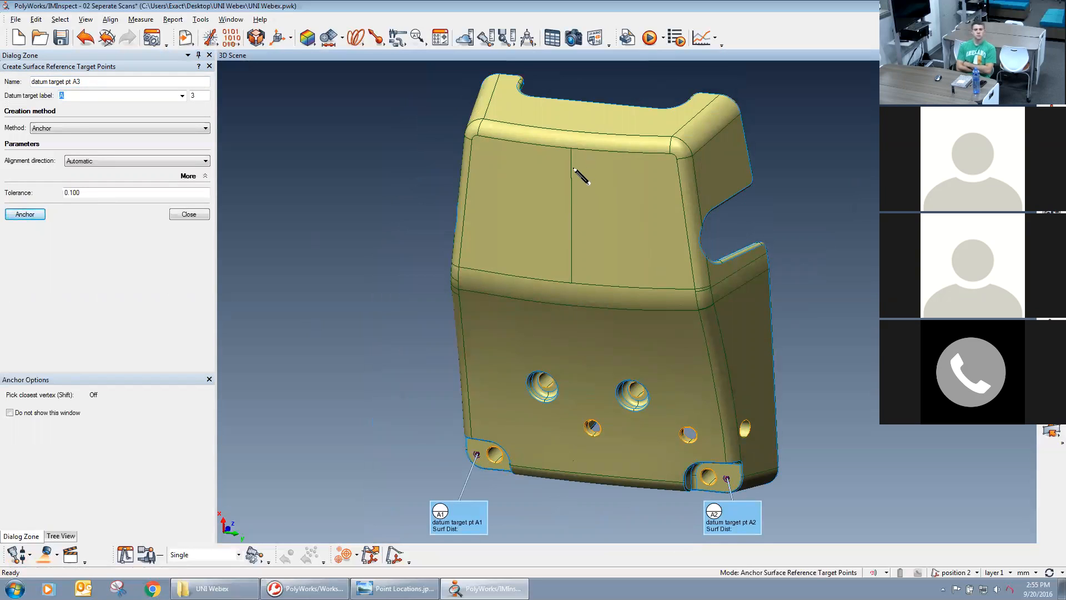
click(573, 168)
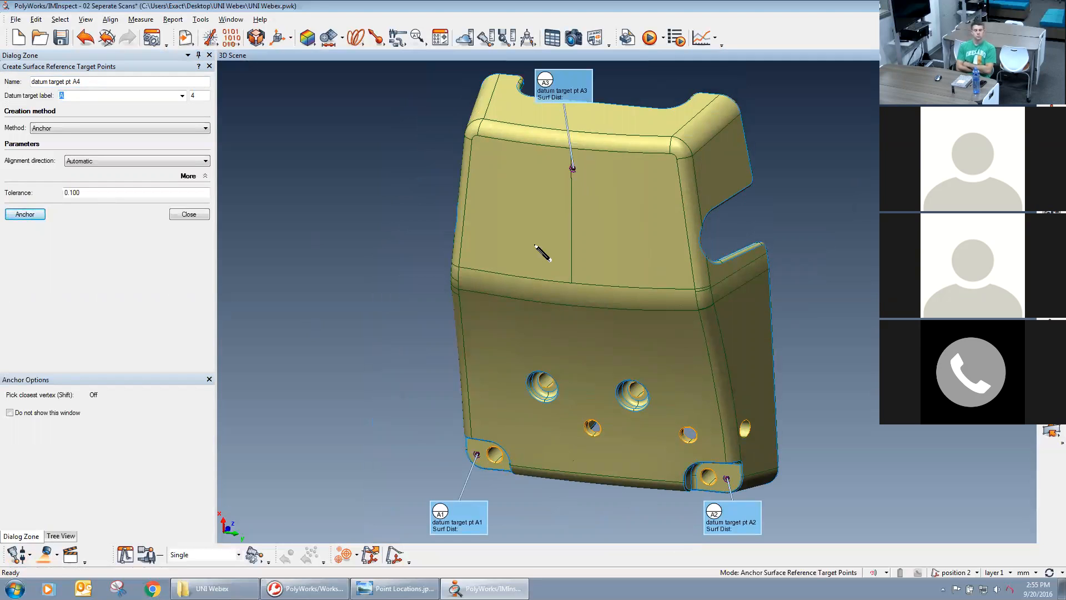
drag(500, 206, 573, 317)
drag(569, 328, 626, 365)
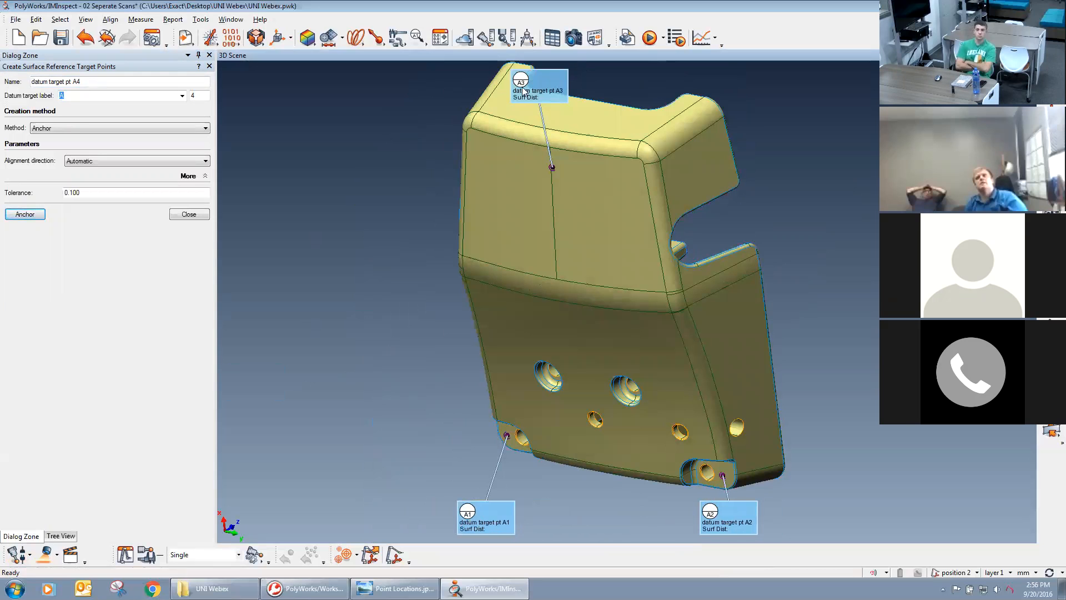
Set the datum target label for the next surface target points to B.
drag(622, 315, 642, 334)
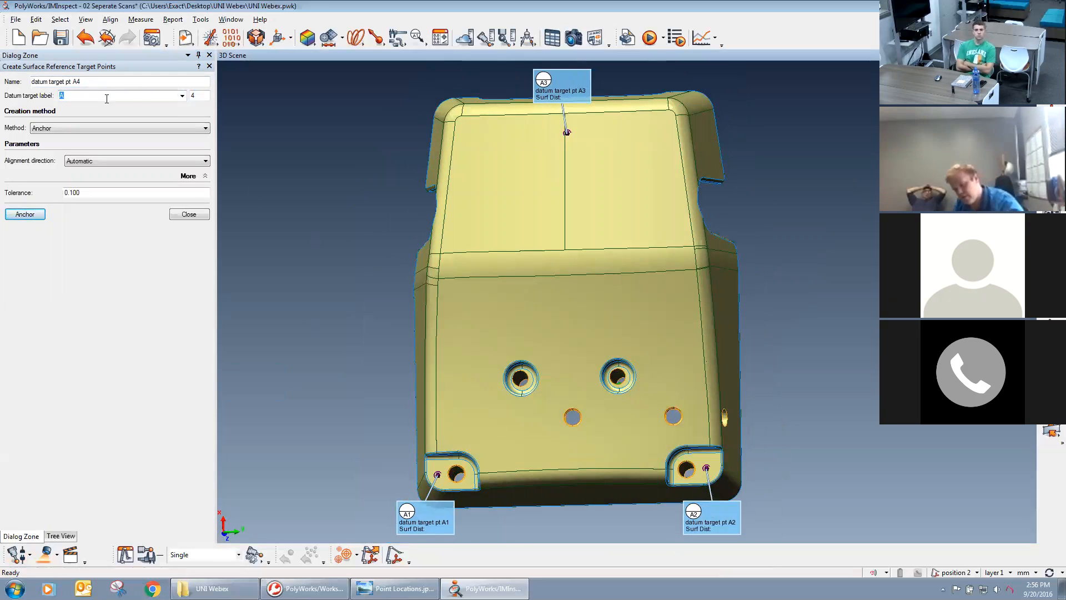
click(182, 96)
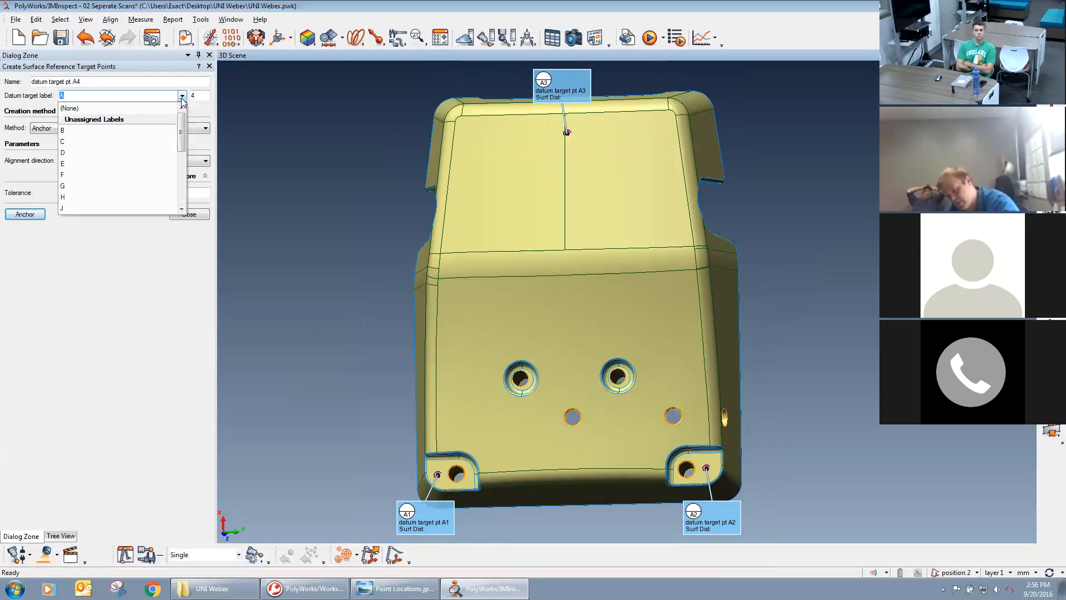
click(147, 129)
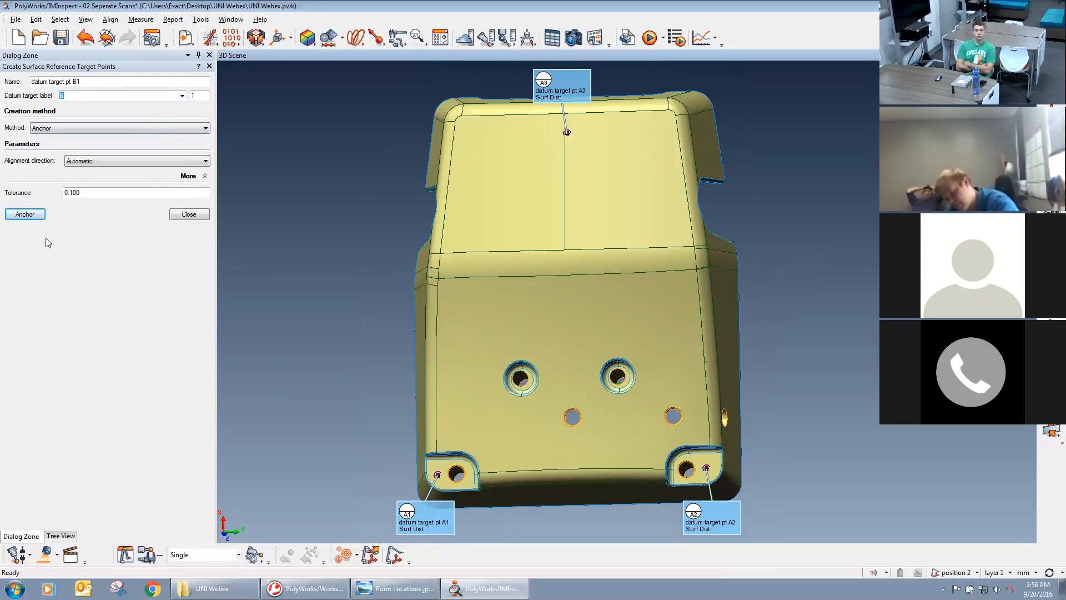
Anchor datum targets B1 and B2 on the lower edge of the A1-side wall, one on either side of the cutout, following Point Locations.jpg.
click(24, 215)
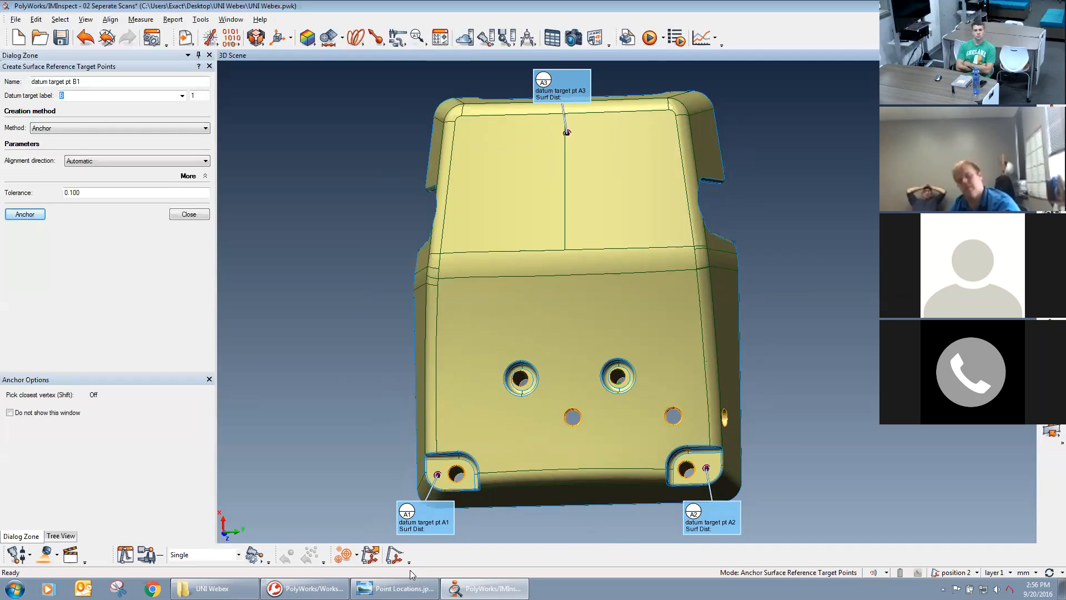
click(403, 588)
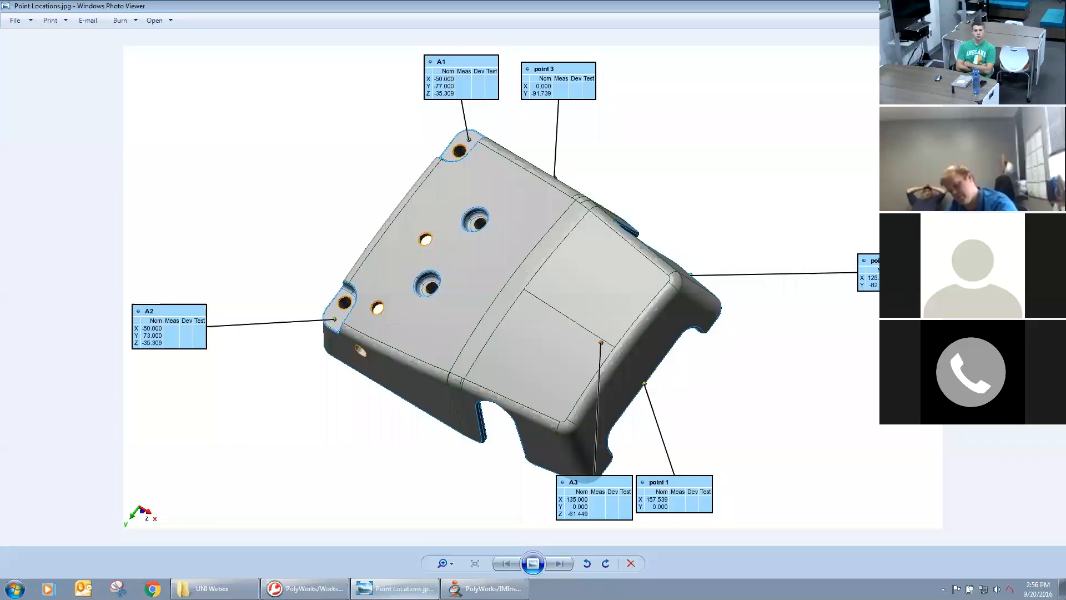
click(306, 588)
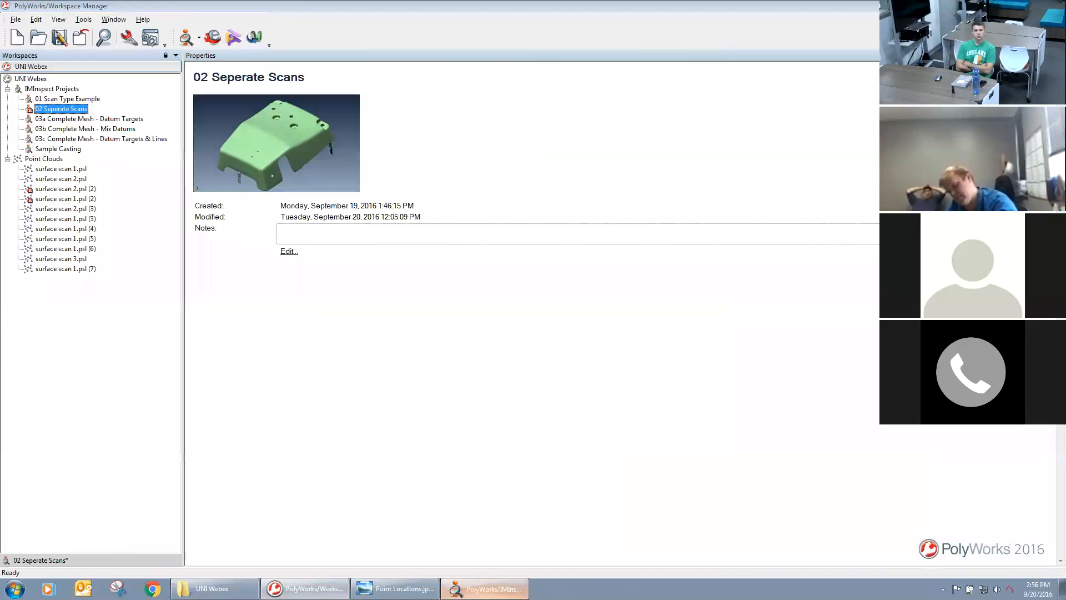
click(485, 588)
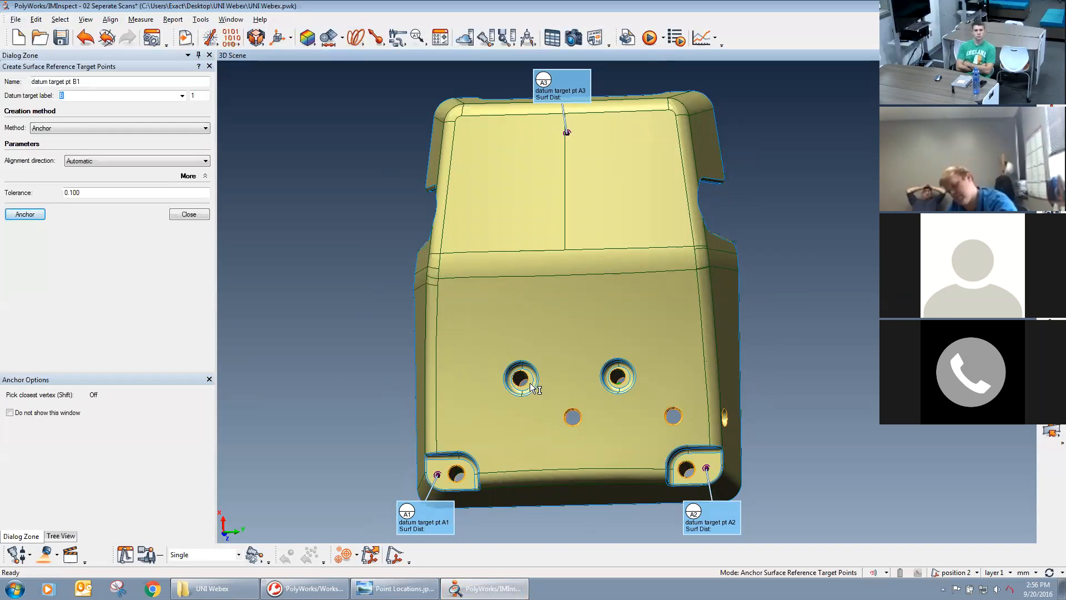
middle_drag(652, 401, 490, 407)
click(481, 398)
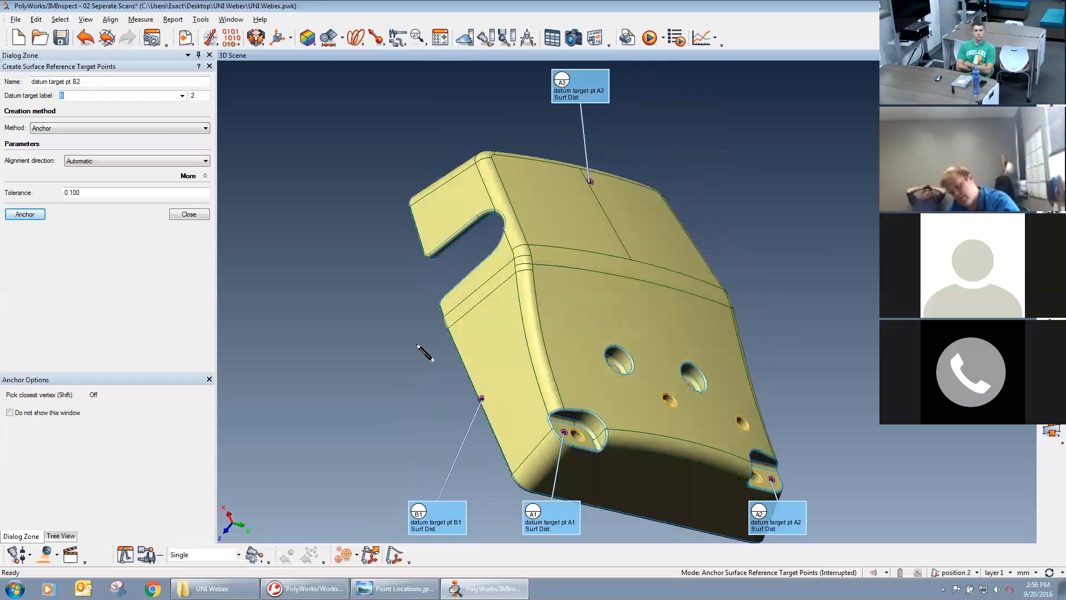
click(417, 227)
Inspect the casting's other sides and underside against the world axes, and set the datum target label for the next point to C.
middle_drag(620, 269, 602, 248)
drag(602, 249, 359, 255)
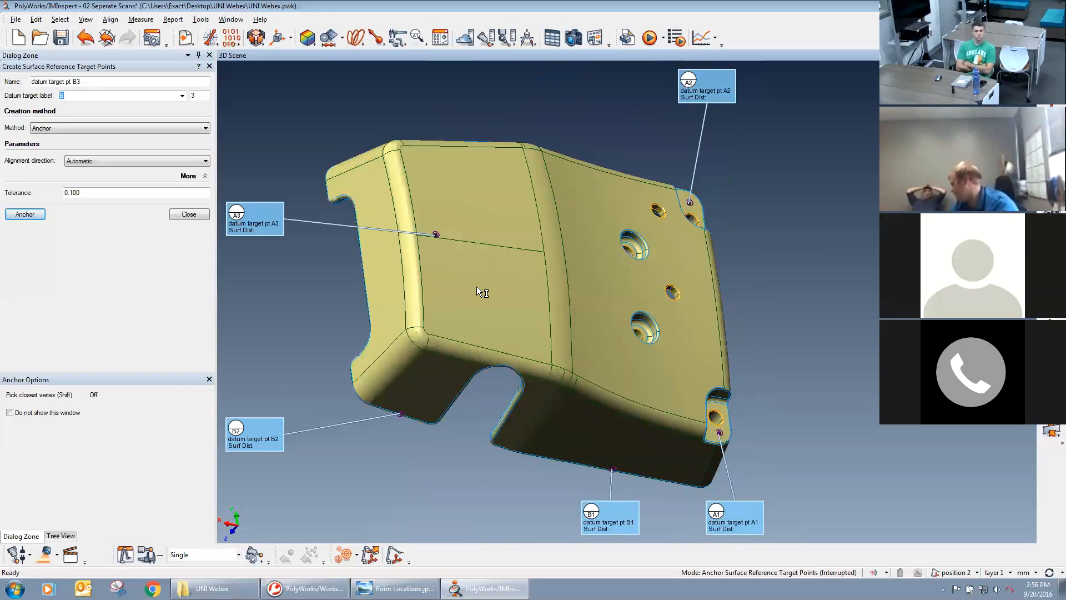
drag(422, 386, 634, 391)
drag(638, 199, 646, 339)
middle_drag(682, 250, 641, 245)
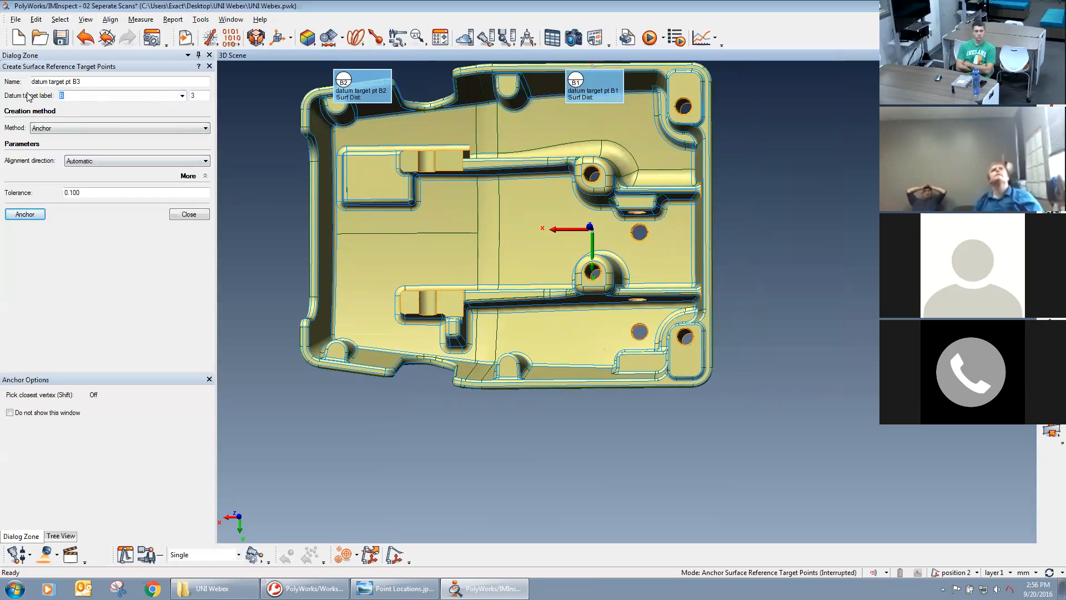
click(179, 100)
click(143, 130)
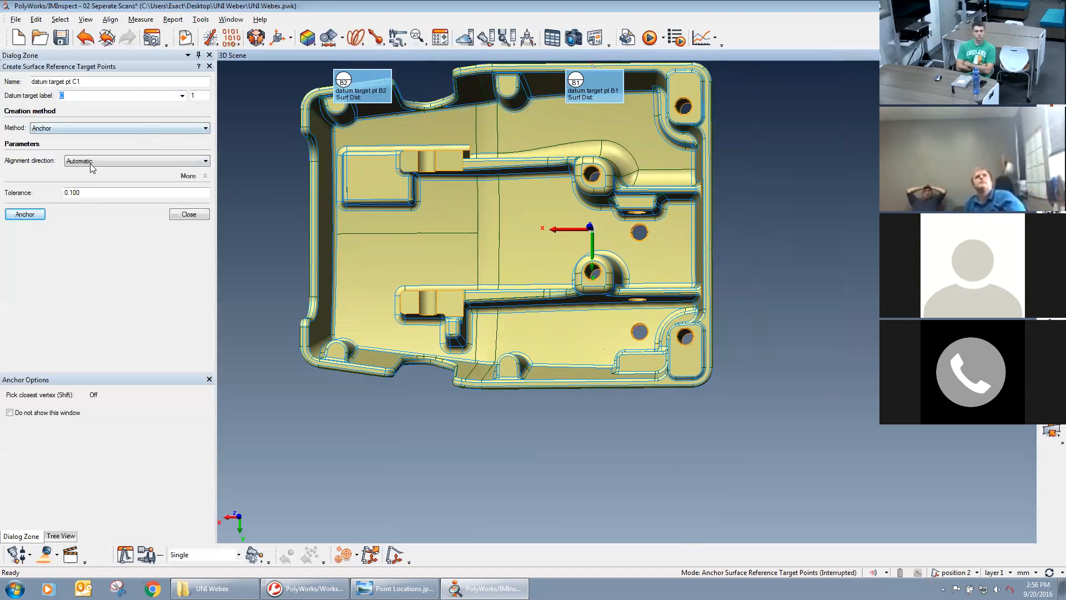
Anchor datum target C1 at the middle of the end wall's lower edge below A3 and finish creating target points.
click(38, 218)
drag(318, 302, 353, 303)
drag(274, 236, 305, 382)
click(269, 229)
drag(447, 308, 628, 315)
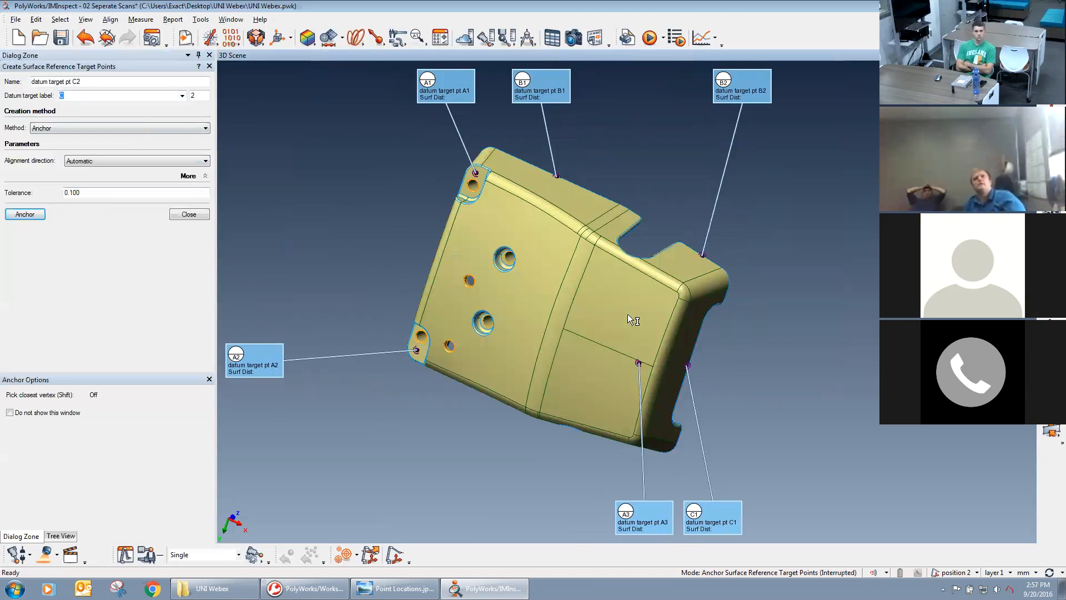
click(197, 213)
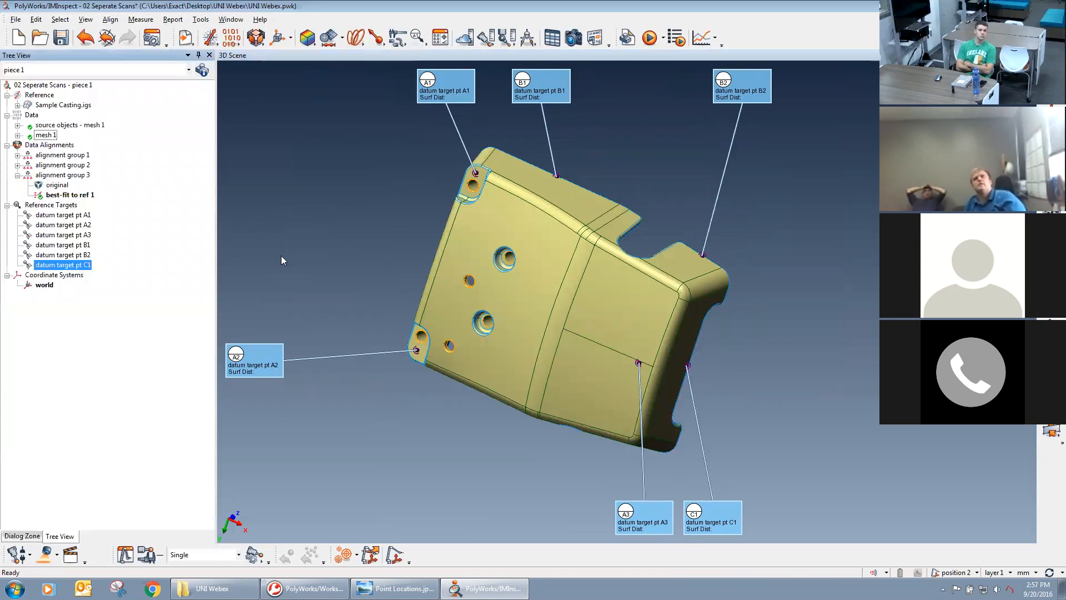
Extract the measured components of all six datum target points, A1 through C1.
click(55, 215)
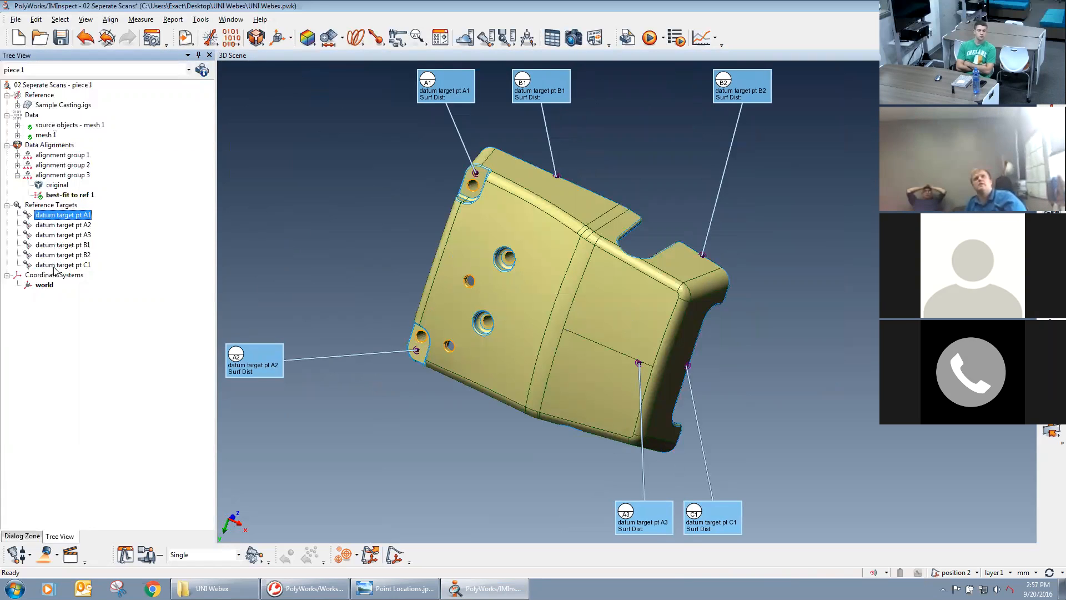
shift+click(65, 267)
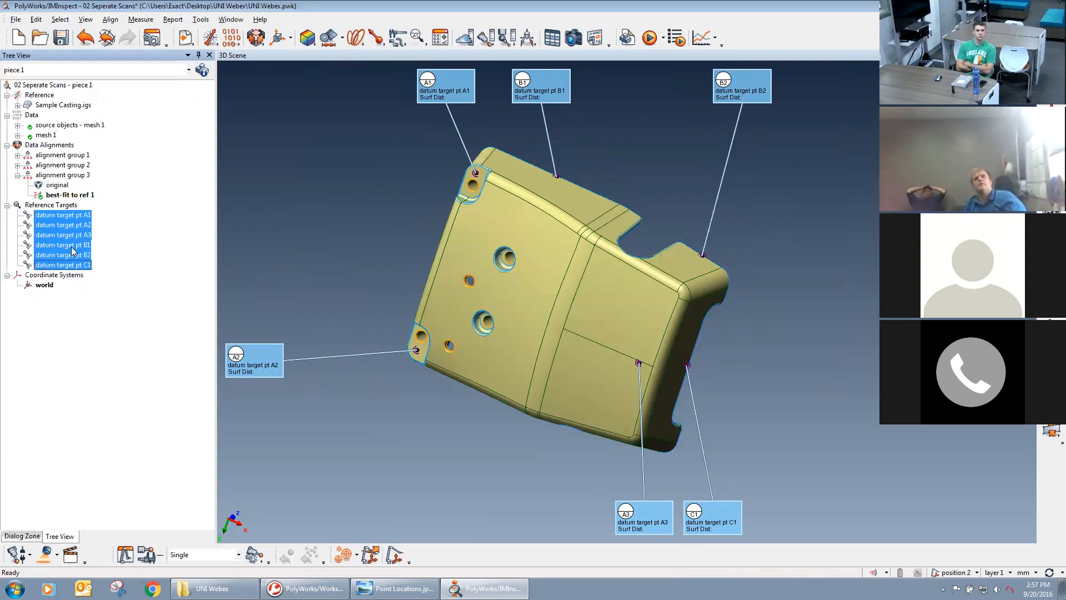
right_click(71, 249)
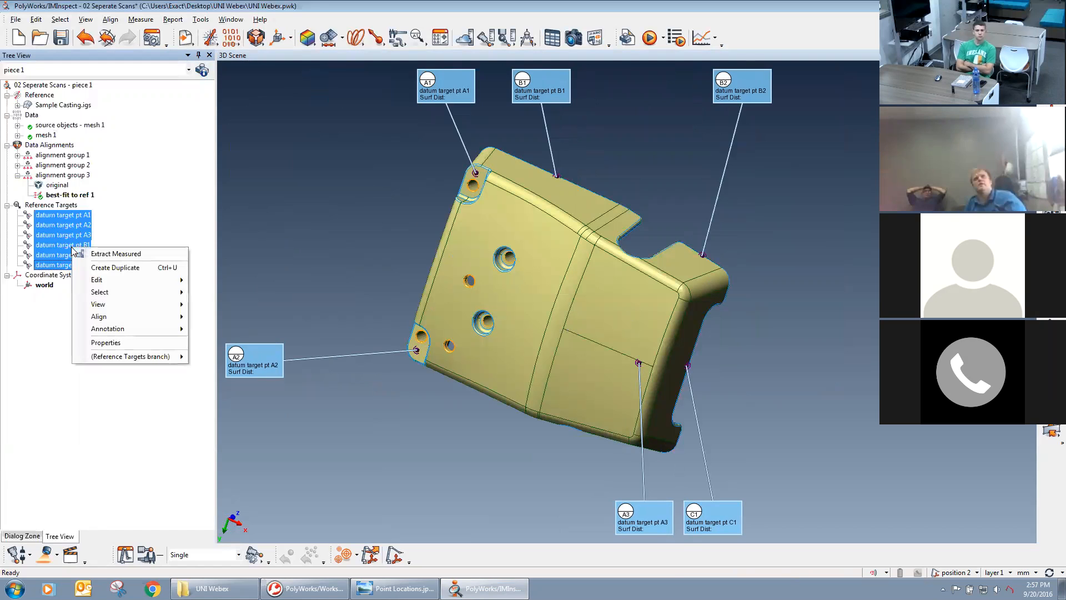
click(132, 254)
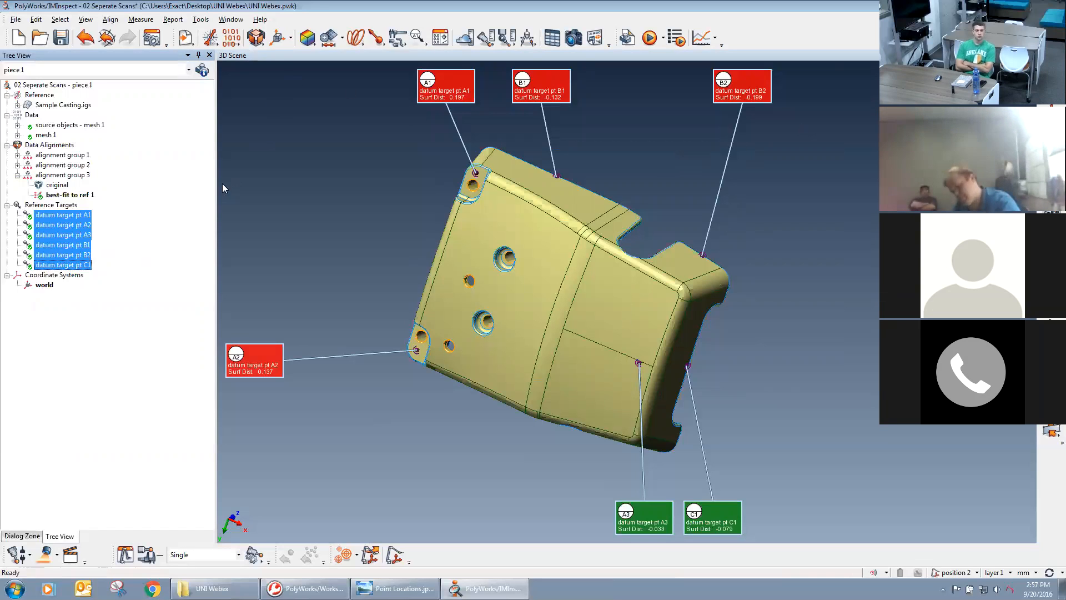
click(159, 233)
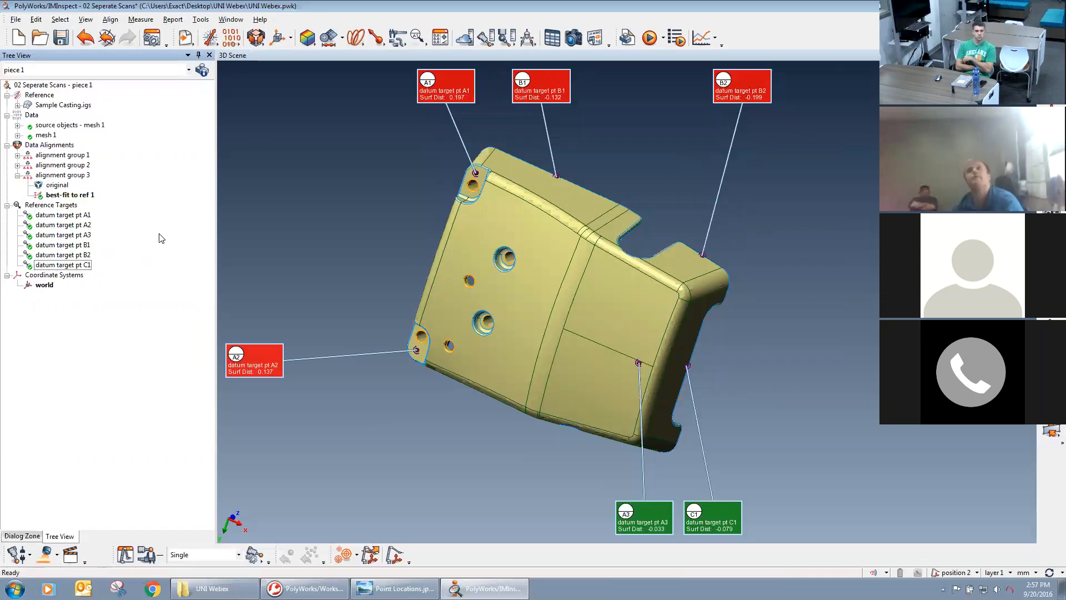
Create a datum reference frame from datum features A, B and C, and align the data to it.
click(255, 39)
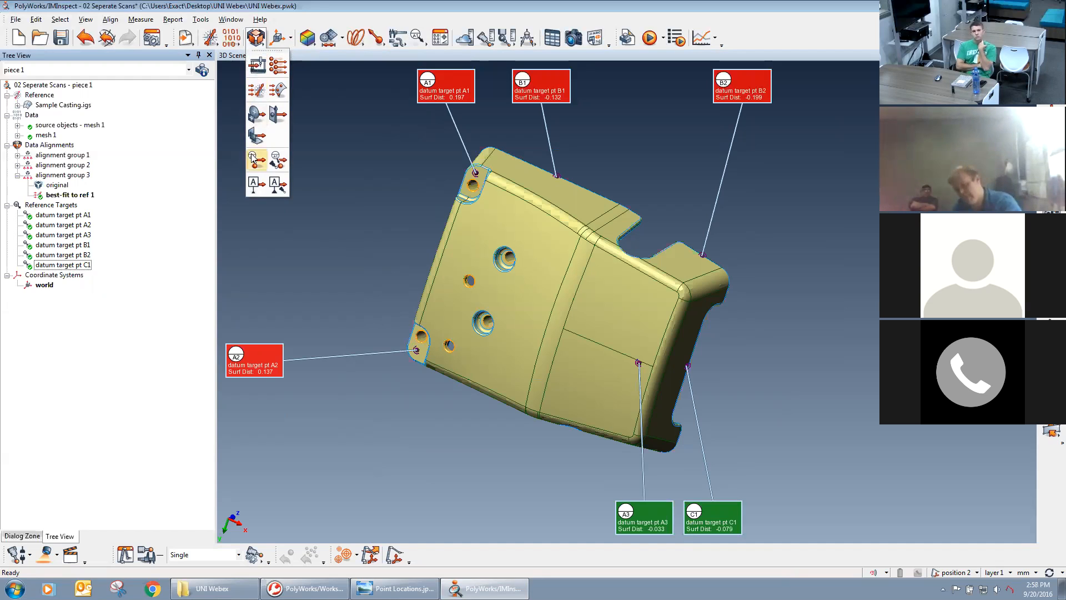
click(254, 187)
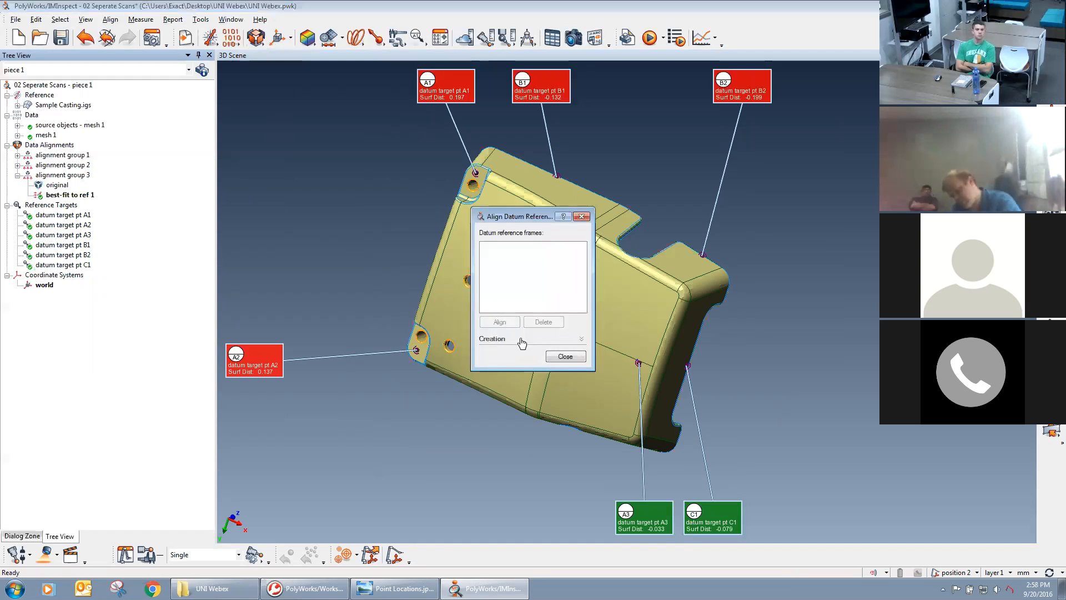
click(491, 339)
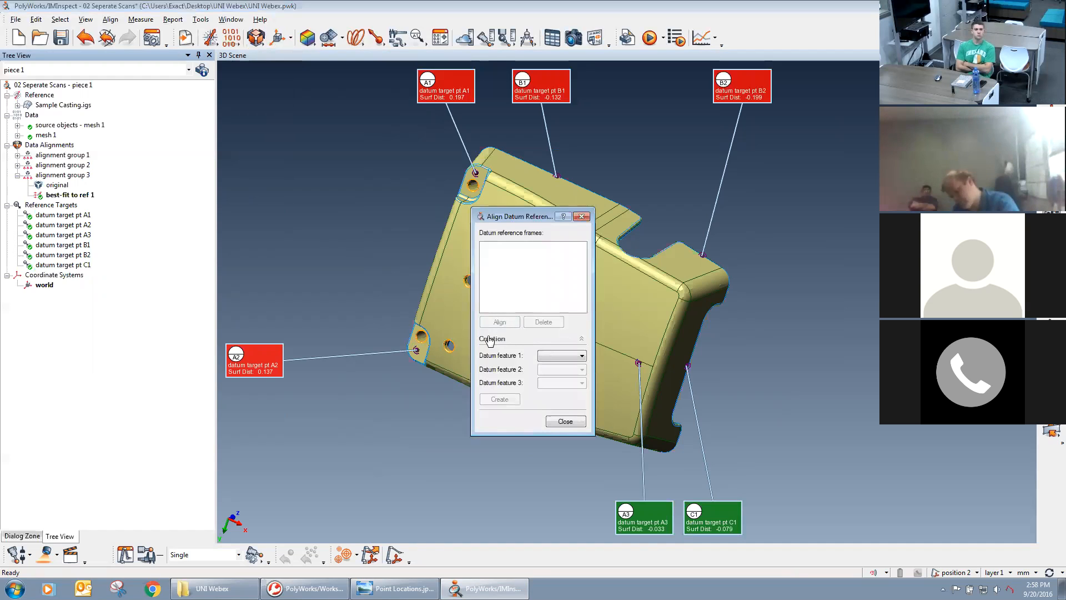
click(561, 359)
click(569, 373)
click(566, 369)
click(564, 387)
click(564, 383)
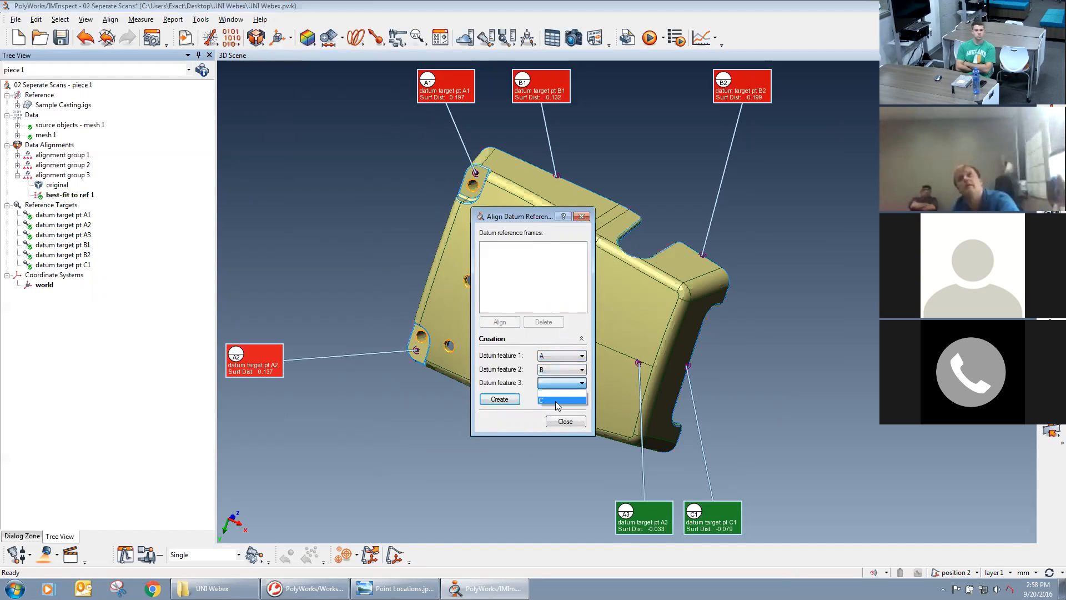
click(558, 401)
click(504, 400)
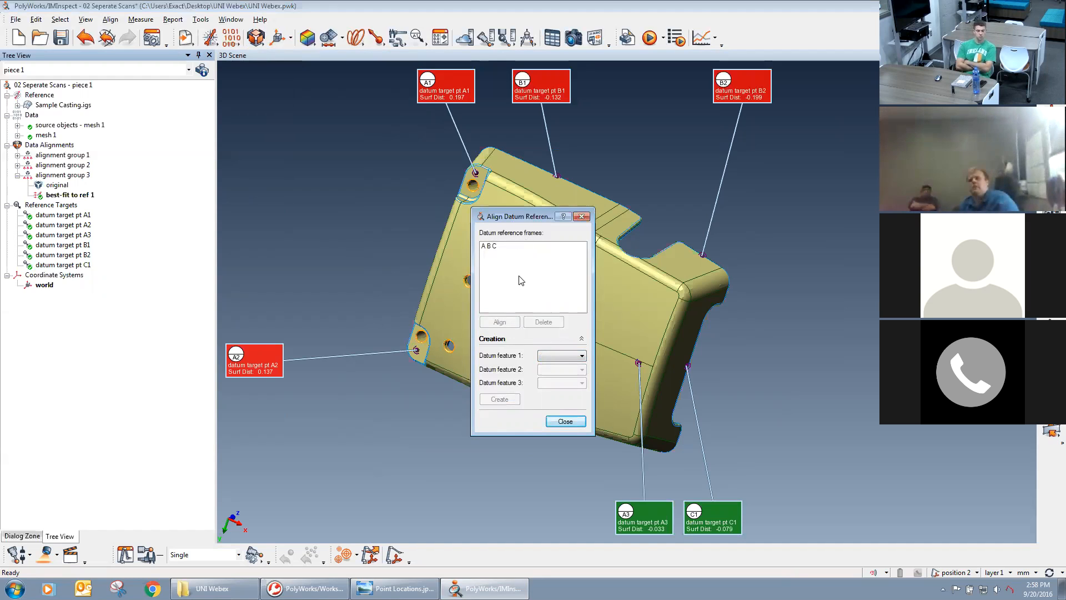
click(492, 247)
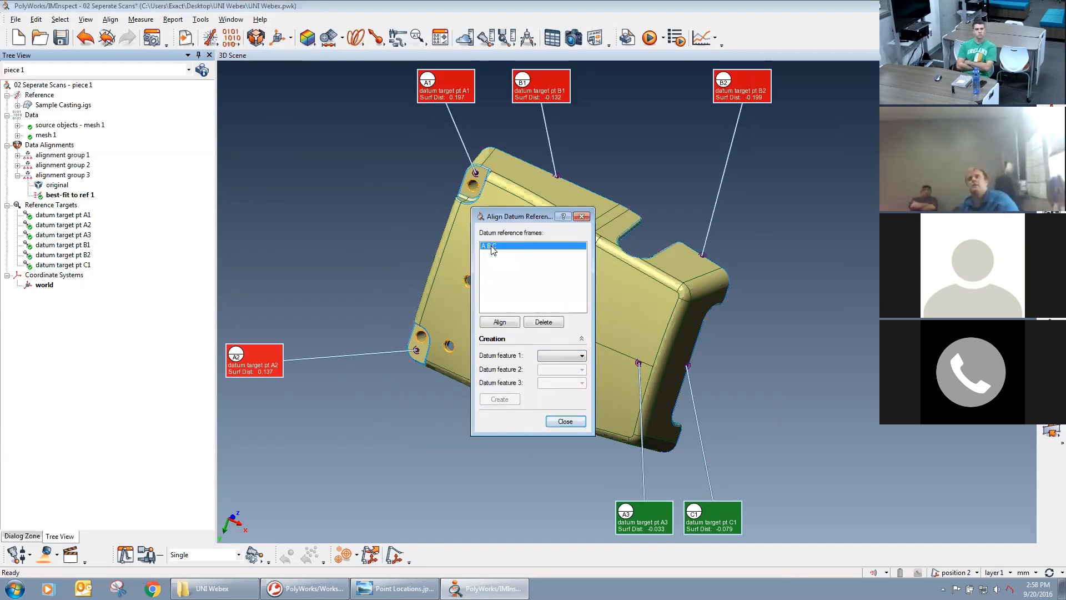
click(501, 322)
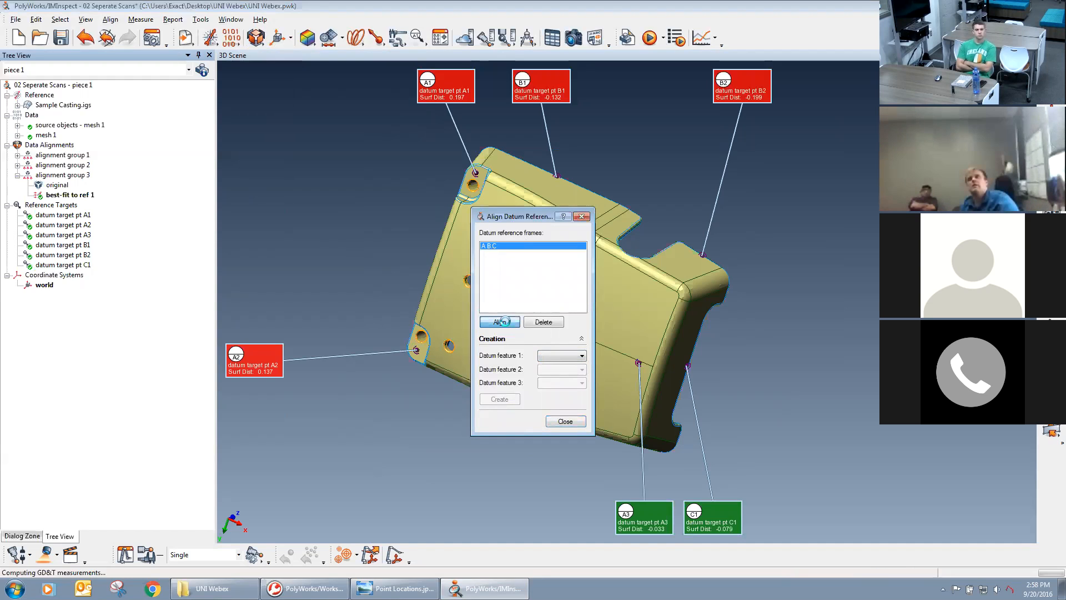
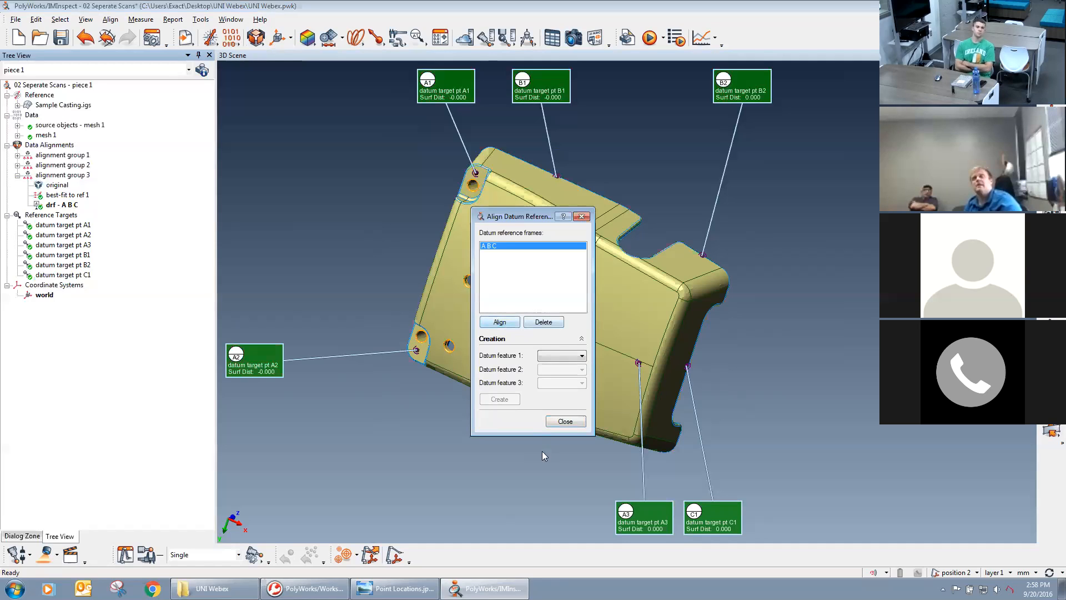
Close the datum reference frame alignment and display mesh 1 over the CAD model.
click(565, 421)
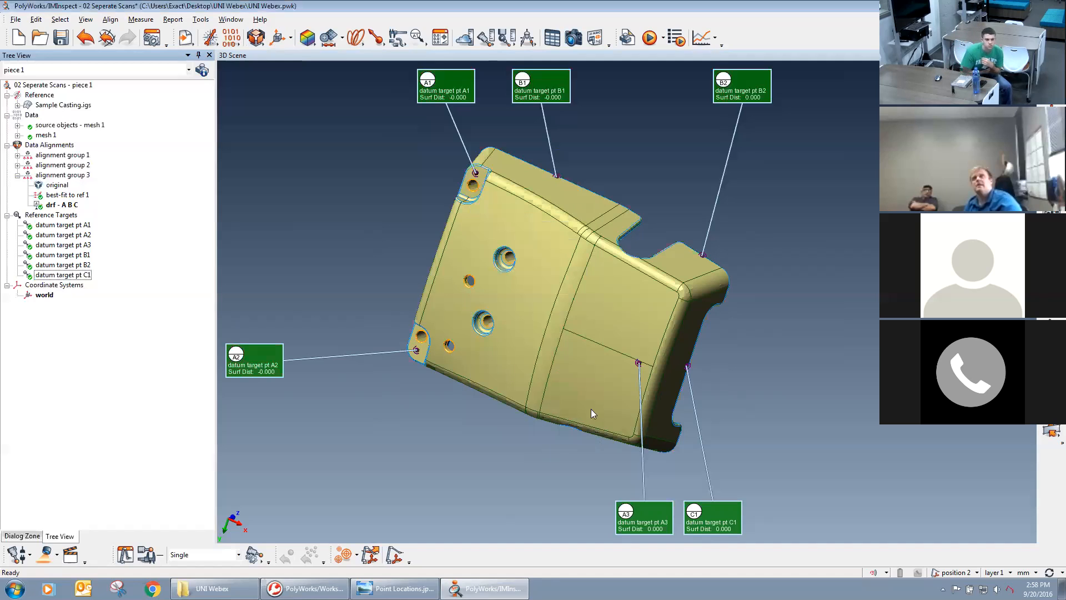
middle_click(46, 136)
drag(563, 276, 438, 104)
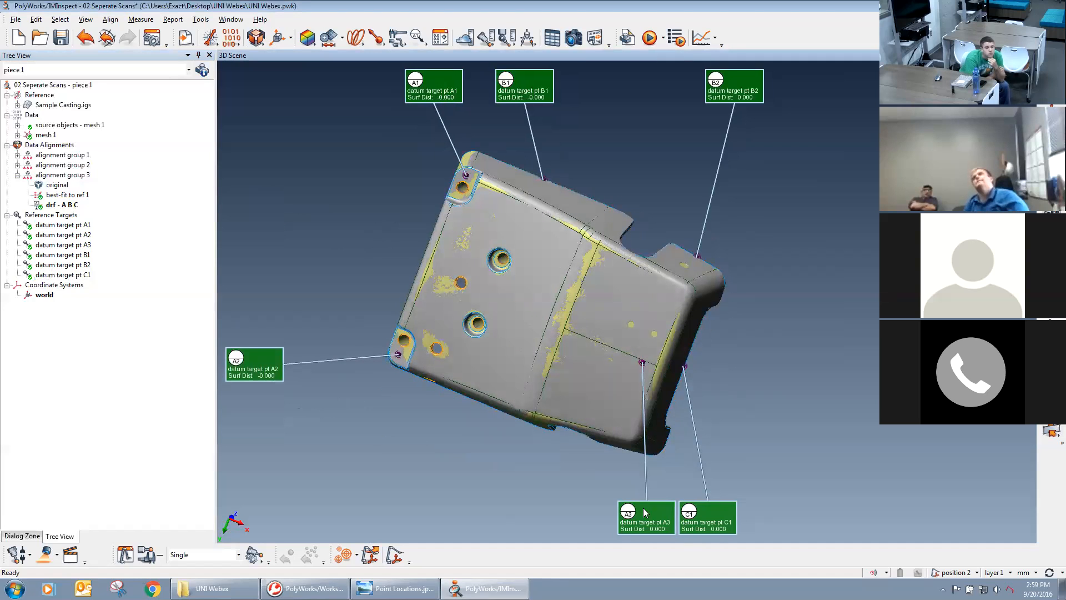
Examine from several sides how closely the datum-aligned mesh follows the CAD surfaces around the target points.
middle_drag(534, 300, 584, 306)
drag(583, 314, 532, 205)
drag(703, 253, 799, 364)
middle_drag(681, 343, 658, 348)
mouse_move(658, 348)
mouse_down()
mouse_move(649, 347)
mouse_move(651, 302)
mouse_up()
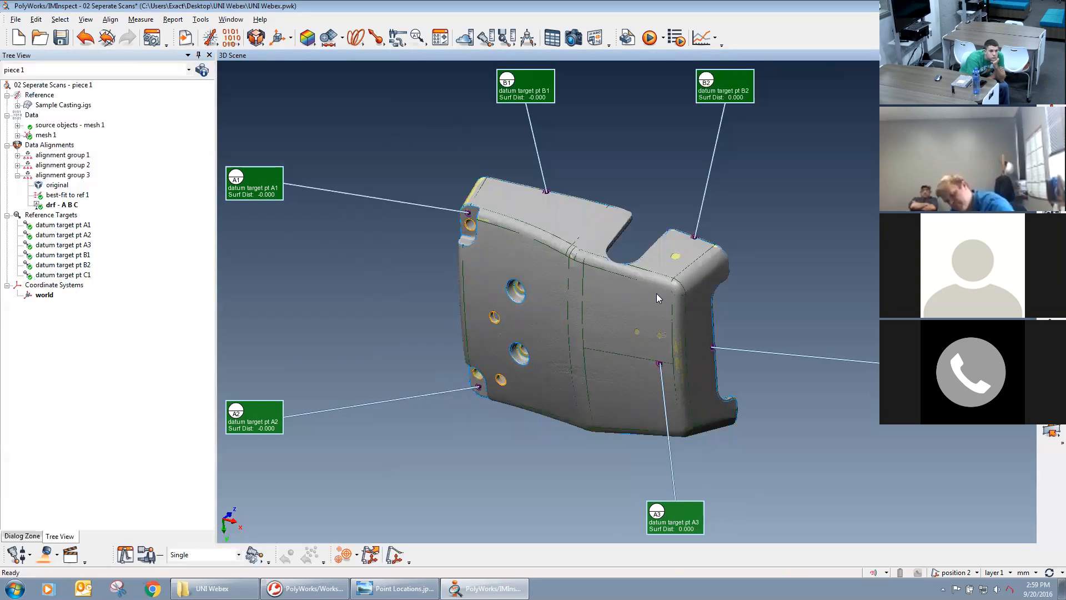
middle_drag(649, 329, 653, 327)
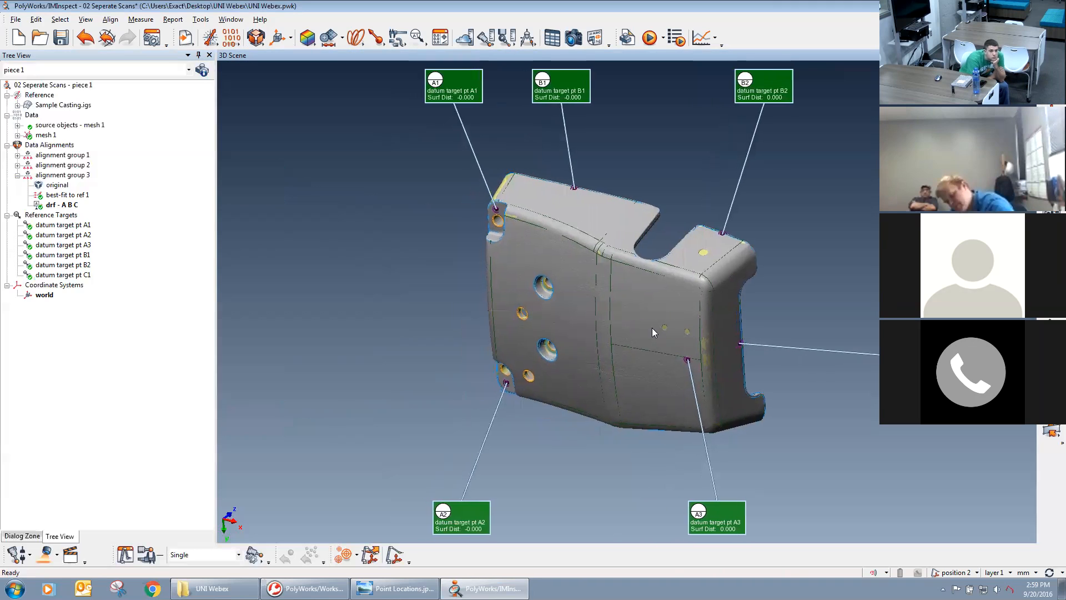
drag(632, 300, 559, 311)
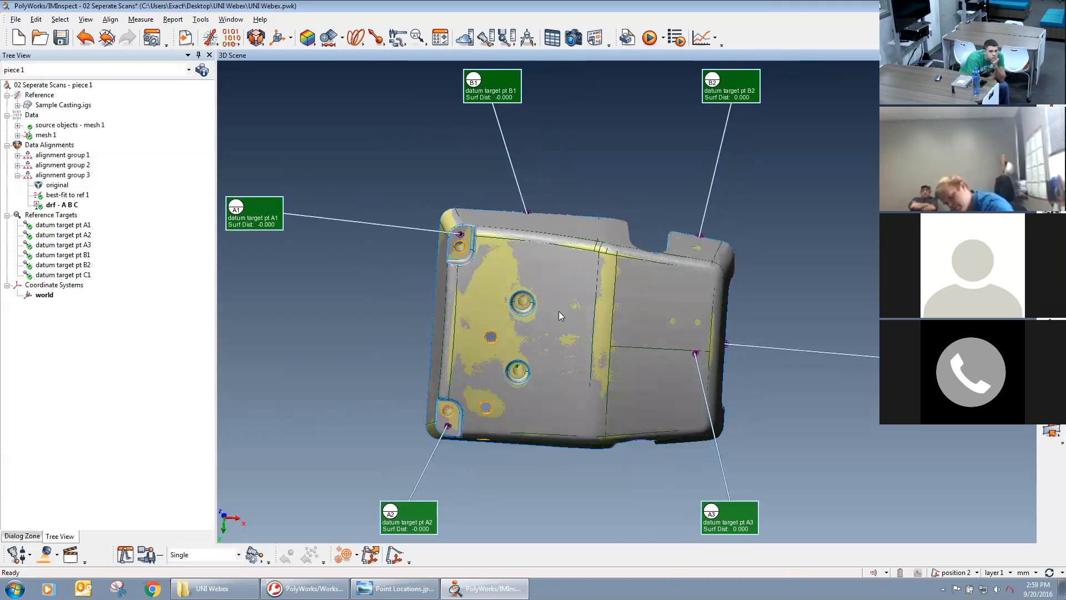
middle_drag(621, 298, 659, 271)
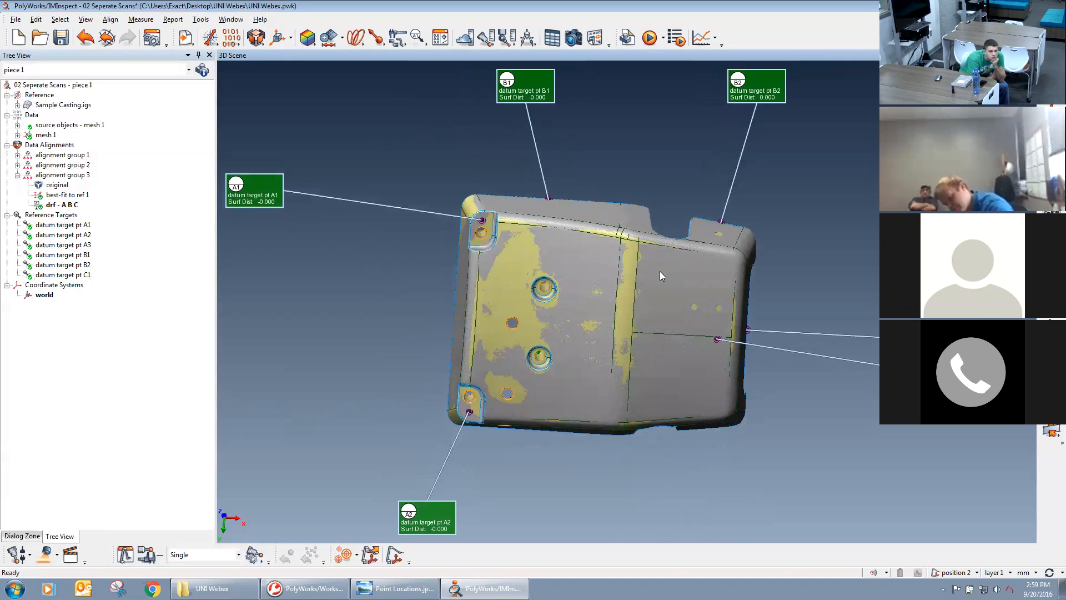
mouse_move(615, 255)
mouse_down()
mouse_move(640, 237)
mouse_move(642, 205)
mouse_up()
right_drag(642, 204, 654, 288)
middle_drag(654, 288, 646, 297)
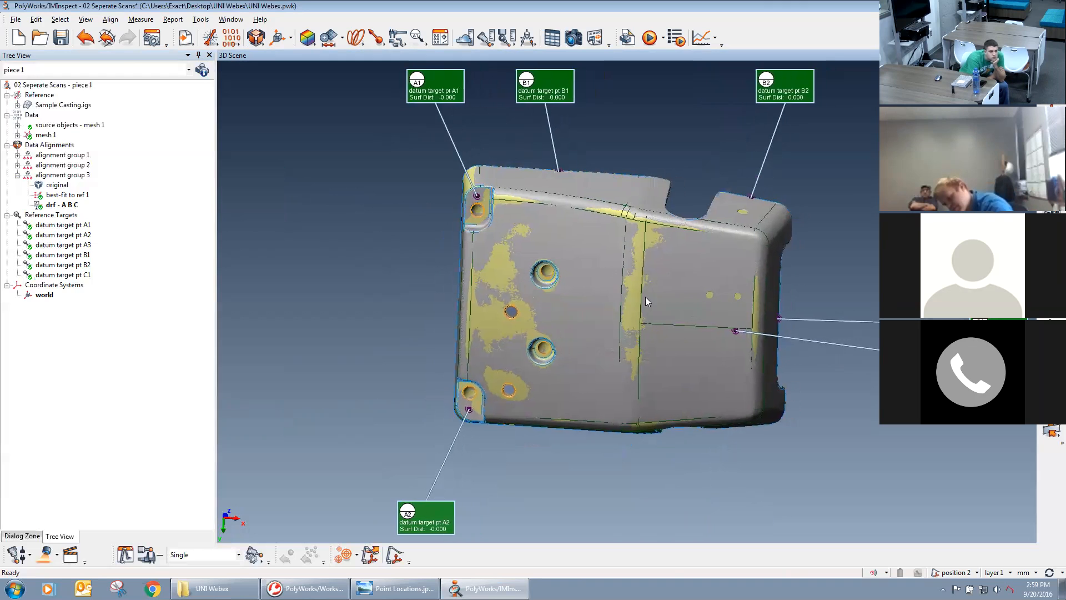
mouse_move(664, 335)
right_down()
mouse_move(659, 310)
mouse_move(649, 324)
right_up()
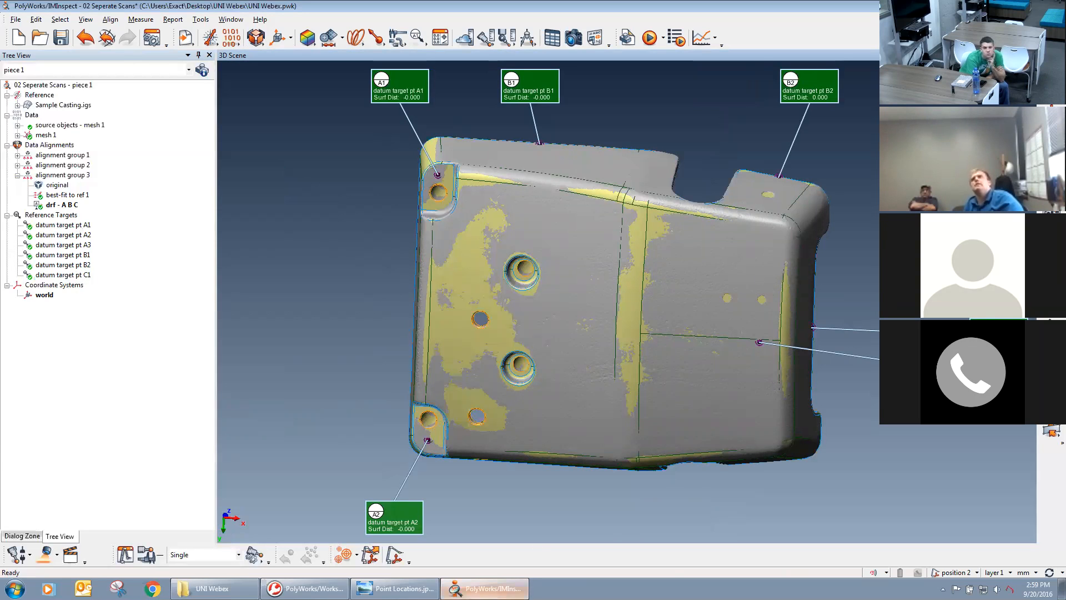
Close the 02 Seperate Scans project with its changes saved, and open the 03b Complete Mesh - Mix Datums project.
click(1054, 6)
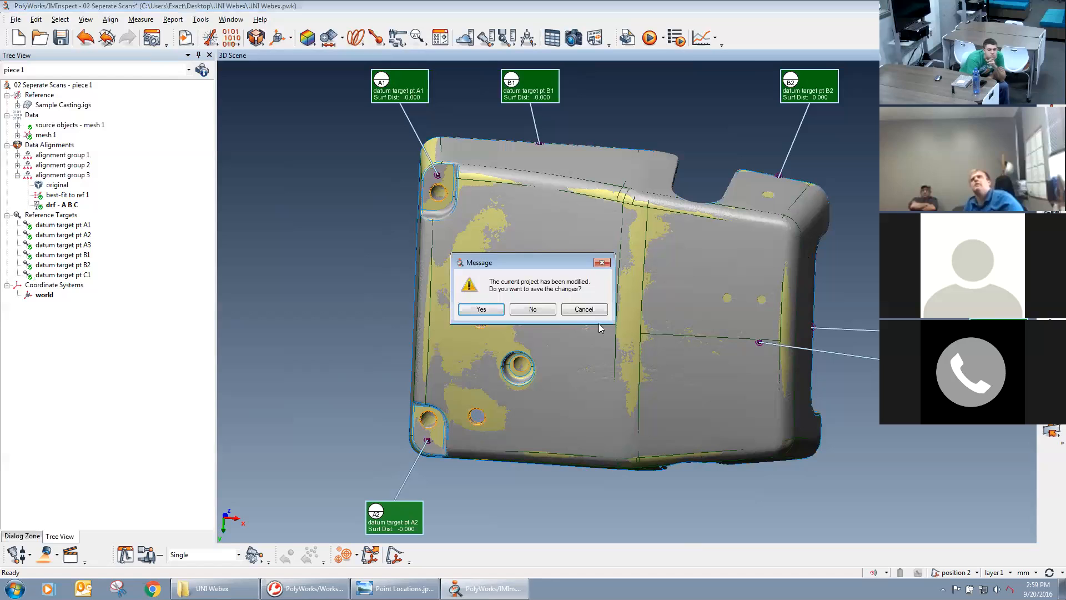
click(481, 309)
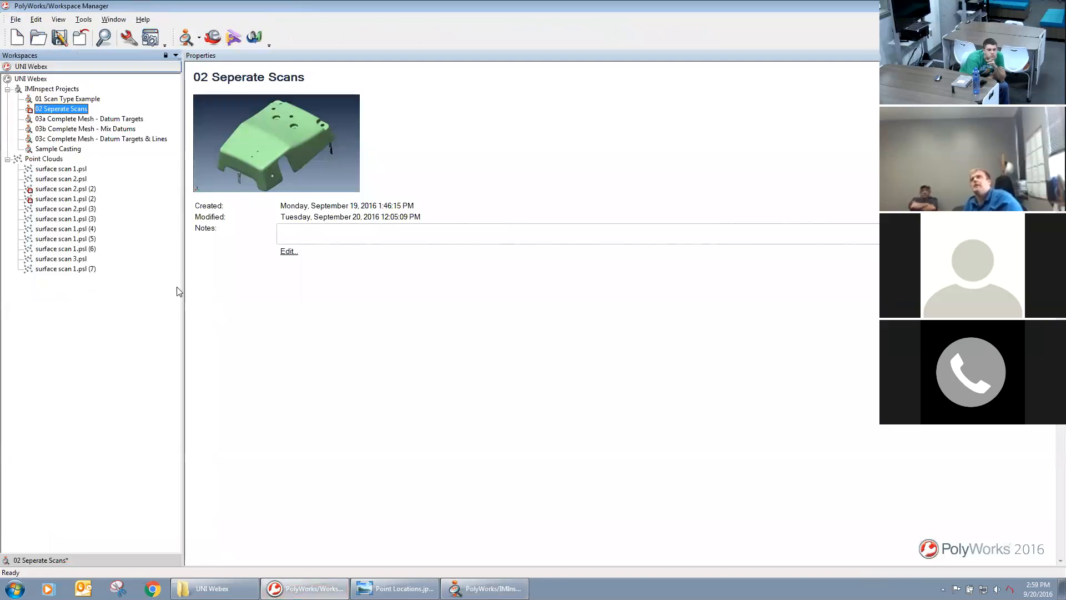
click(78, 121)
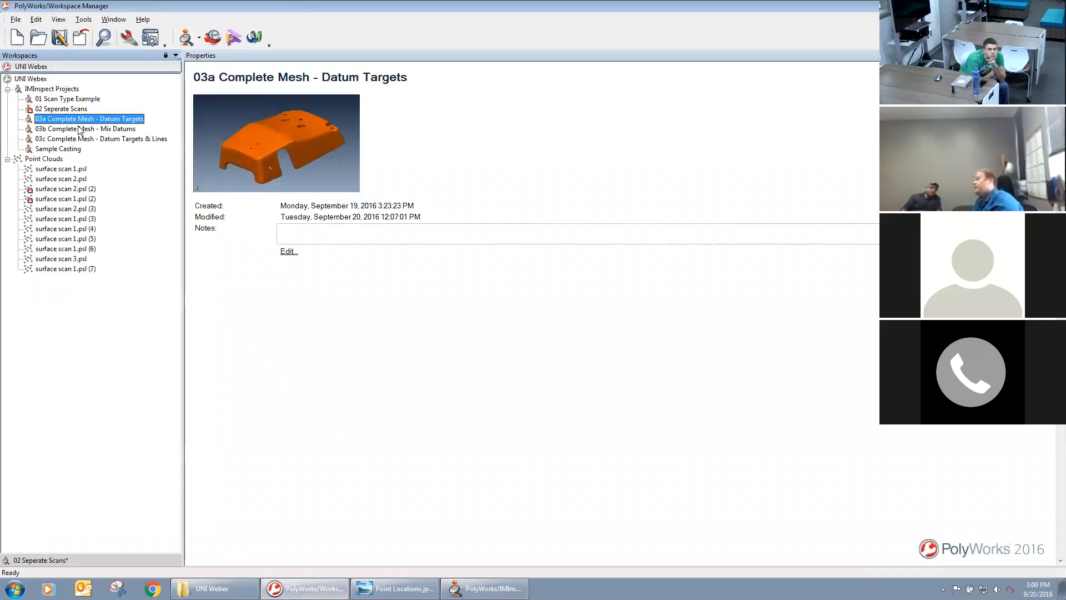
click(77, 130)
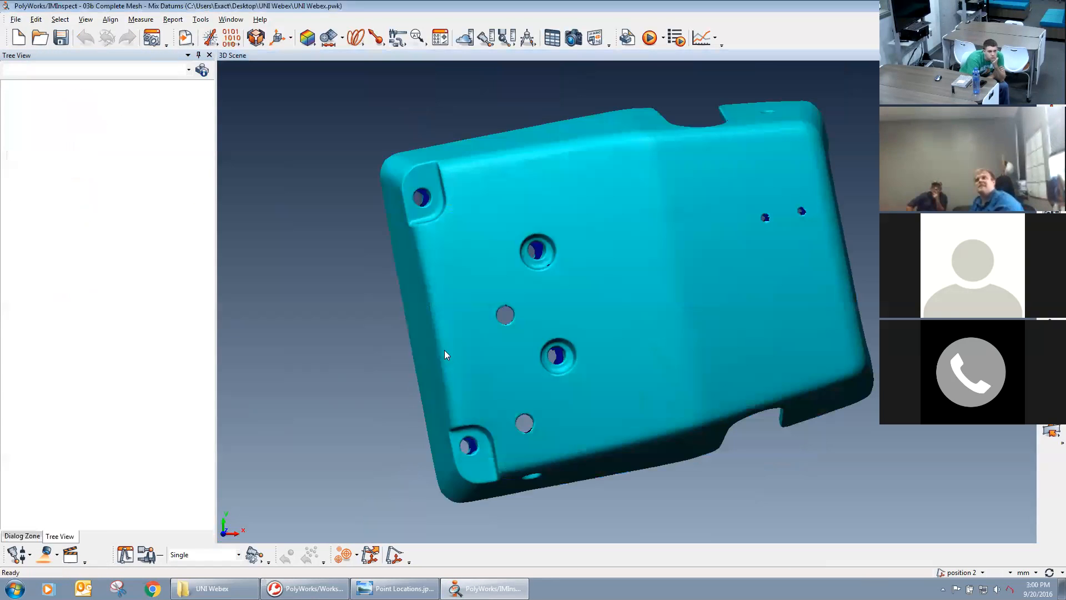
Import the Sample Casting.igs CAD model as the reference object.
right_drag(453, 165, 566, 300)
middle_drag(566, 299, 503, 259)
right_drag(503, 258, 545, 319)
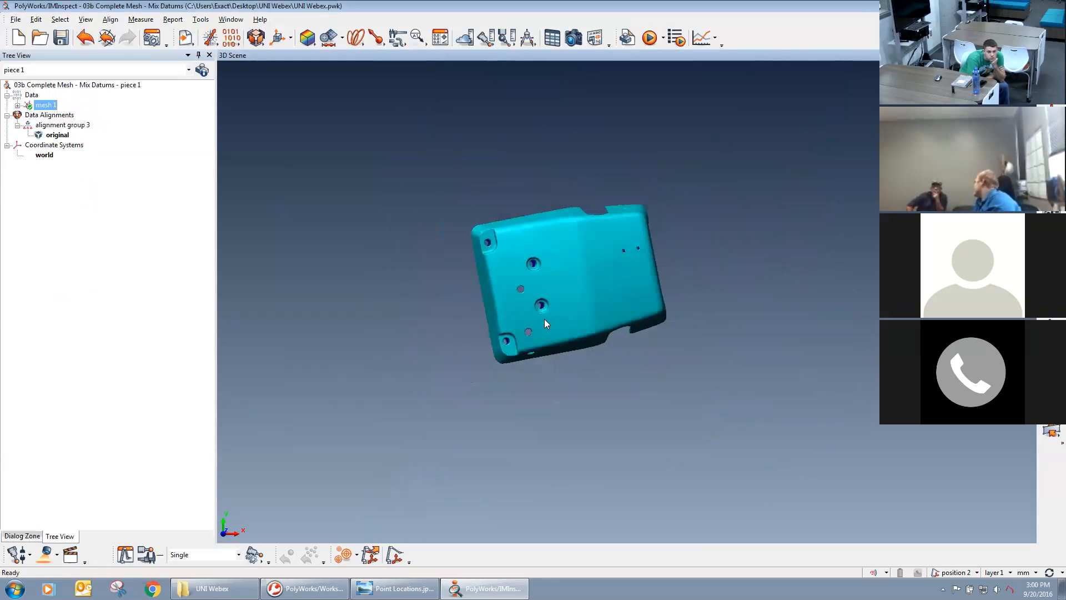
middle_drag(545, 319, 584, 310)
drag(585, 310, 572, 289)
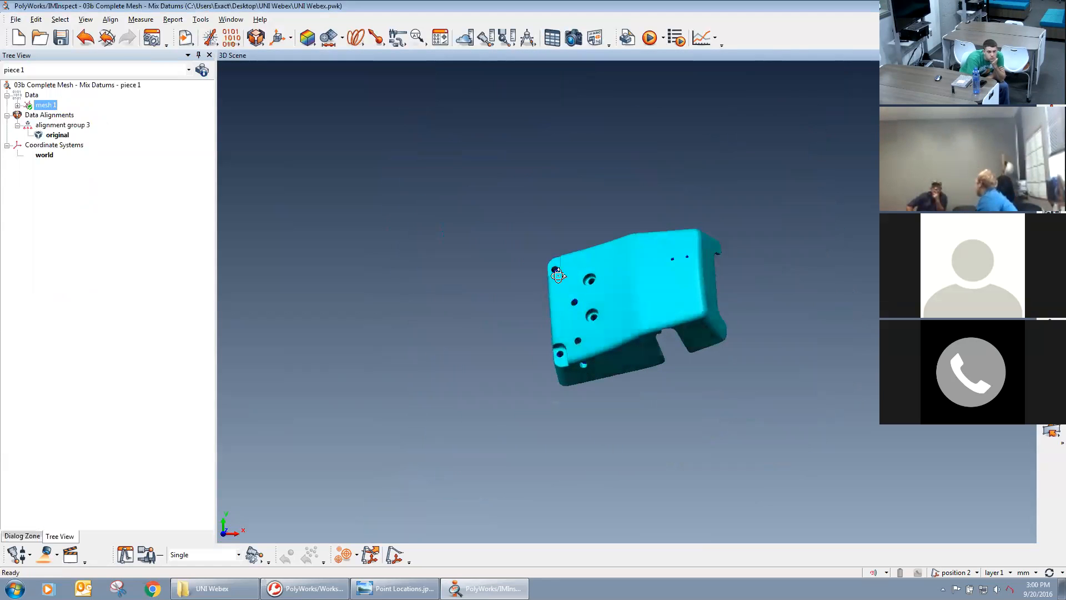
click(185, 39)
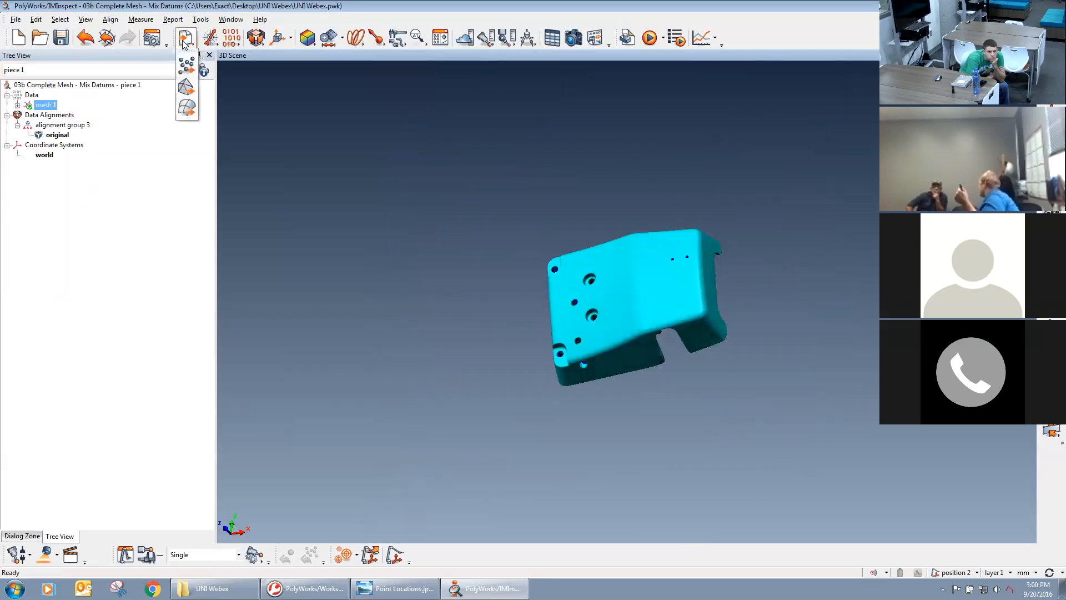
click(186, 107)
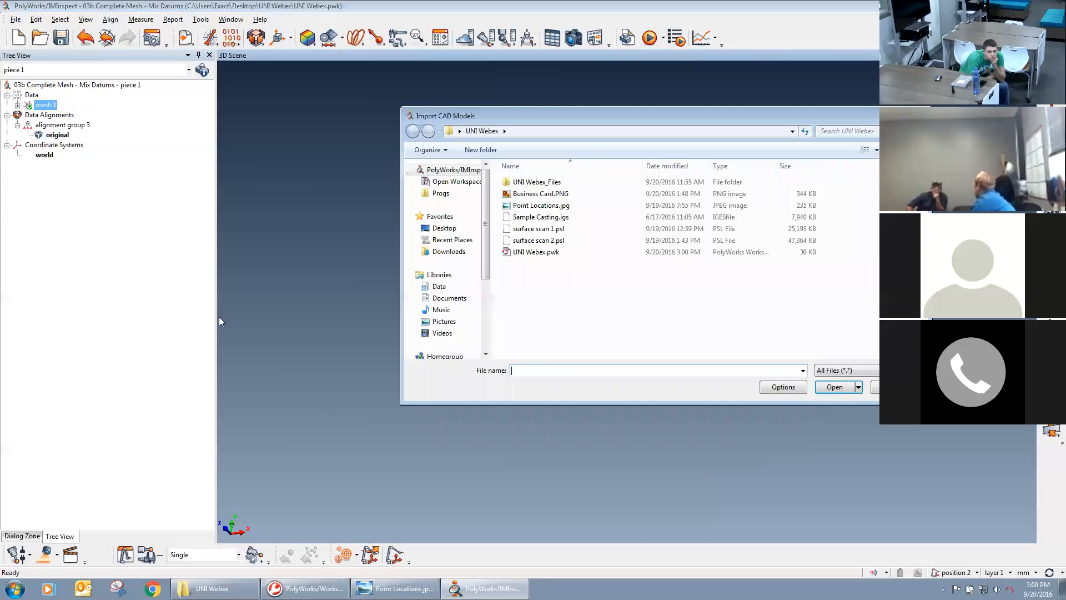
double_click(519, 219)
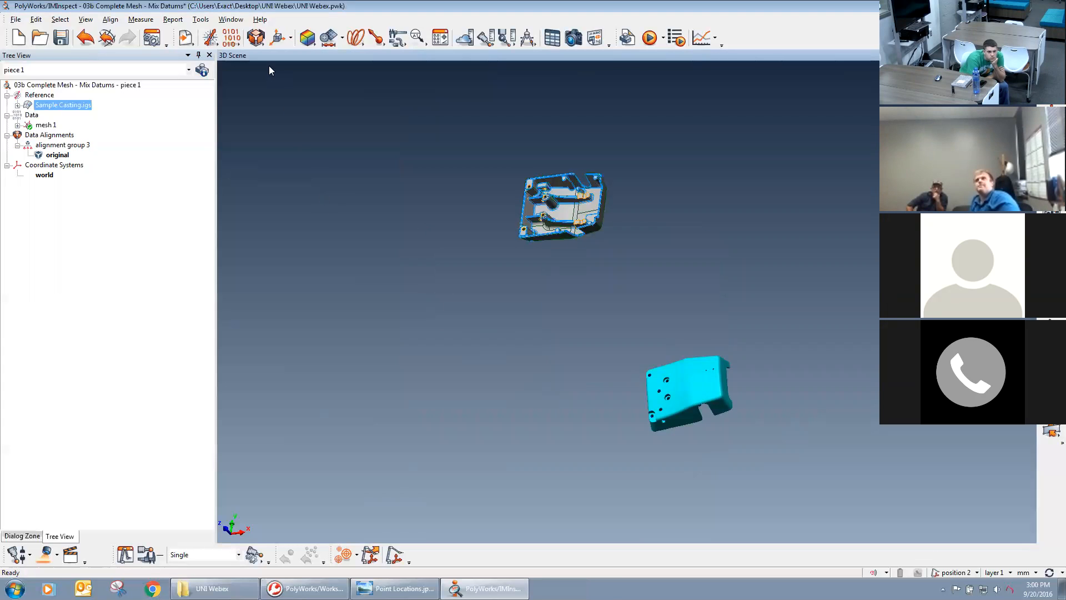
Best-fit the mesh surface data to Sample Casting.igs with automatic prealignment, a 4.000 max distance and 1/4 subsampling.
click(257, 39)
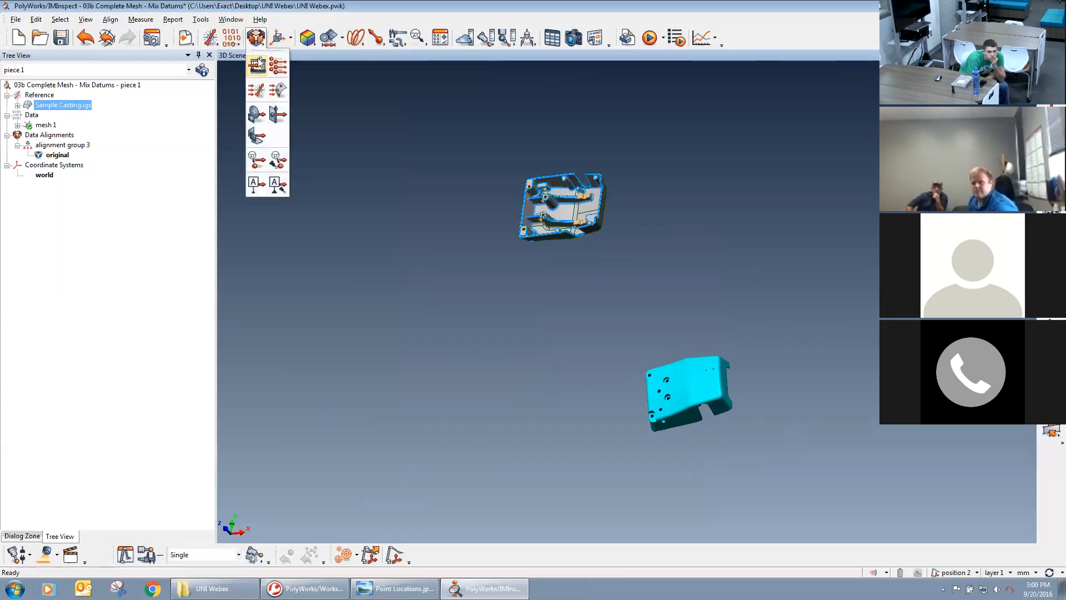
click(256, 91)
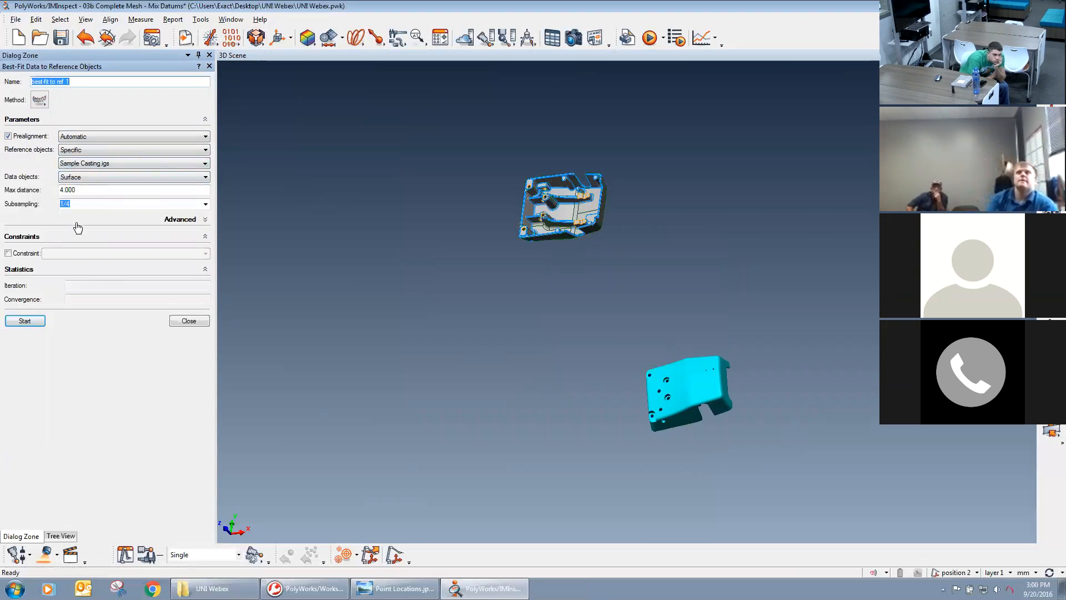
click(36, 324)
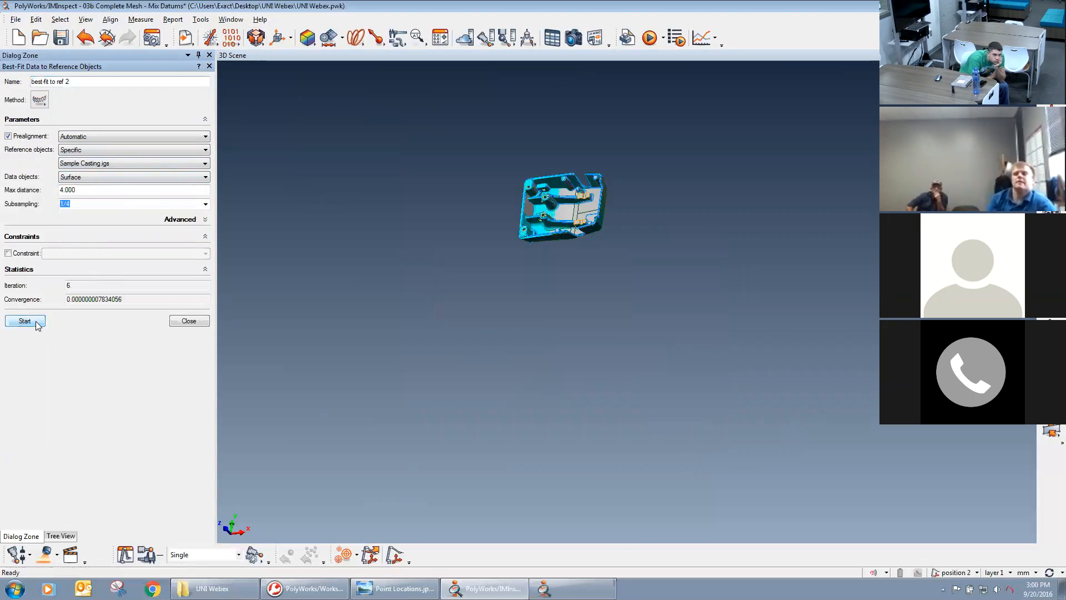
drag(516, 226, 450, 192)
click(188, 322)
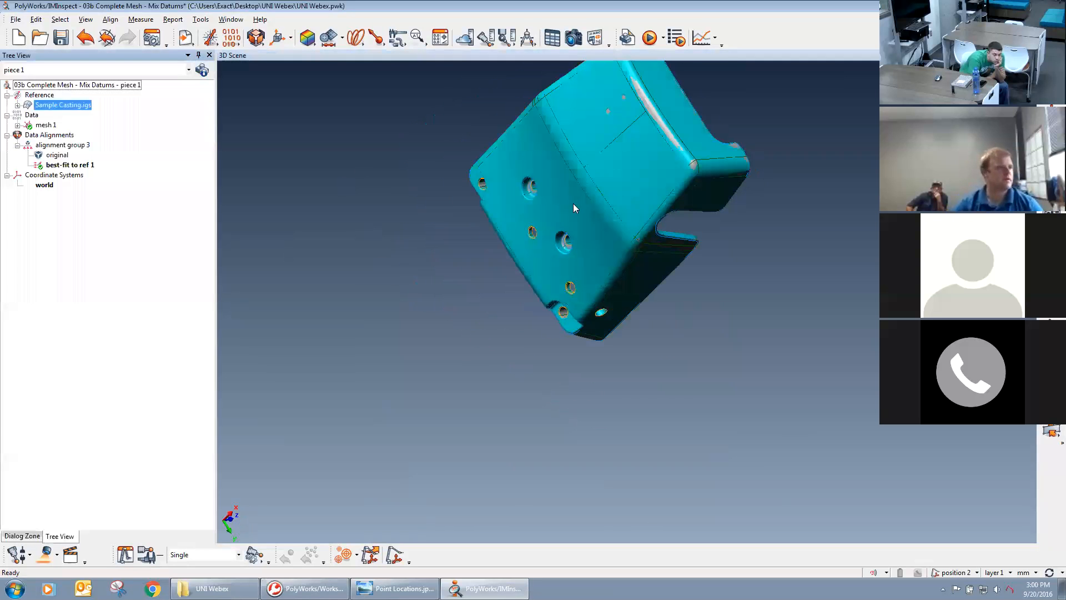
Hide mesh 1 so that only the reference CAD model is displayed.
middle_drag(575, 205, 567, 314)
drag(567, 318, 622, 318)
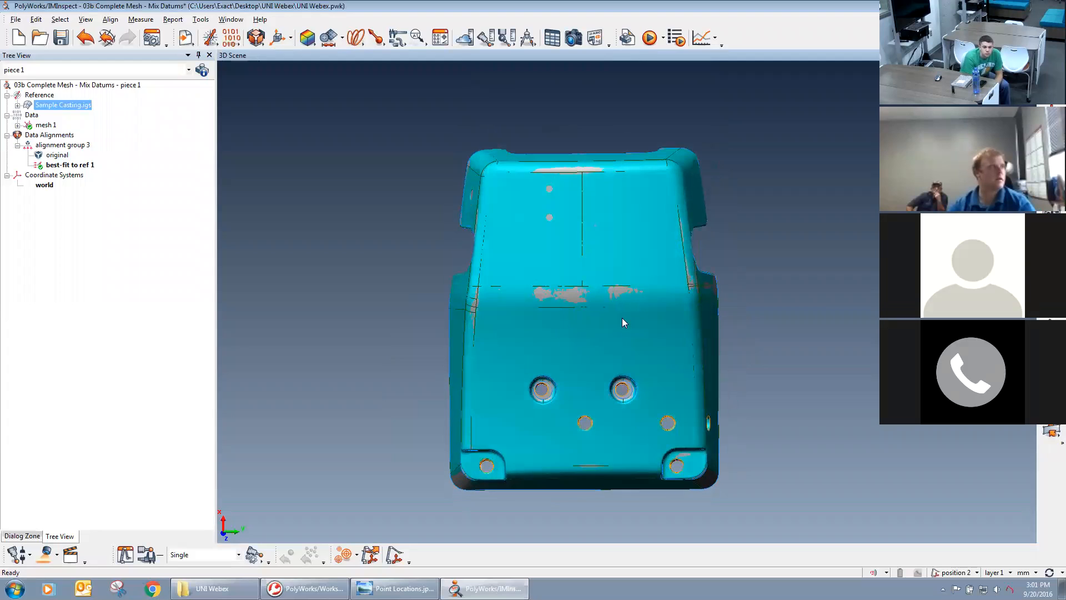
middle_click(48, 126)
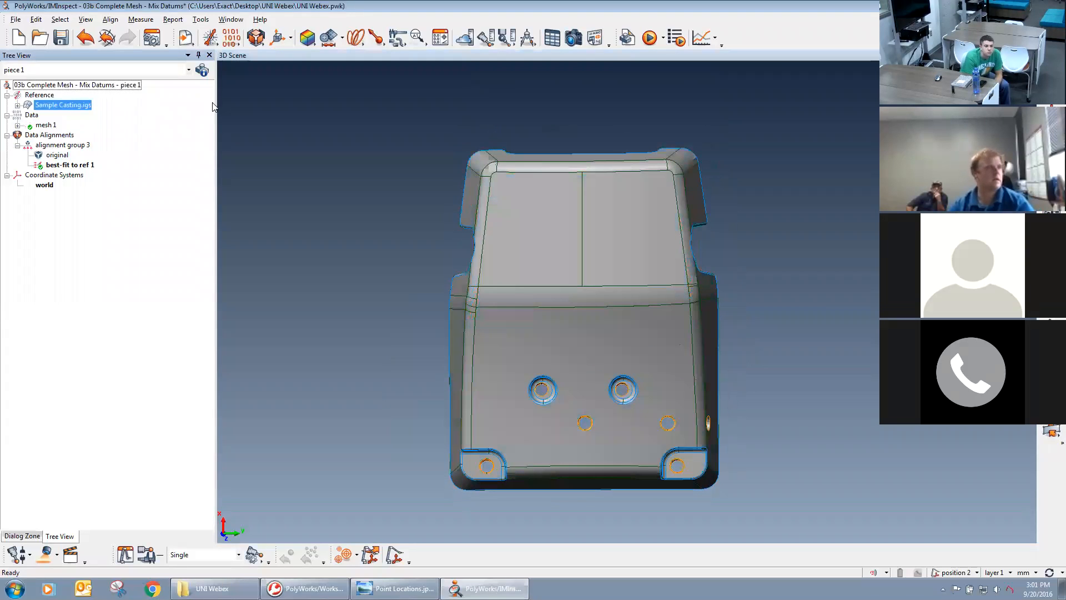
Start creating surface reference target points with datum target label A1 and set the creation method to Numerically.
click(421, 44)
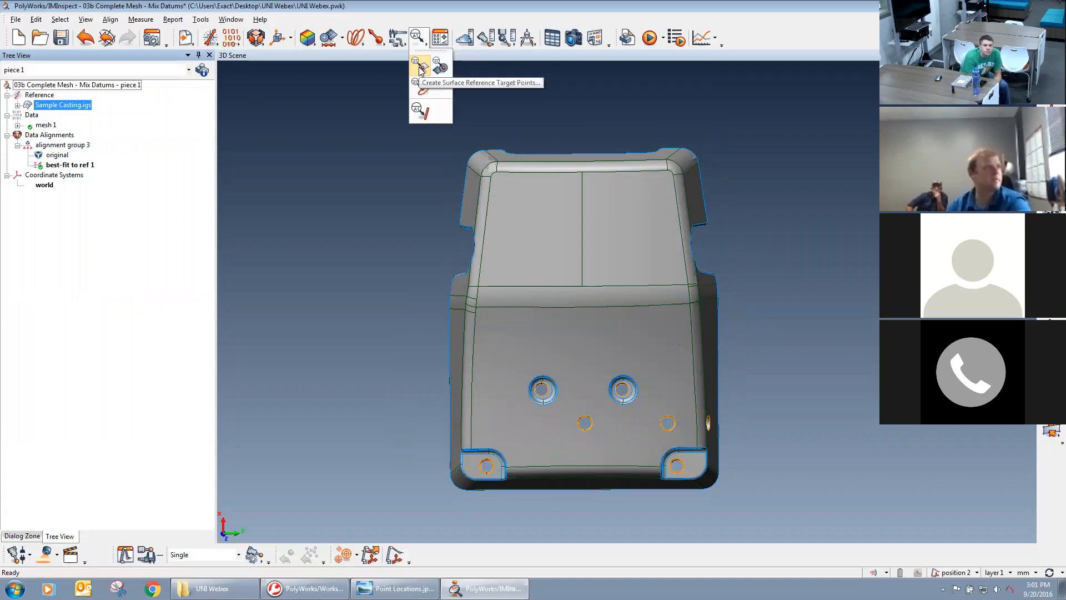
click(420, 68)
click(182, 95)
click(119, 129)
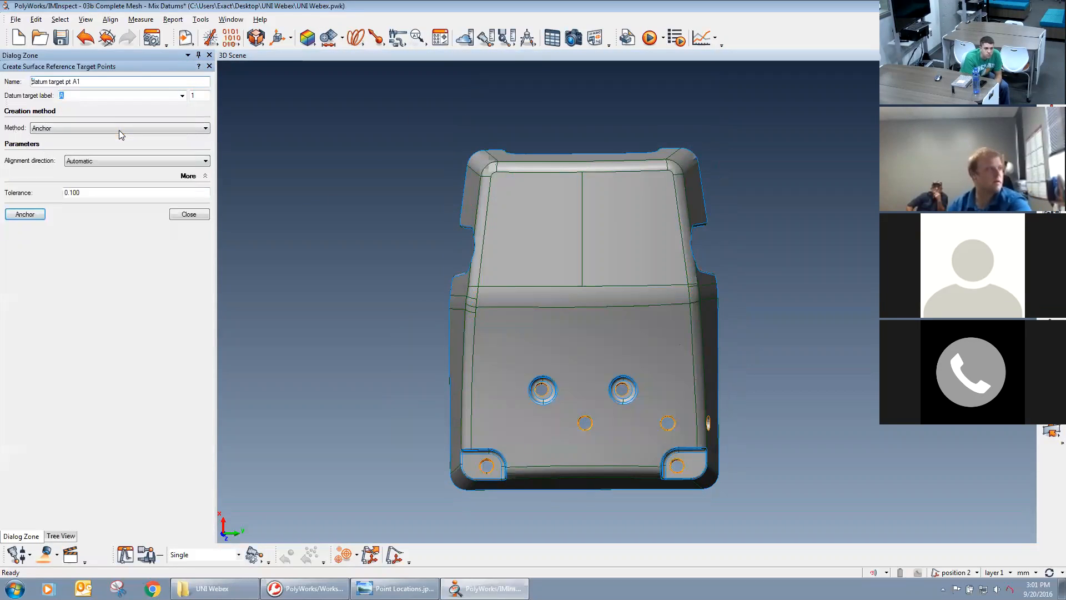
click(49, 129)
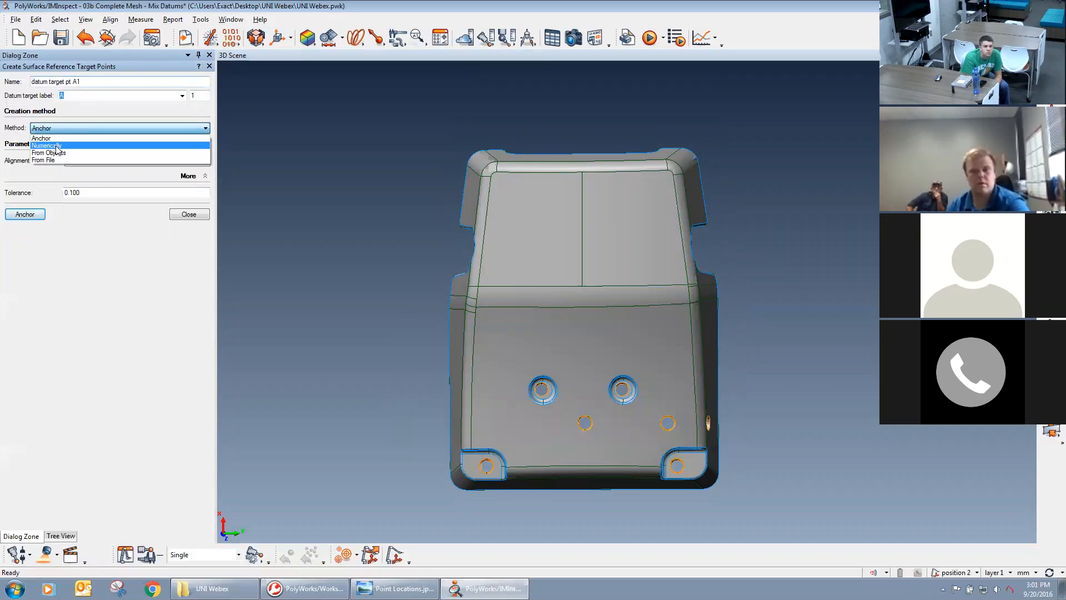
click(57, 146)
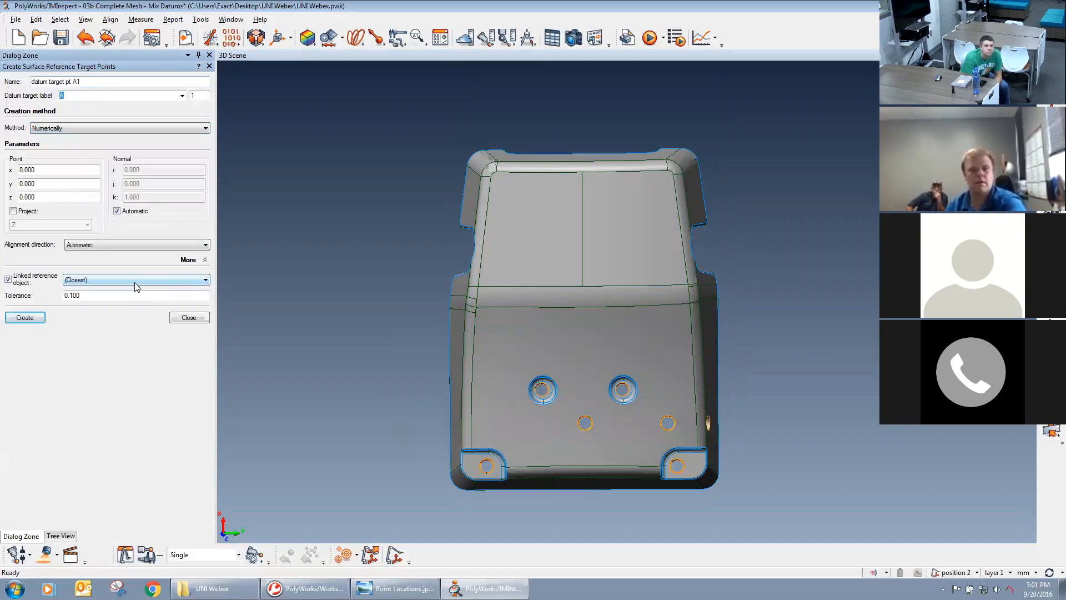
Check the target point's coordinate fields and the casting's orientation against the world axes.
drag(55, 171, 7, 202)
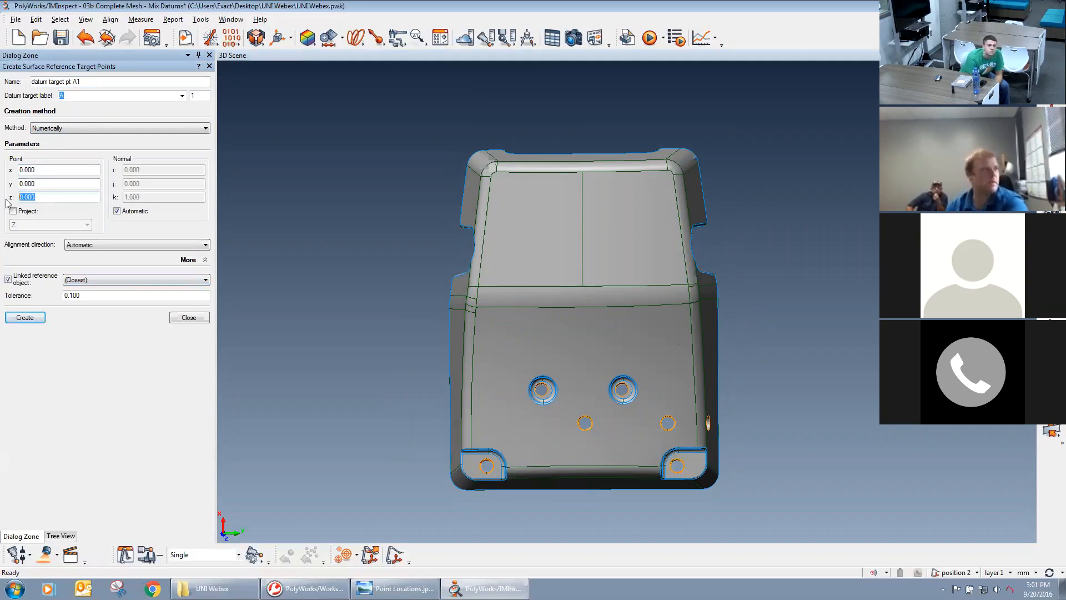
click(44, 185)
middle_drag(554, 293, 548, 267)
middle_drag(460, 395, 462, 393)
middle_drag(551, 403, 551, 409)
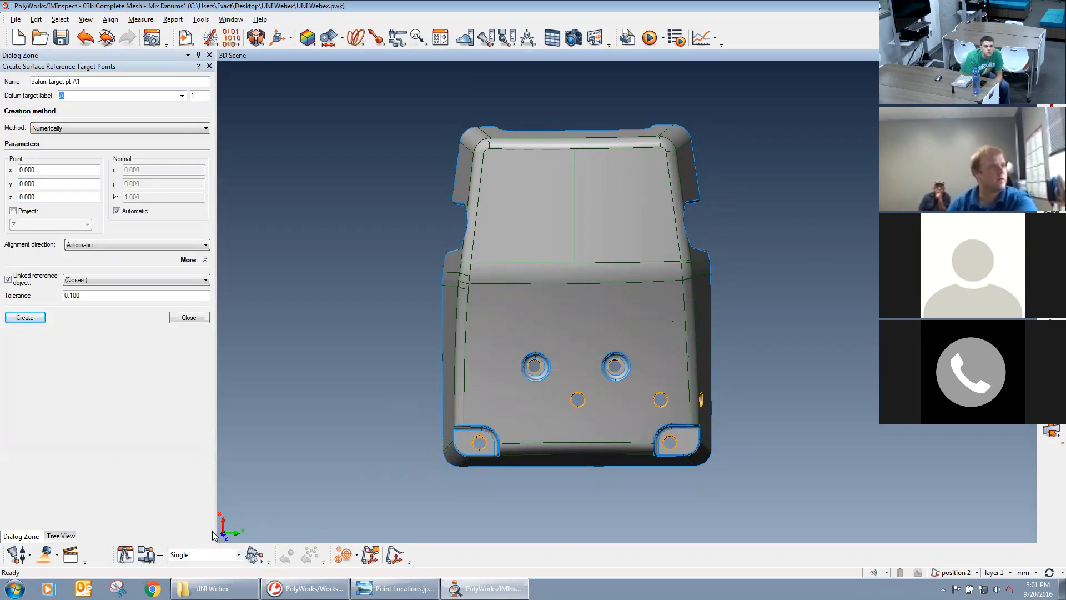
key(ctrl)
key(ctrl)
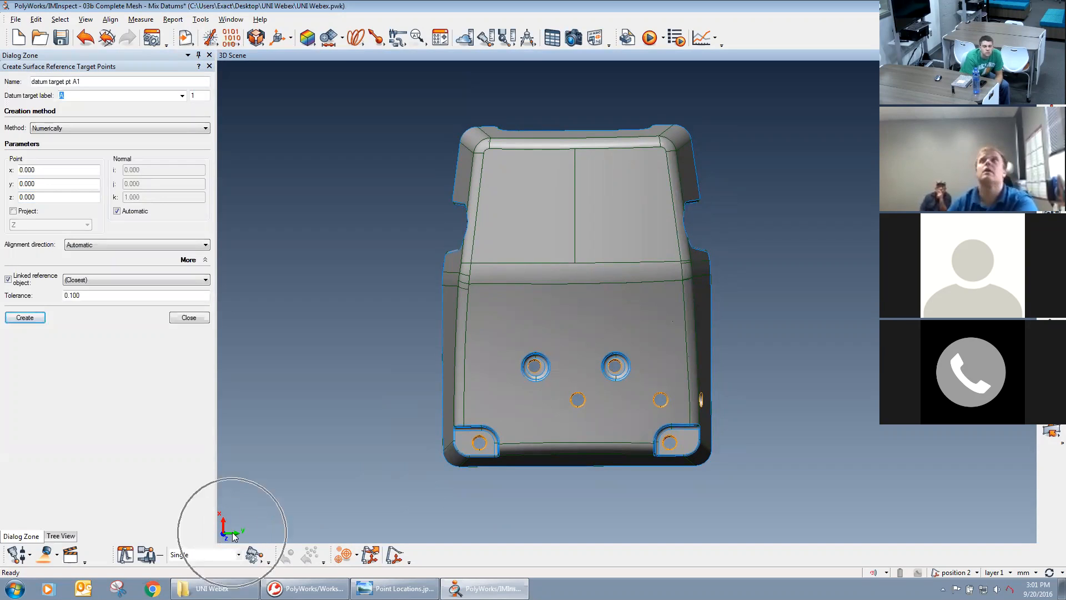
drag(310, 523, 481, 414)
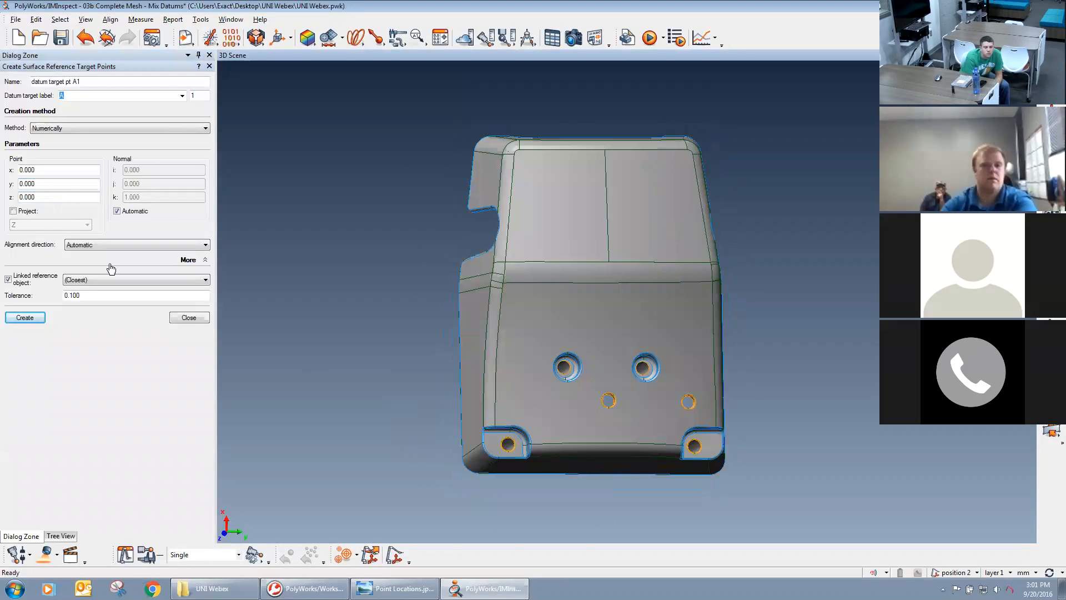
Enable projection of the target point along the Z axis.
click(13, 211)
click(40, 225)
click(21, 224)
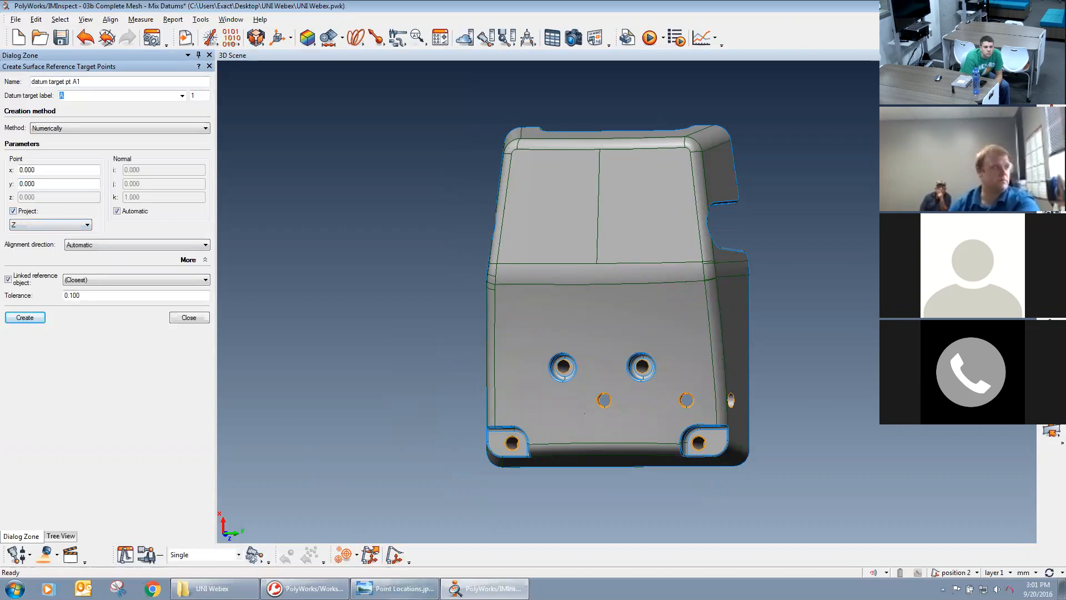
Look up A1 in the Point Locations.jpg image and create datum target point A1 at X -50, Y -77.
click(397, 588)
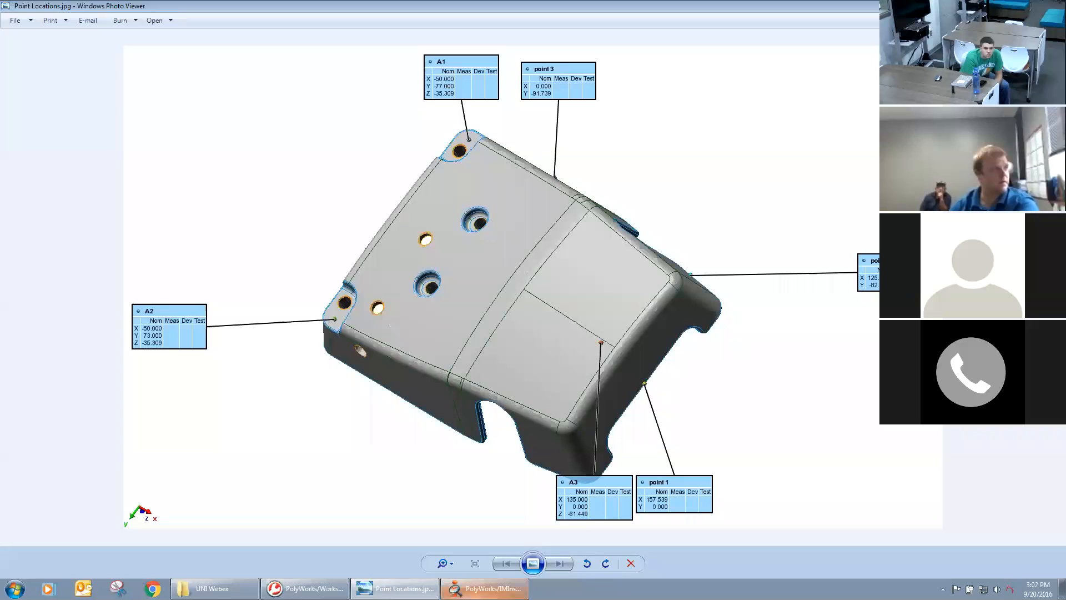
click(472, 589)
drag(51, 170, 3, 161)
text(-)
key(Tab)
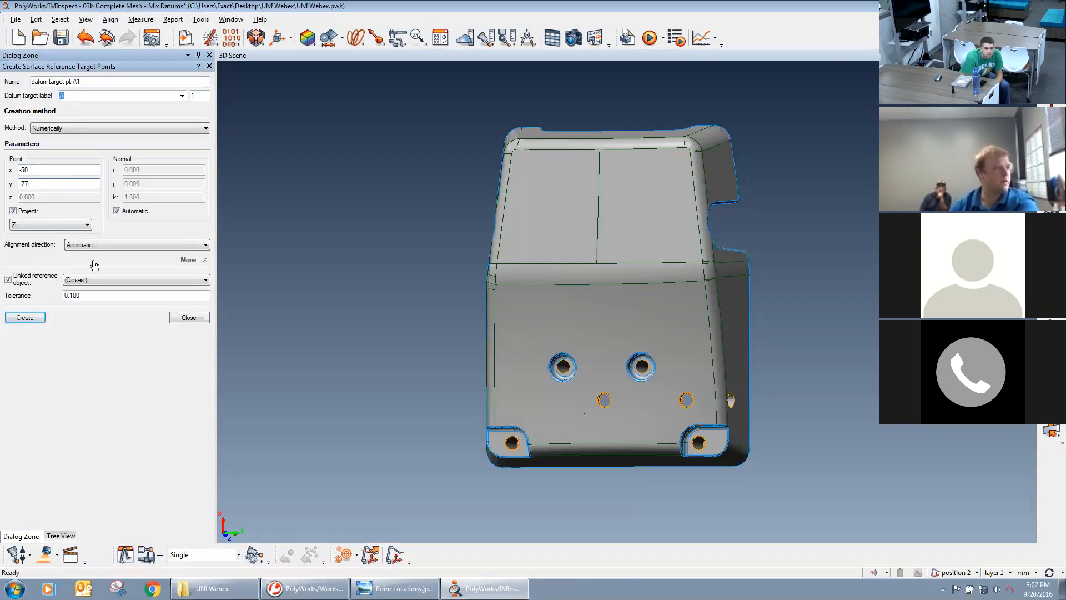
click(40, 319)
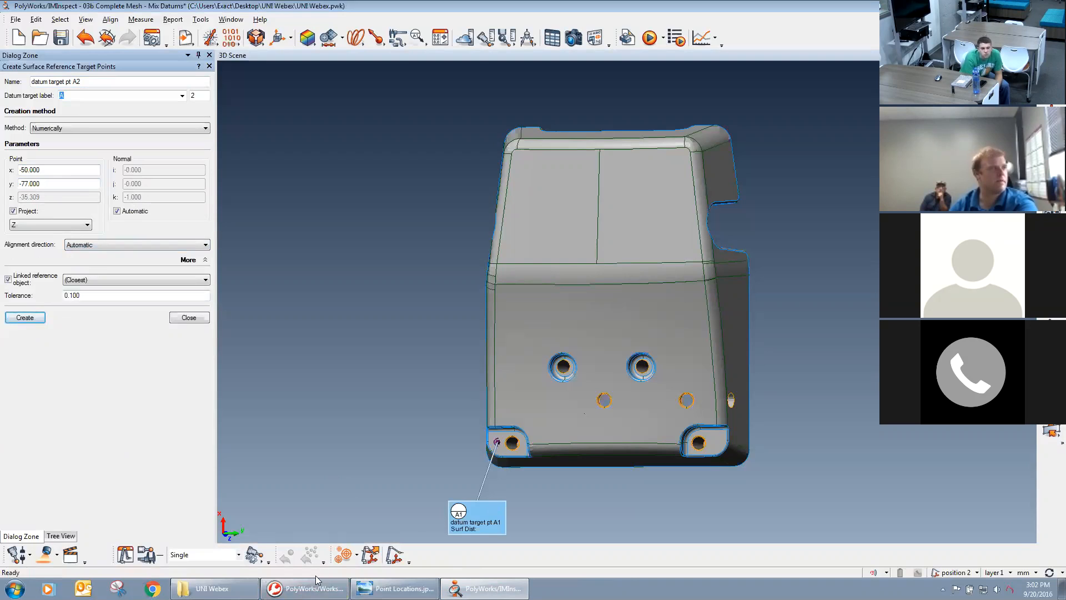
Look up A2 in the Point Locations.jpg image and create datum target point A2 at X -50, Y 73.
click(397, 588)
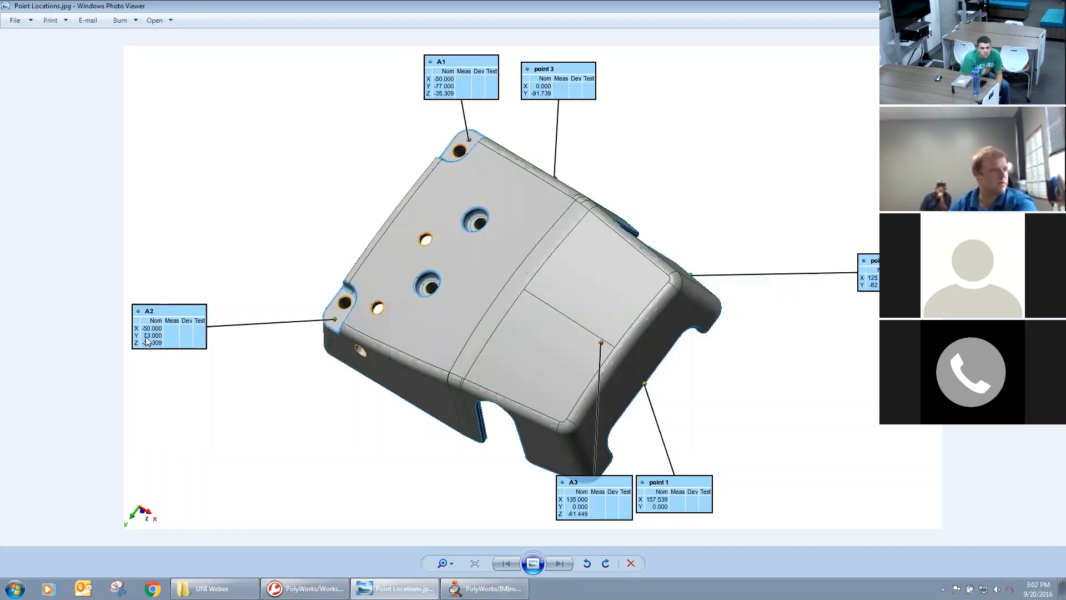
key(alt+Tab)
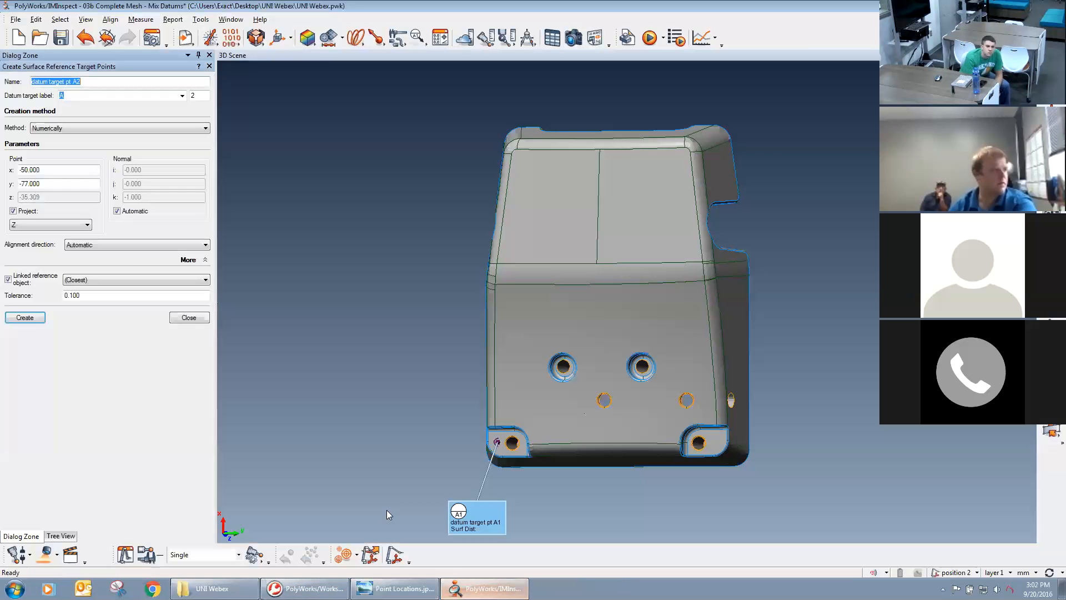
click(61, 185)
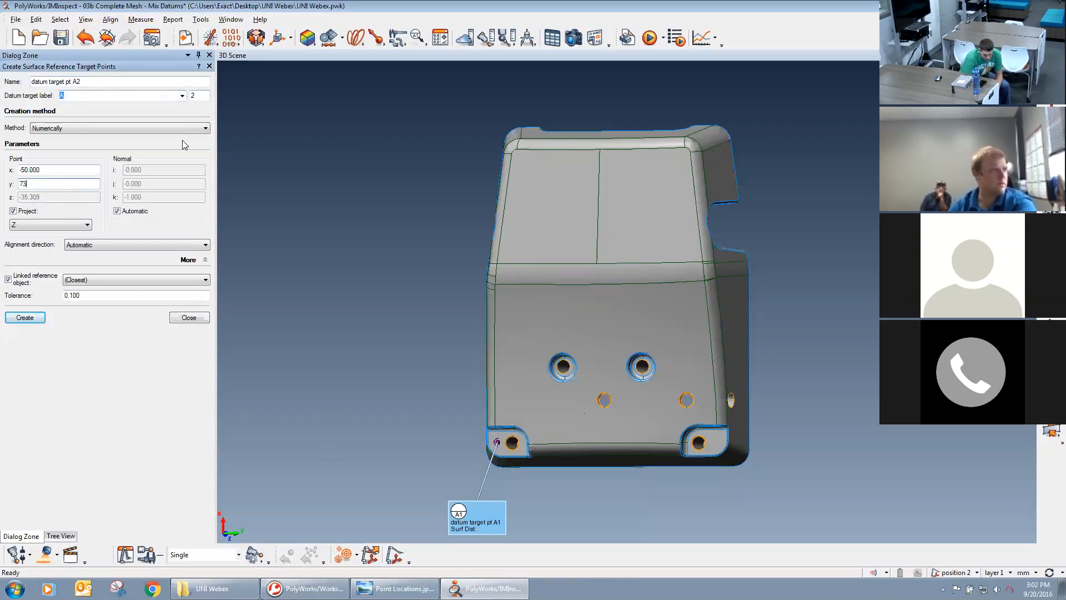
click(27, 319)
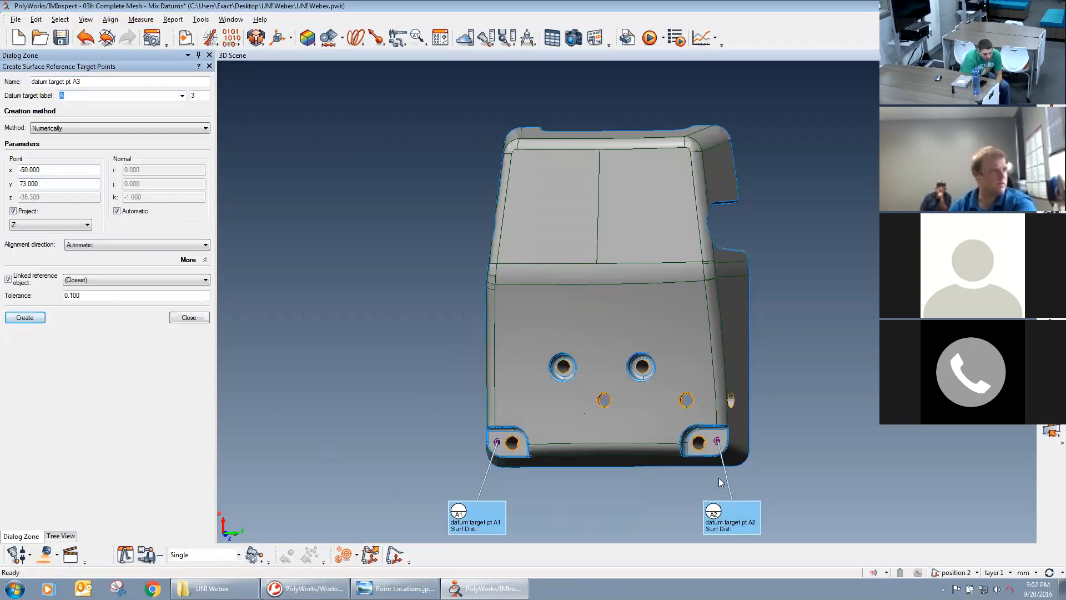
Look up A3 in the Point Locations.jpg image and create datum target point A3 at X 135, Y 0.
click(394, 589)
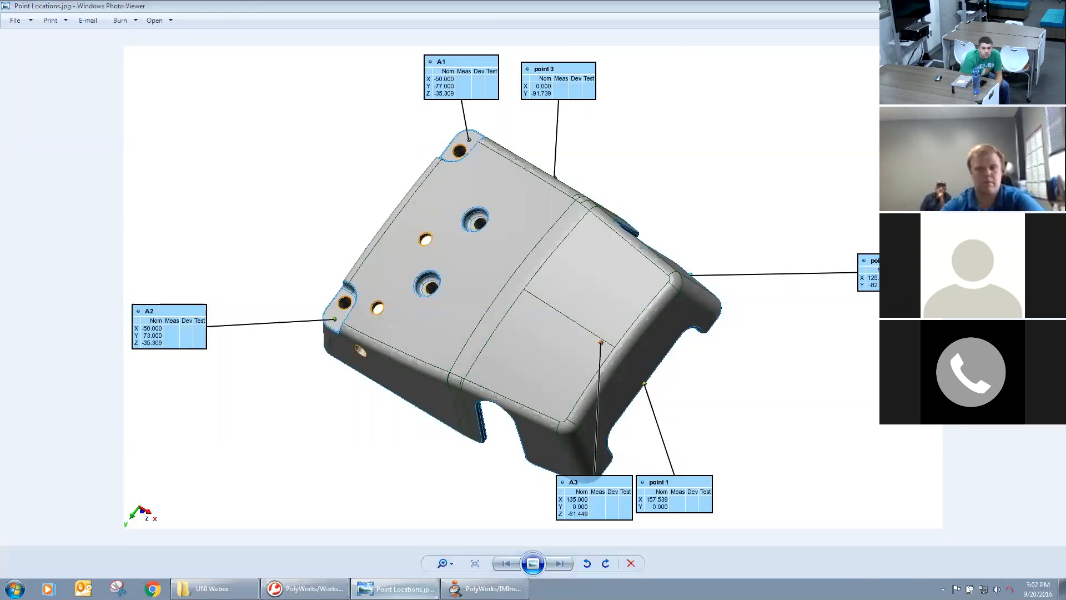
key(alt+Tab)
double_click(60, 173)
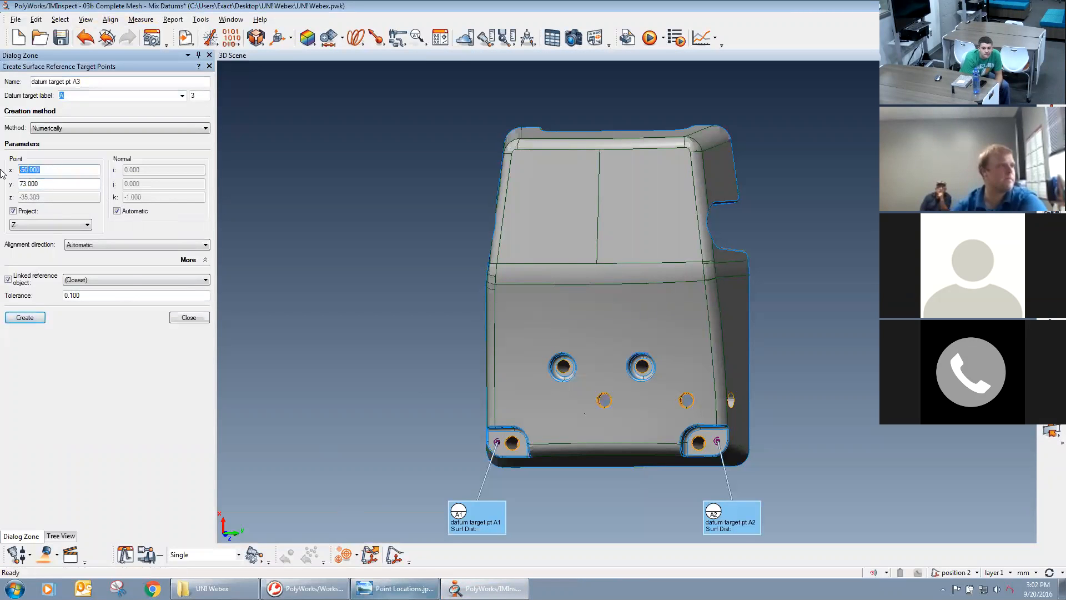
key(Tab)
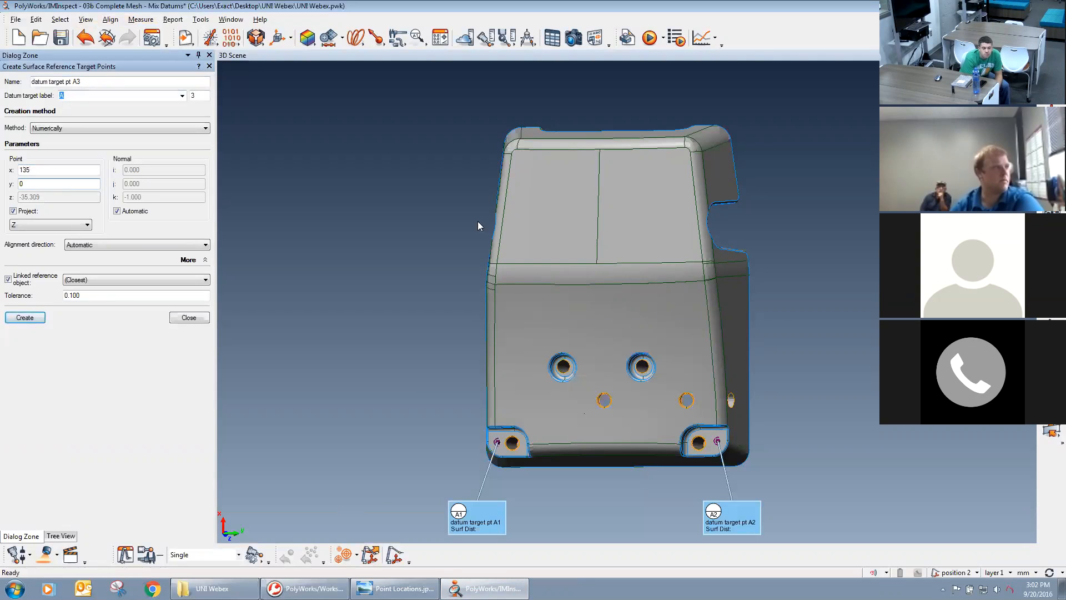
click(25, 317)
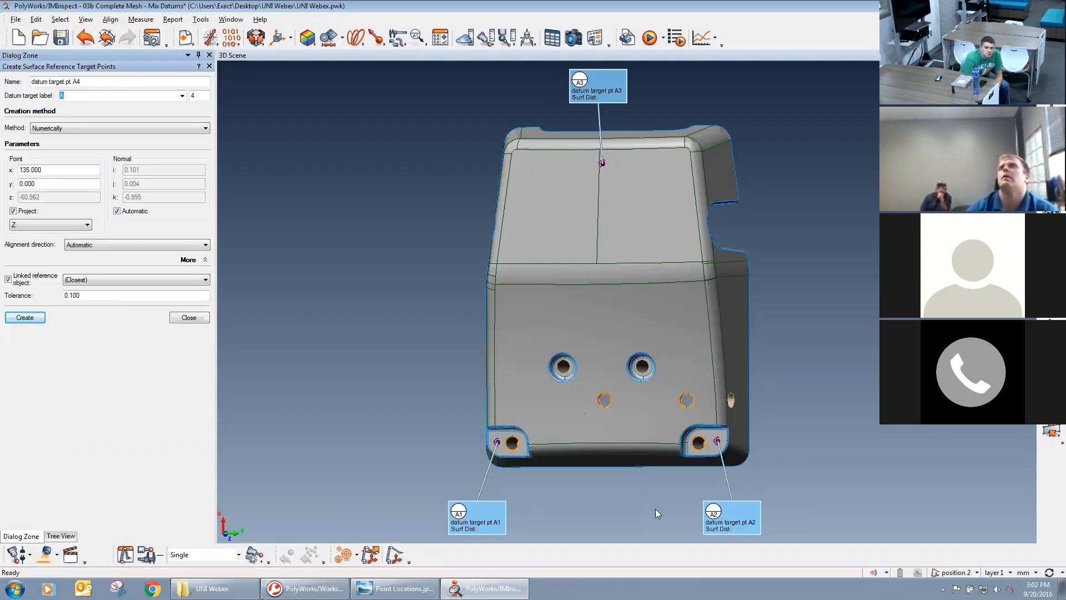
Examine the corner pads and their holes beside datum targets A1 and A2, and finish creating target points.
scroll(613, 295, up, 5)
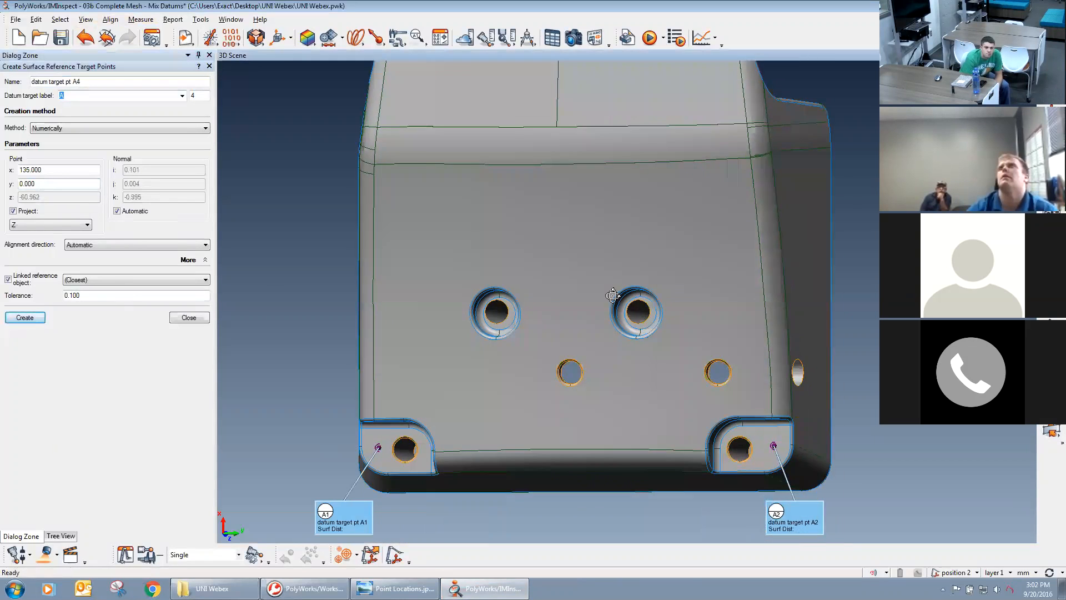
scroll(613, 296, up, 1)
drag(619, 294, 616, 268)
scroll(620, 235, down, 4)
middle_drag(616, 269, 614, 296)
drag(483, 415, 494, 380)
drag(484, 283, 420, 264)
drag(701, 312, 675, 333)
scroll(683, 172, up, 3)
scroll(469, 311, up, 4)
middle_drag(755, 506, 779, 349)
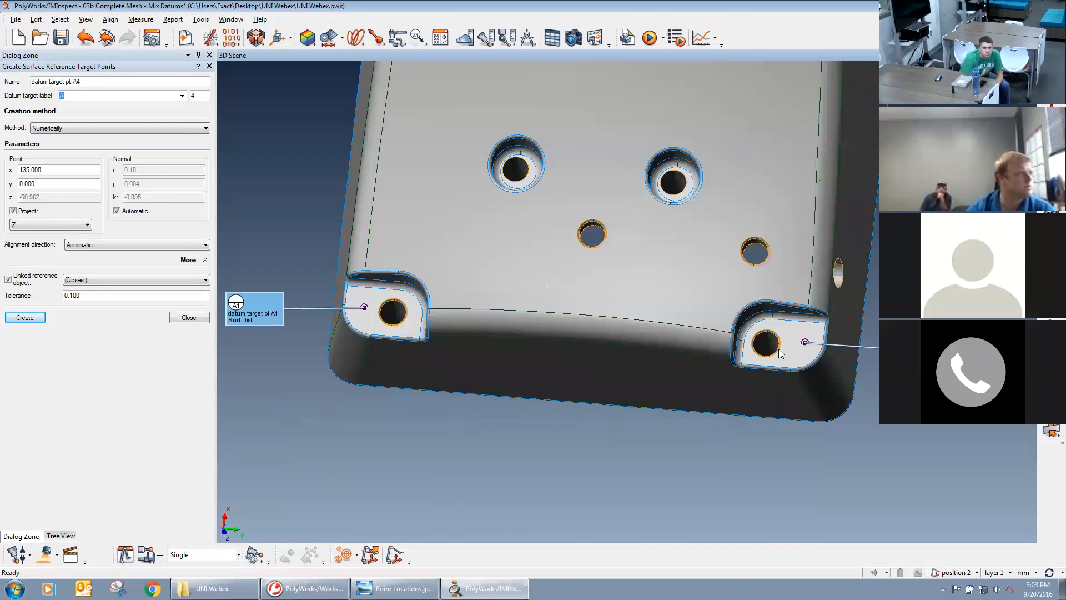
mouse_move(681, 304)
mouse_down()
mouse_move(702, 333)
mouse_move(694, 287)
mouse_up()
click(190, 318)
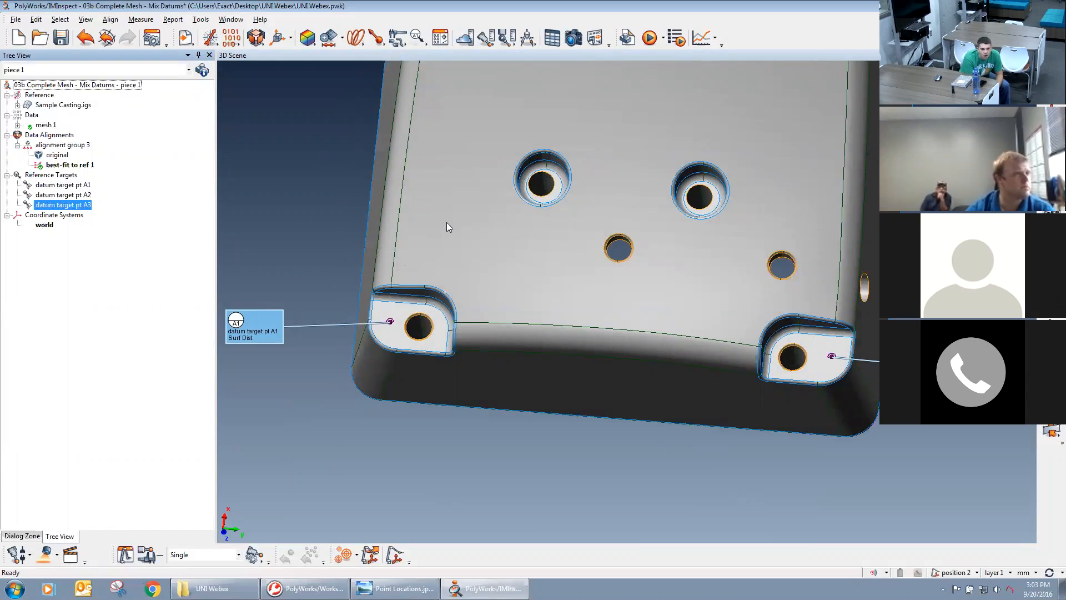
Start creating features of multiple types with the Pick on CAD Model method.
click(329, 37)
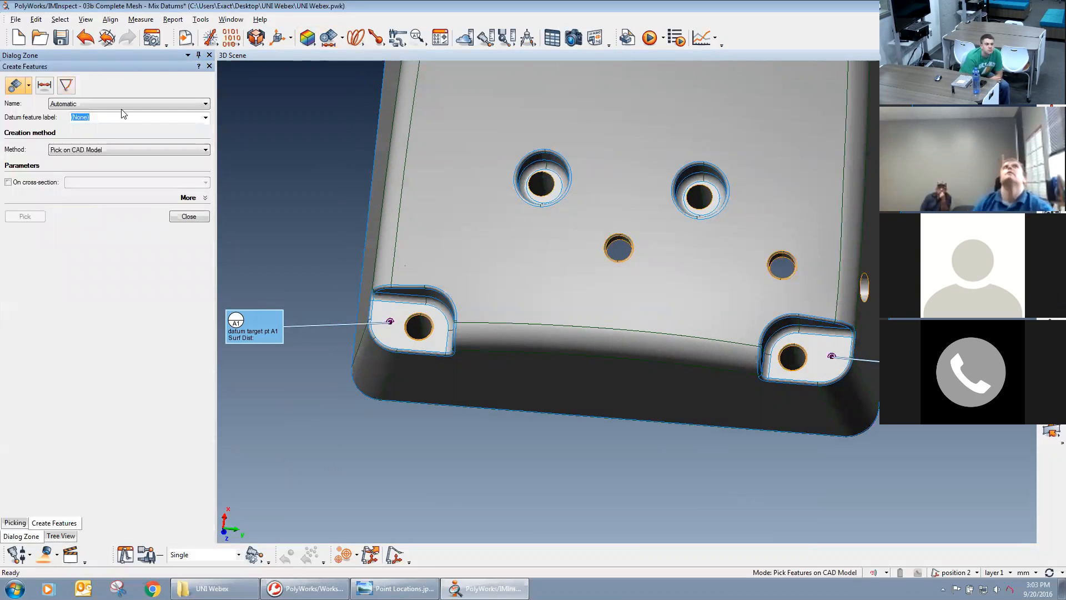
click(29, 86)
click(8, 106)
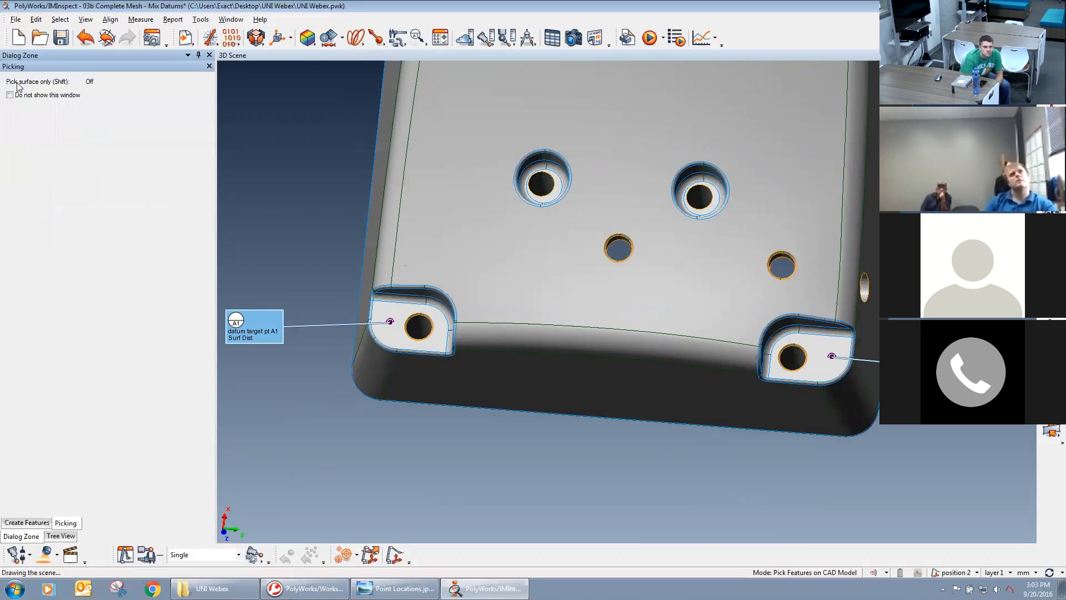
click(27, 522)
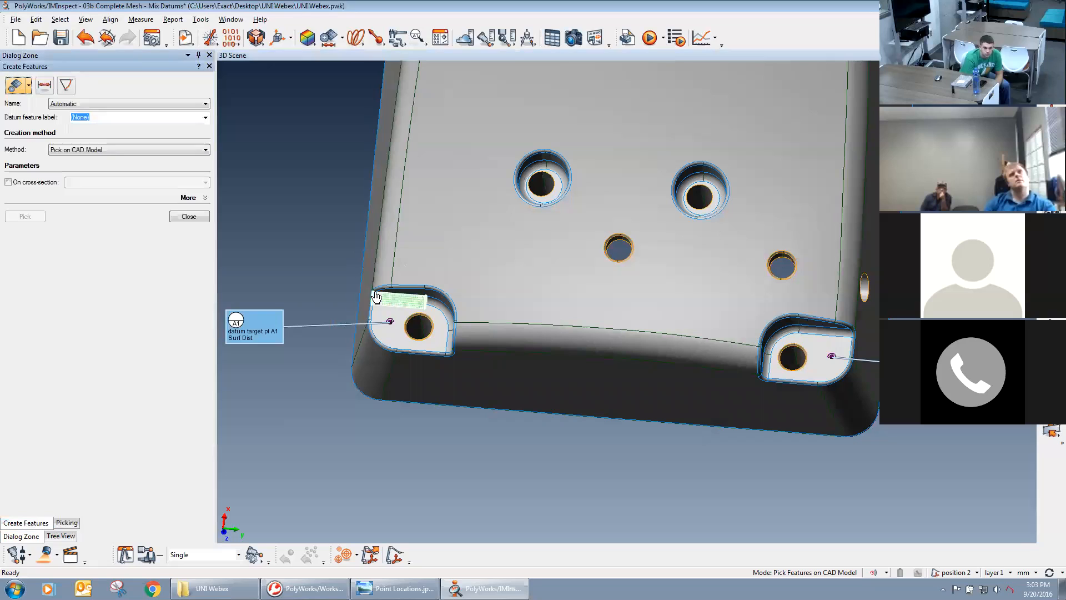
click(411, 325)
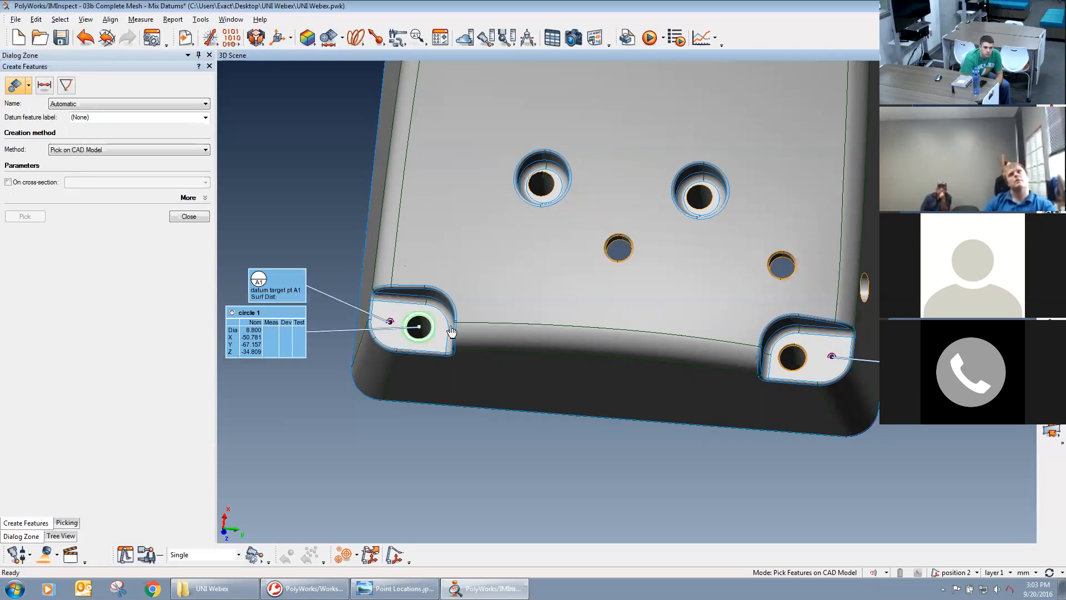
click(802, 353)
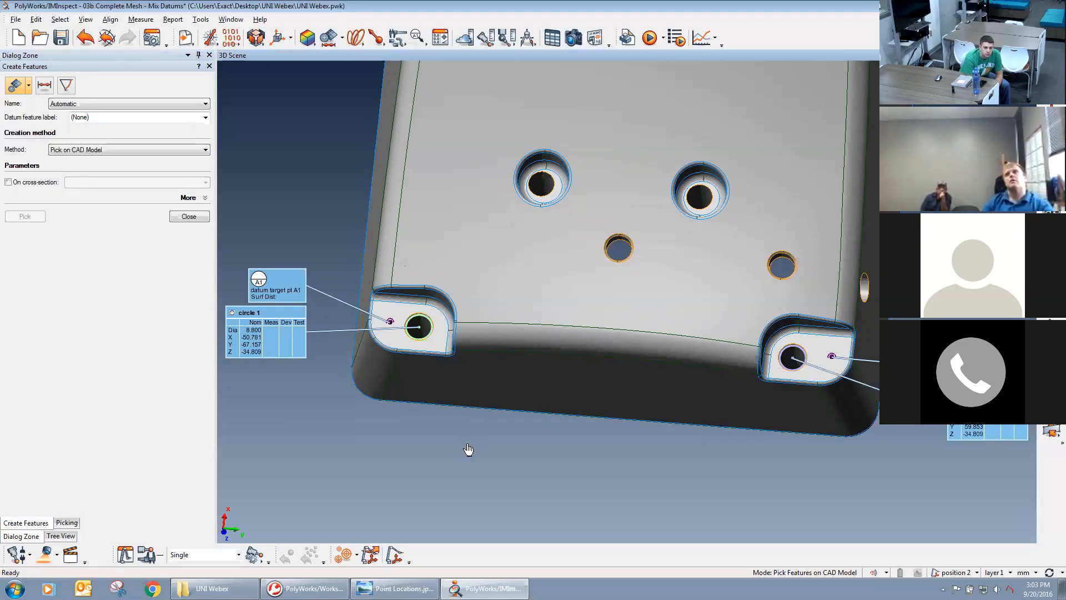
click(86, 38)
click(86, 37)
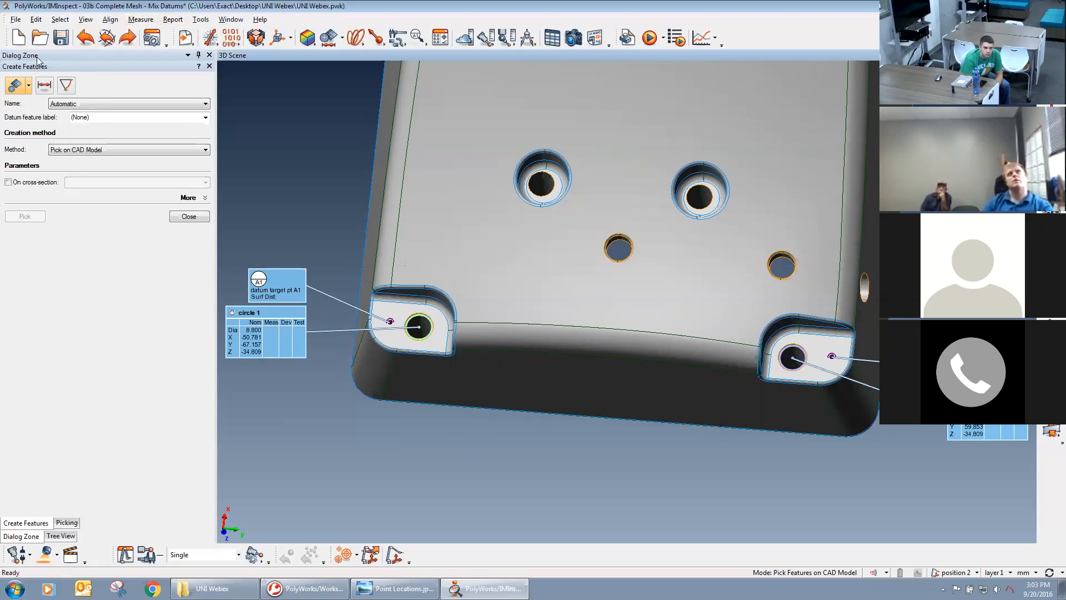
Create a circle feature with datum feature label B by picking the corner hole beside target A1 on the CAD model.
click(28, 84)
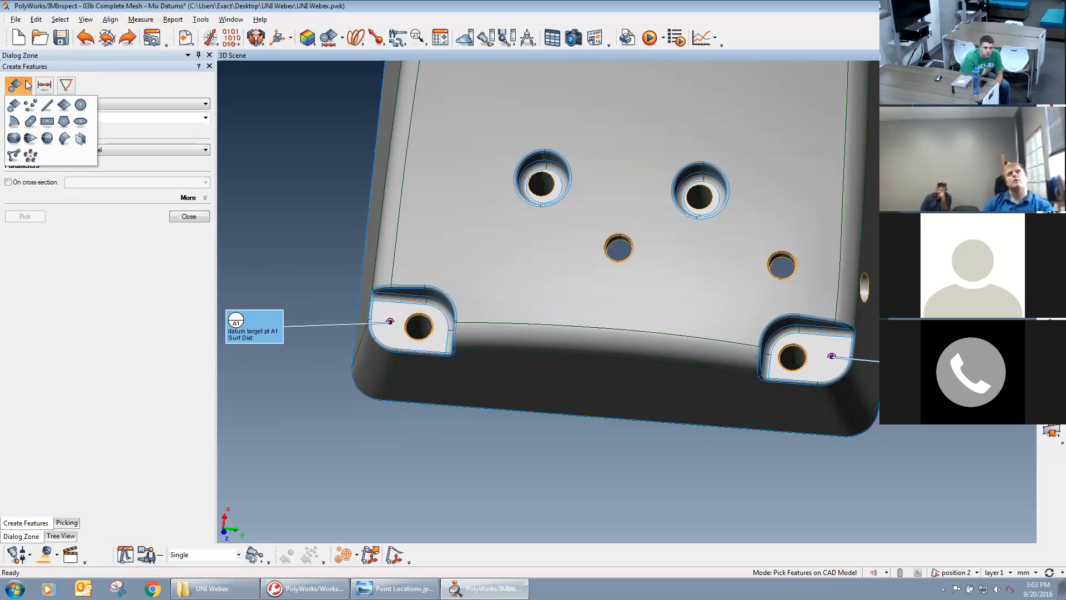
click(80, 105)
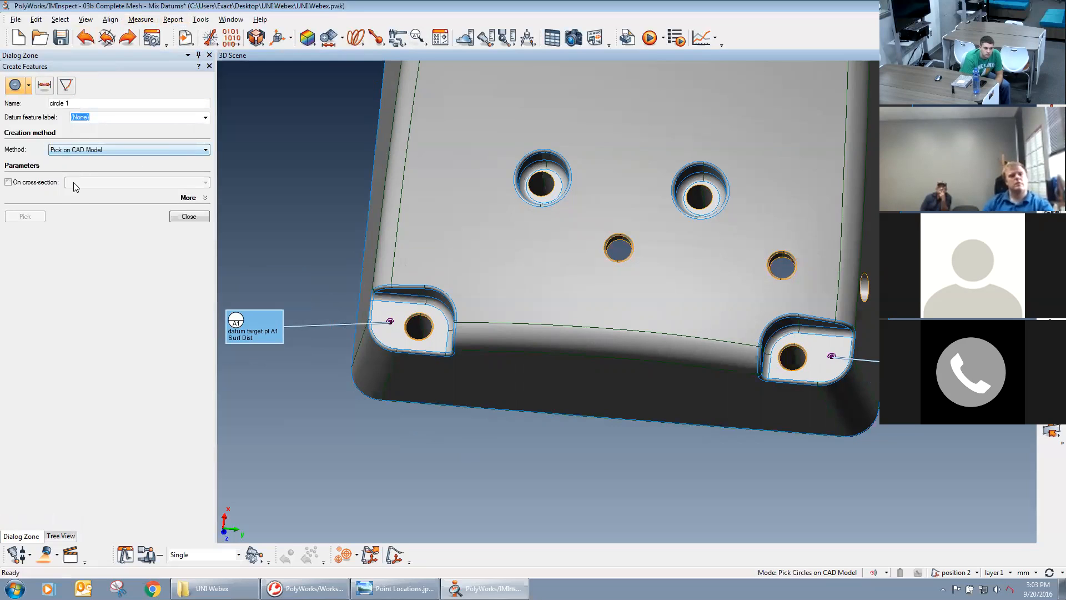
click(28, 86)
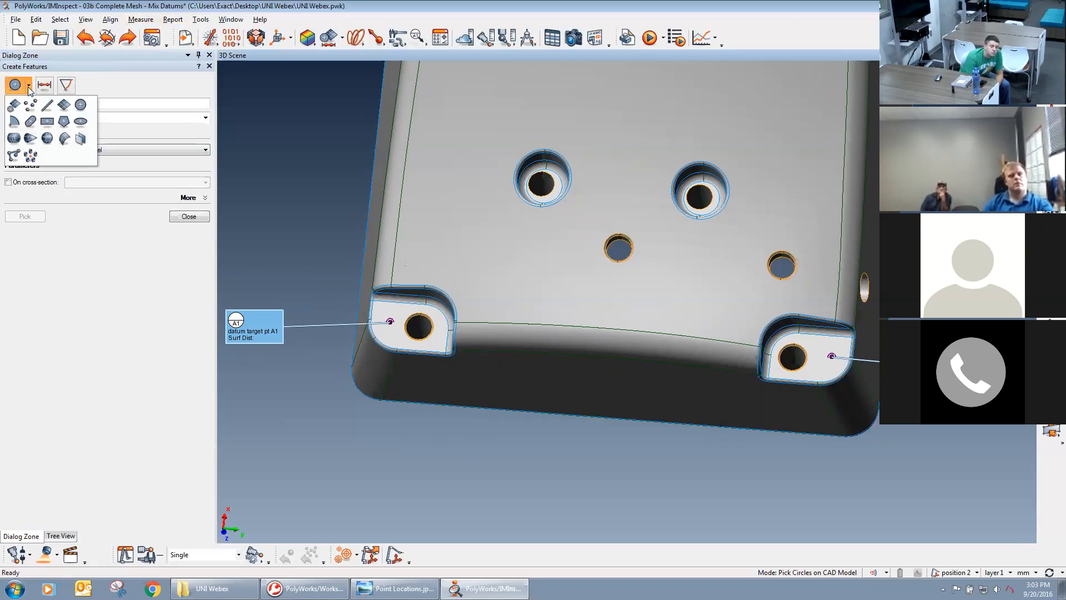
click(116, 82)
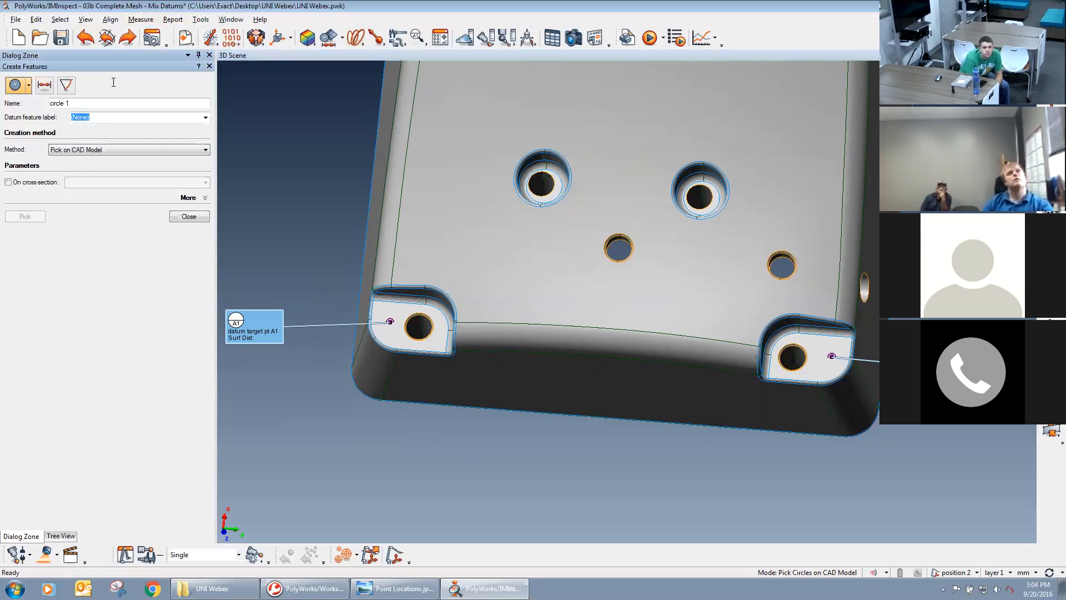
click(205, 117)
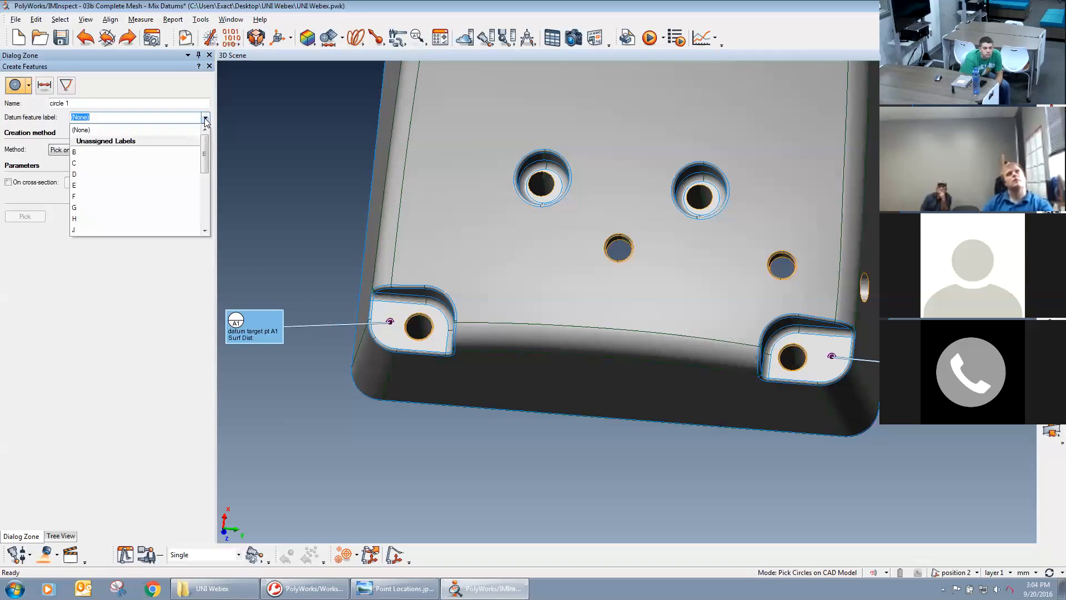
click(139, 151)
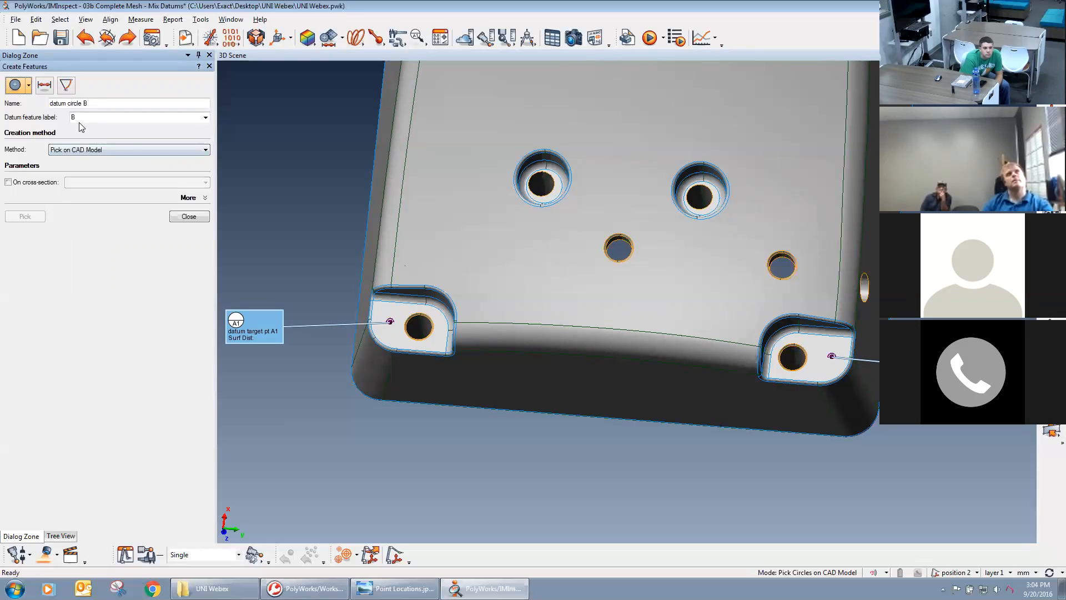
click(420, 322)
Create a circle feature without a datum label on the corner hole beside target A2 and finish creating features.
click(205, 118)
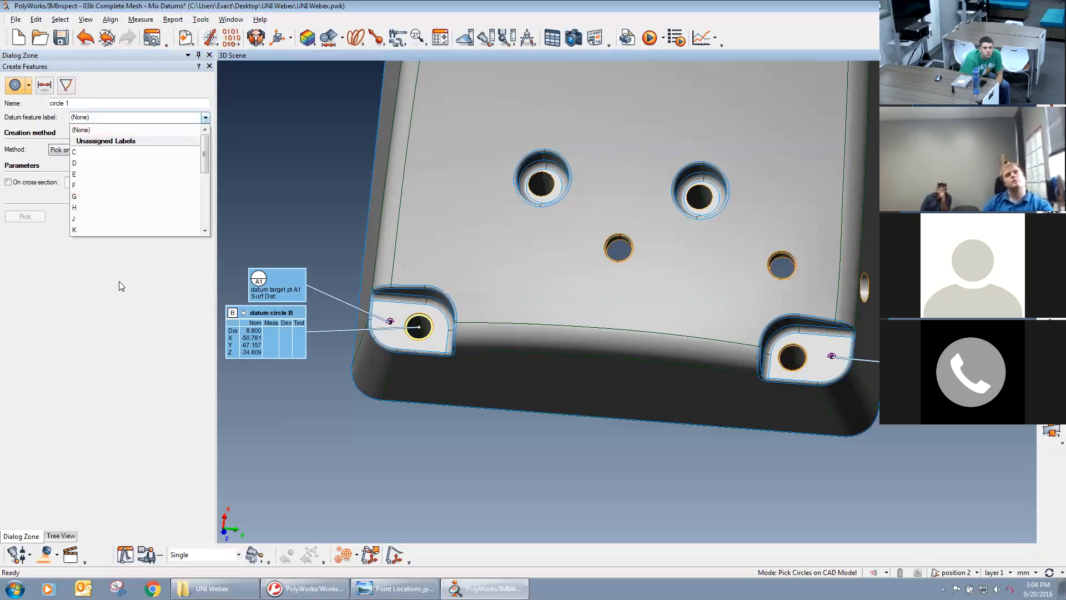
click(122, 270)
click(204, 117)
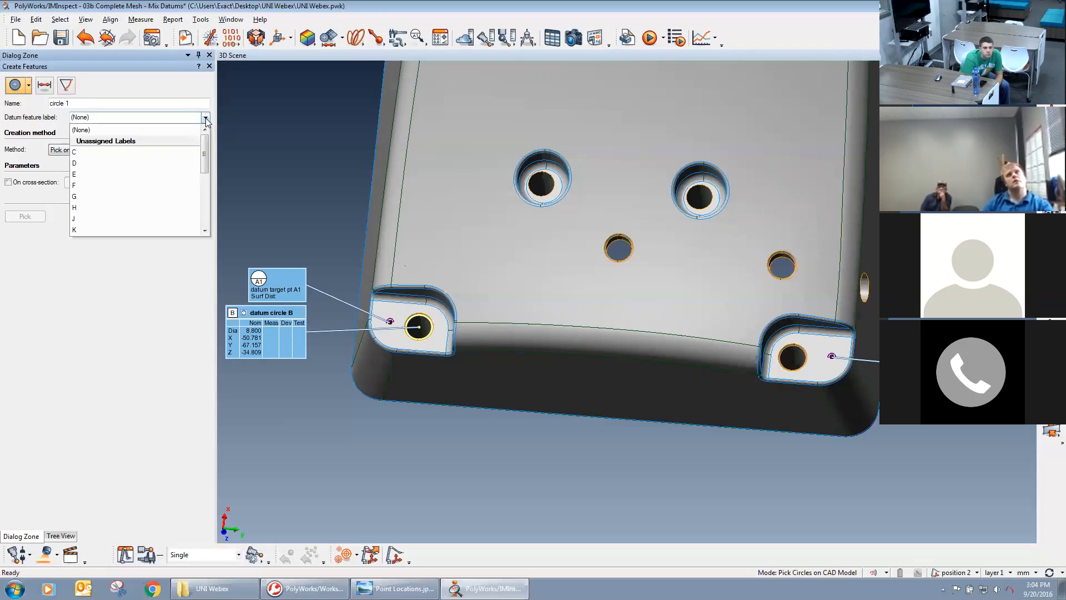
click(90, 476)
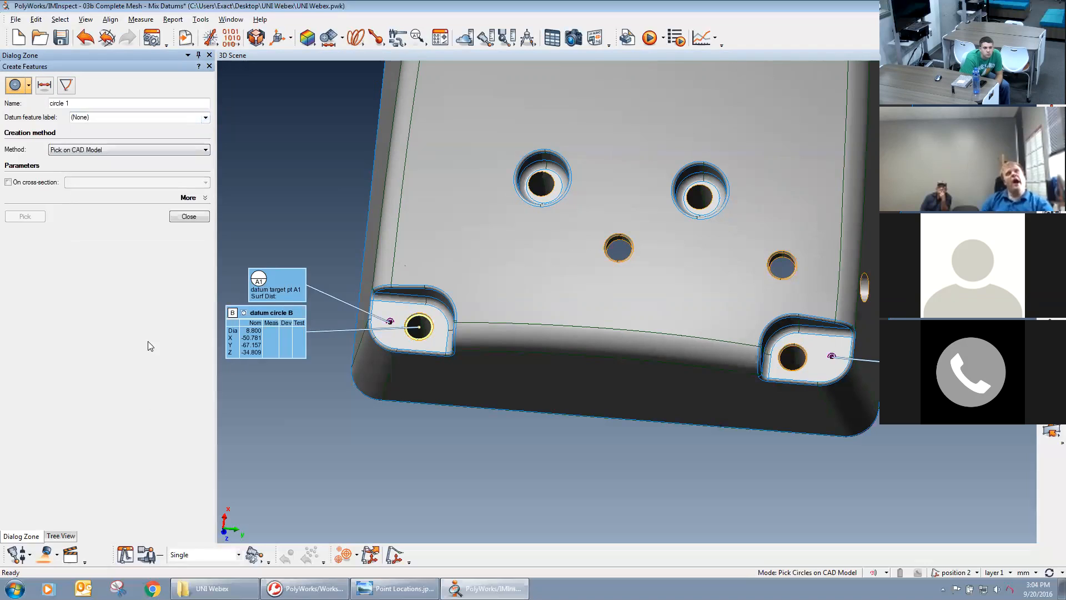
click(786, 355)
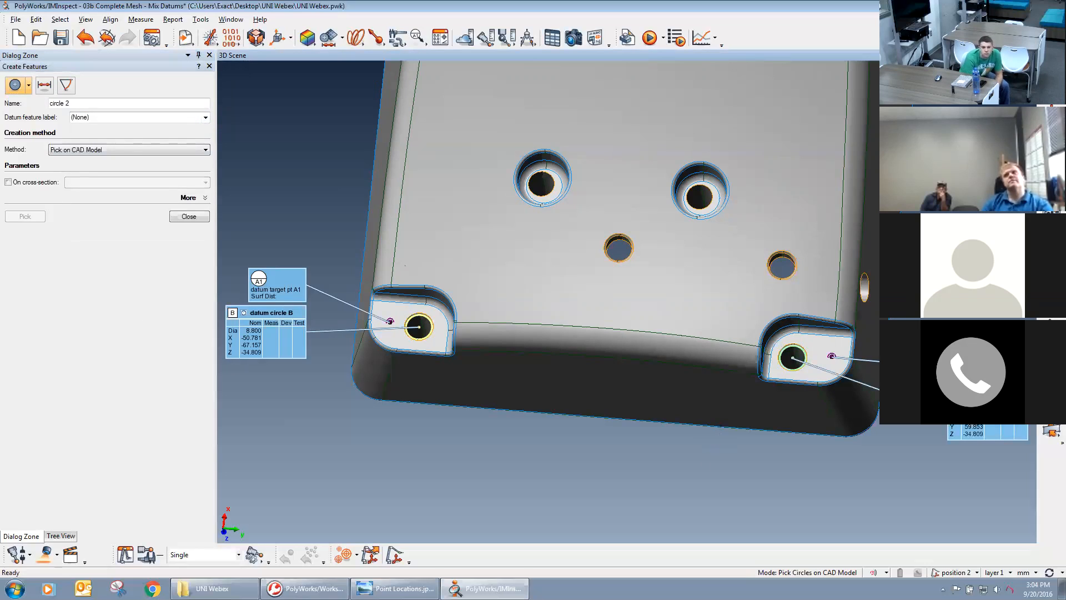
click(187, 216)
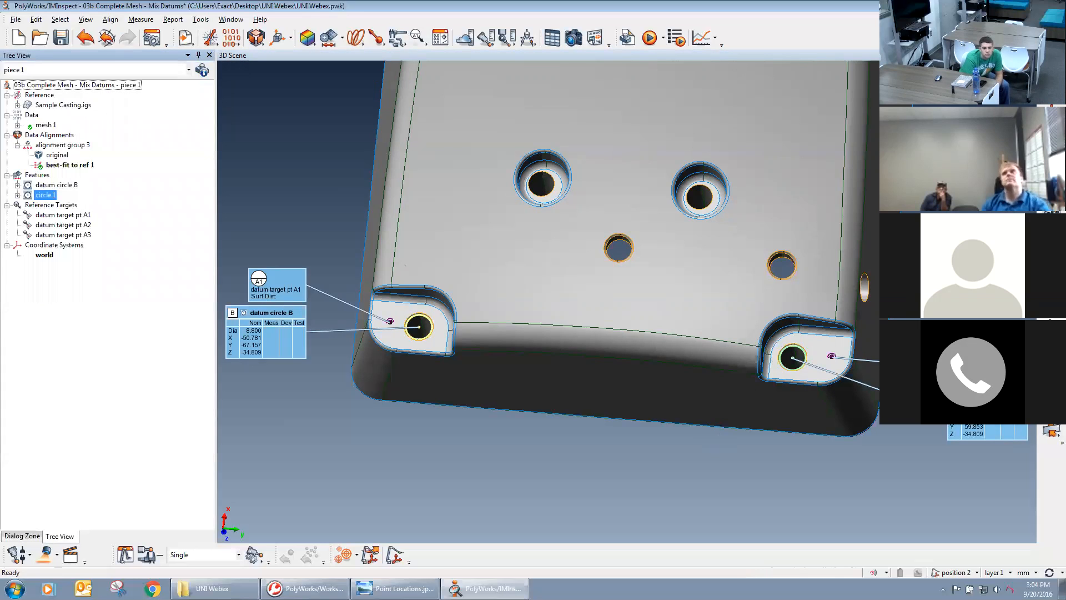
Assign datum feature label C to circle 1 in its properties.
right_click(45, 196)
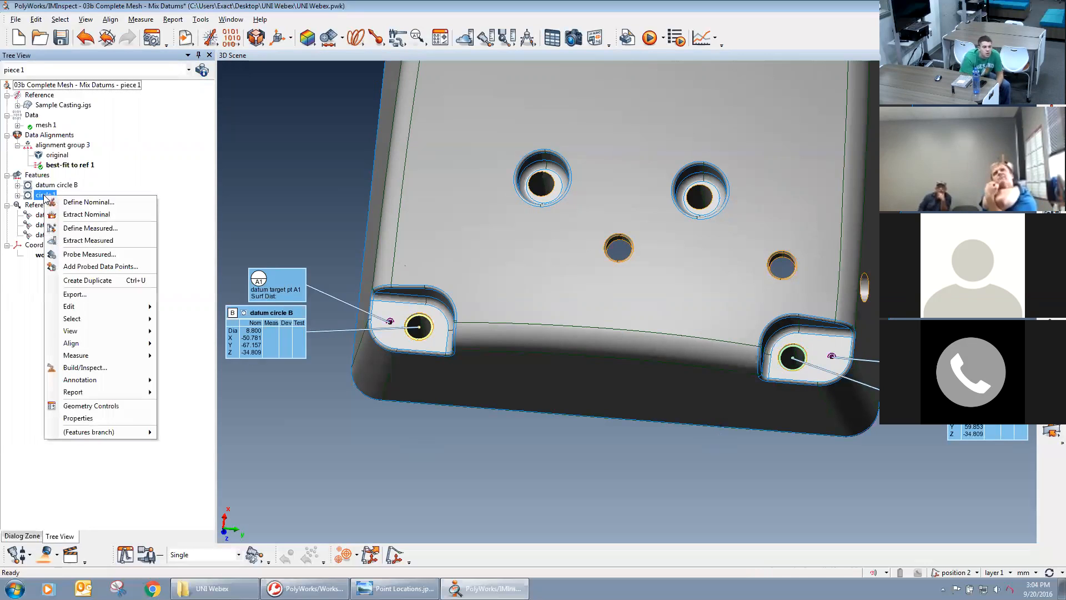
click(77, 419)
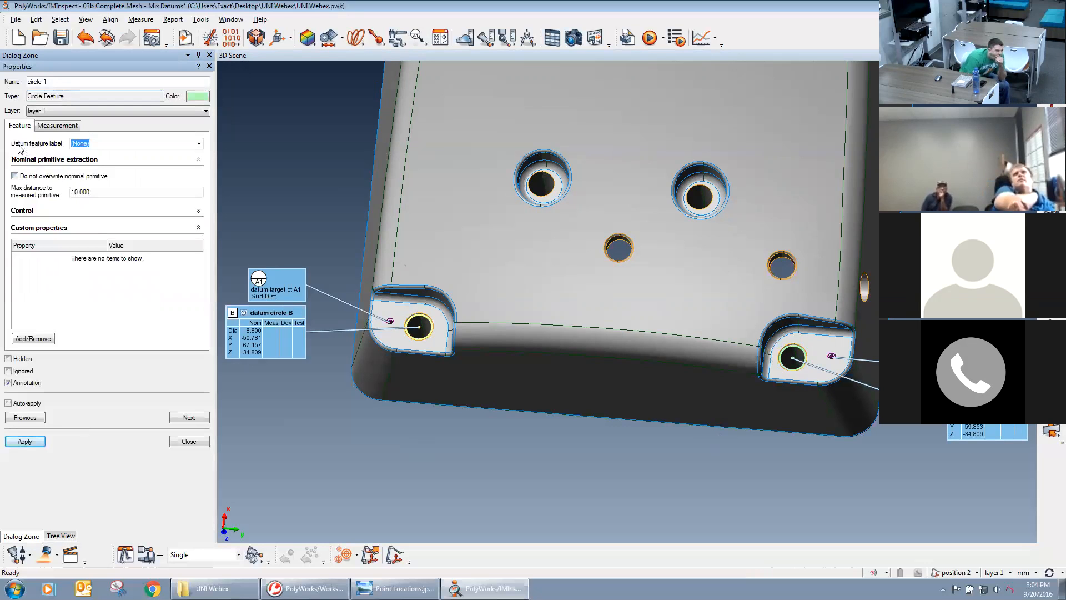
click(199, 143)
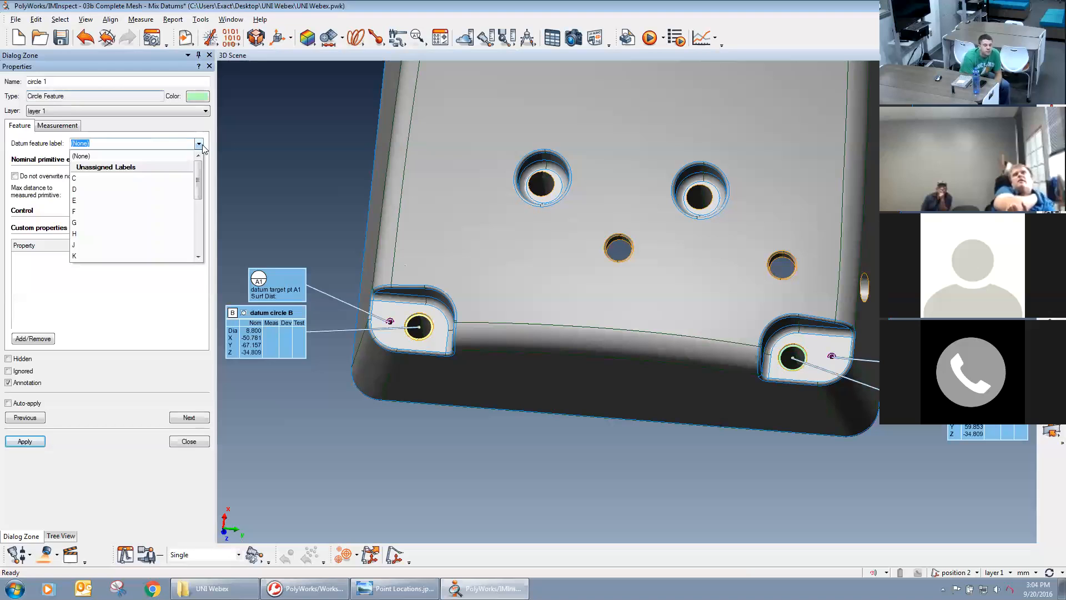
click(148, 178)
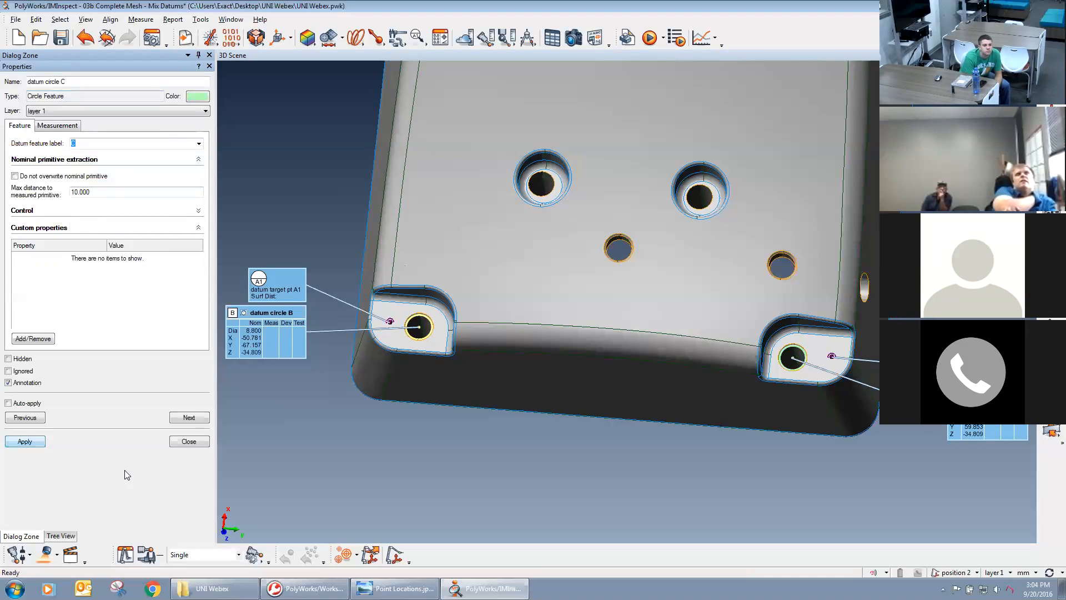
click(189, 441)
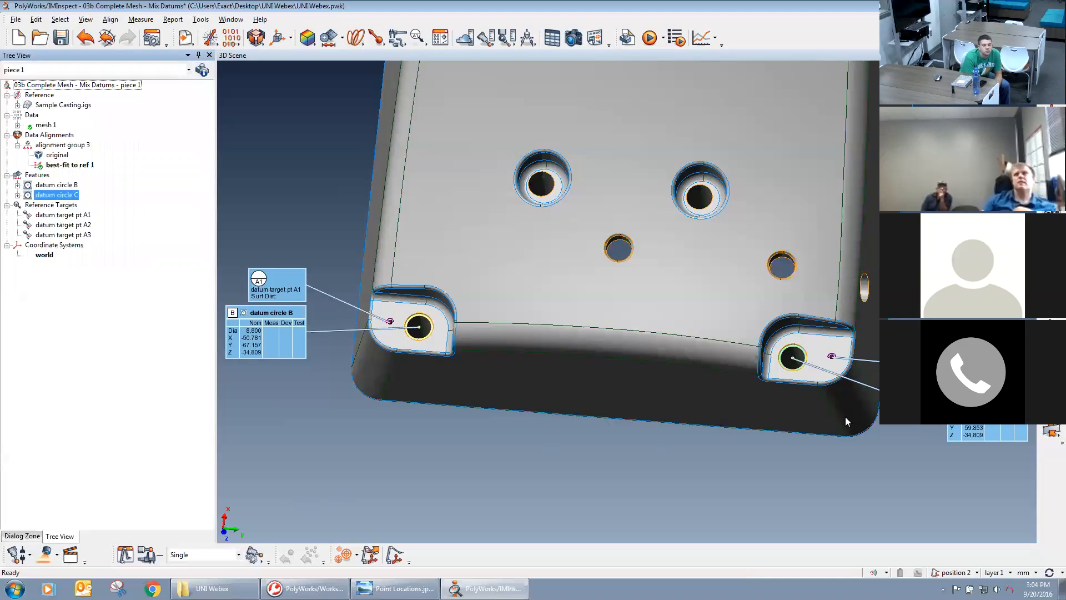
right_drag(530, 452, 583, 329)
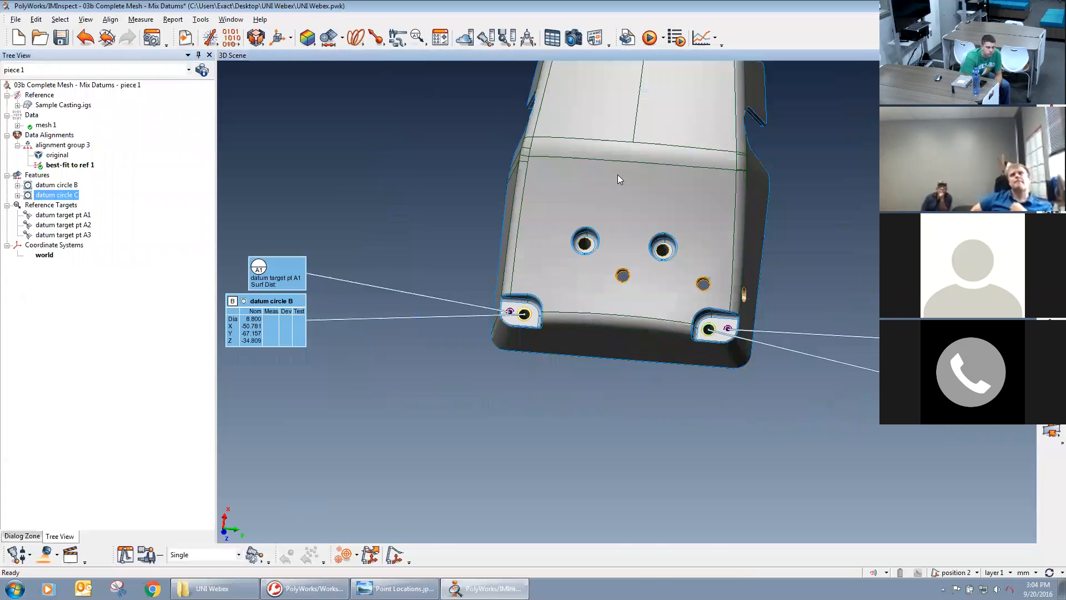
drag(618, 174, 598, 129)
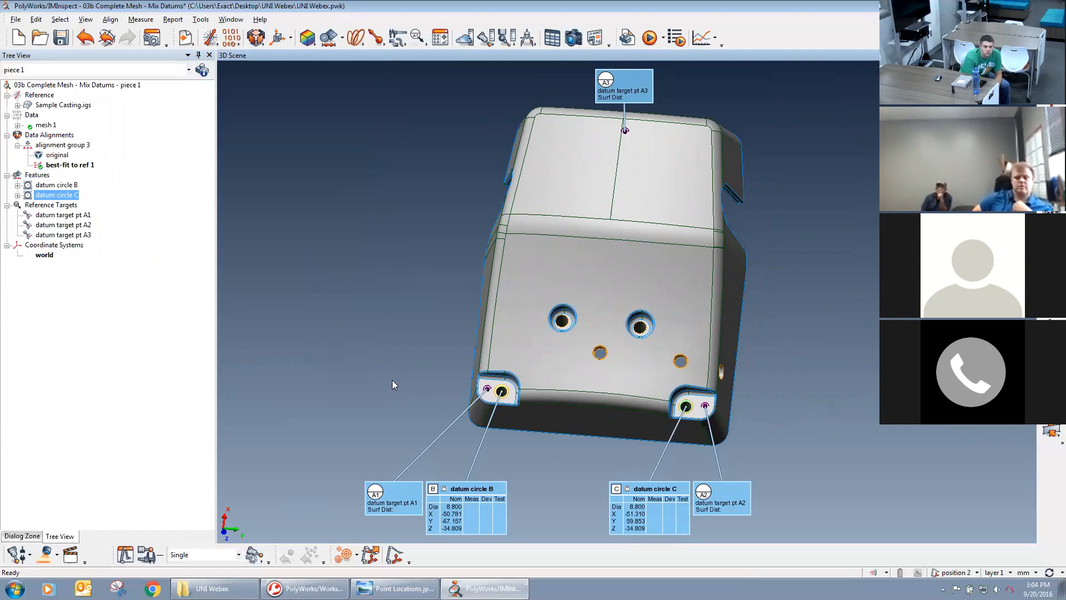
Extract the measured components of datum circles B and C and datum target points A1, A2 and A3.
click(51, 186)
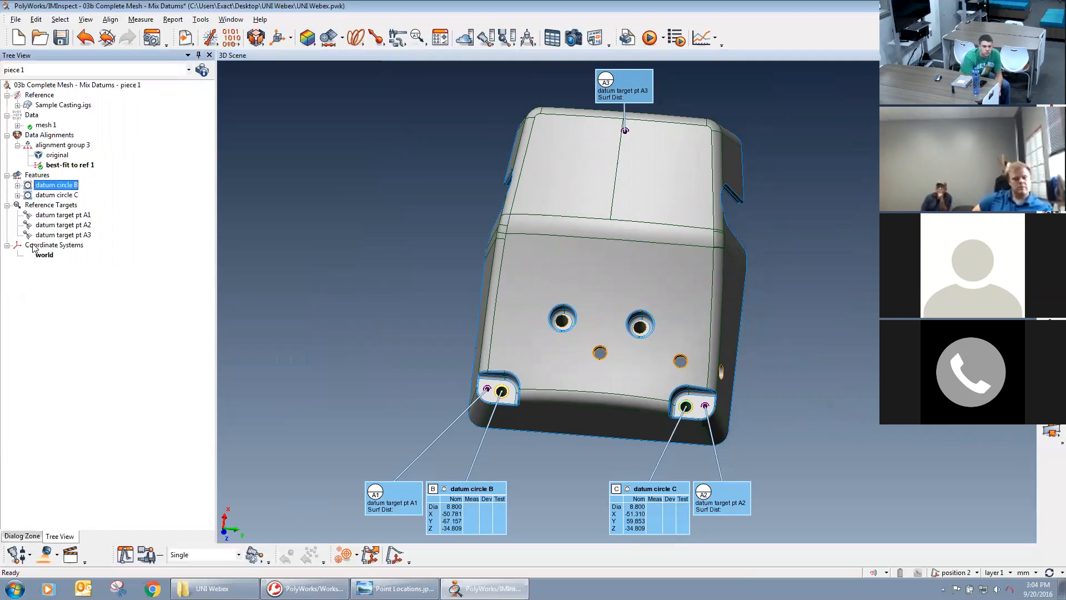
shift+click(44, 235)
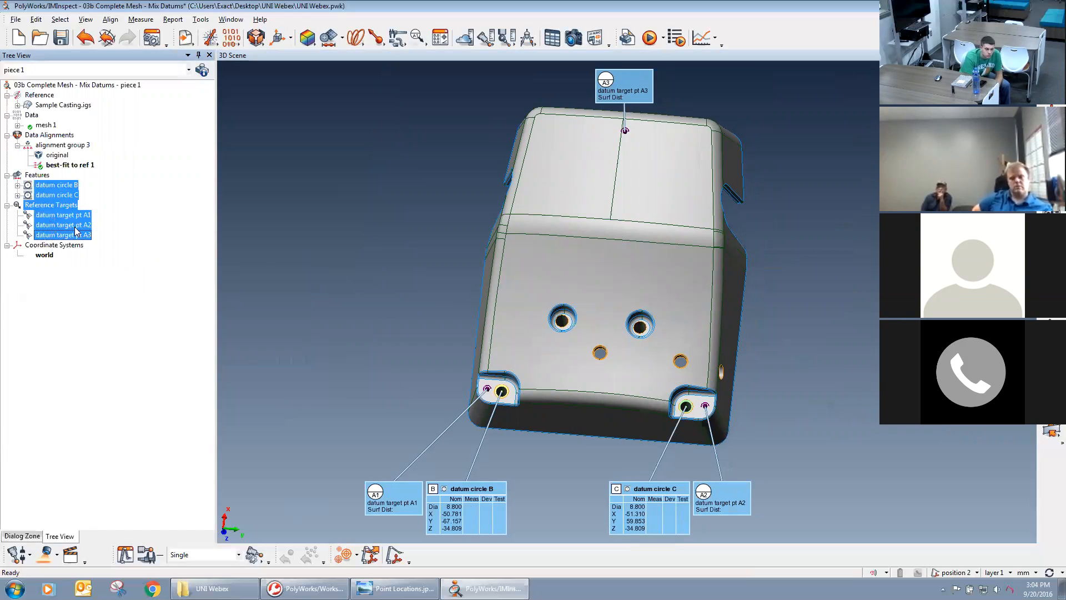
right_click(54, 229)
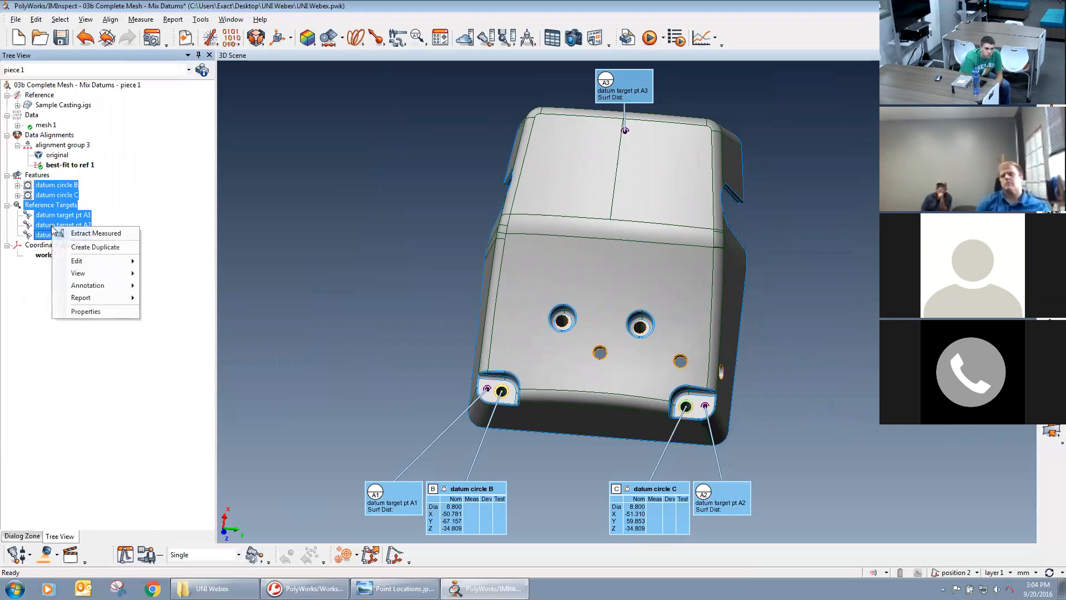
click(92, 238)
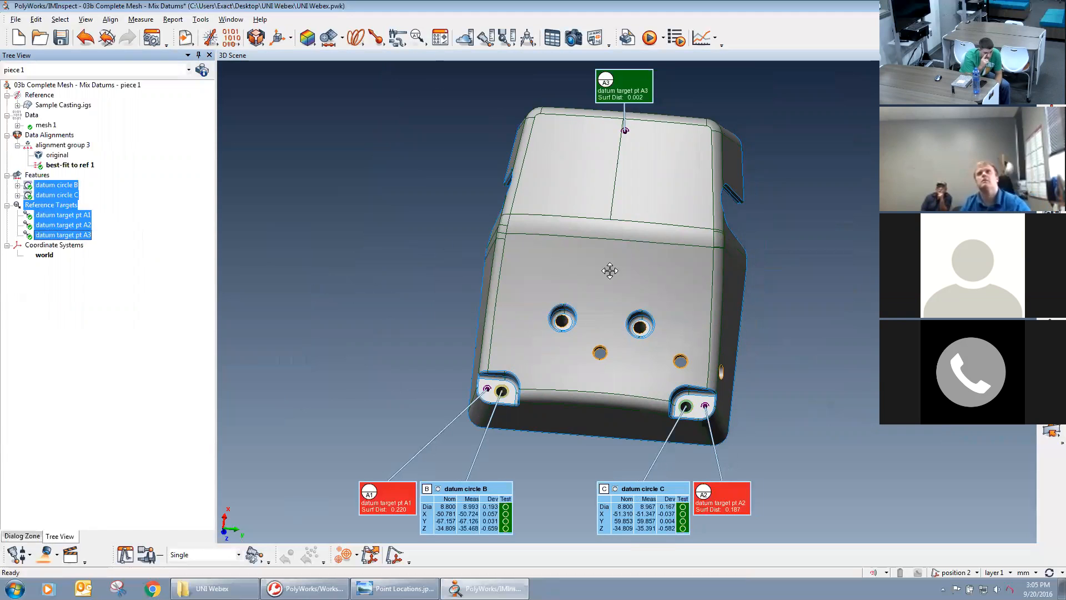
Show mesh 1 in the 3D scene together with the CAD model and the extracted datums.
middle_drag(610, 270, 621, 295)
drag(621, 295, 682, 288)
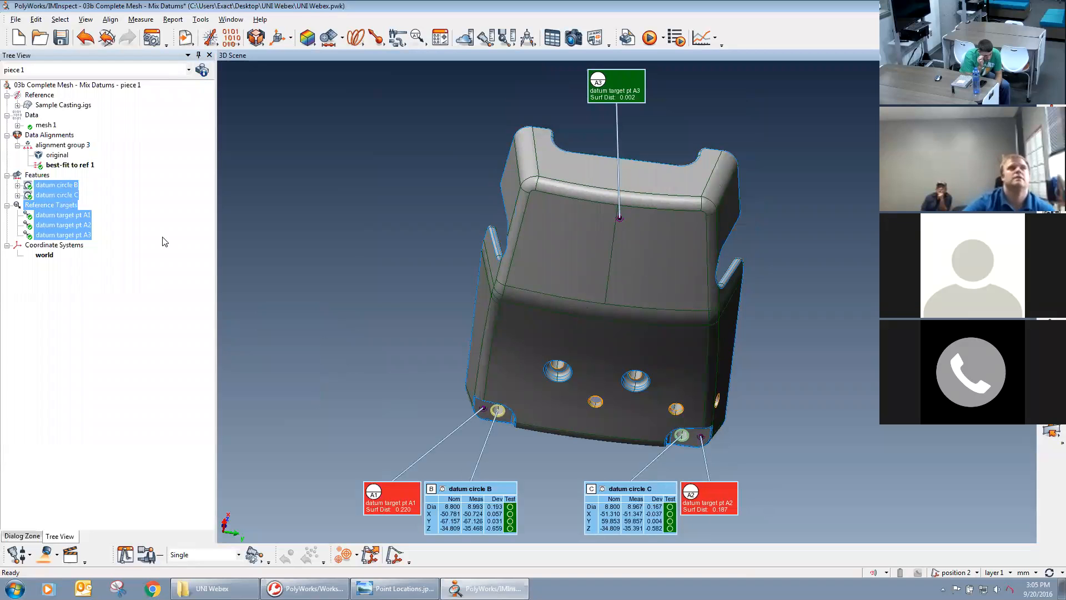
middle_click(43, 127)
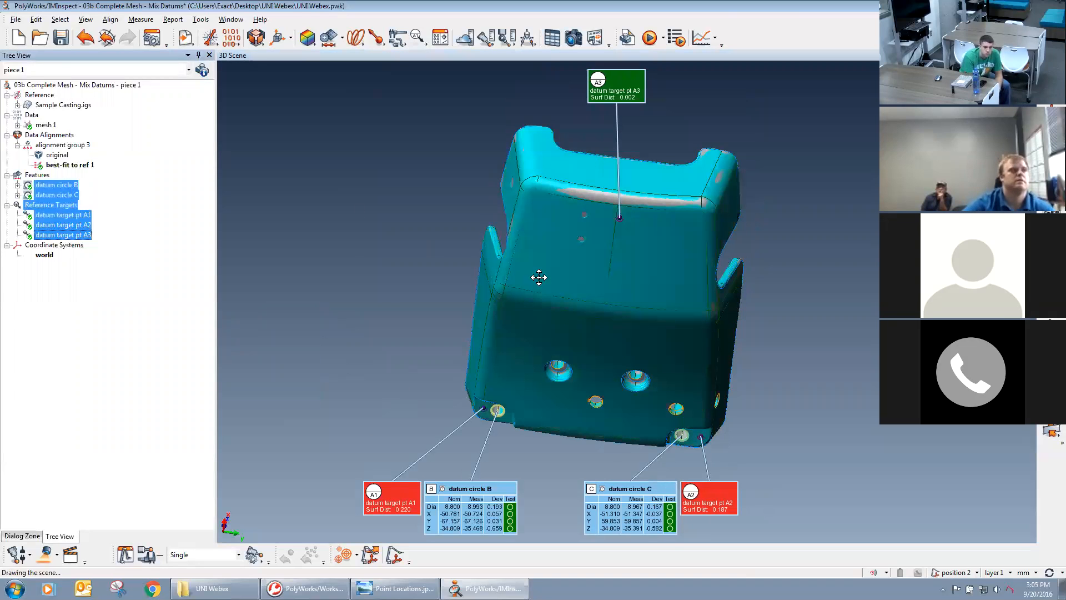
middle_drag(539, 277, 614, 273)
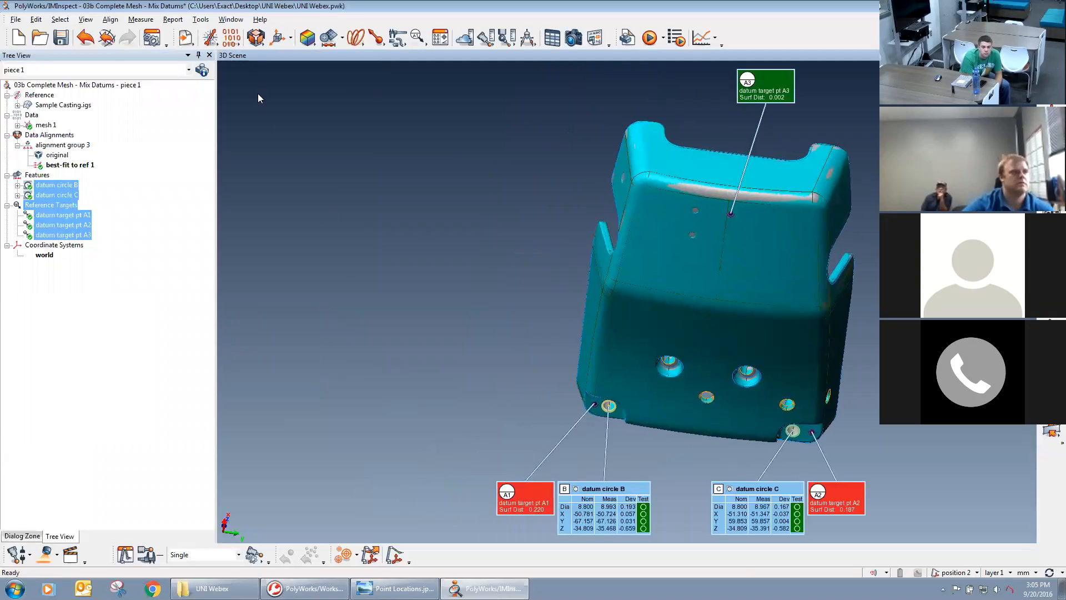
Start a Datum Reference Frame Alignment and create a reference frame with A, B and C as datum features 1, 2 and 3.
click(255, 40)
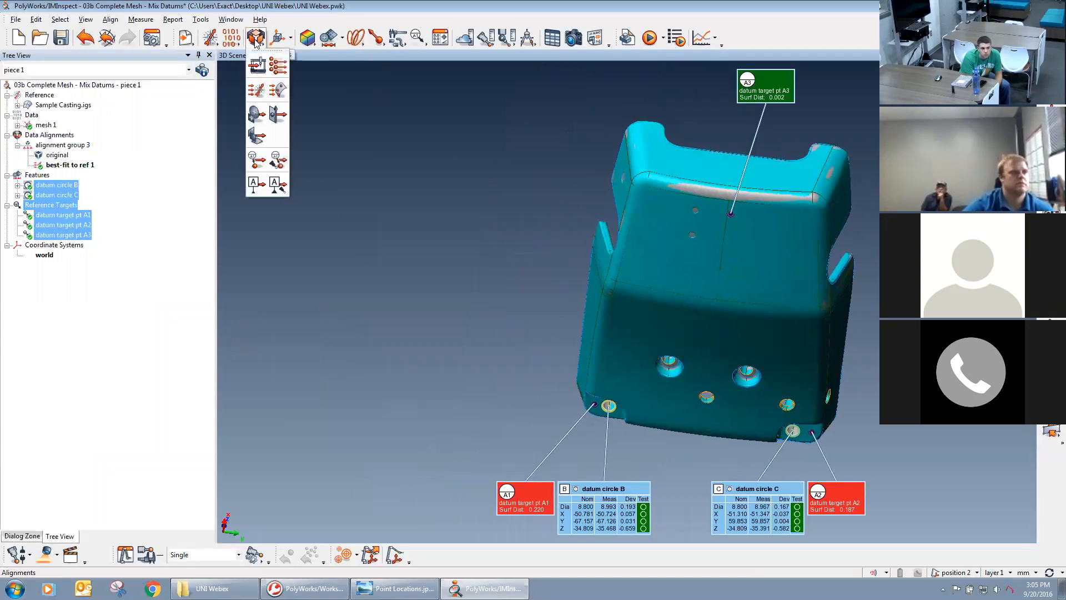
click(256, 188)
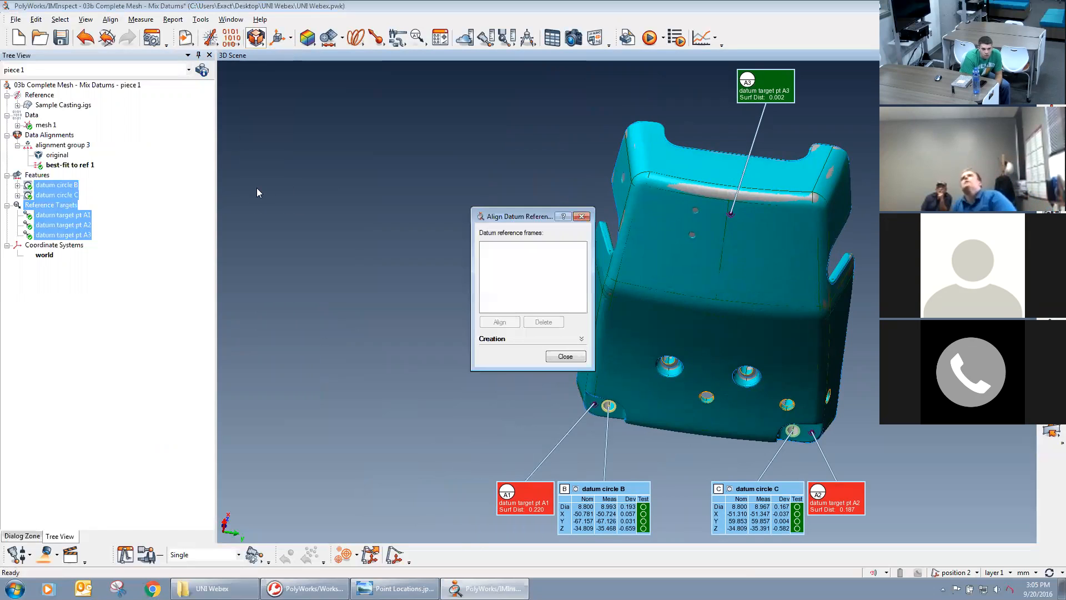
click(497, 340)
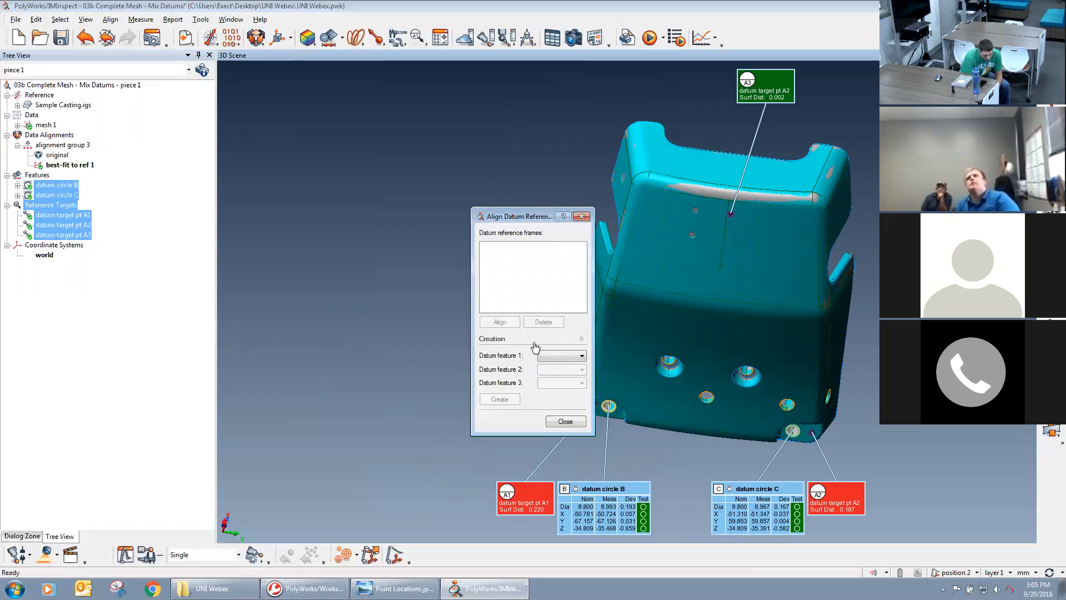
click(552, 356)
click(555, 367)
click(561, 369)
click(561, 390)
click(561, 382)
click(558, 409)
click(500, 399)
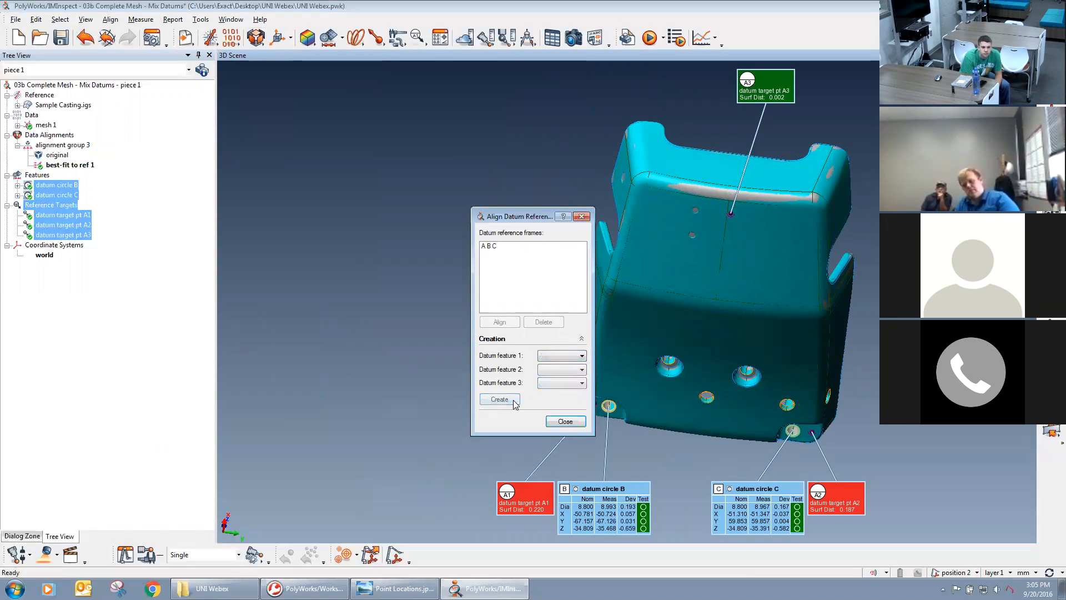
Align the data to the A B C datum reference frame and close the alignment dialog.
click(490, 247)
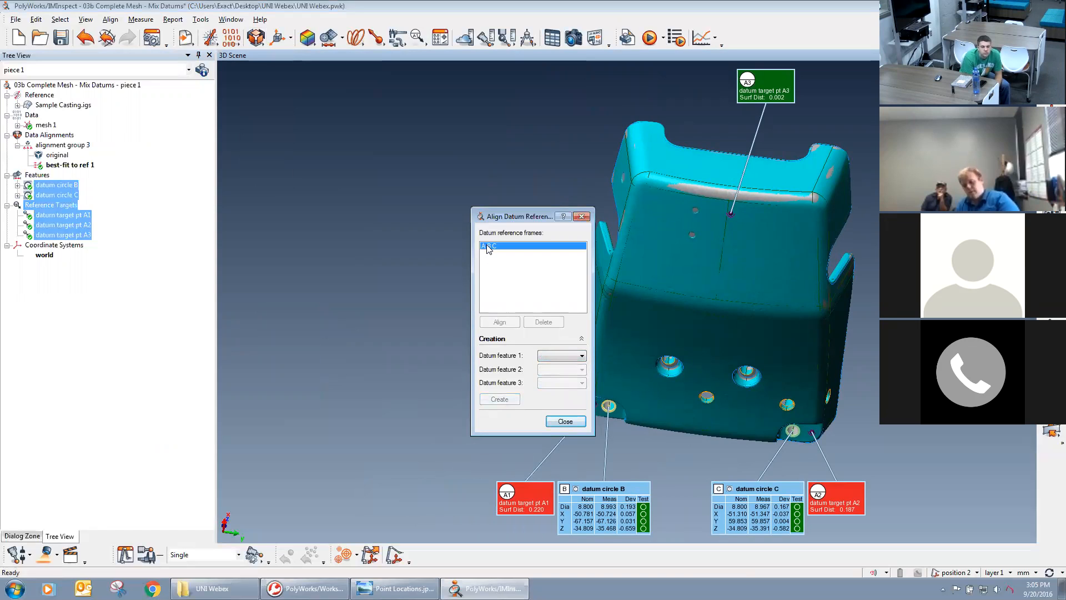
click(500, 322)
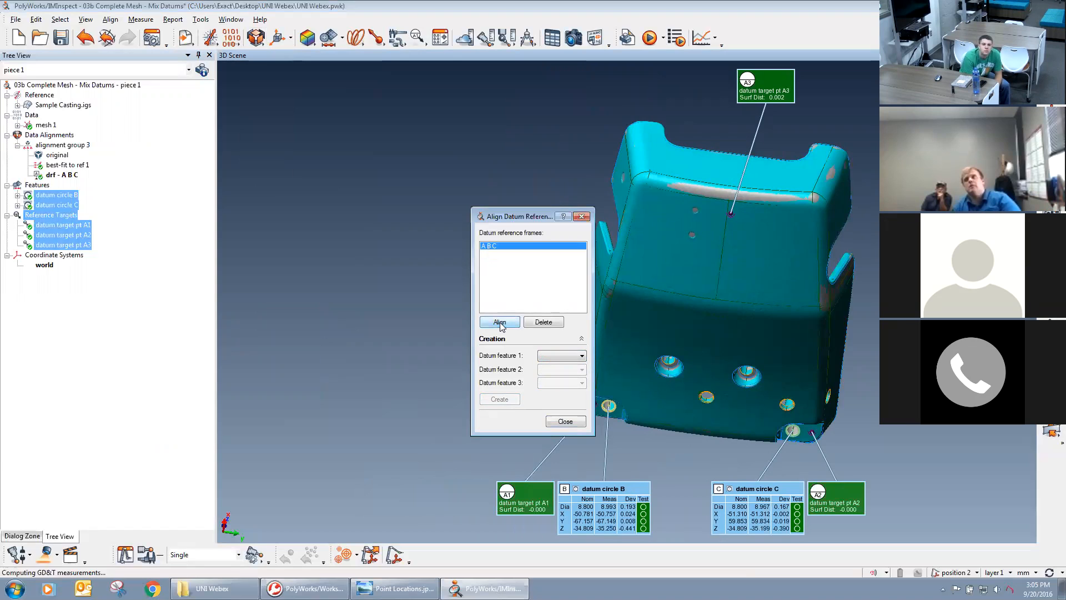
click(584, 218)
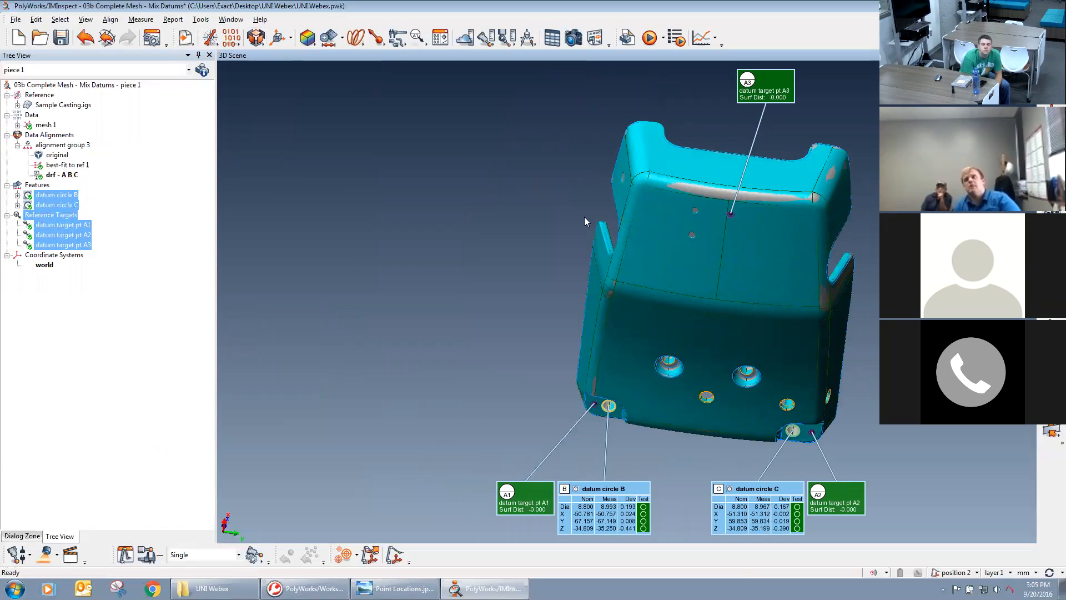
Hide the datum features and reference targets in the 3D scene, leaving the mesh and CAD model displayed.
middle_drag(720, 290, 616, 286)
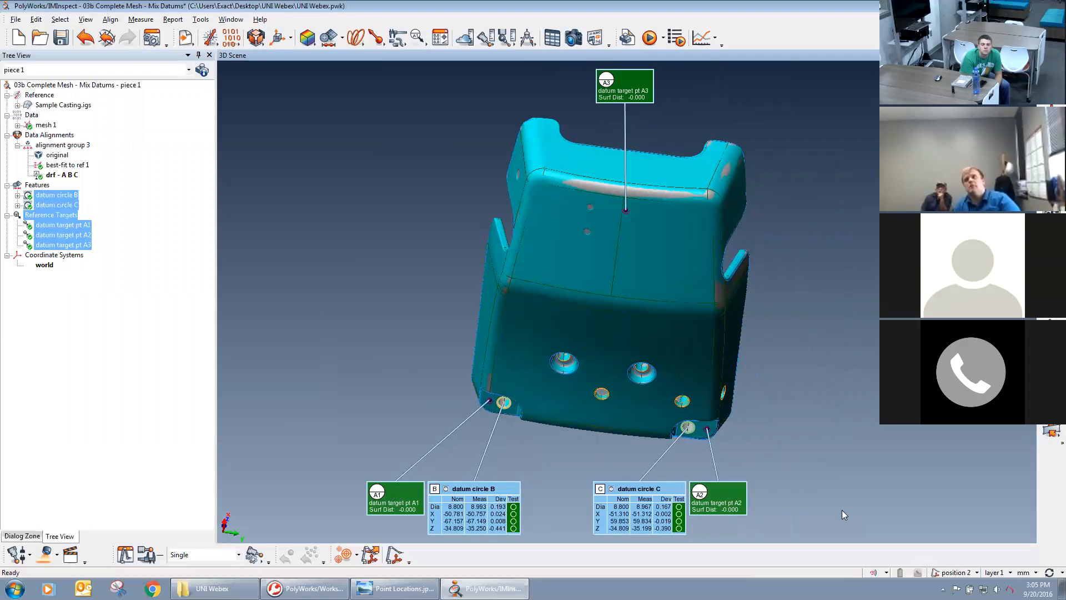
drag(554, 317, 572, 247)
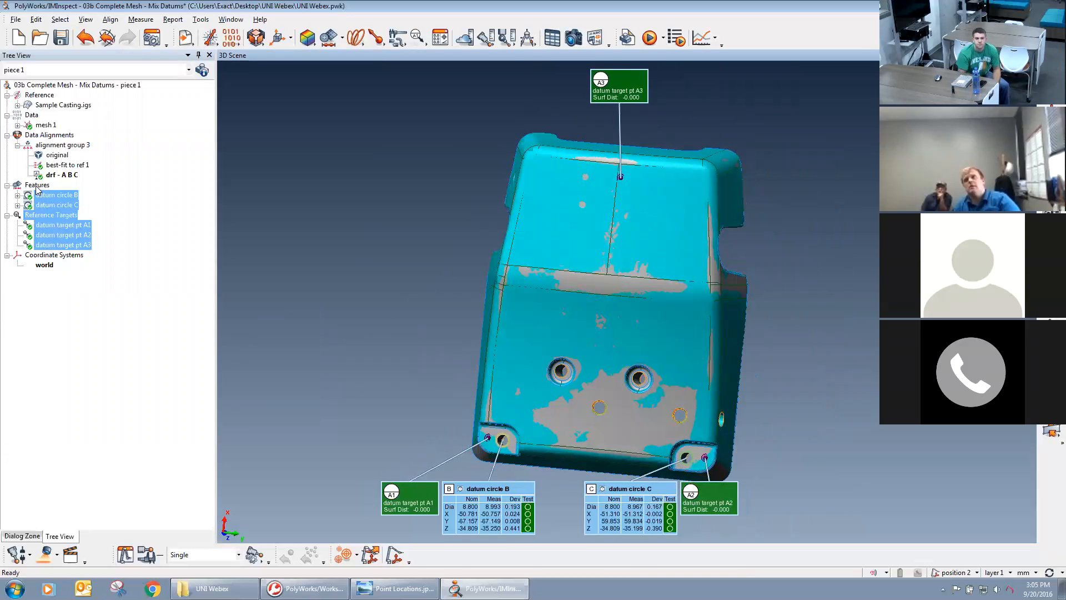
middle_click(38, 202)
middle_click(38, 213)
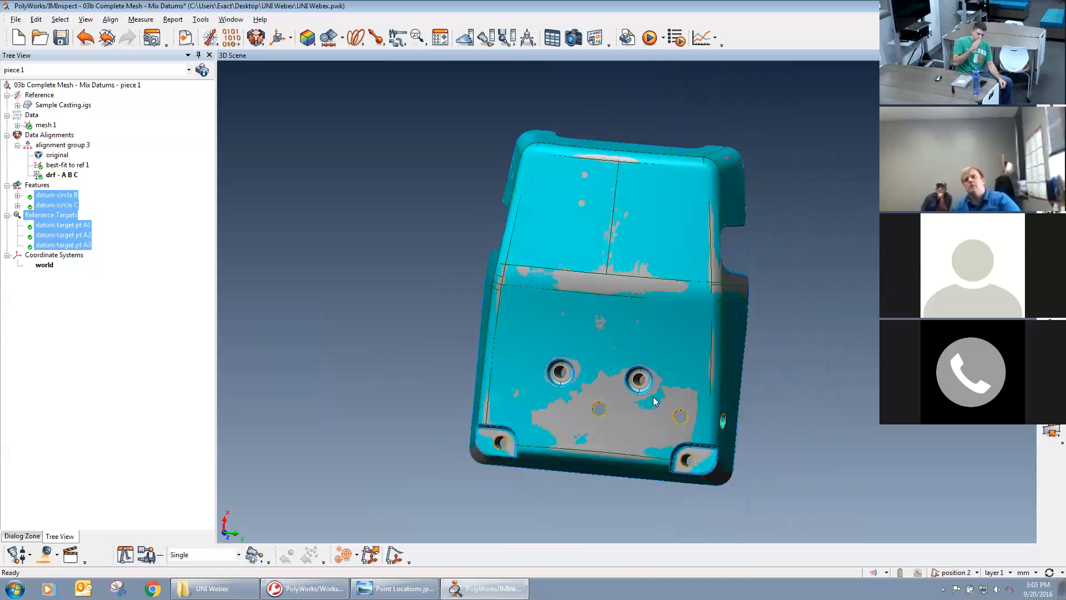
scroll(652, 393, up, 2)
drag(633, 389, 716, 352)
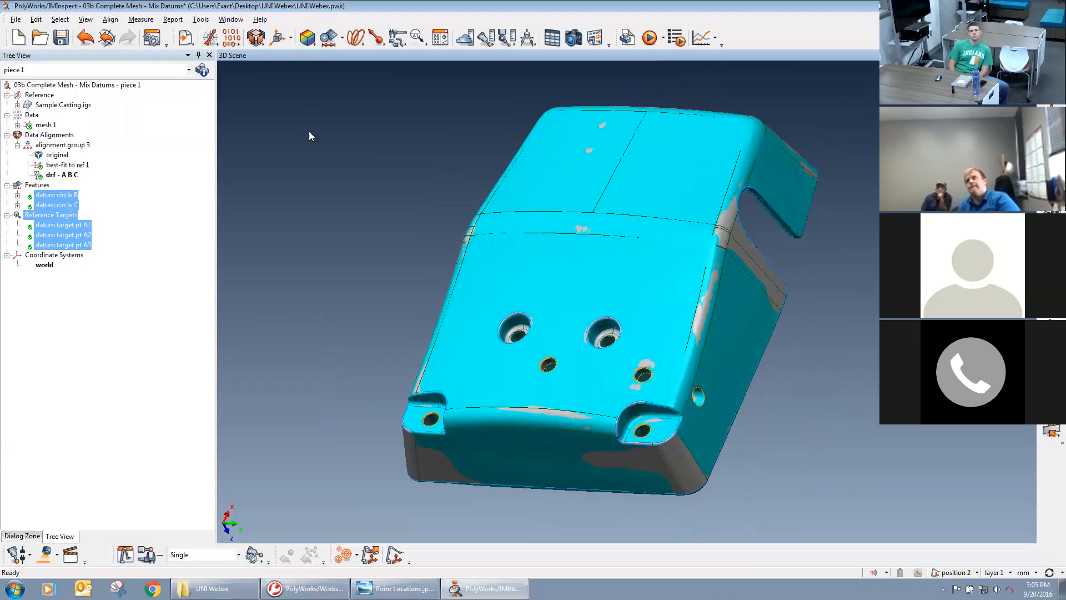
Measure a data color map of deviations from surfaces using Shortest direction, all reference objects, Surface data objects and a 4.000 mm max distance.
click(310, 43)
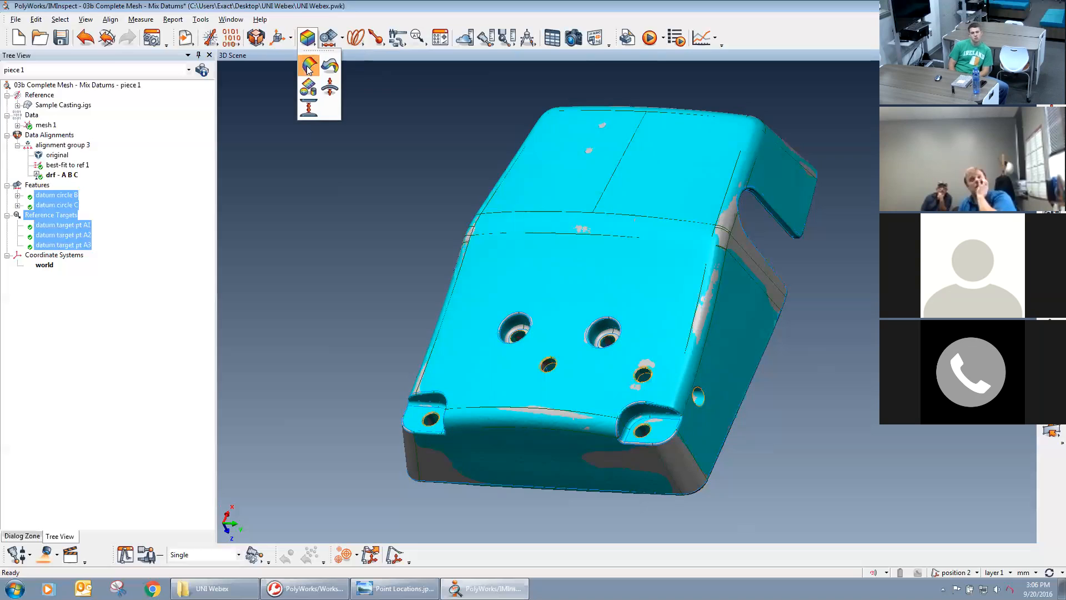
click(309, 66)
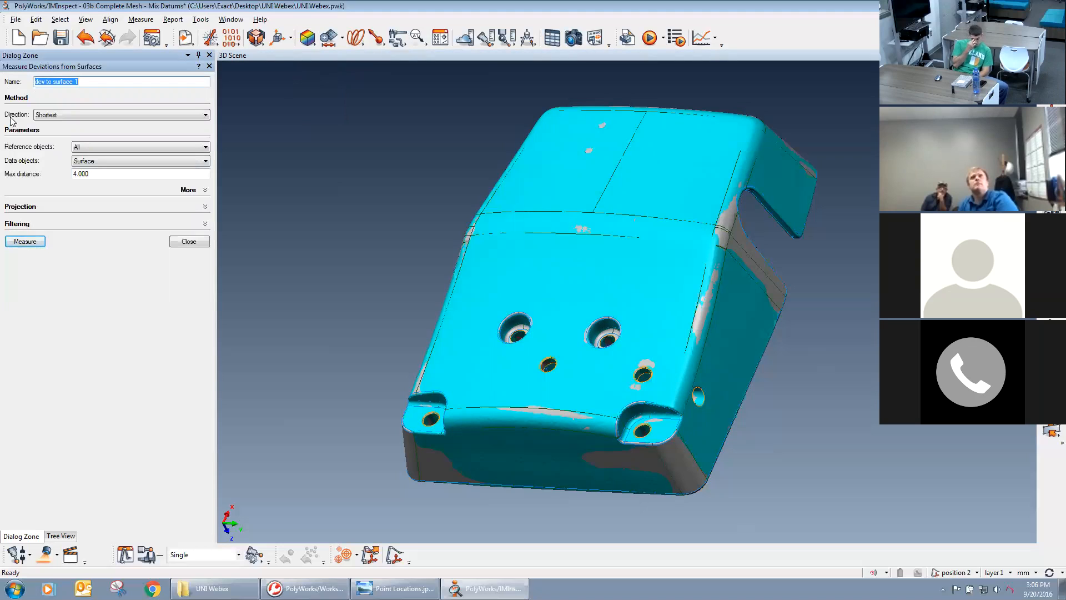
click(70, 114)
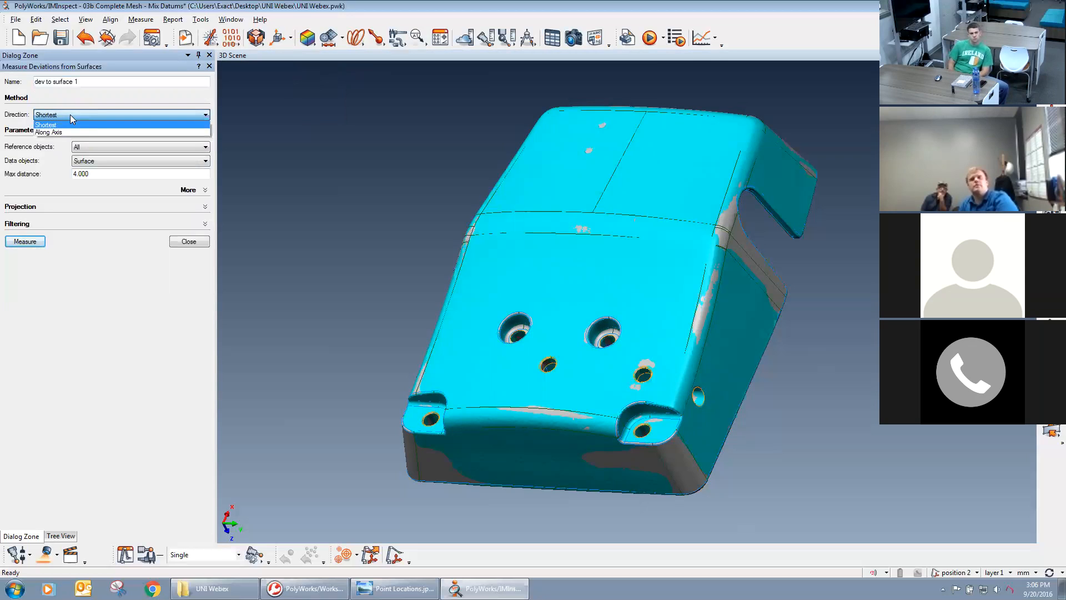
click(70, 115)
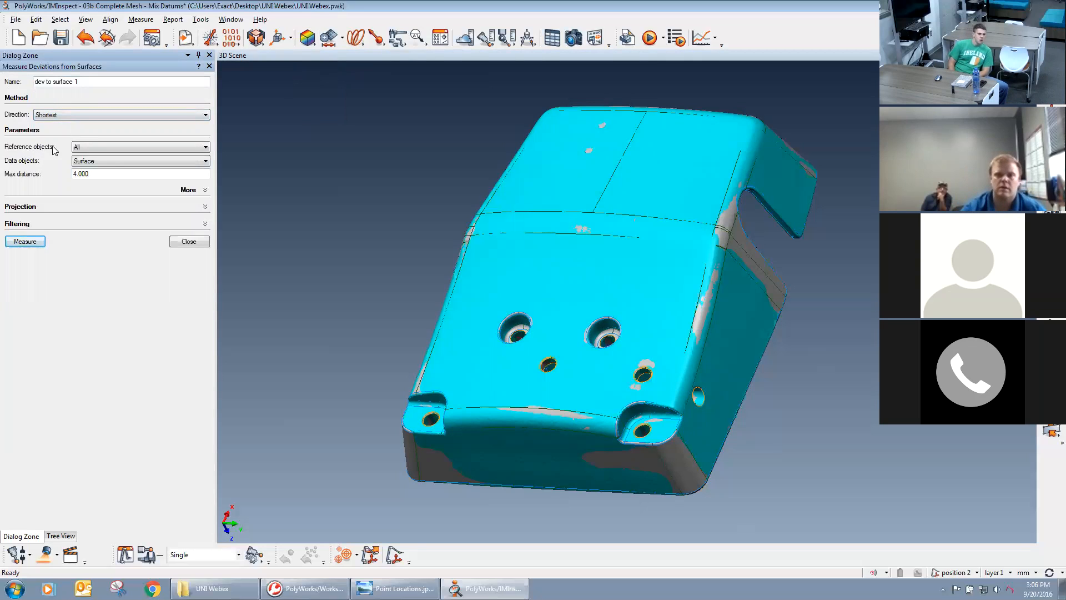
click(97, 152)
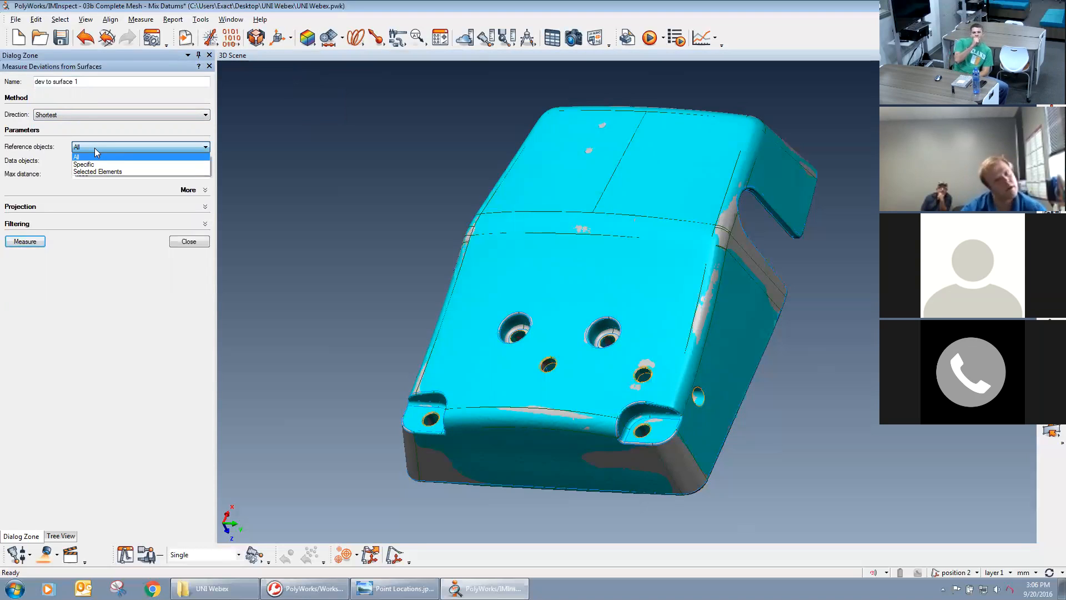
click(96, 152)
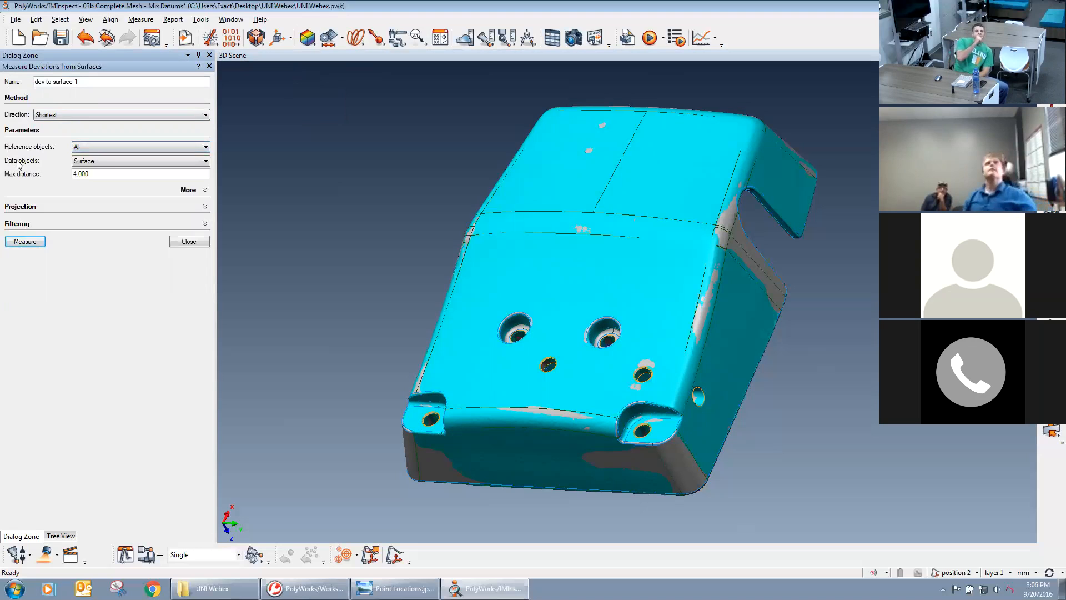
click(108, 162)
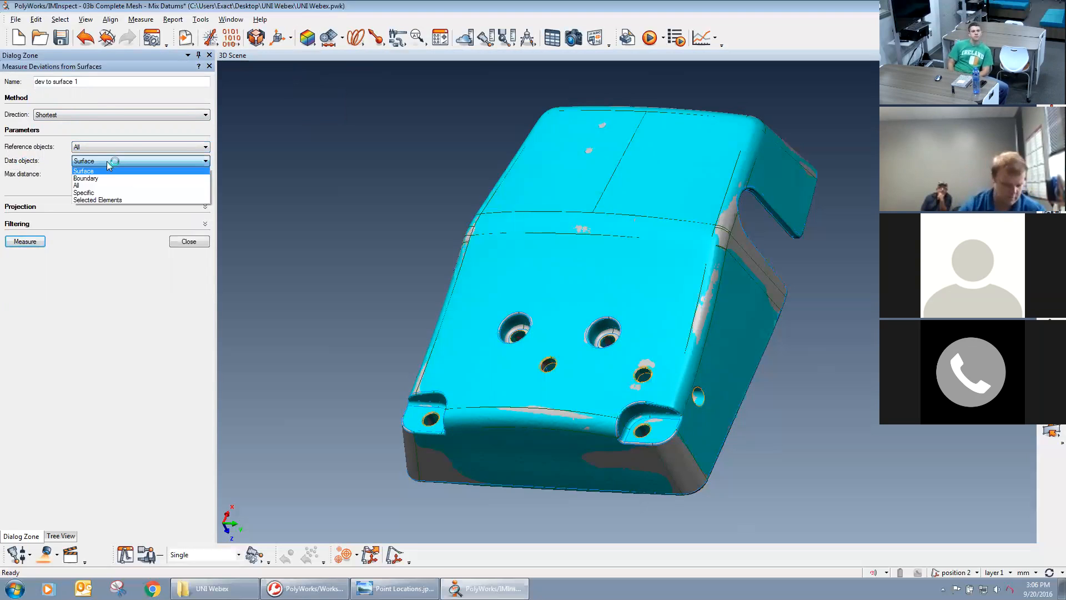
click(109, 162)
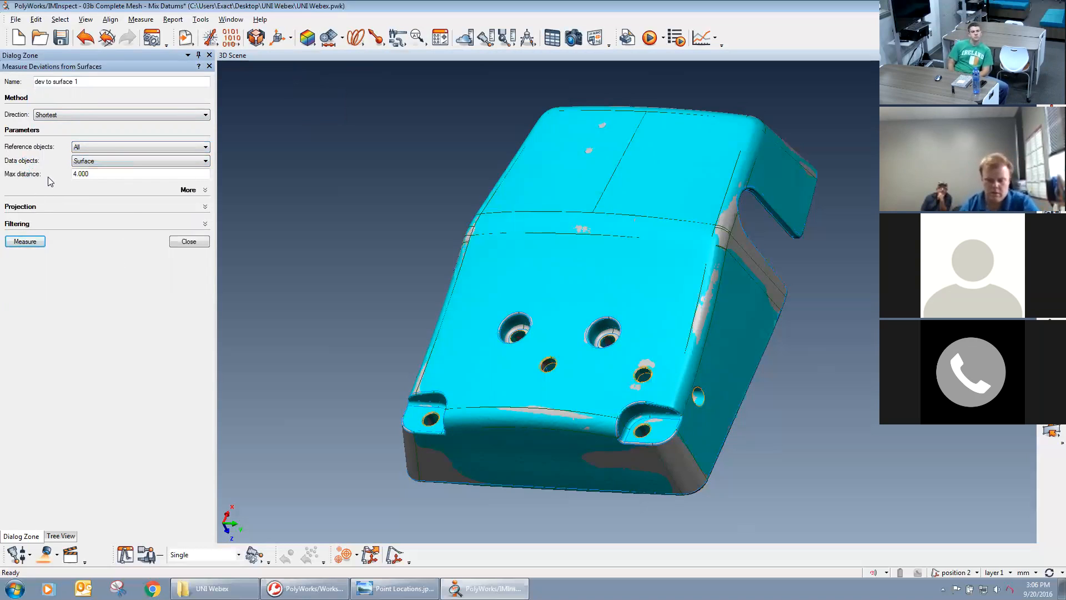
double_click(76, 174)
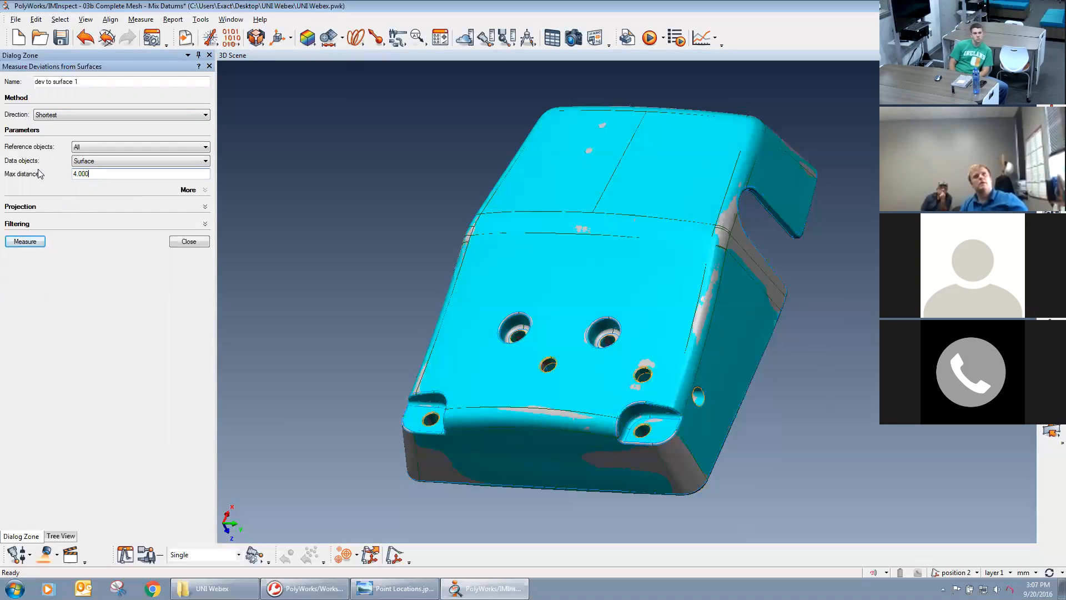
click(34, 242)
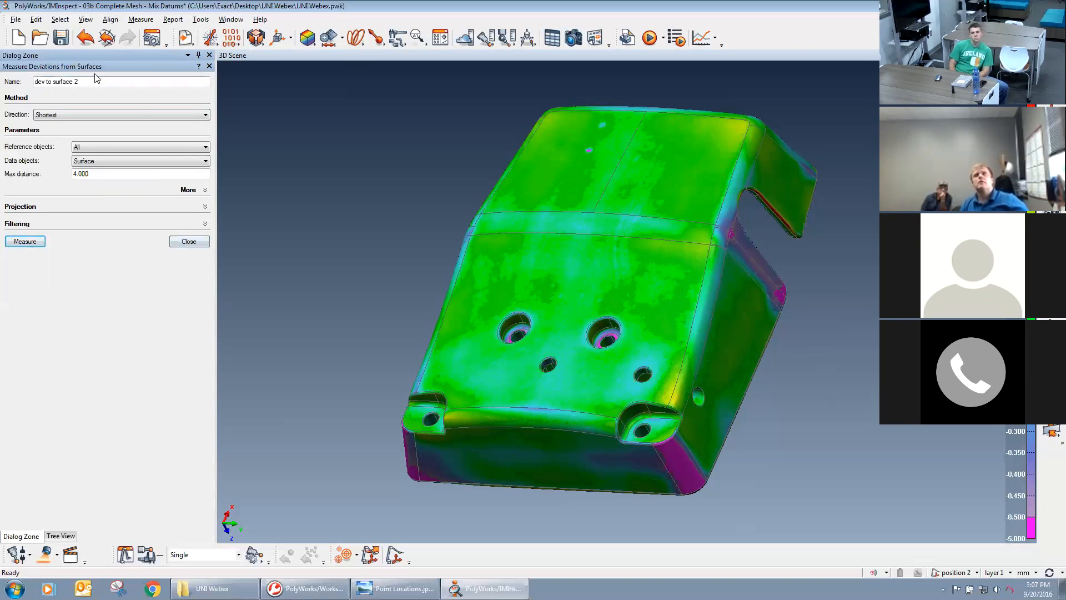
click(175, 243)
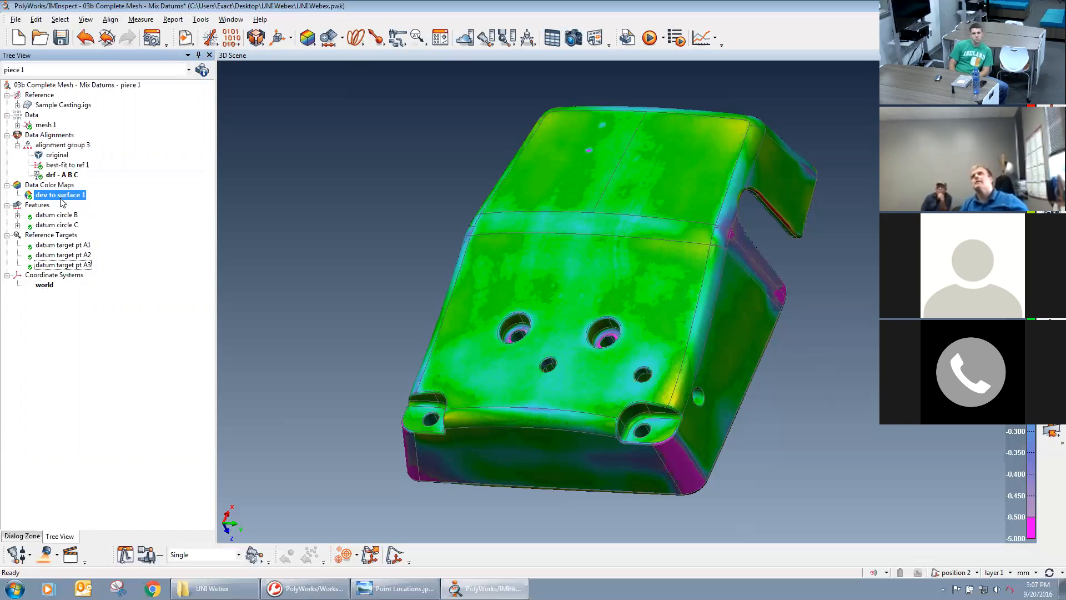
Change the color scale's conversion from the customized scale to Auto Range and apply it to the deviation map.
drag(519, 295, 794, 306)
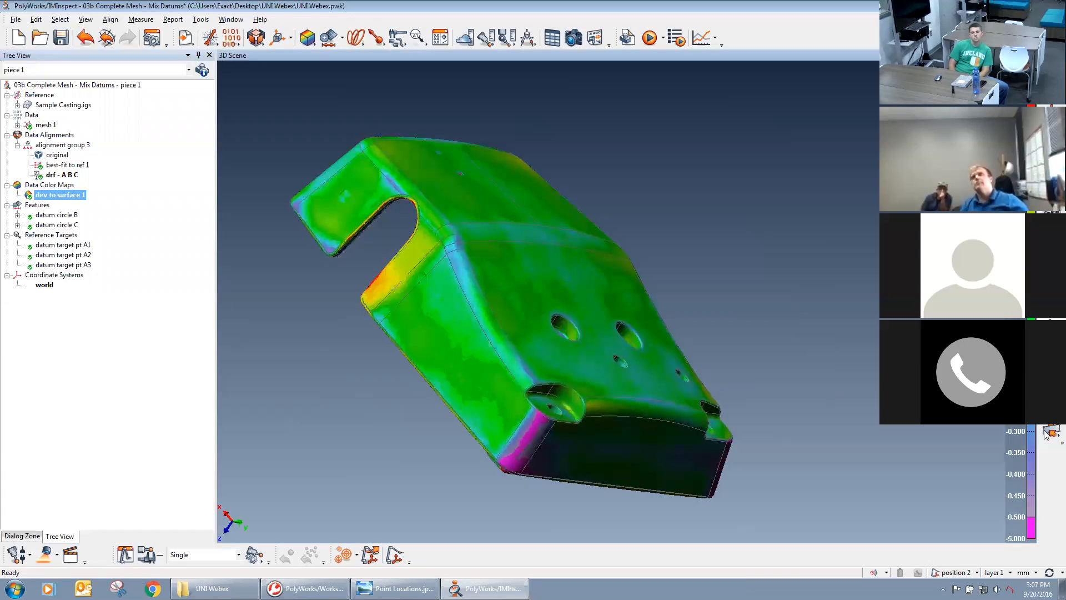
middle_drag(838, 361, 940, 363)
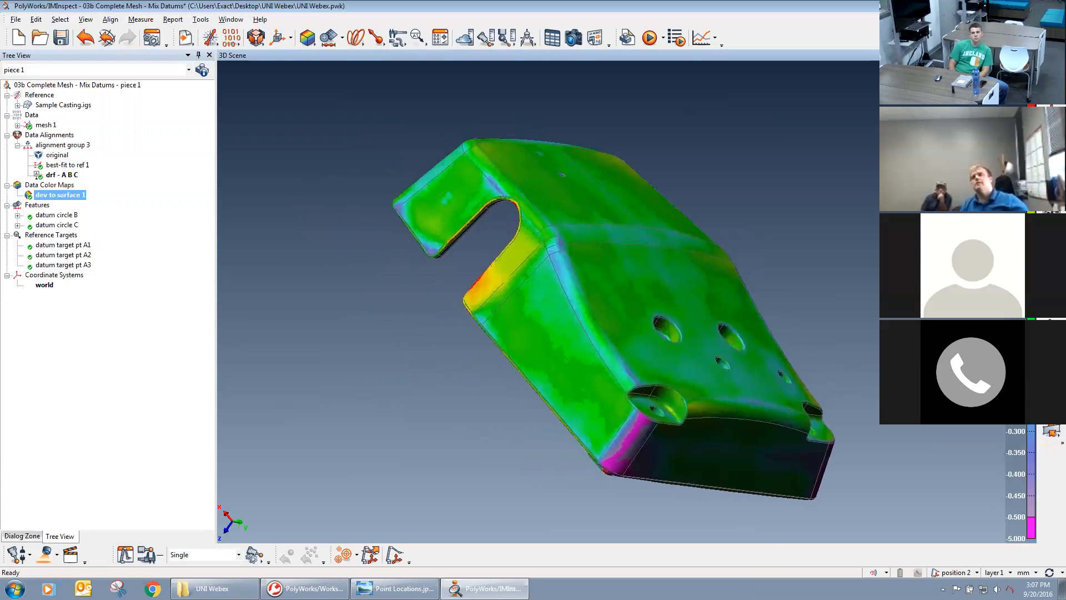
double_click(1031, 333)
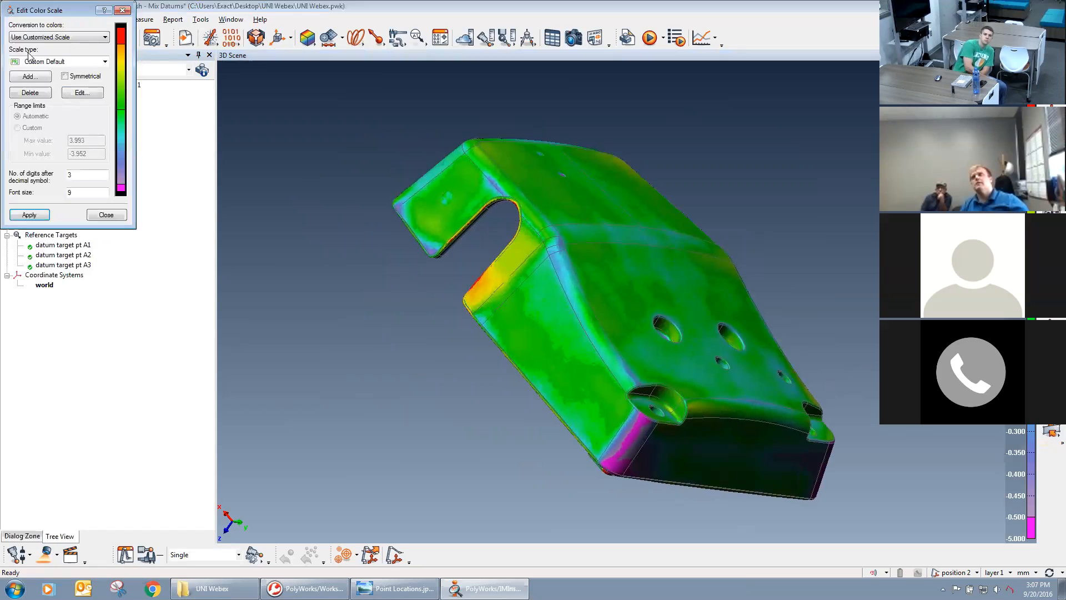
click(58, 36)
click(33, 47)
click(29, 214)
drag(527, 262, 848, 499)
drag(704, 387, 563, 172)
drag(61, 11, 805, 172)
click(867, 170)
Annotate deviations at five points: two on the upper face, one beside the side notch, one on the lower corner and one on the end face.
middle_drag(646, 266, 737, 261)
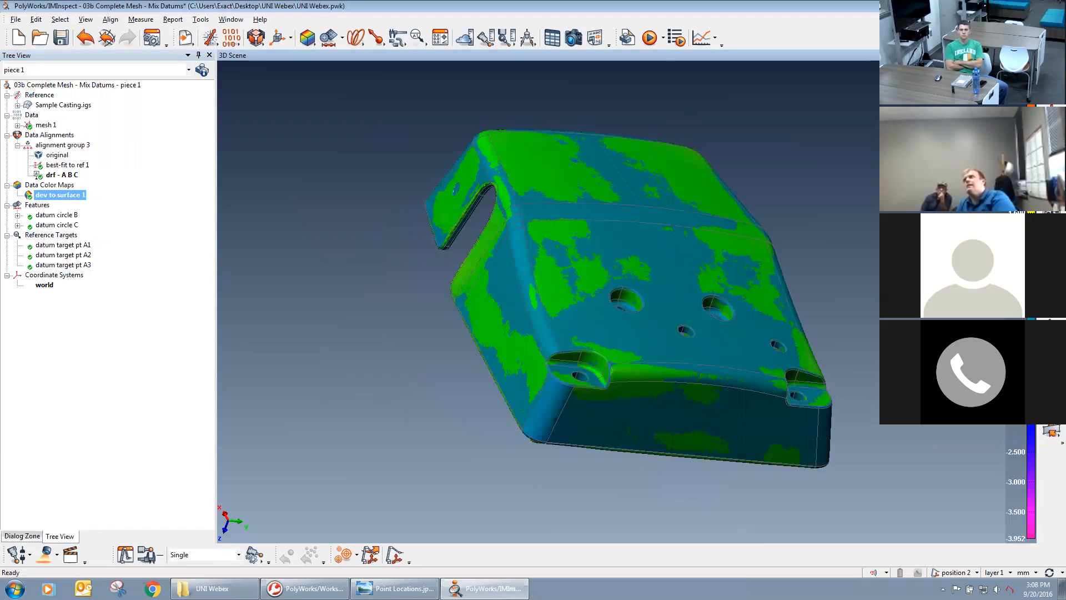
click(543, 172)
click(685, 176)
click(459, 277)
click(540, 423)
click(664, 417)
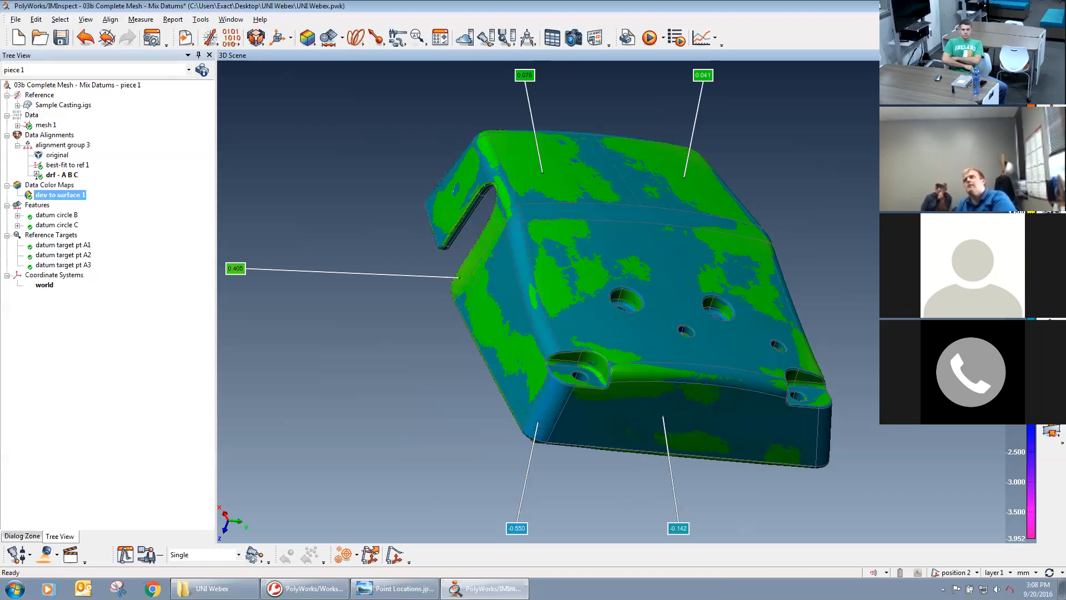
Open the deviation map's color scale settings and review the available scale types, keeping the current Rainbow type selected.
double_click(1031, 222)
drag(800, 171, 892, 105)
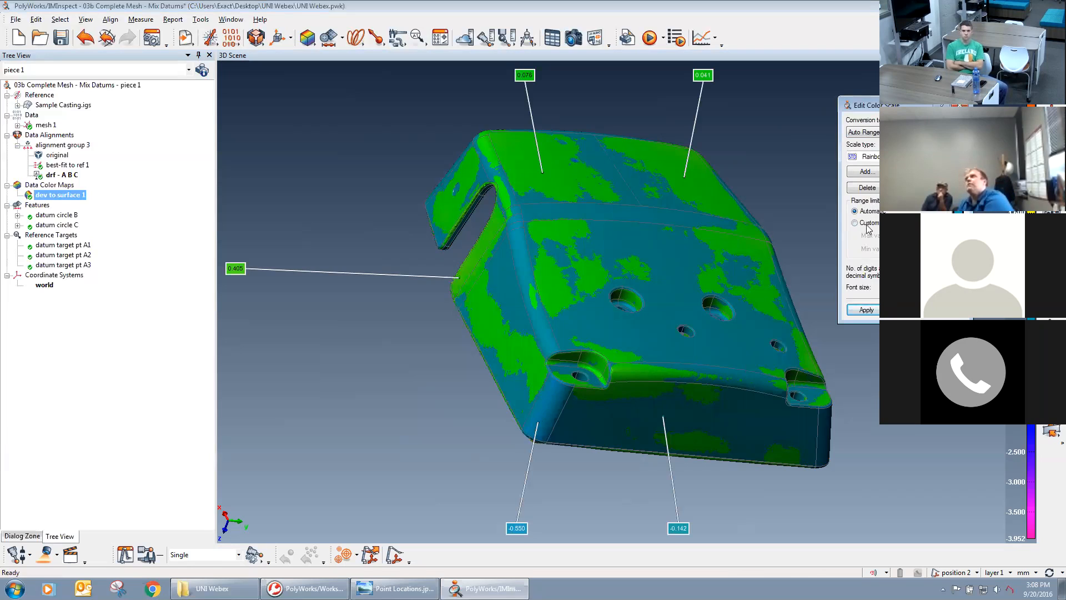
click(939, 157)
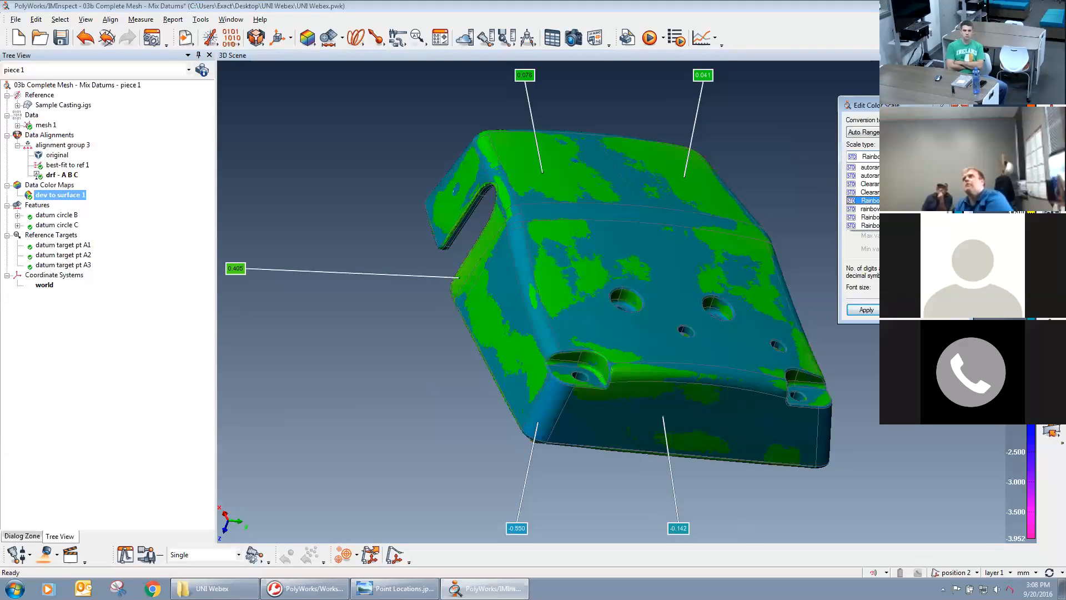
click(911, 200)
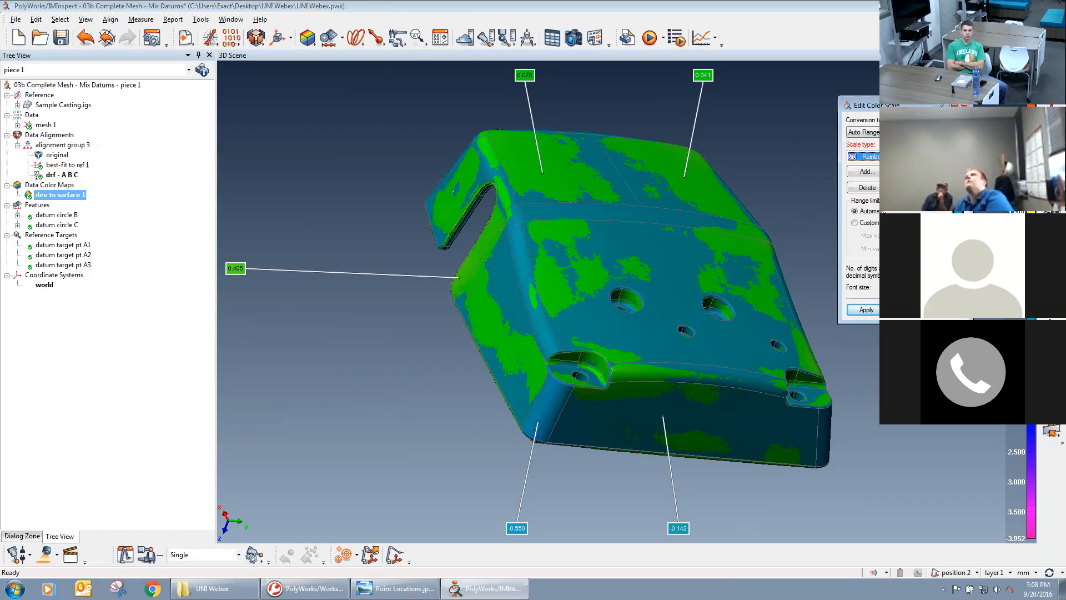
Examine the Rainbow scale's color segments in the color scale editor and cancel without changing them.
click(912, 172)
click(451, 158)
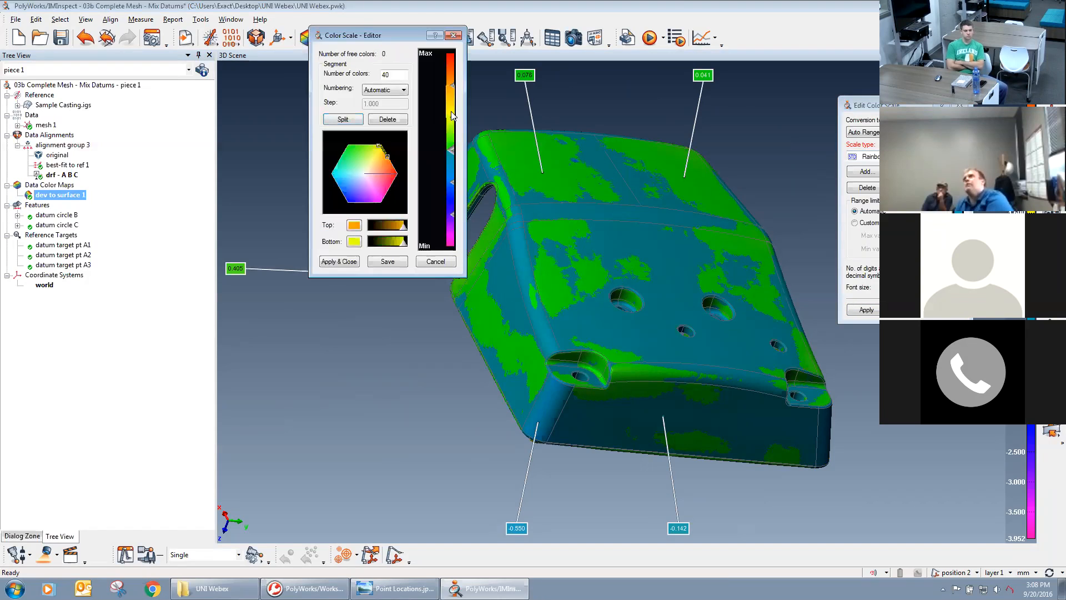
click(450, 197)
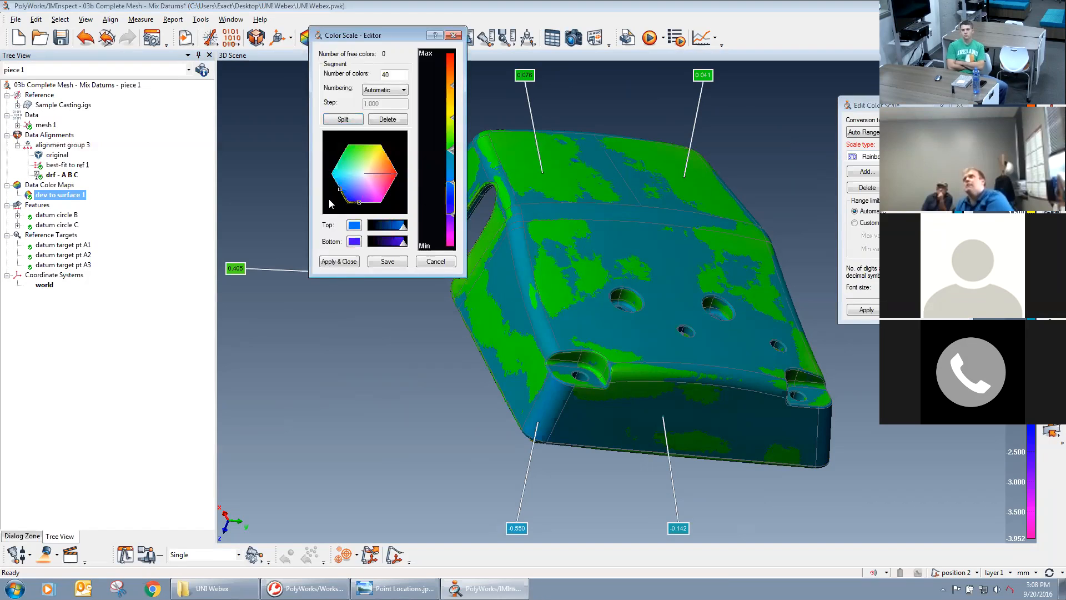
click(434, 262)
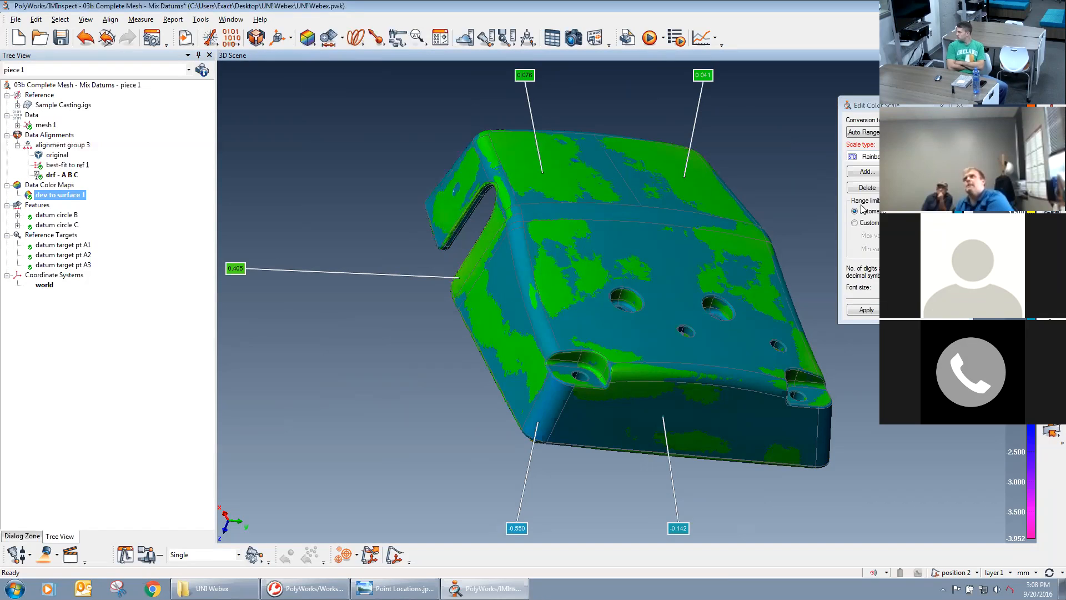
Apply a custom color range with a -2.000 minimum, and narrow it to a maximum of 1 and a minimum of -1.
click(870, 223)
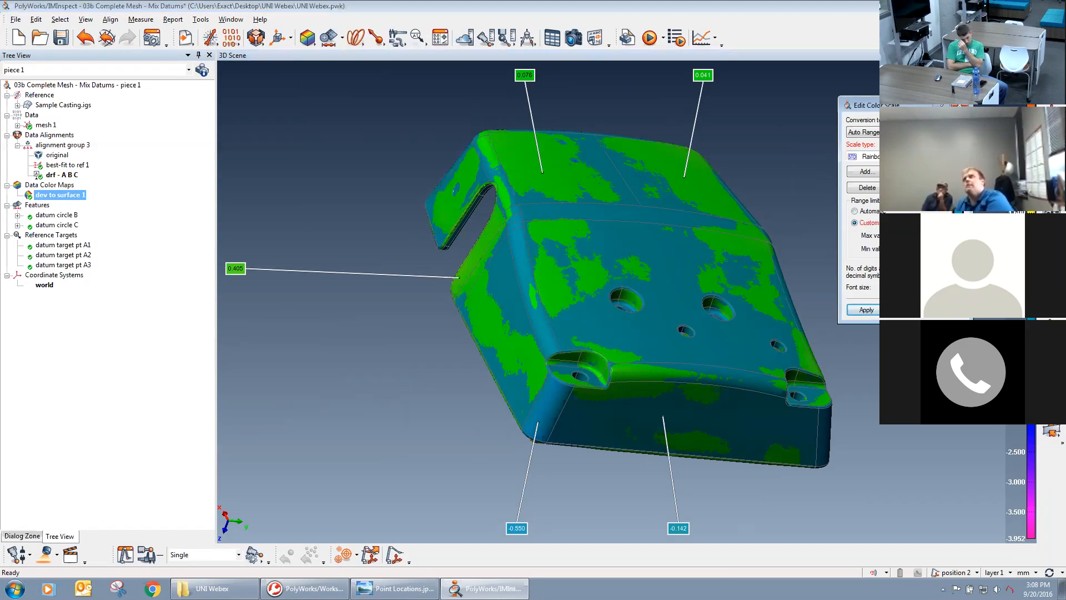
text(1)
key(Tab)
text(-1)
click(865, 310)
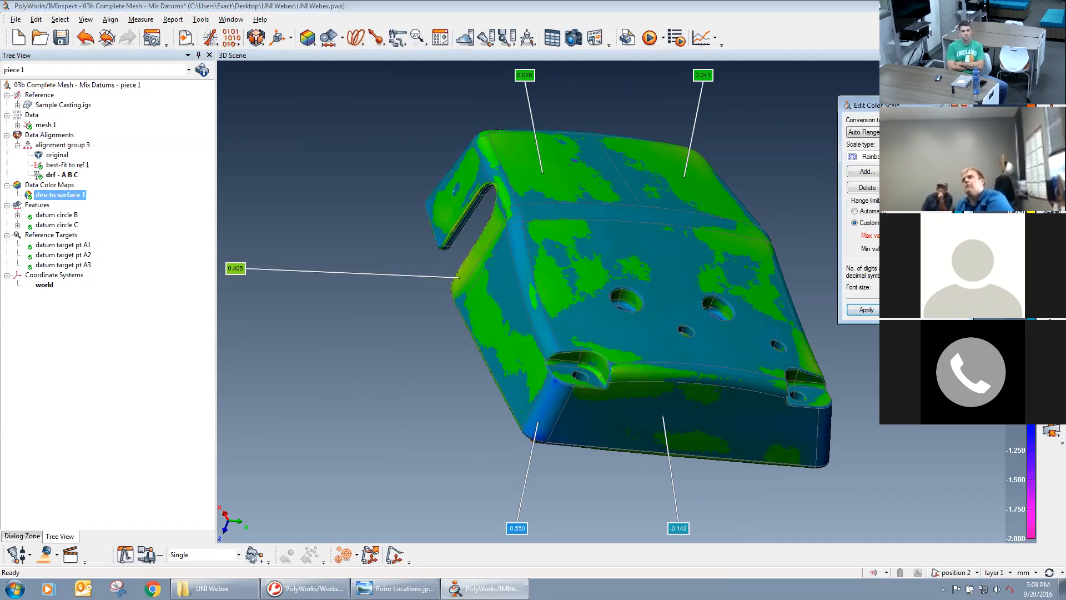
click(876, 312)
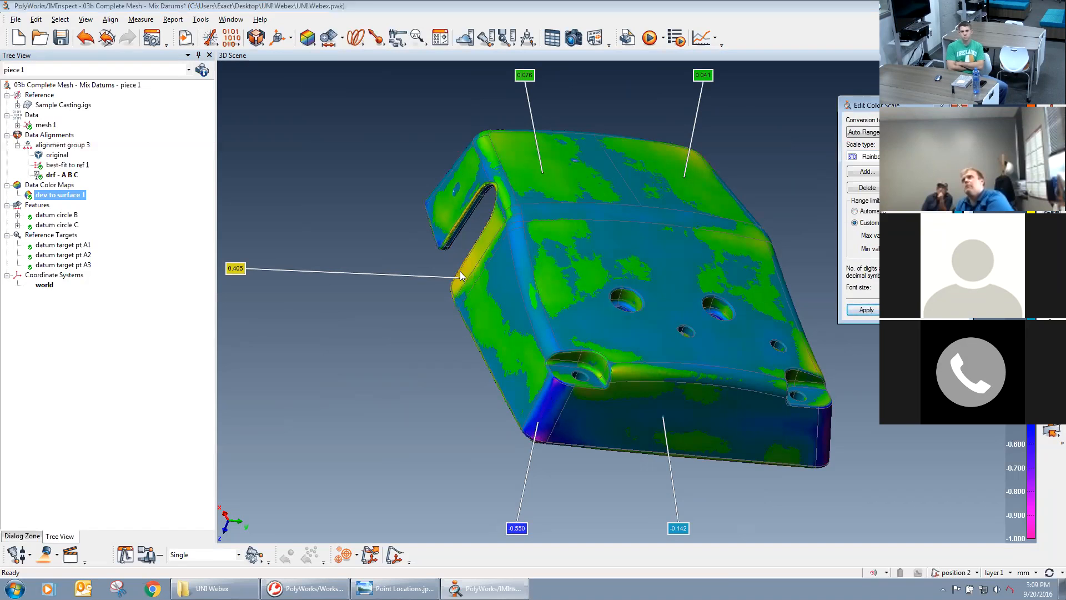
Narrow the custom color range to a -0.500 minimum and inspect the deviations around the side notch, corners and upper faces.
drag(622, 299, 553, 322)
middle_drag(760, 309, 640, 315)
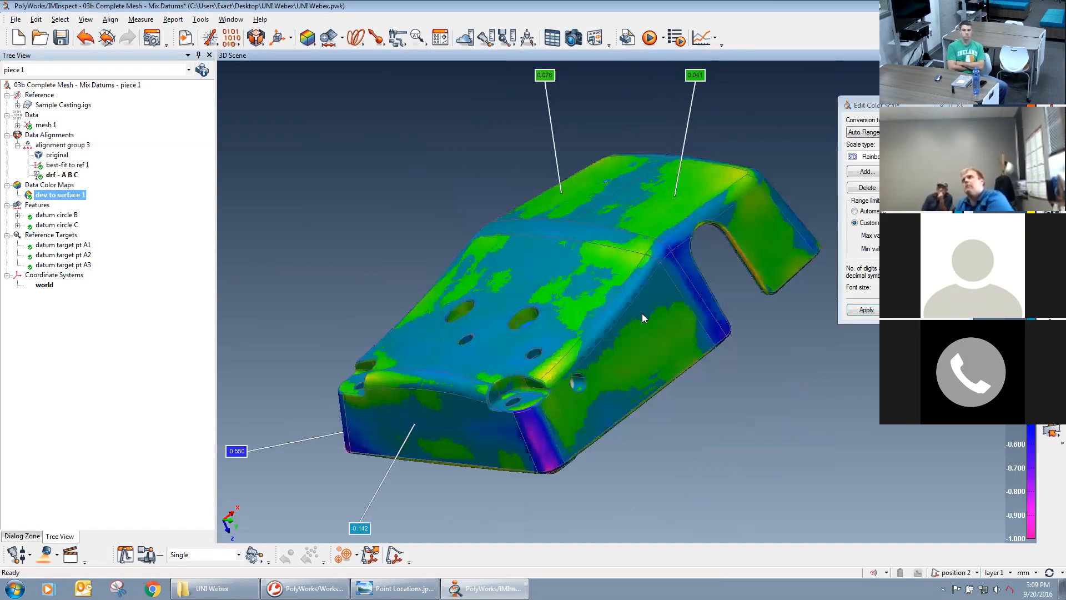
drag(466, 334, 612, 340)
middle_drag(611, 341, 733, 344)
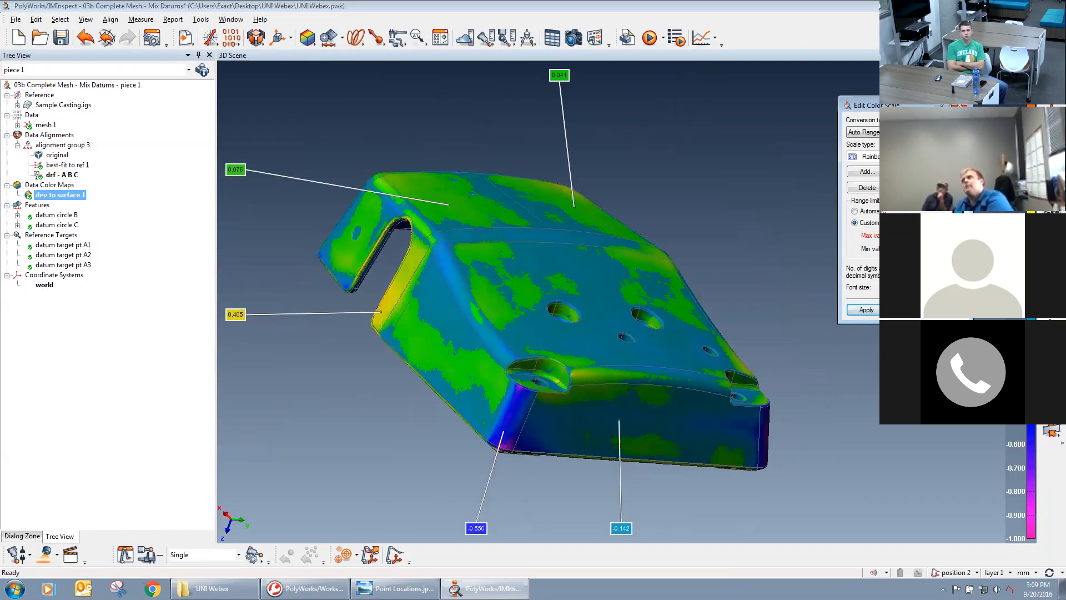
click(873, 310)
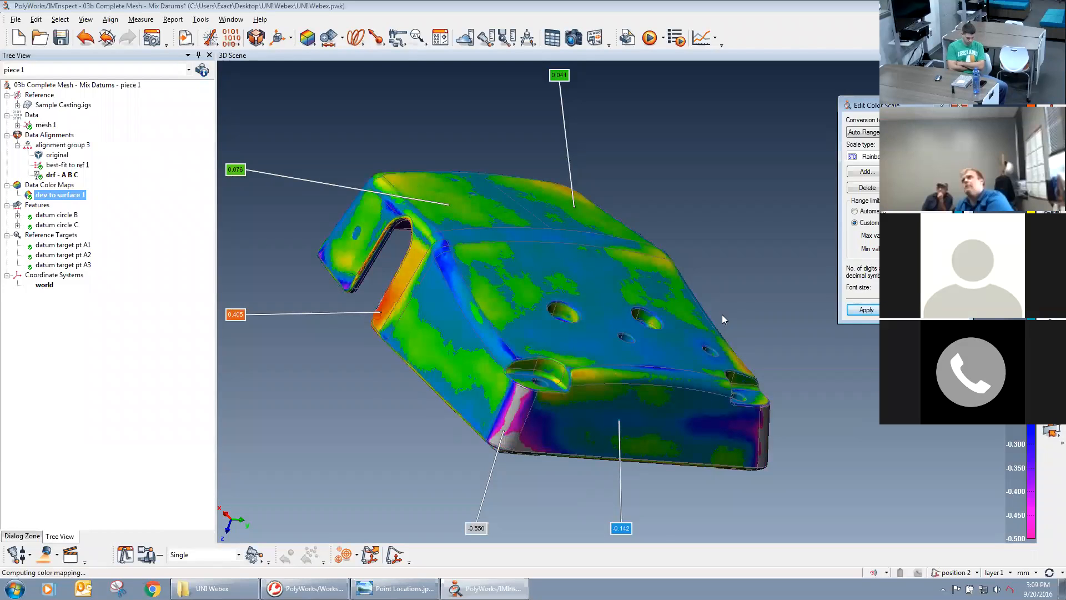
middle_drag(693, 332, 698, 330)
drag(699, 331, 652, 383)
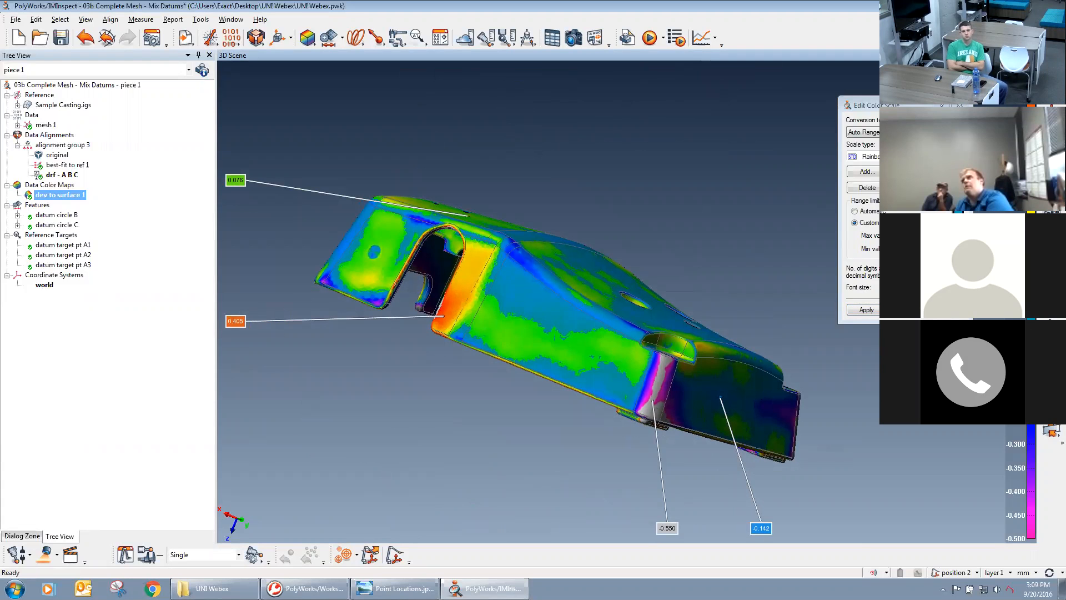
drag(739, 489, 678, 410)
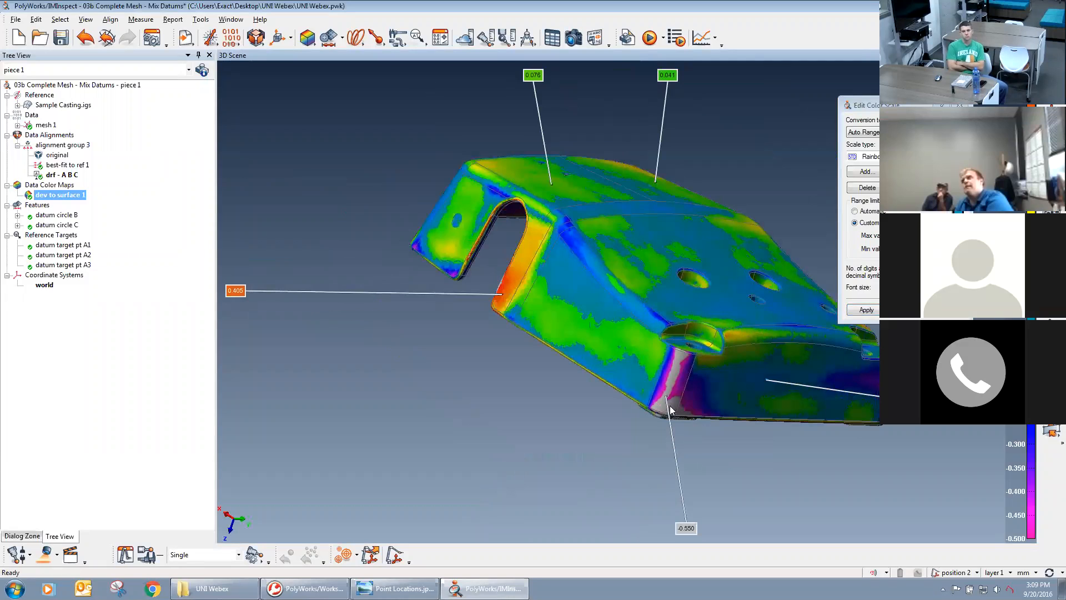
middle_drag(627, 340, 563, 361)
drag(563, 361, 565, 363)
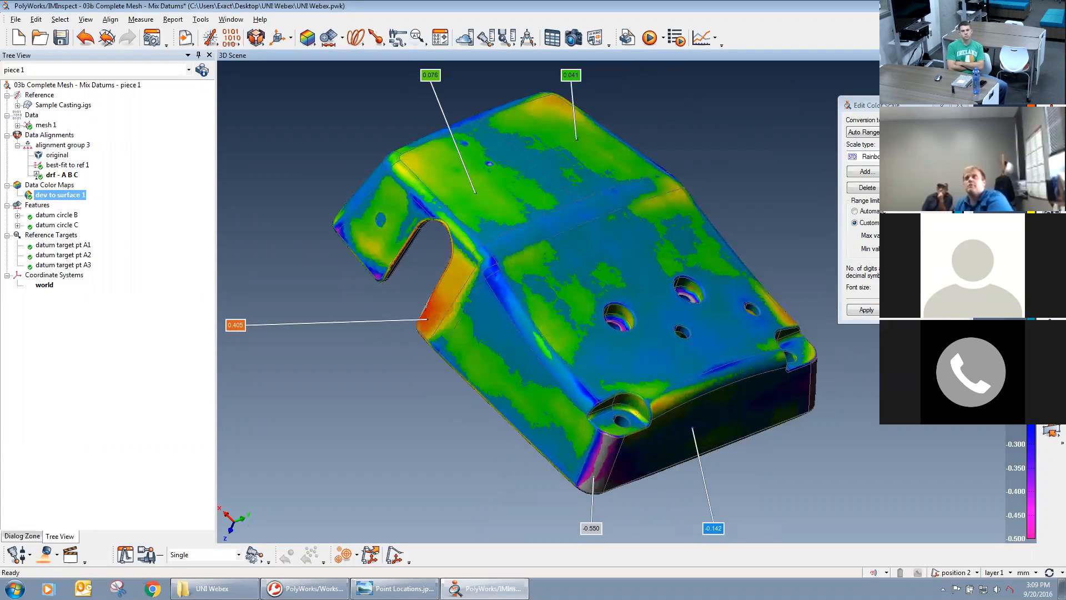
Switch the color map to the smoother rainbow scale type and apply a custom range with a -0.500 minimum.
click(943, 157)
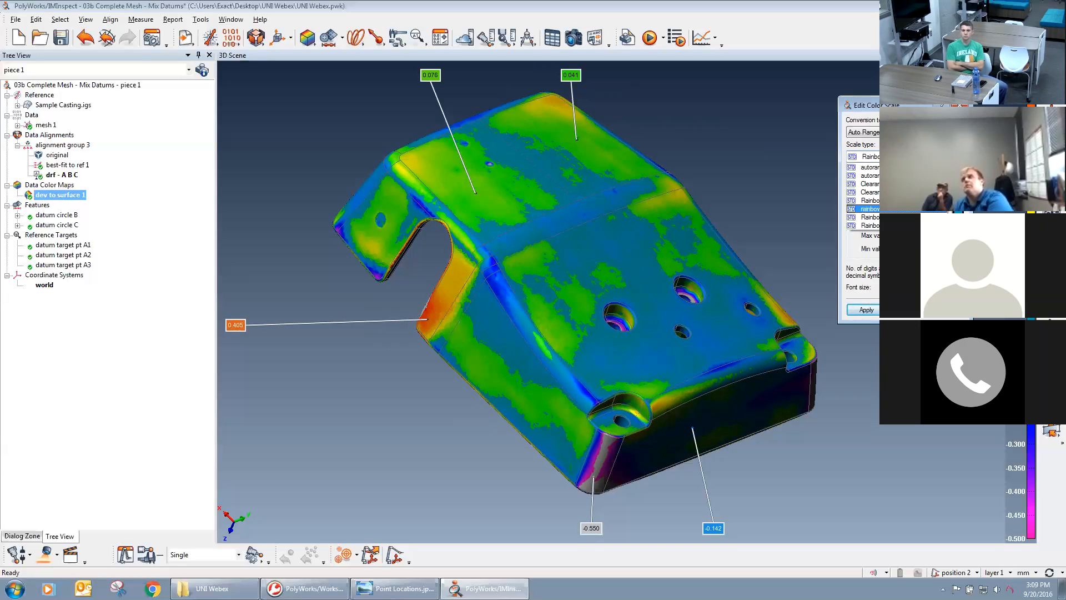
click(906, 209)
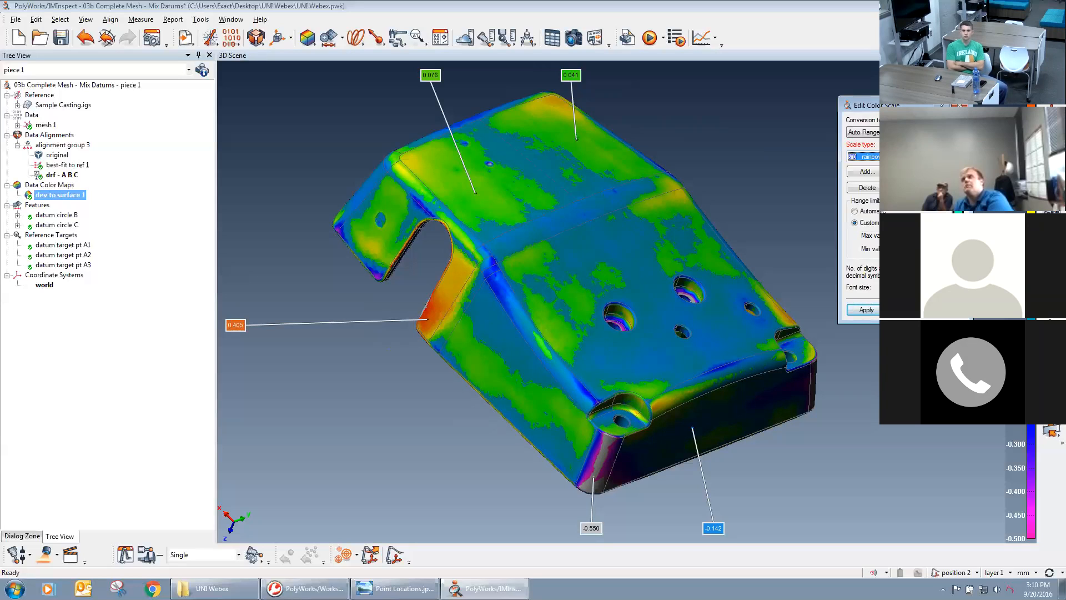
click(876, 311)
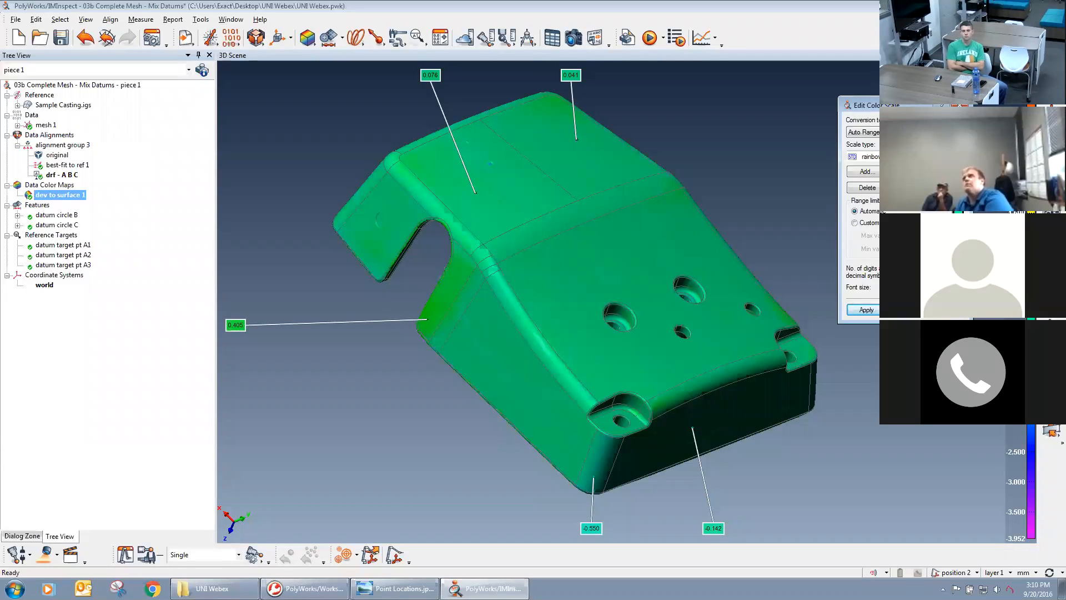
click(870, 223)
text(1)
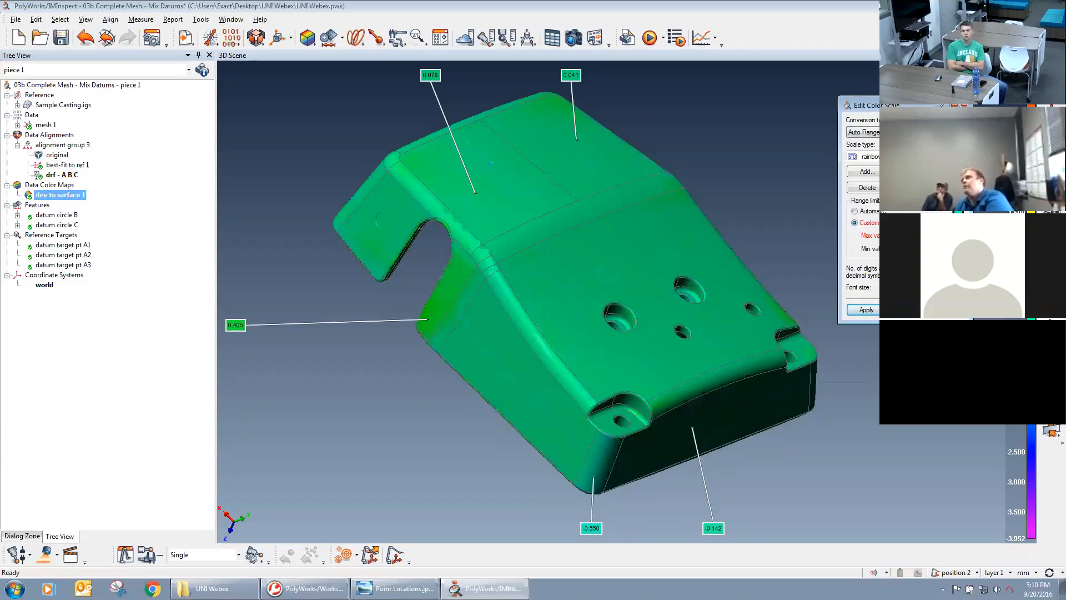
click(867, 310)
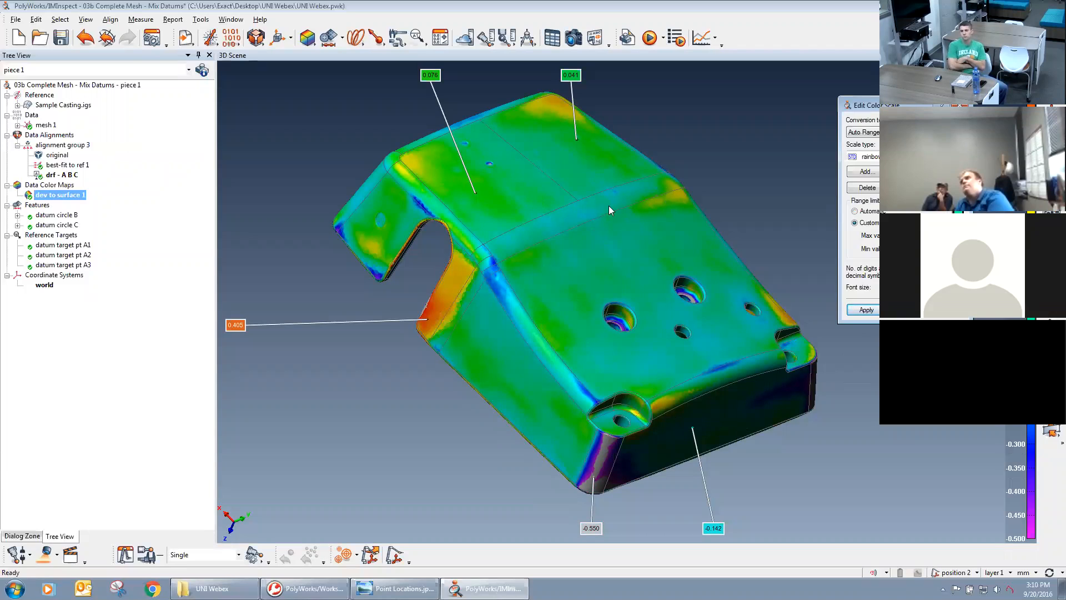
Annotate deviations at two neighboring points, one on the bend across the casting and one on the upper face just above it.
click(1052, 409)
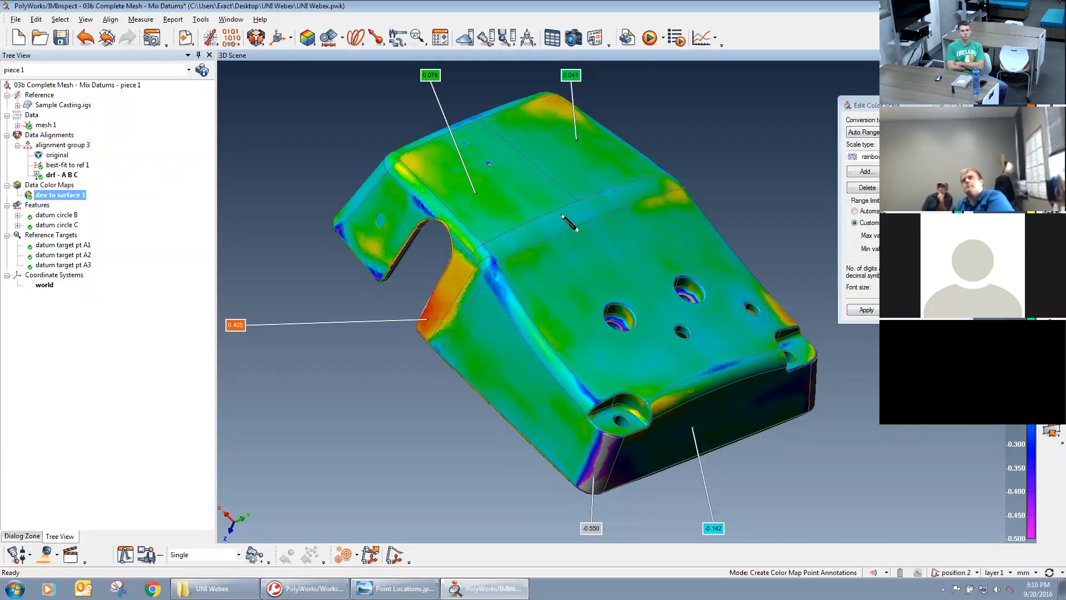
click(961, 105)
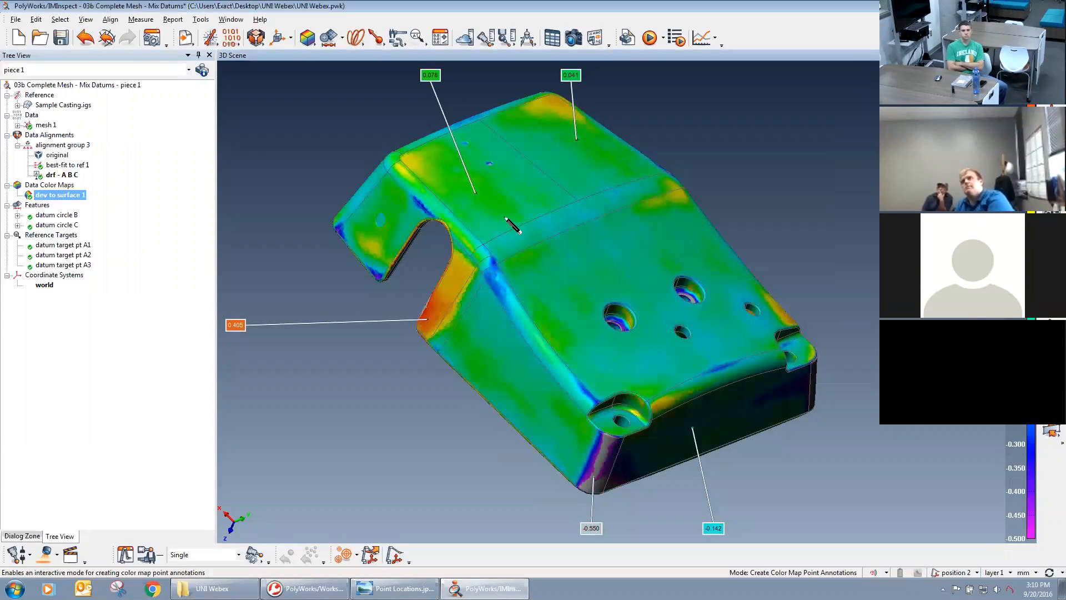
click(533, 233)
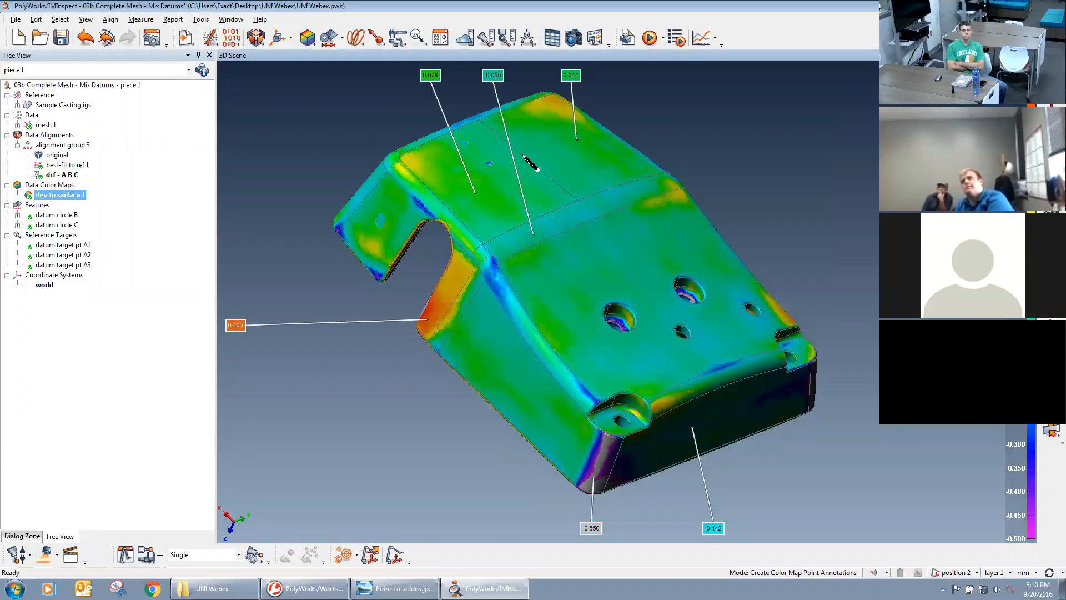
click(524, 218)
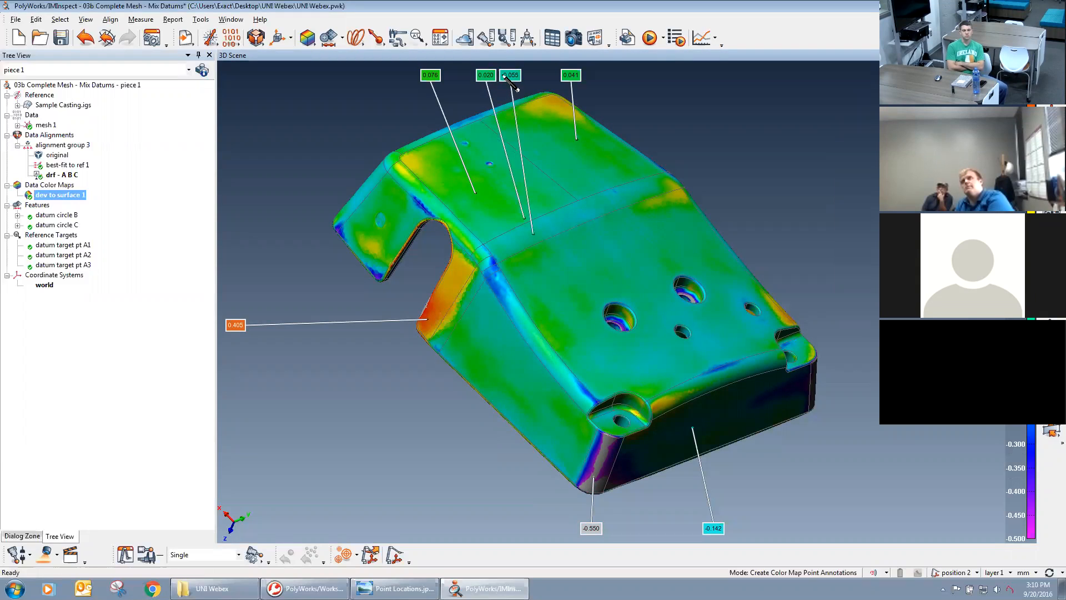
right_click(796, 167)
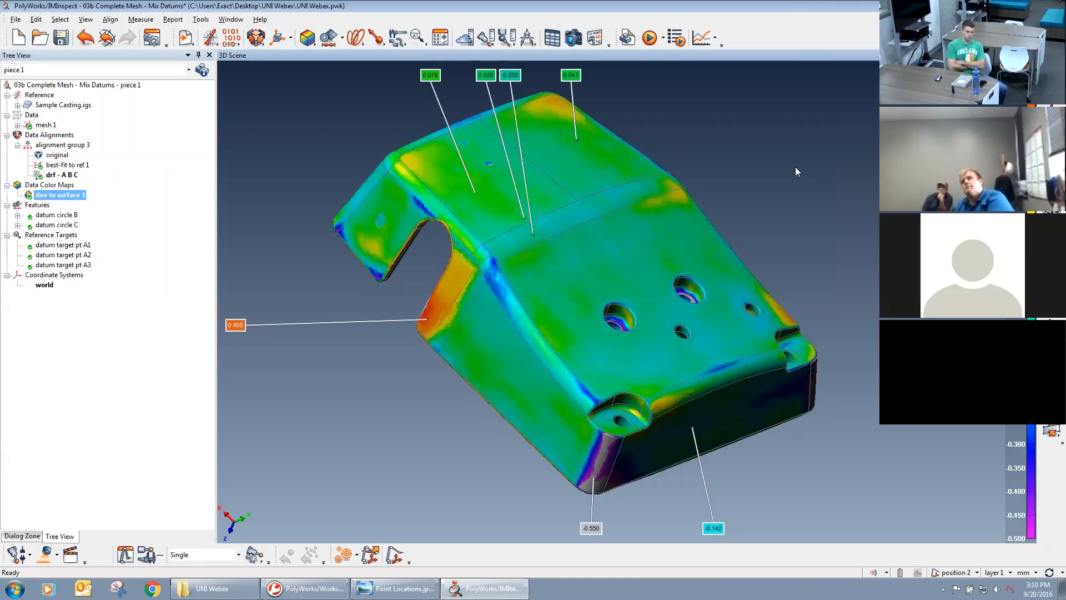
Change the color scale's conversion from Auto Range to the Use Object tolerance option and apply it to the map.
double_click(1031, 177)
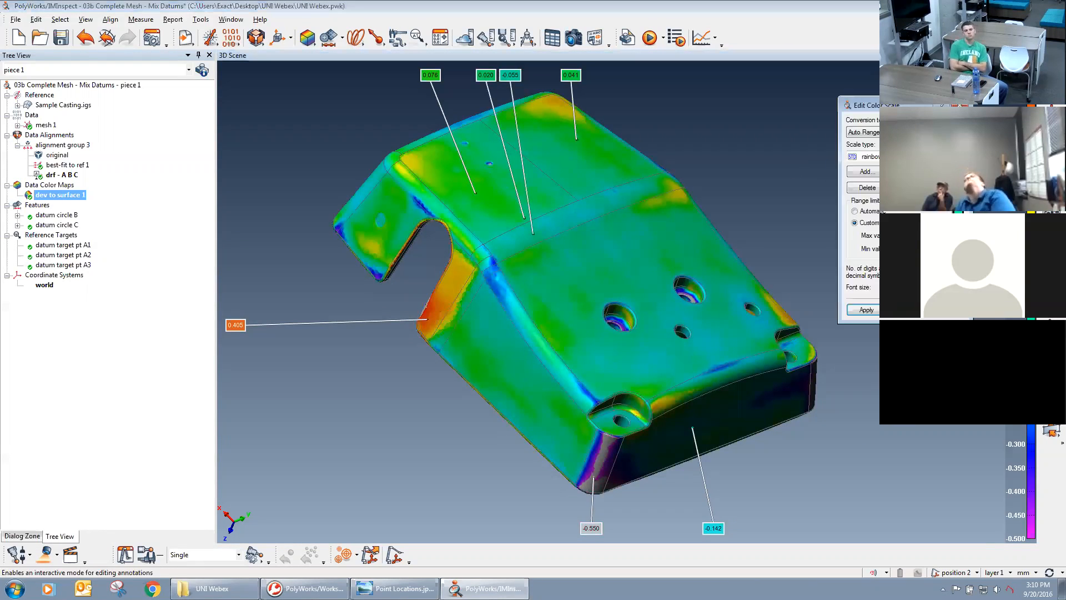
click(906, 132)
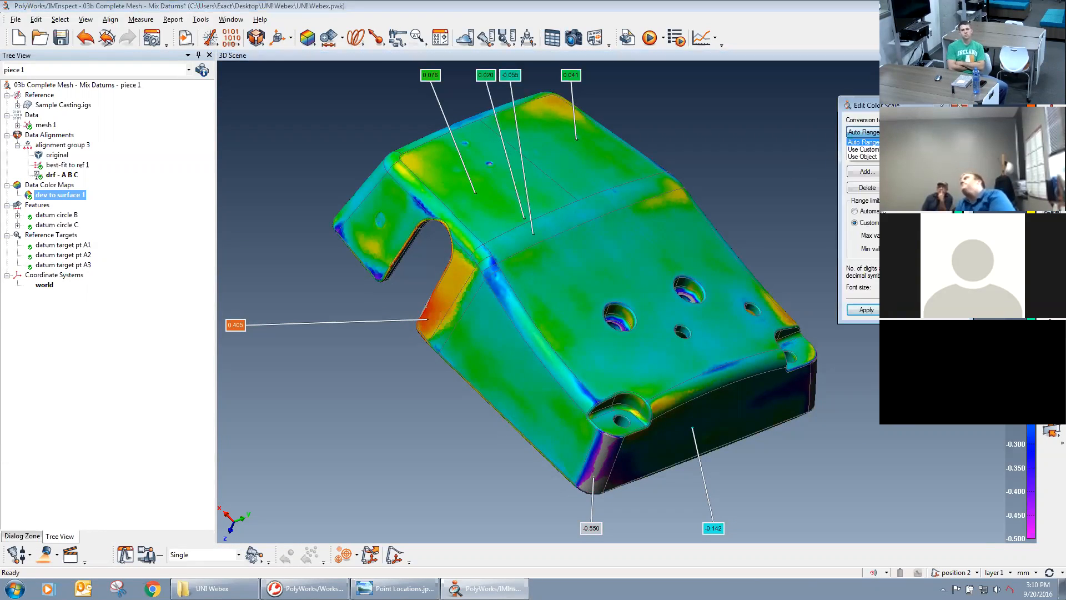
click(862, 157)
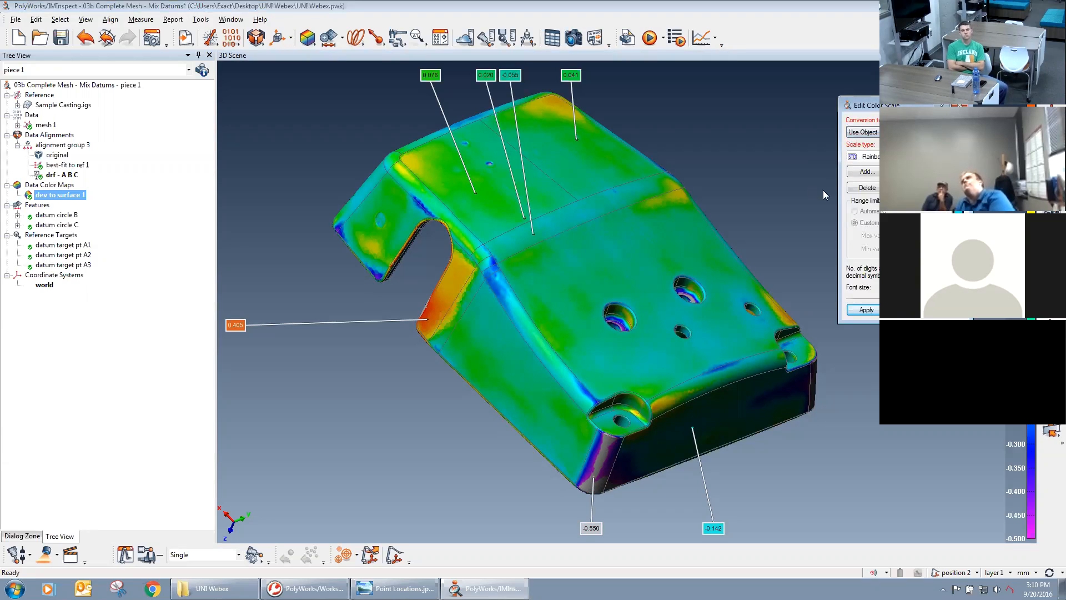
click(865, 310)
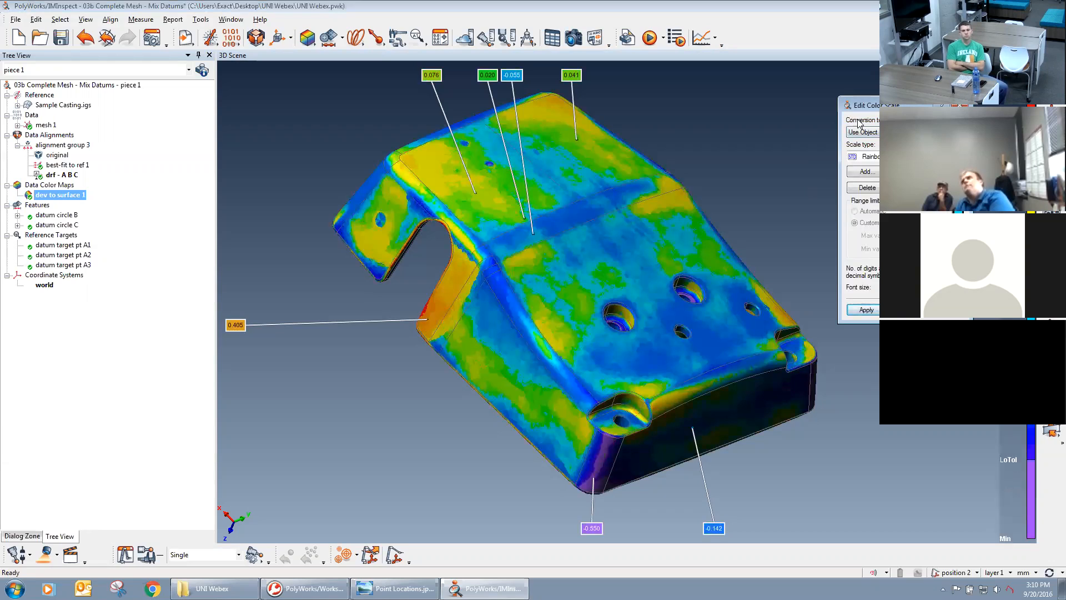
Set the scale type to pass/fail, apply it, and inspect the color map around the side notch and lower corner.
click(905, 132)
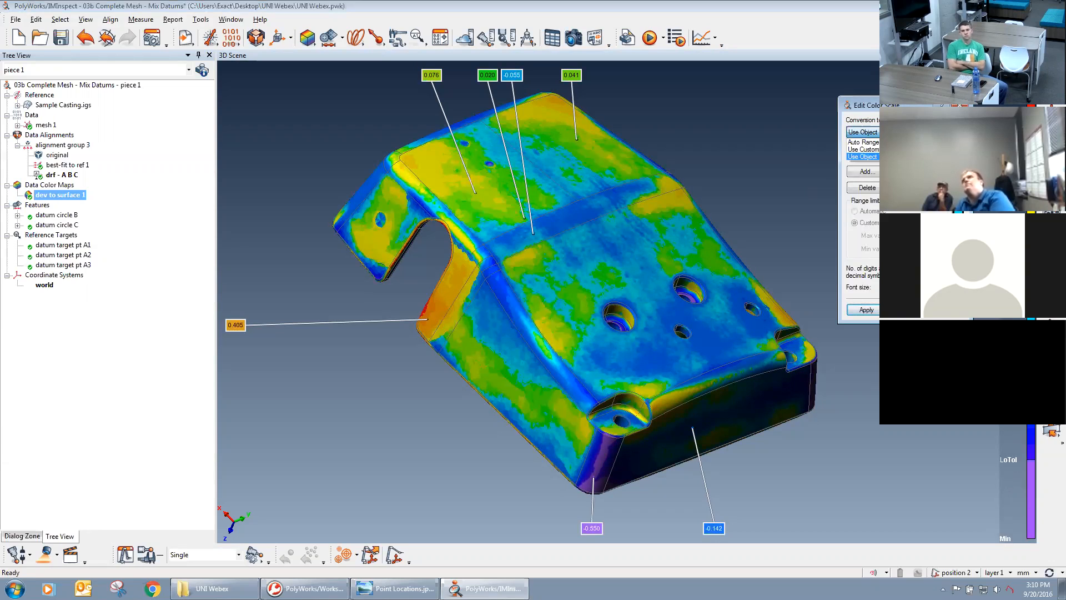
click(905, 132)
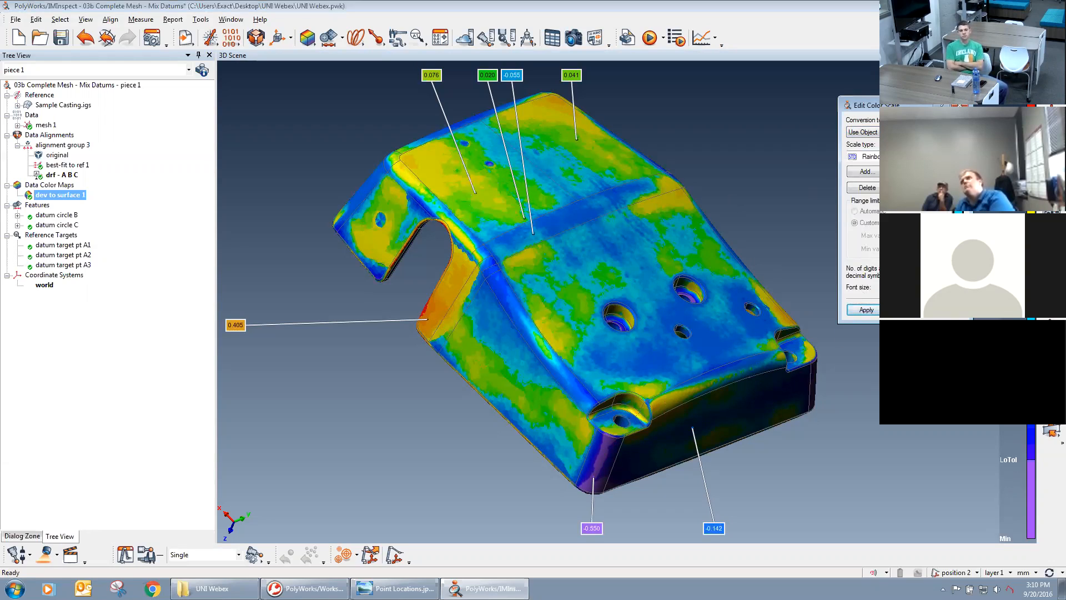
click(910, 157)
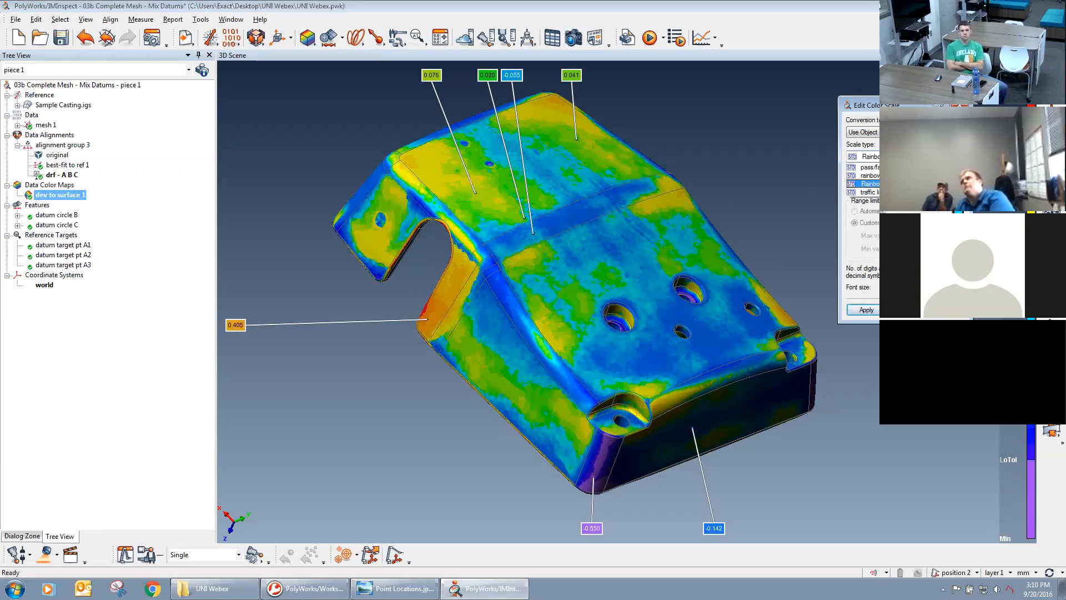
click(900, 166)
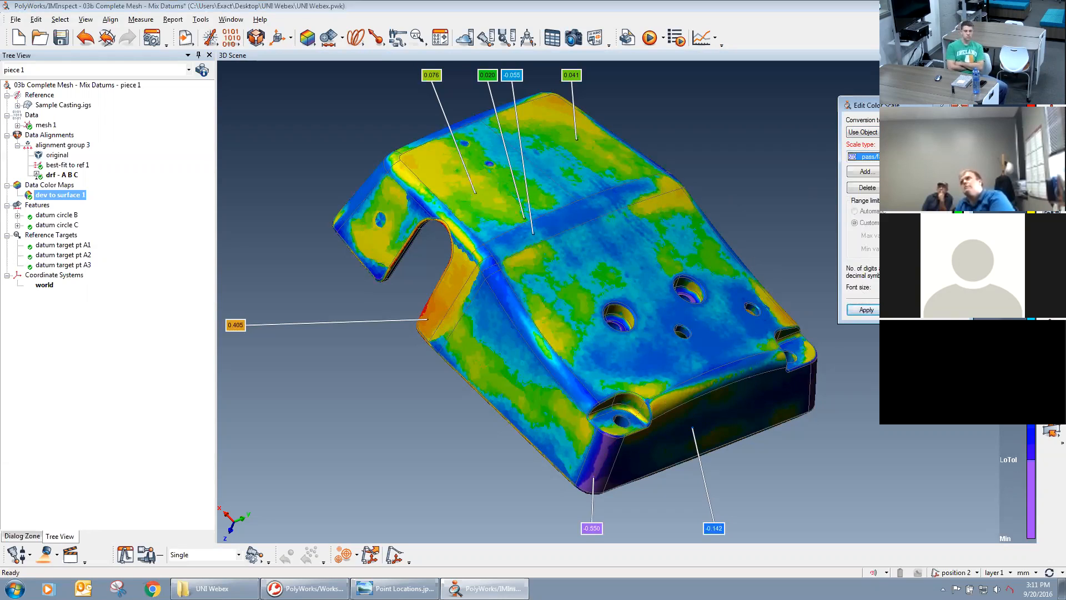
click(866, 310)
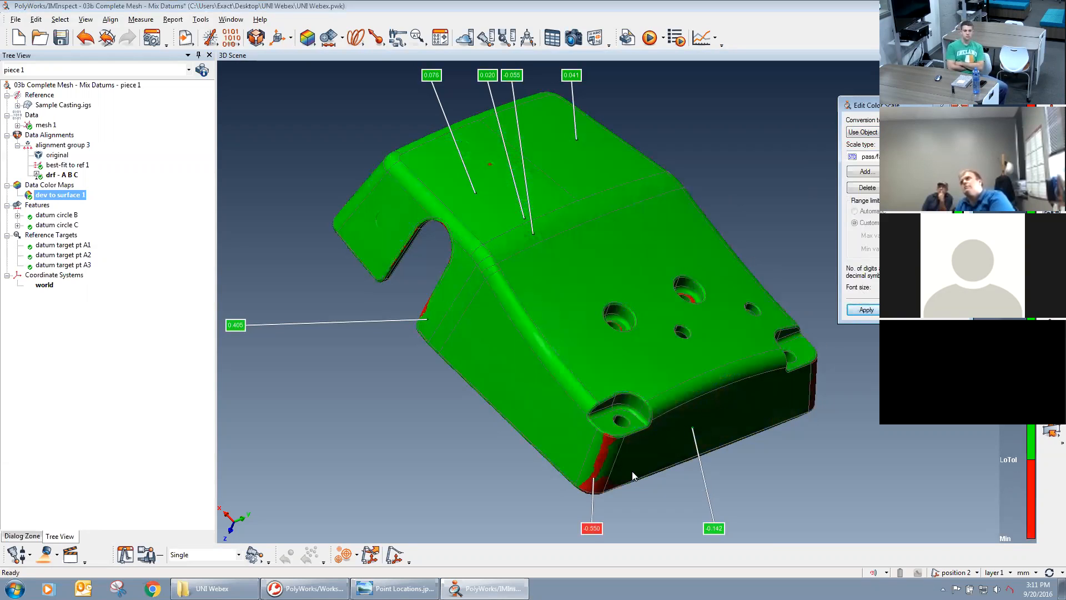
drag(649, 337, 651, 380)
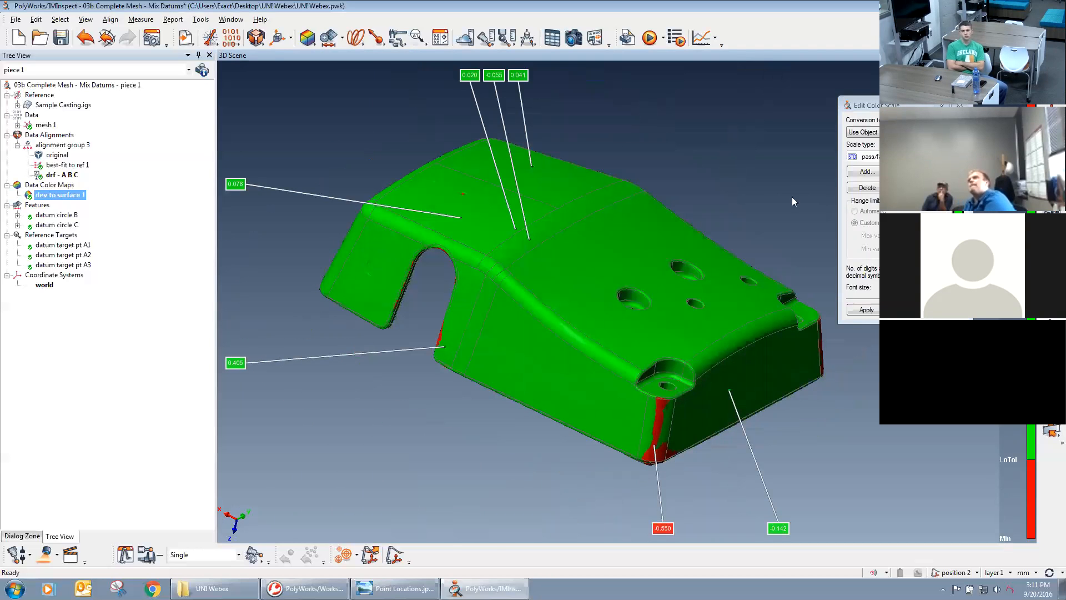
Switch the color map's scale type from pass/fail to the capitalized Rainbow entry and apply it.
click(866, 156)
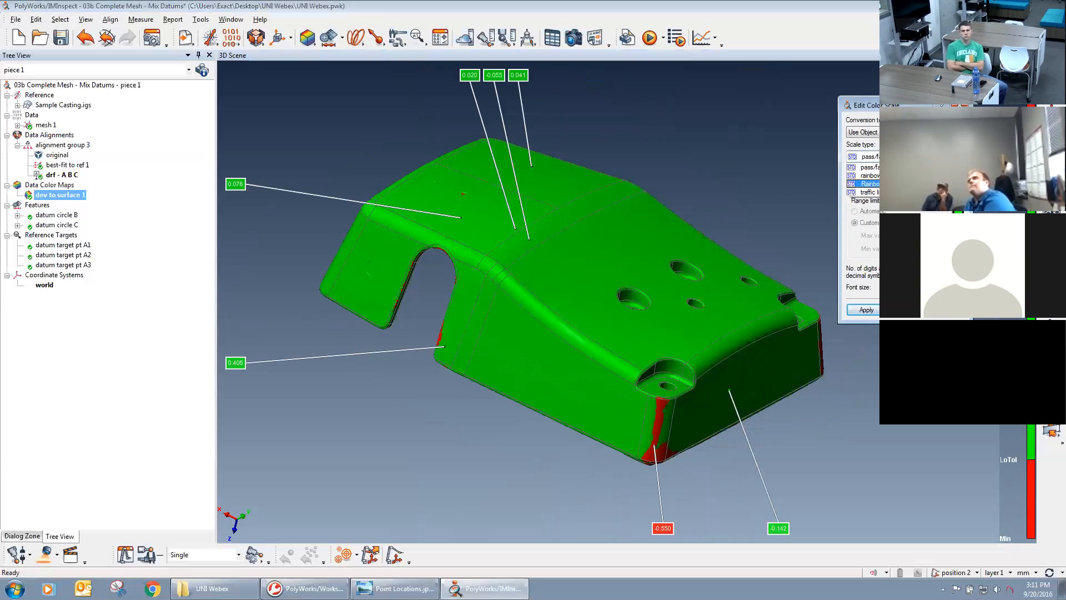
click(869, 184)
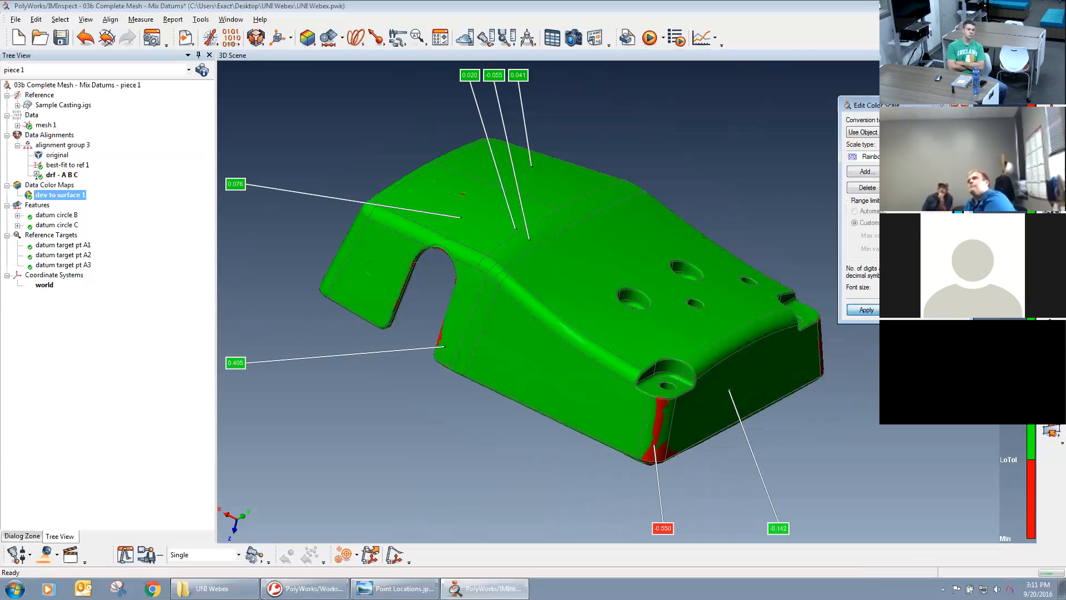
click(866, 310)
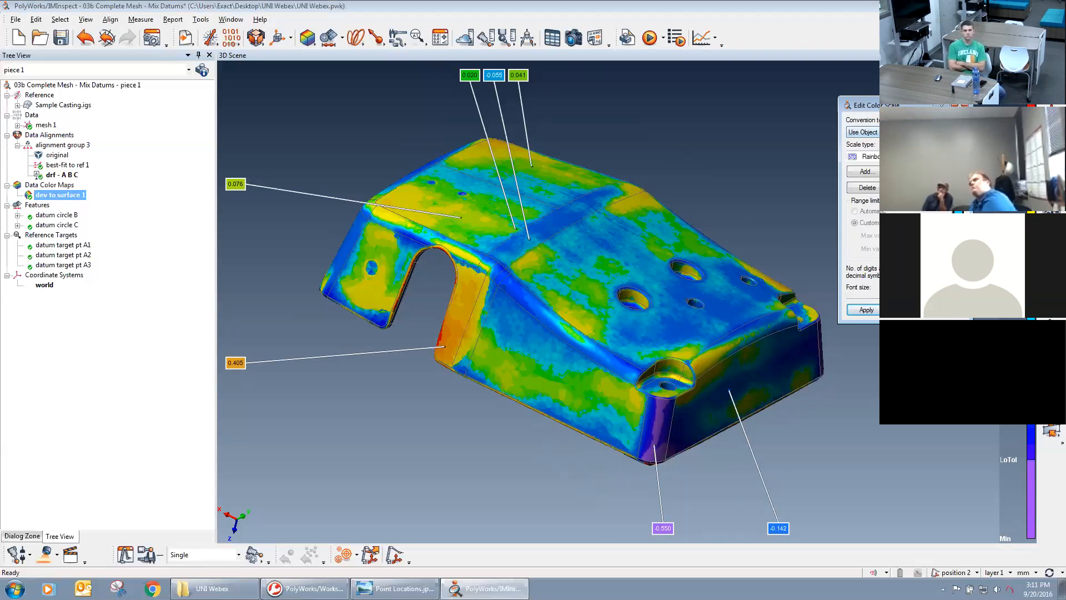
Change the color scale's conversion to the Use Custom option and apply it to the map.
click(869, 133)
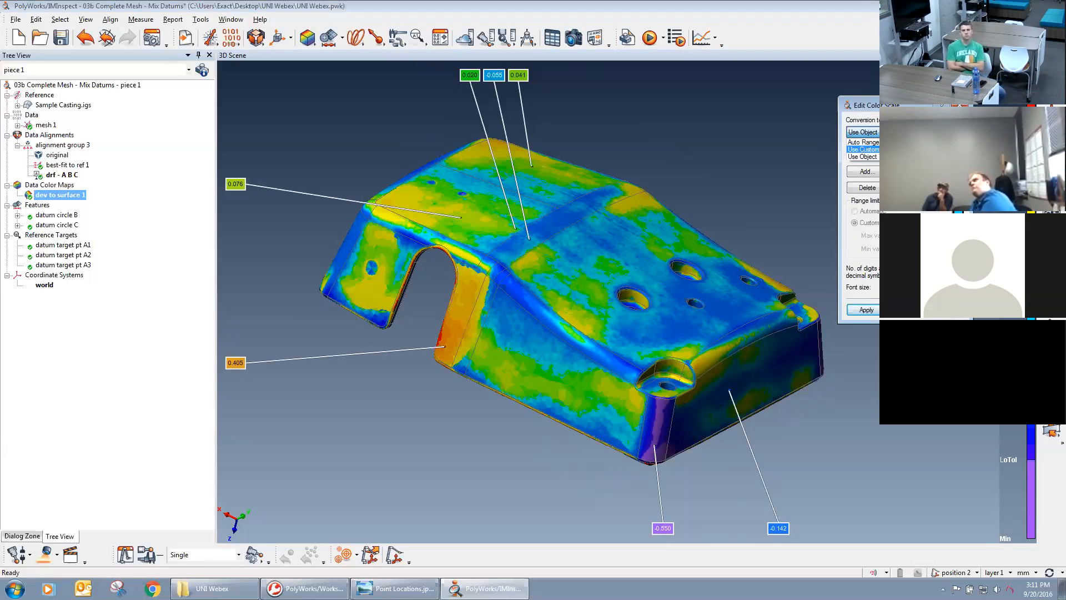
click(876, 149)
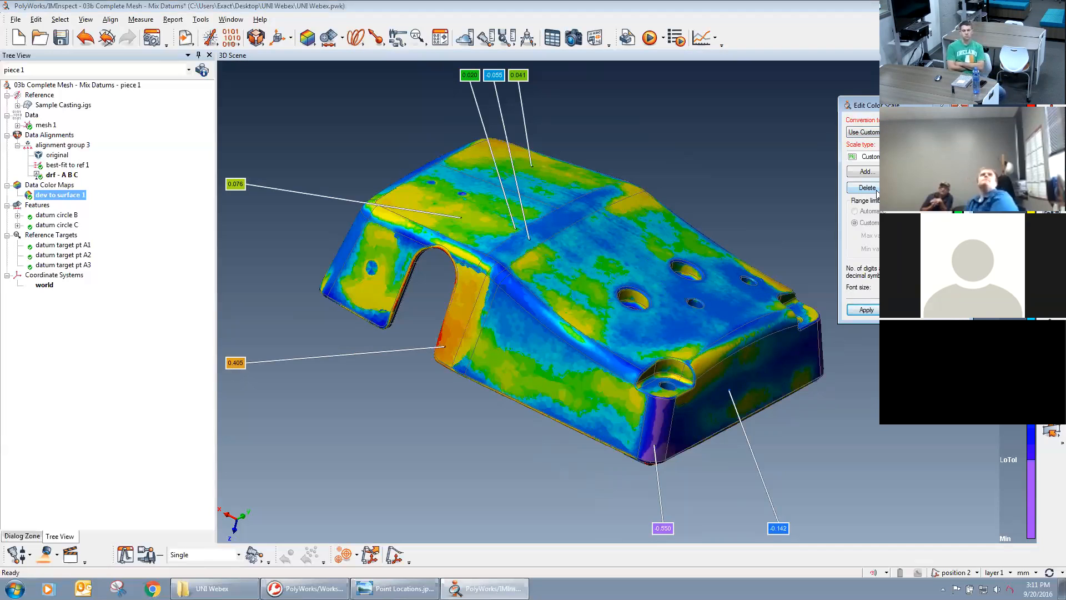
click(867, 310)
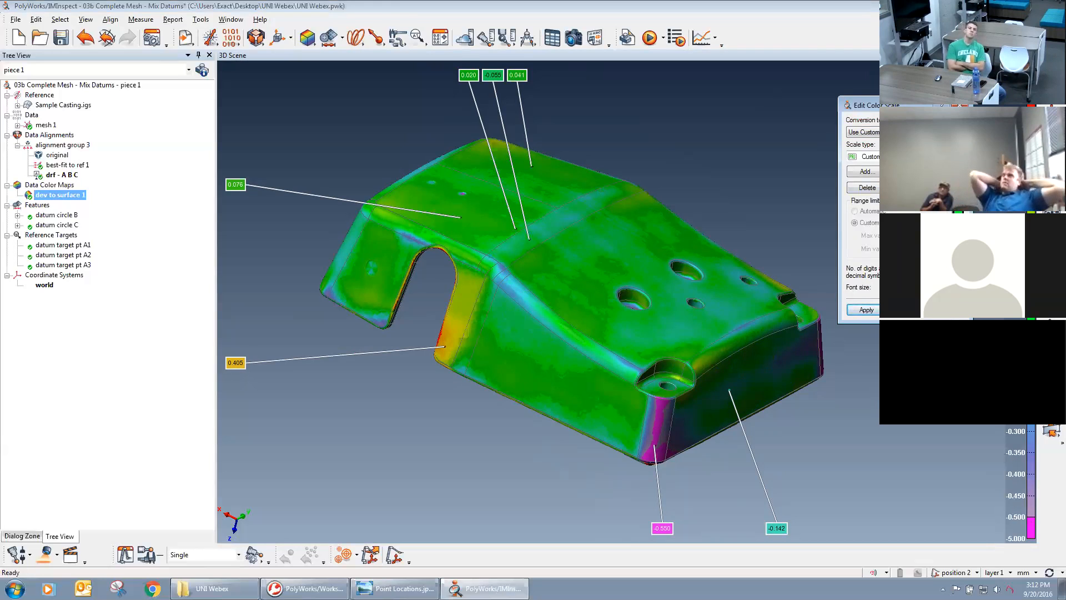
click(910, 172)
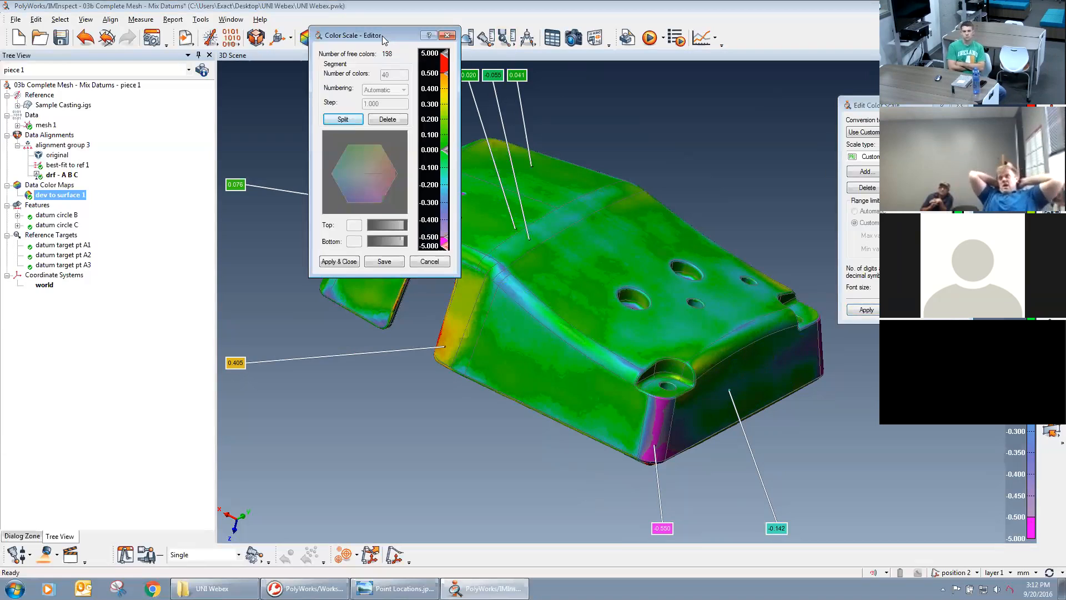
drag(840, 282, 830, 284)
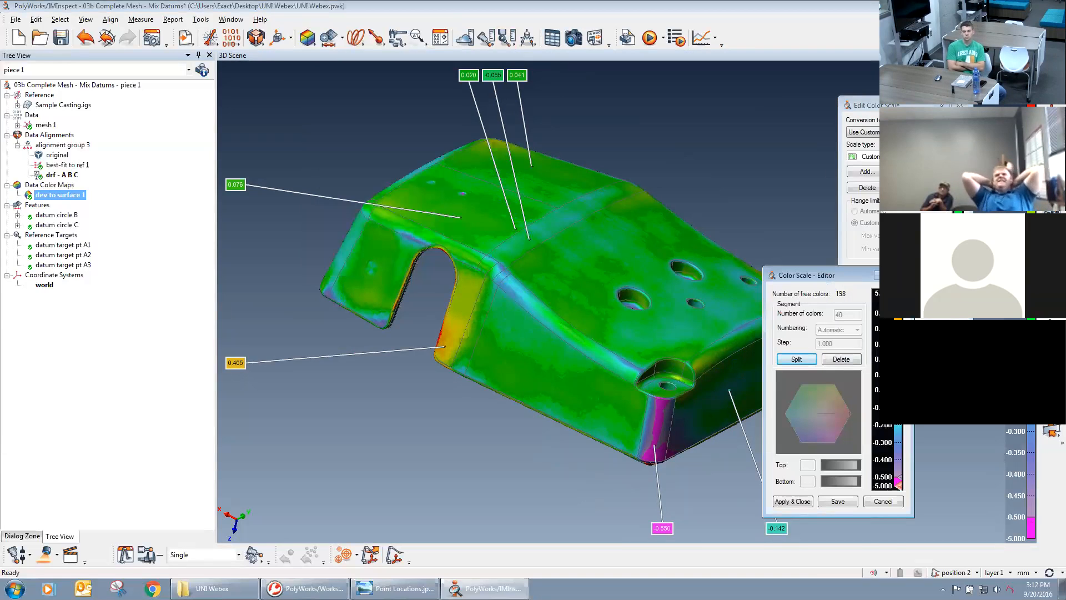
click(796, 359)
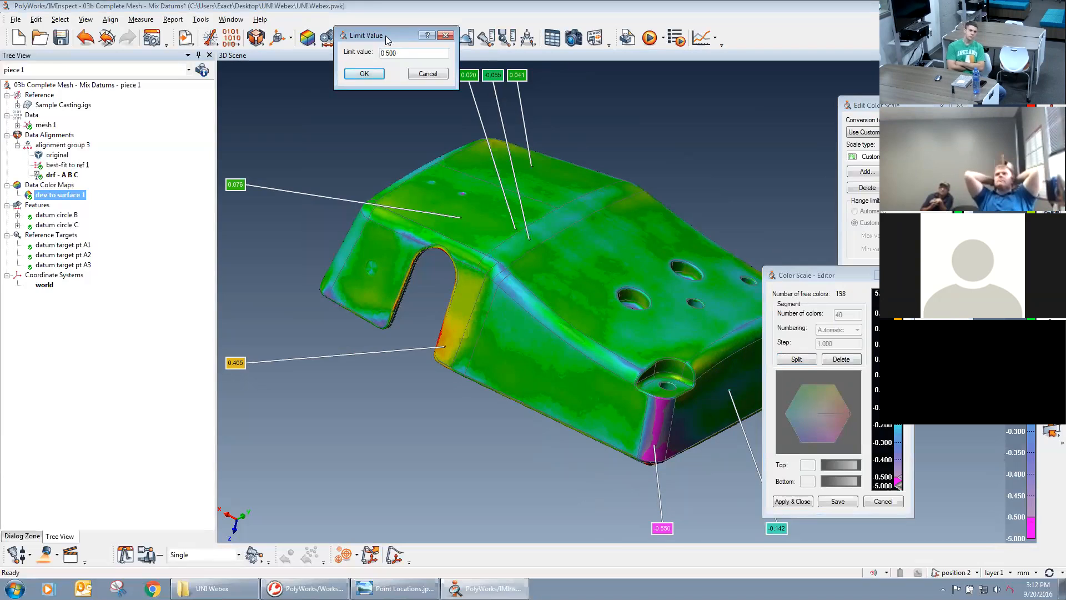
drag(384, 36, 722, 154)
double_click(733, 170)
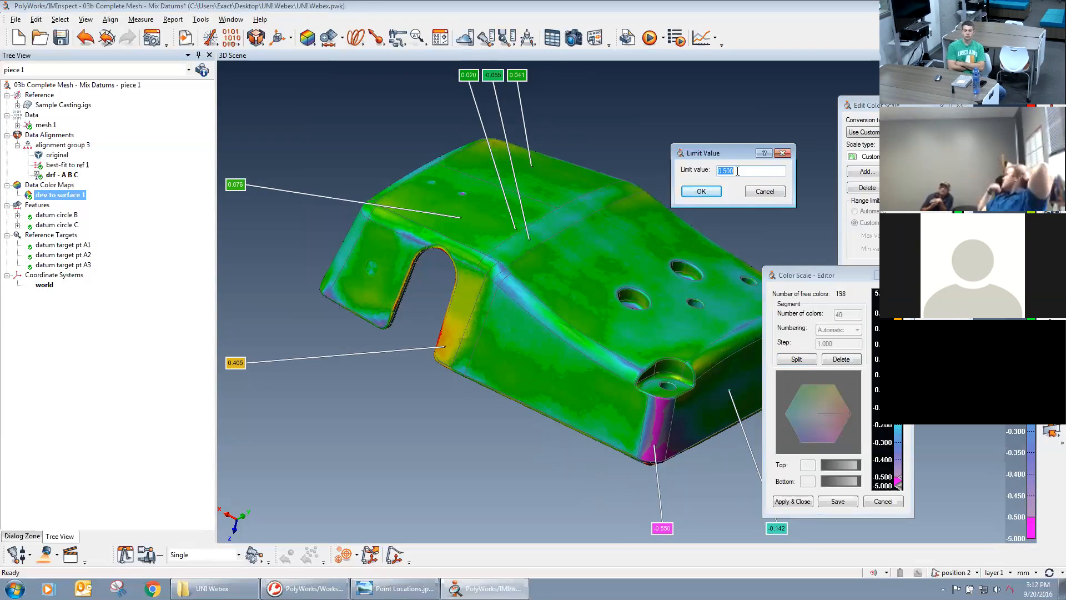
click(765, 191)
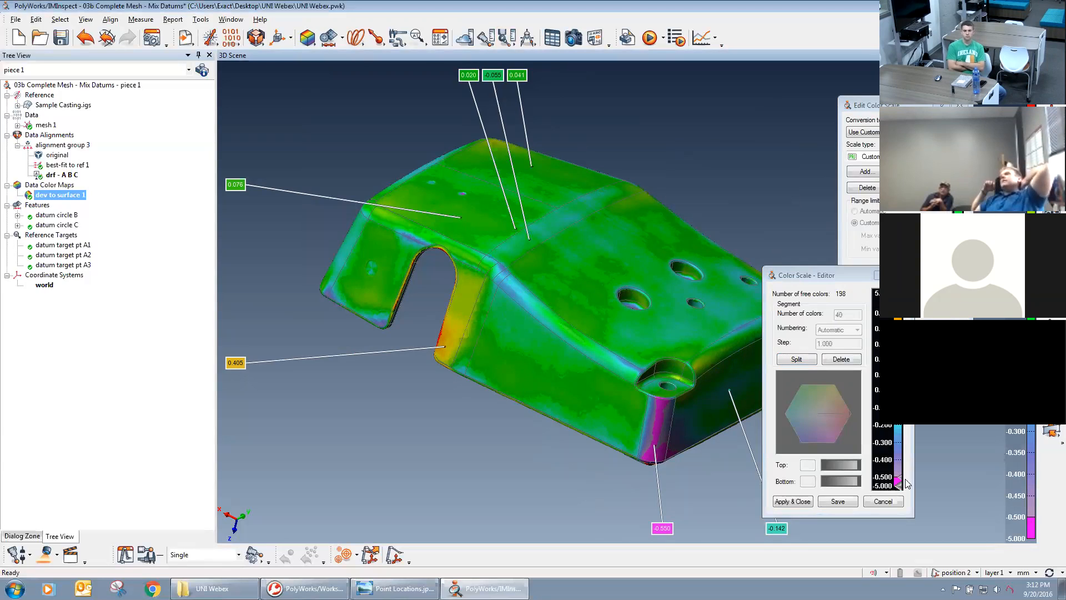
click(798, 501)
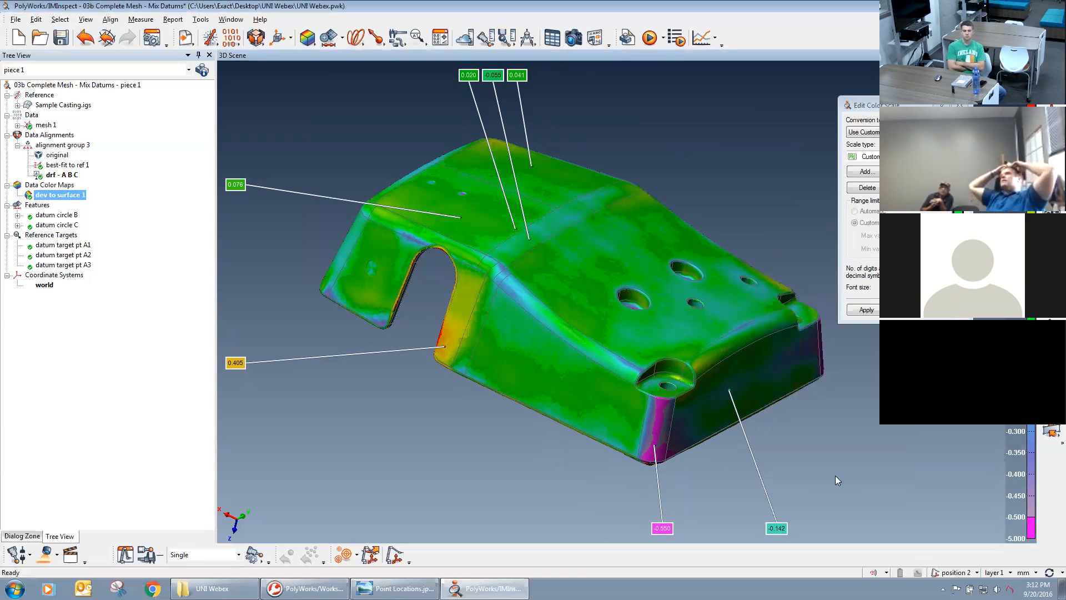
click(867, 311)
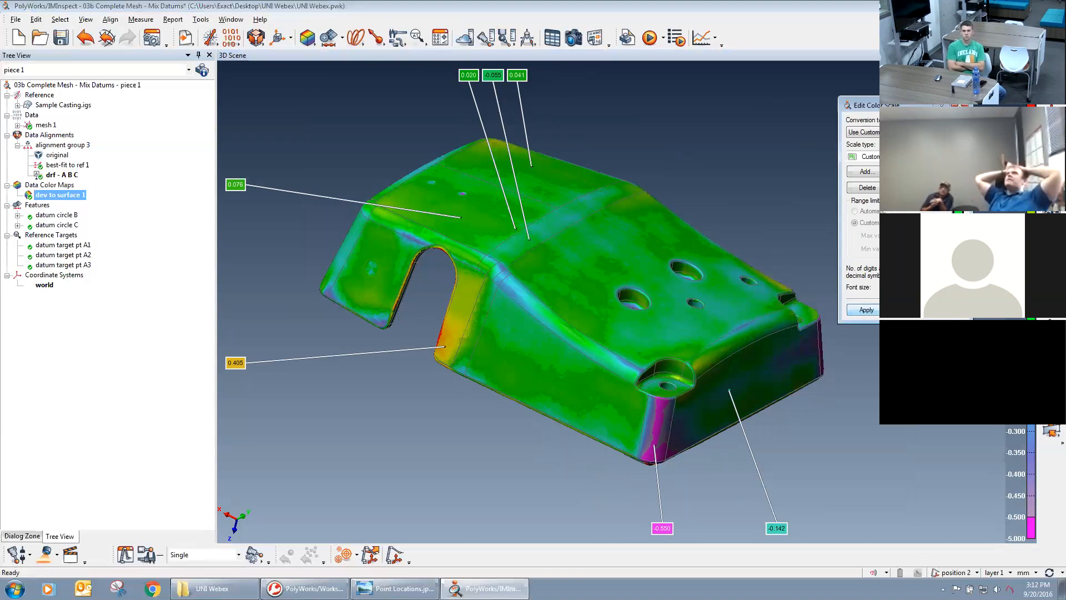
Examine the custom-scaled color map around the side notch and the casting's lower outer corners.
drag(766, 327, 771, 243)
right_drag(821, 357, 855, 150)
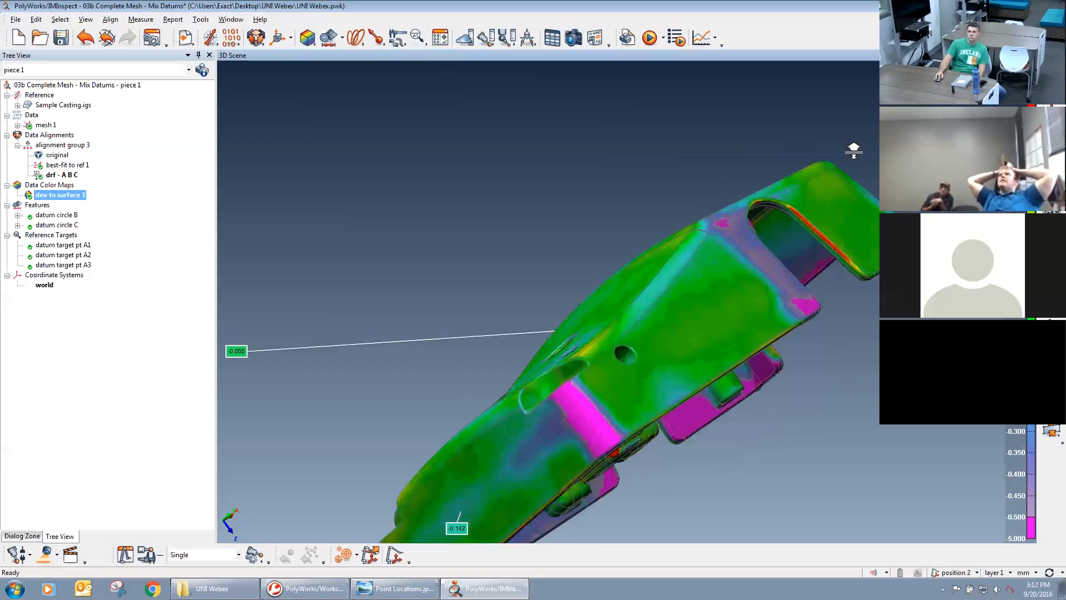
middle_drag(854, 150, 557, 340)
drag(767, 289, 743, 210)
scroll(772, 316, up, 3)
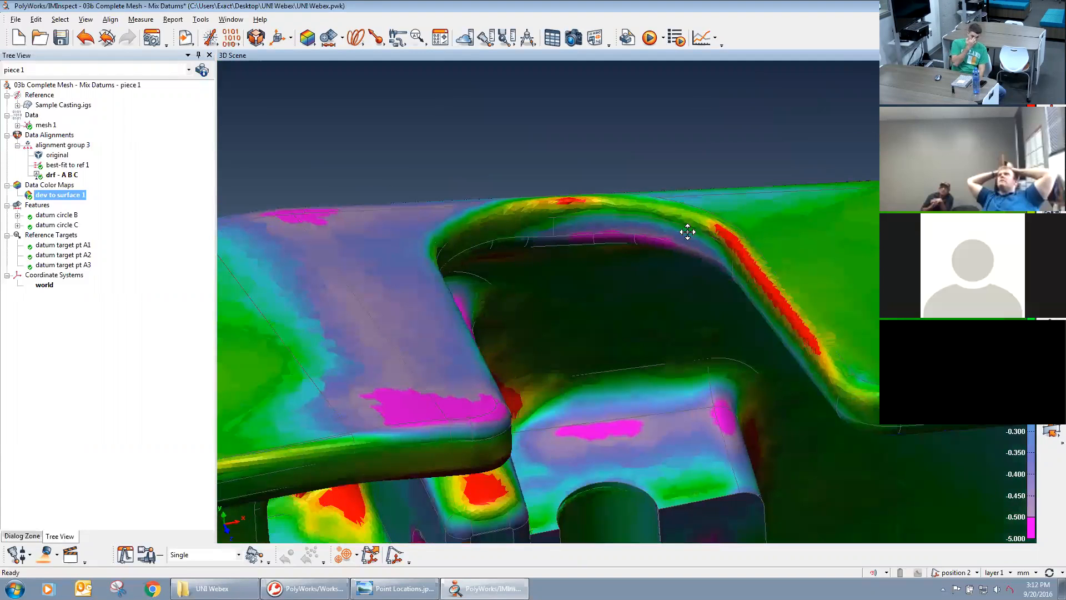
scroll(687, 231, down, 6)
drag(721, 255, 510, 415)
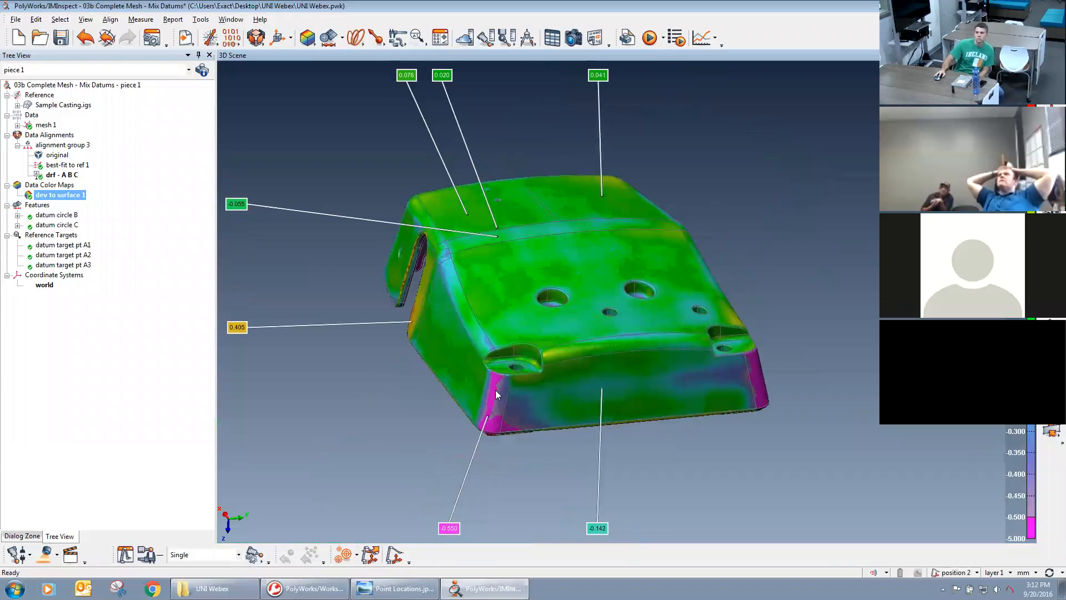
Examine the deviations on the casting's interior ribs, bosses and walls in the custom-scaled color map.
drag(689, 391, 683, 179)
drag(688, 339, 867, 345)
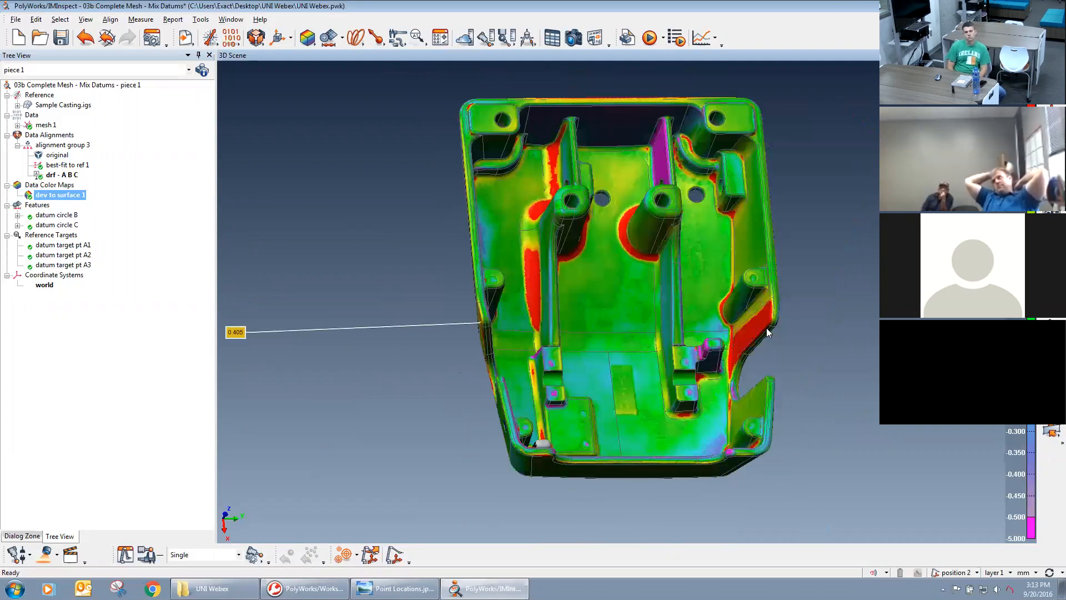
drag(737, 335, 723, 360)
scroll(778, 180, up, 5)
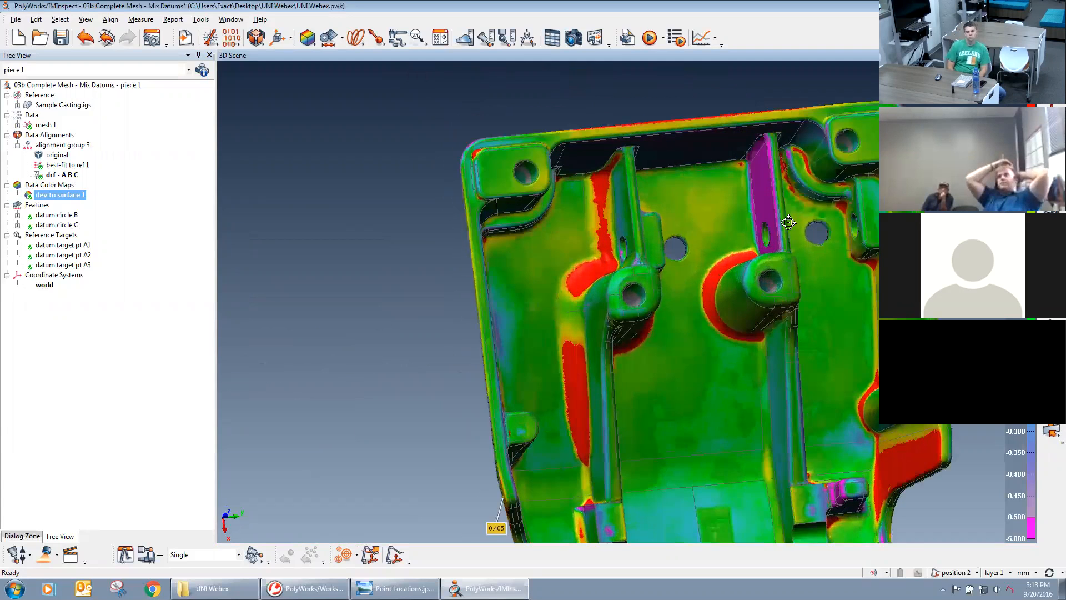
drag(801, 182, 793, 116)
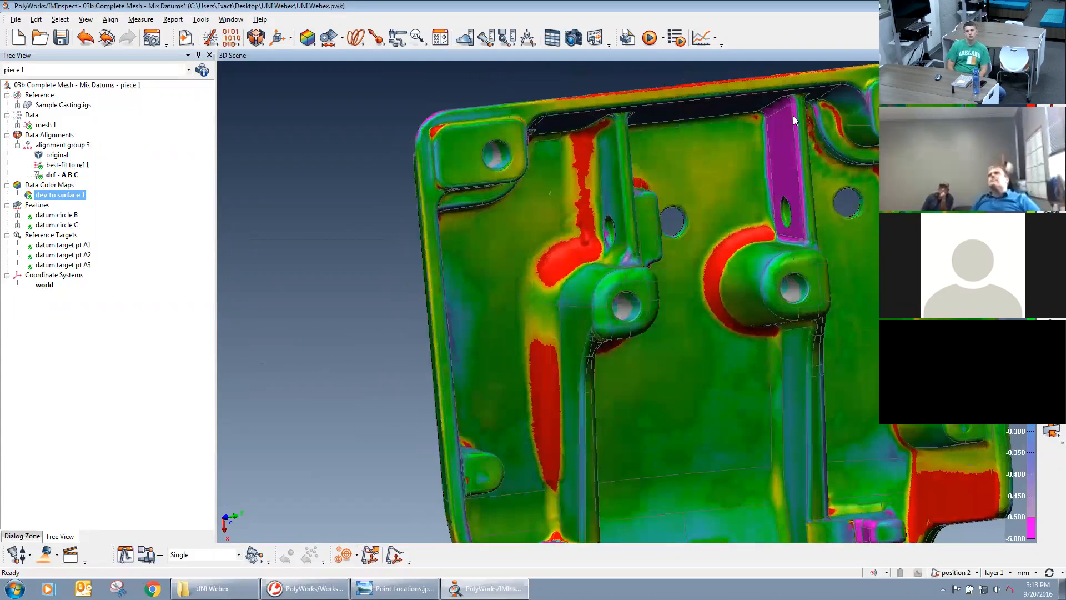
mouse_move(820, 249)
right_down()
mouse_move(809, 138)
mouse_move(734, 210)
mouse_move(595, 253)
right_up()
middle_drag(588, 252, 561, 159)
mouse_move(681, 350)
mouse_down()
mouse_move(677, 298)
mouse_move(683, 358)
mouse_move(593, 278)
mouse_move(622, 272)
mouse_move(617, 282)
mouse_move(549, 282)
mouse_up()
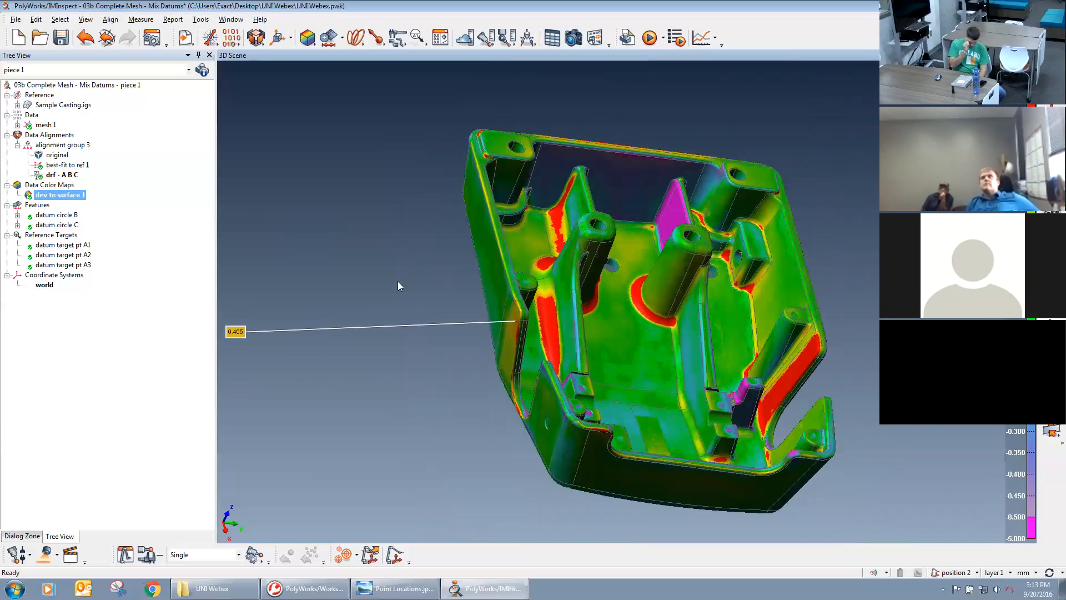
Activate the best-fit to ref 1 data alignment and check the recalculated color map inside the casting.
click(54, 166)
click(56, 175)
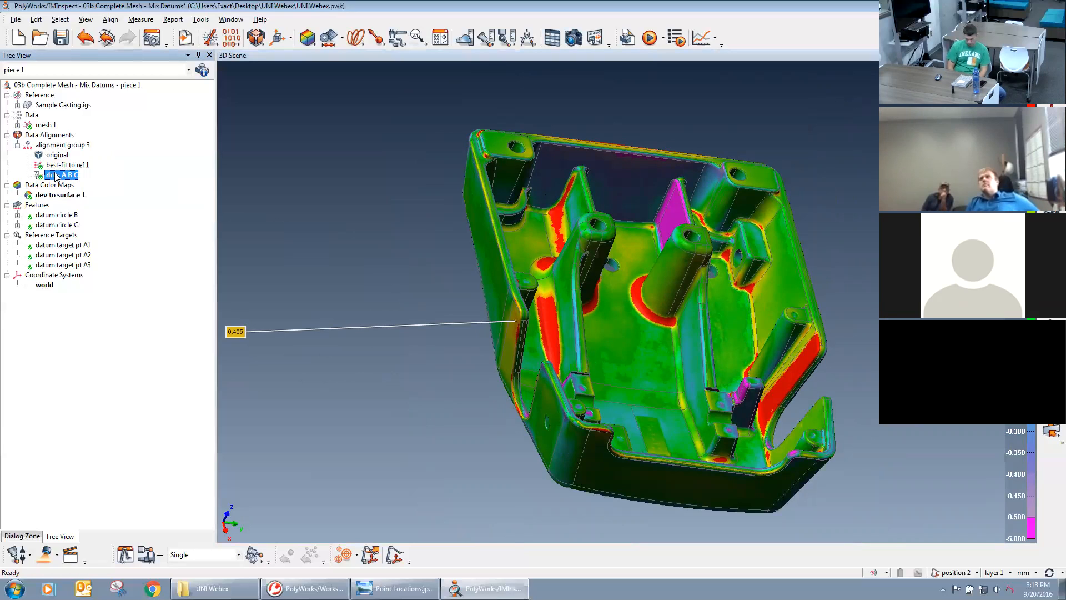
click(55, 166)
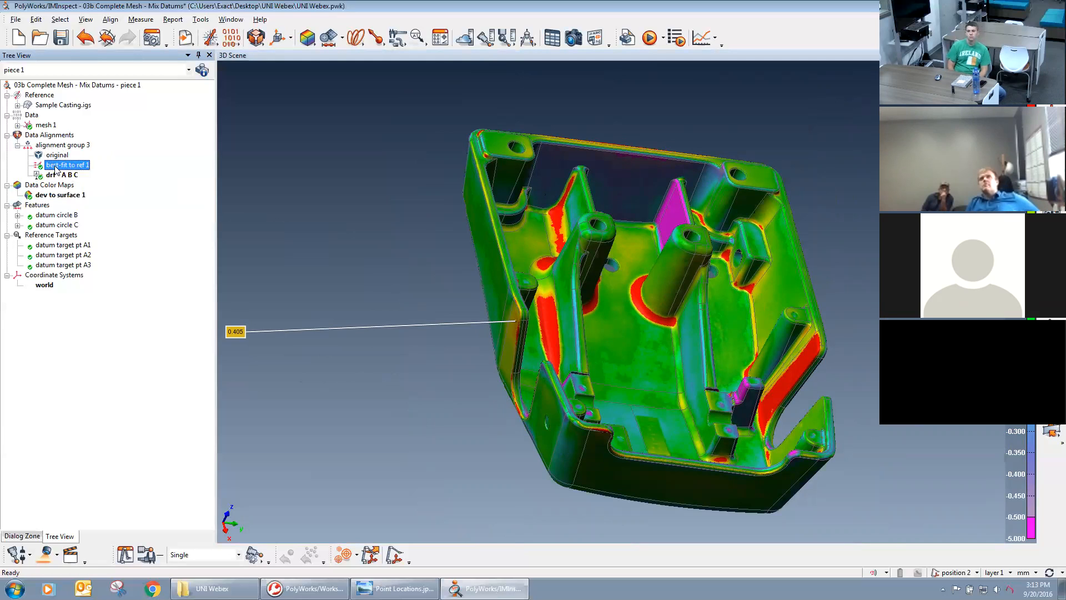
right_click(56, 170)
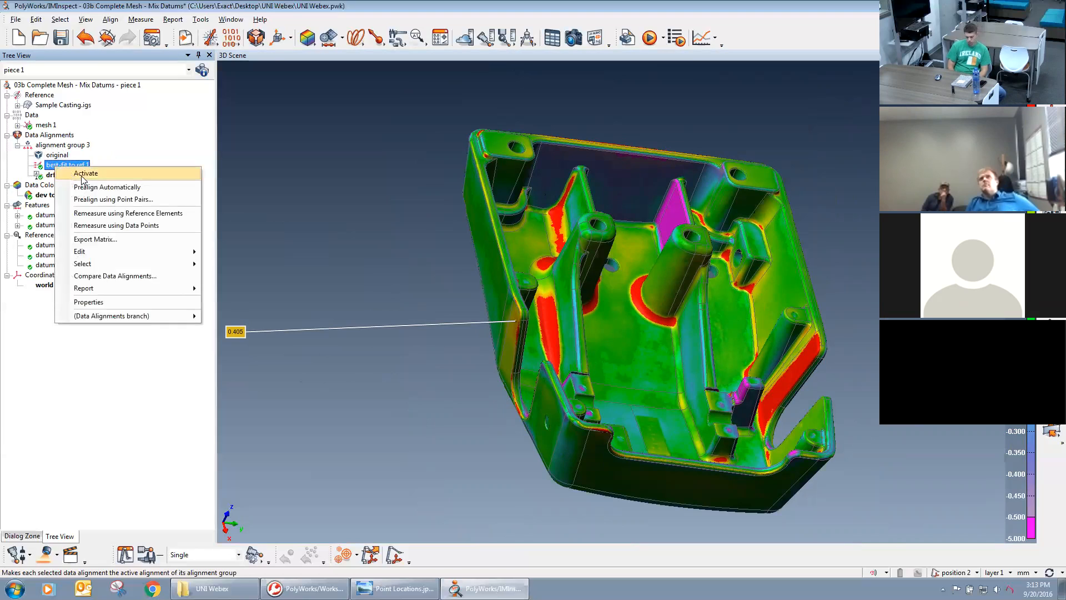
click(83, 173)
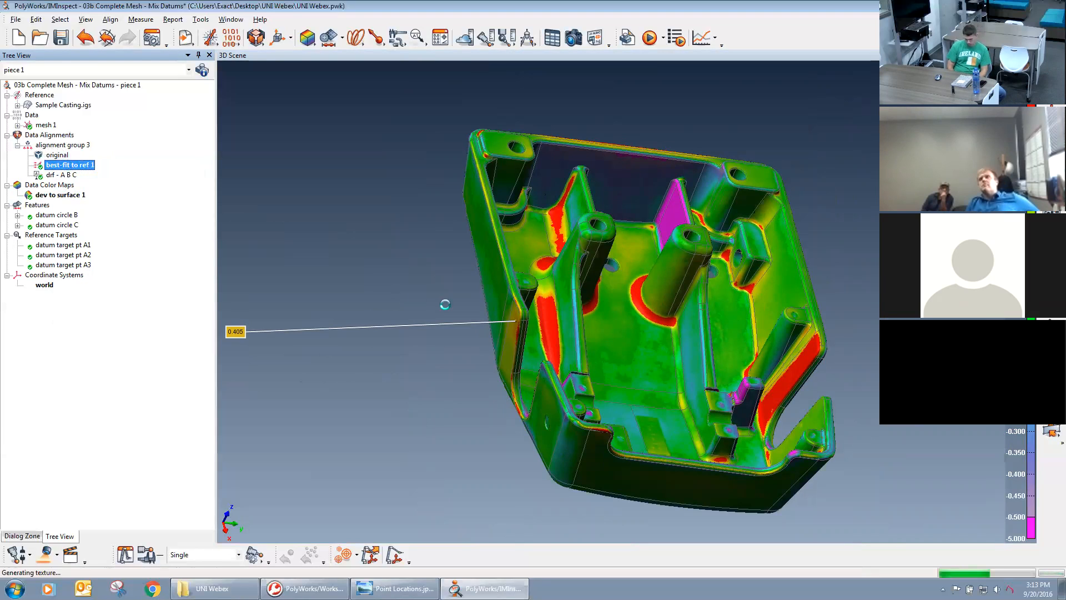
drag(667, 322, 653, 290)
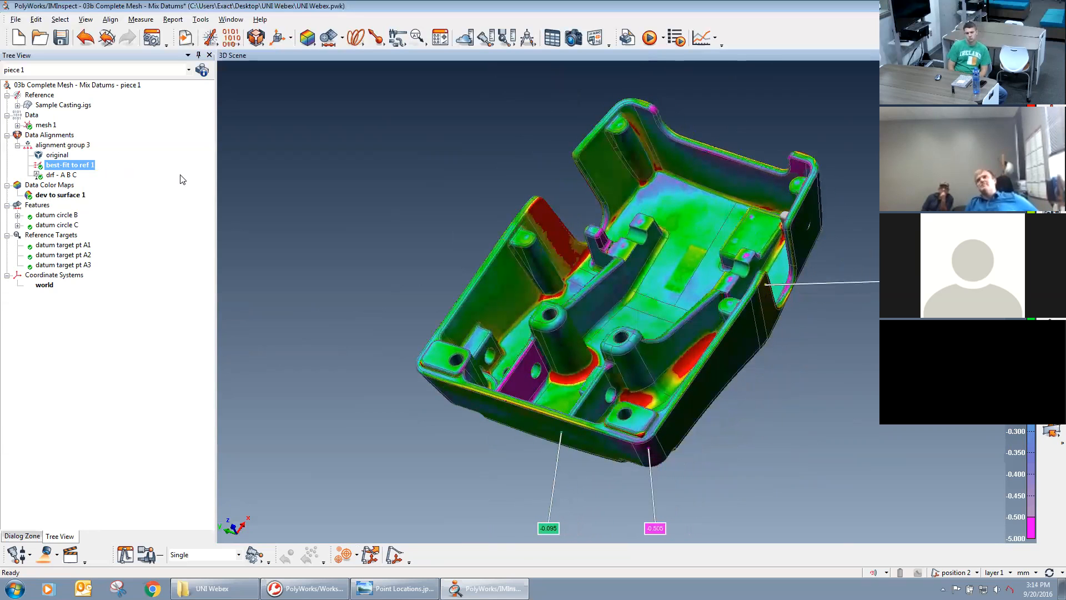
right_click(54, 176)
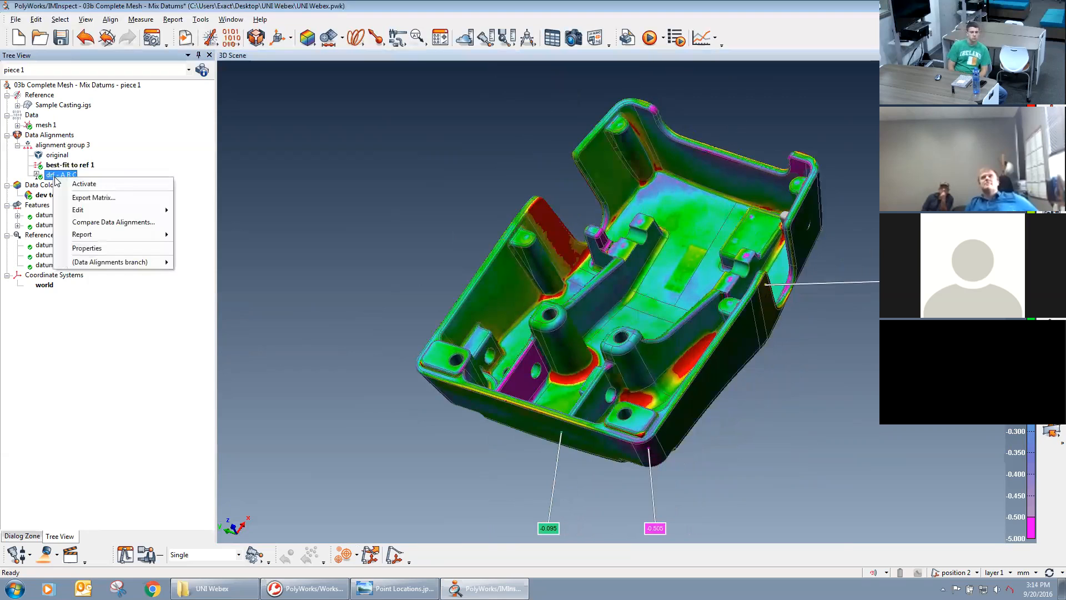
click(52, 177)
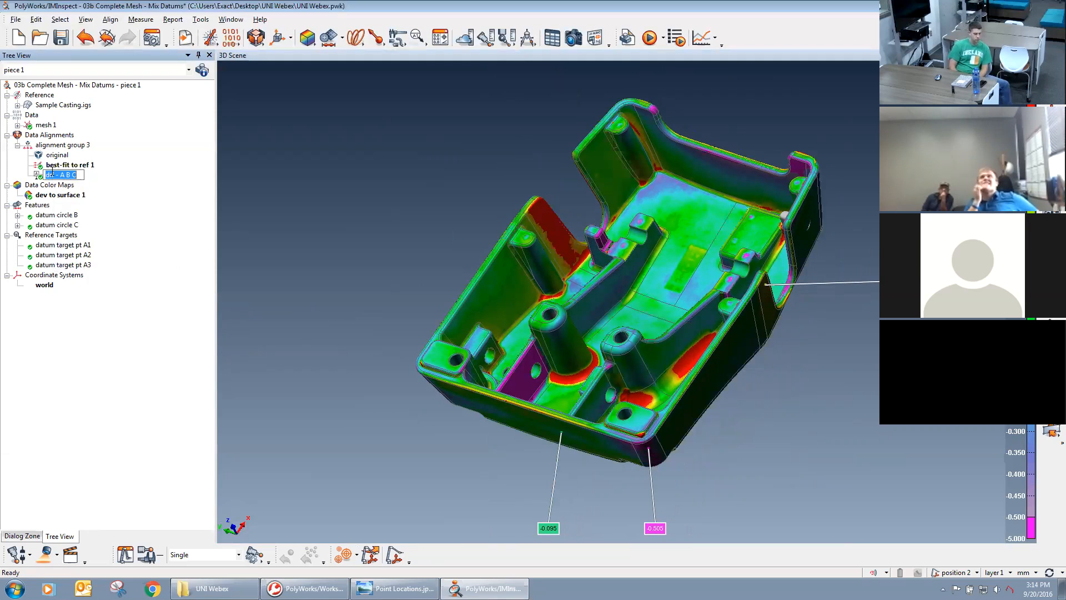
click(66, 167)
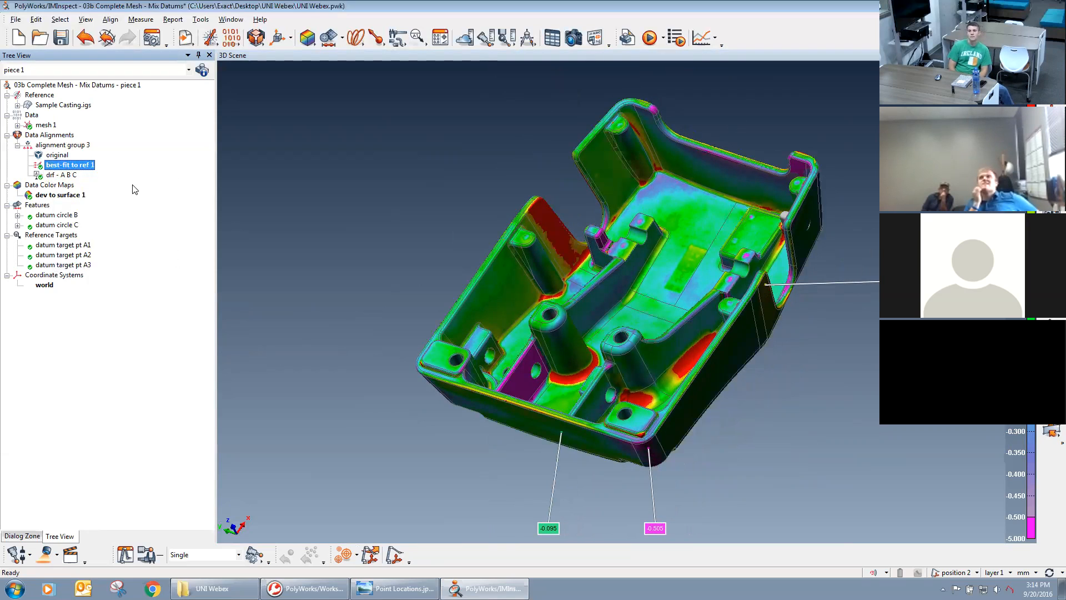
Review the best-fit color map on the outer faces and display the reference targets A1, A2 and A3.
drag(511, 264, 534, 305)
middle_drag(533, 306, 639, 339)
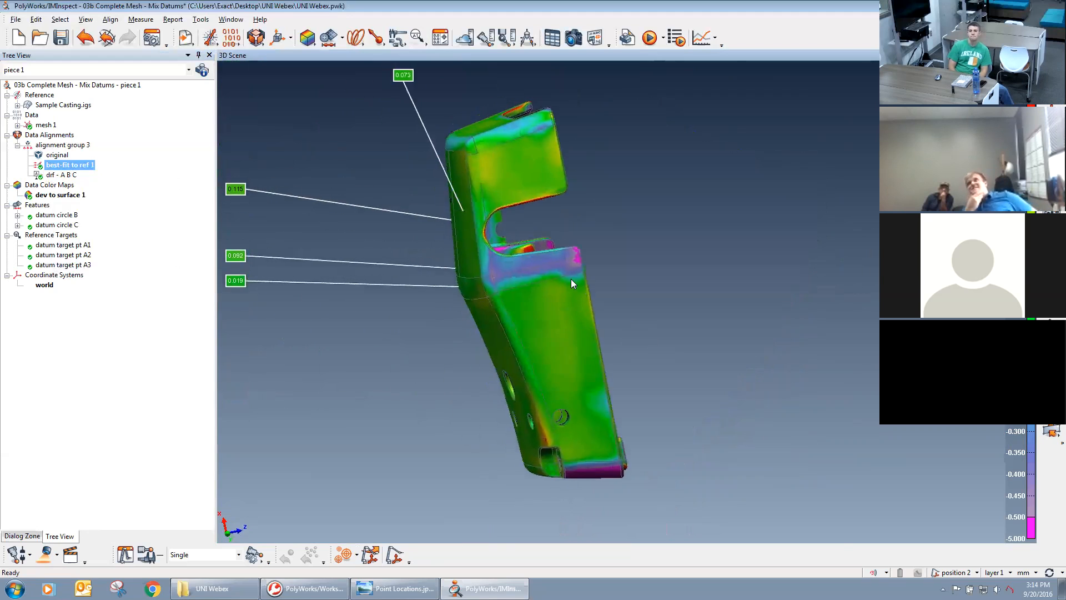
drag(472, 276, 569, 263)
middle_drag(242, 223, 381, 241)
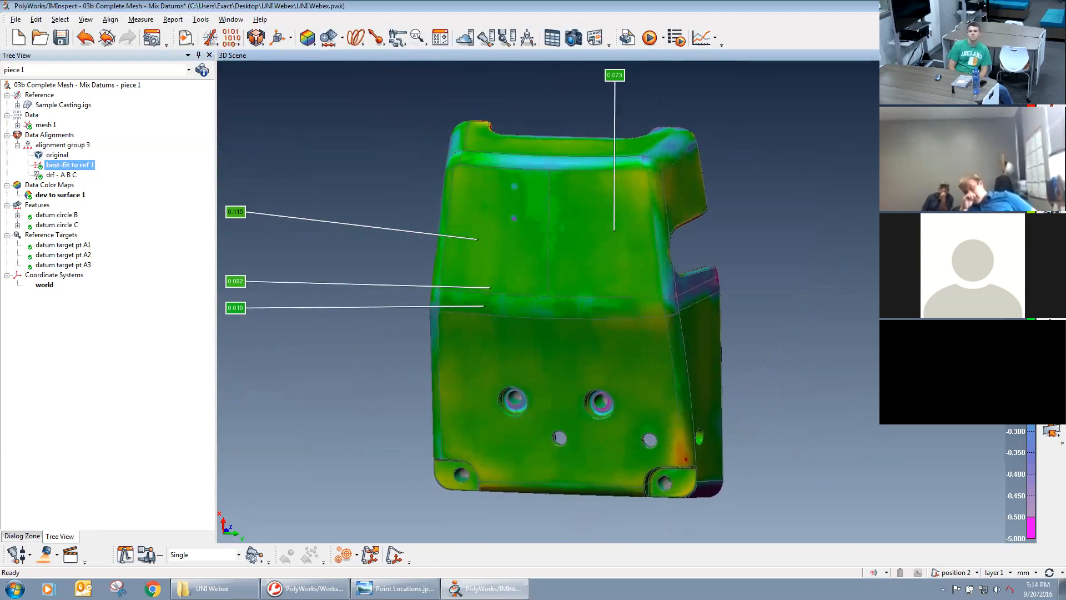
middle_click(42, 235)
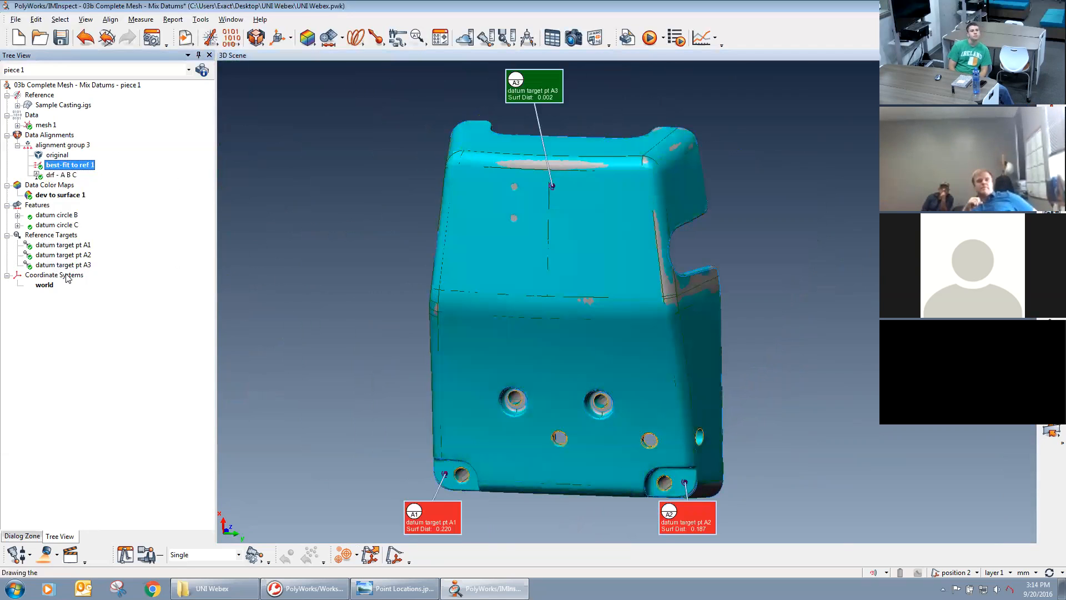
Examine the datum target deviations and the mesh-to-CAD overlap outside and inside the casting under the best-fit alignment.
drag(559, 344, 594, 337)
middle_drag(567, 340, 617, 309)
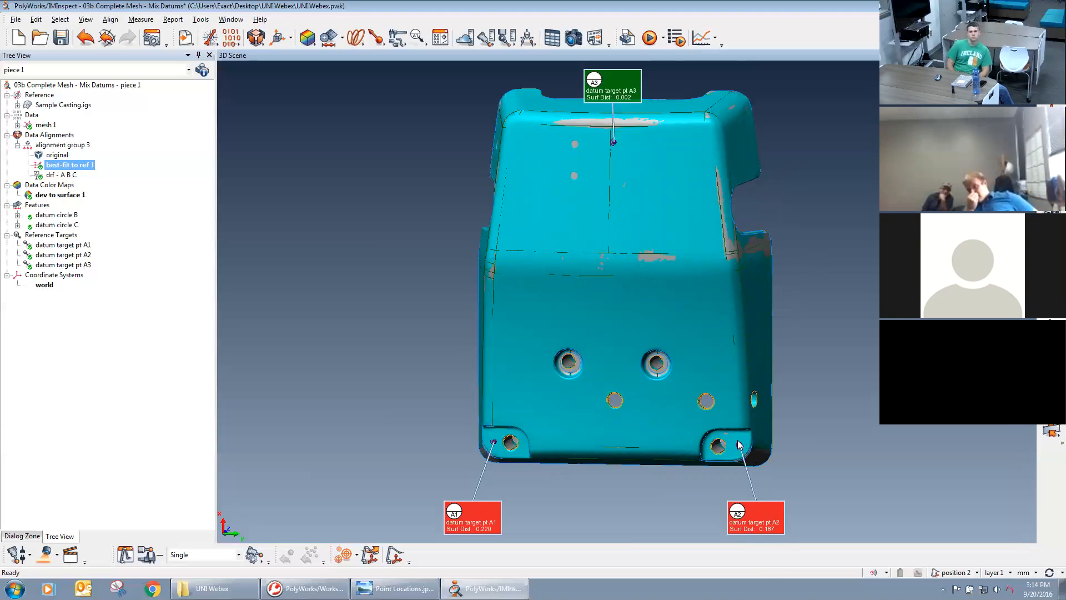
drag(703, 331, 538, 327)
drag(755, 305, 698, 291)
scroll(698, 291, up, 4)
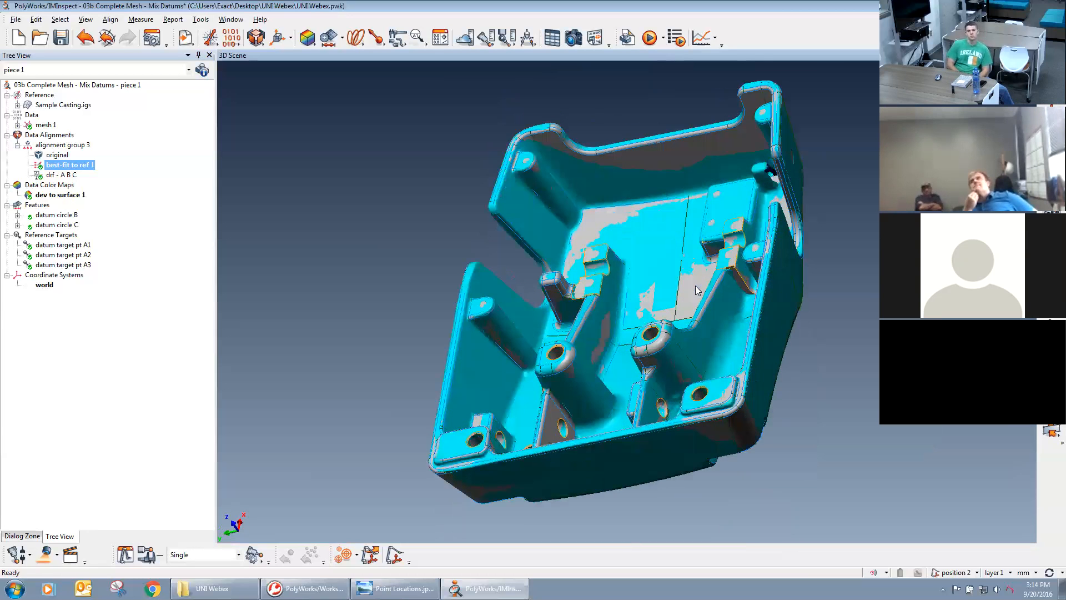
drag(778, 278, 673, 251)
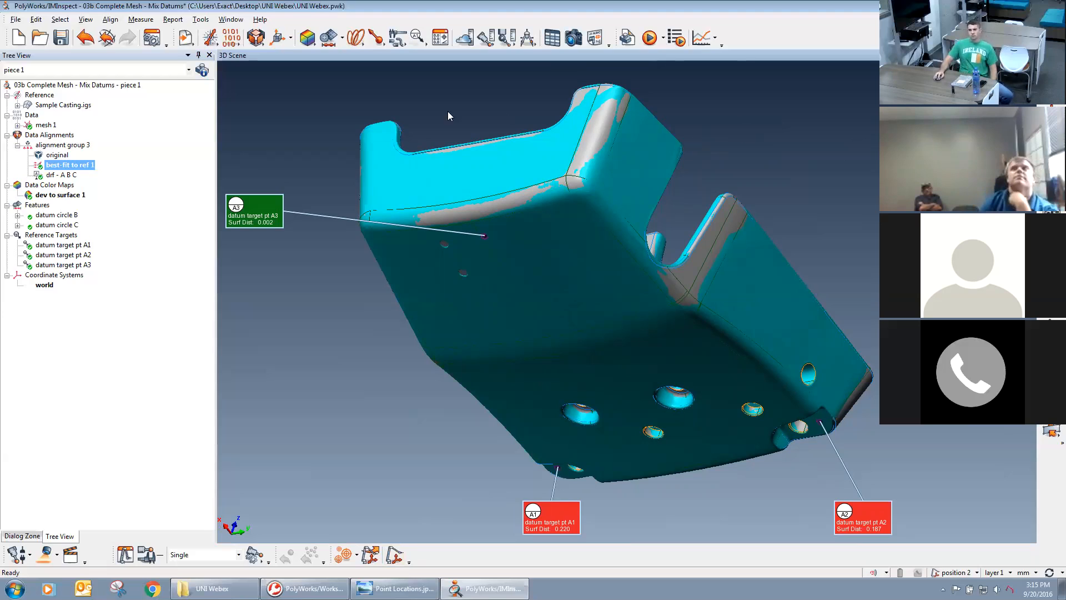
Start a standard cross-section along a standard axis and preview its cutting plane on the casting for the X and Y axes.
click(358, 39)
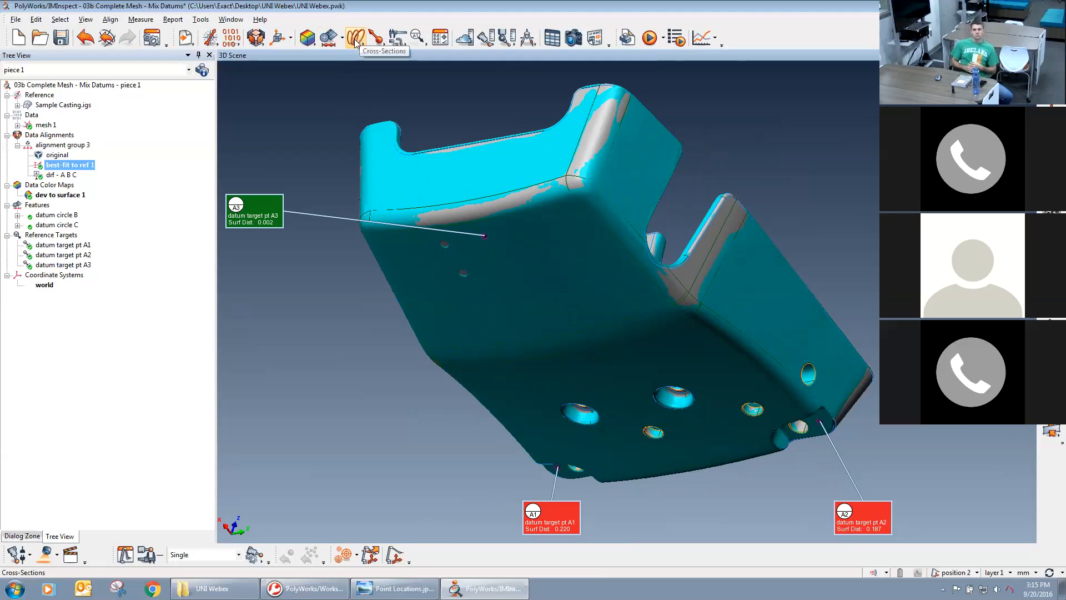
click(359, 42)
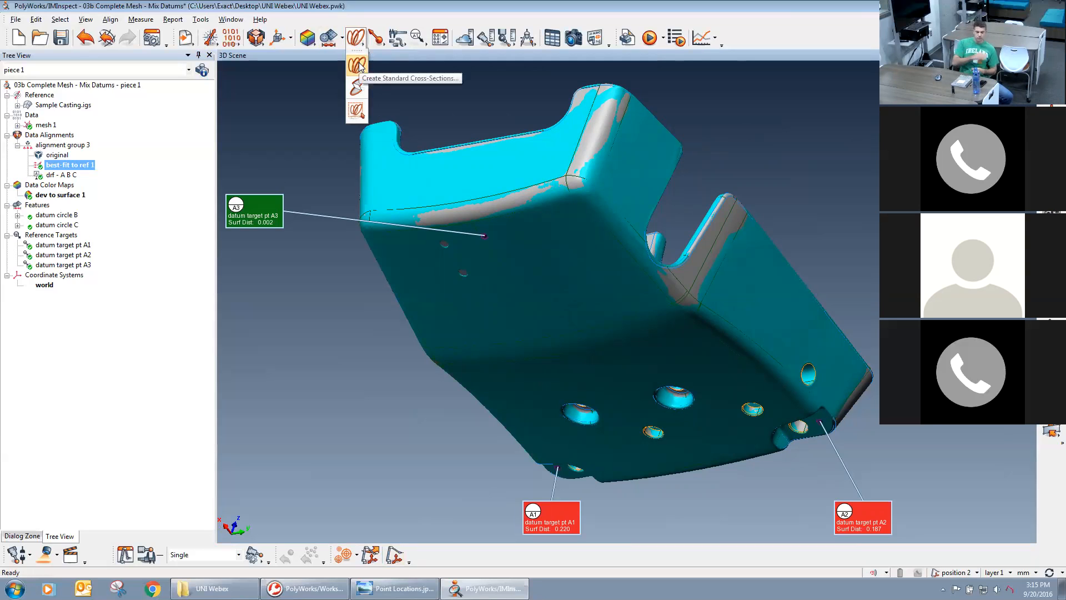
click(358, 65)
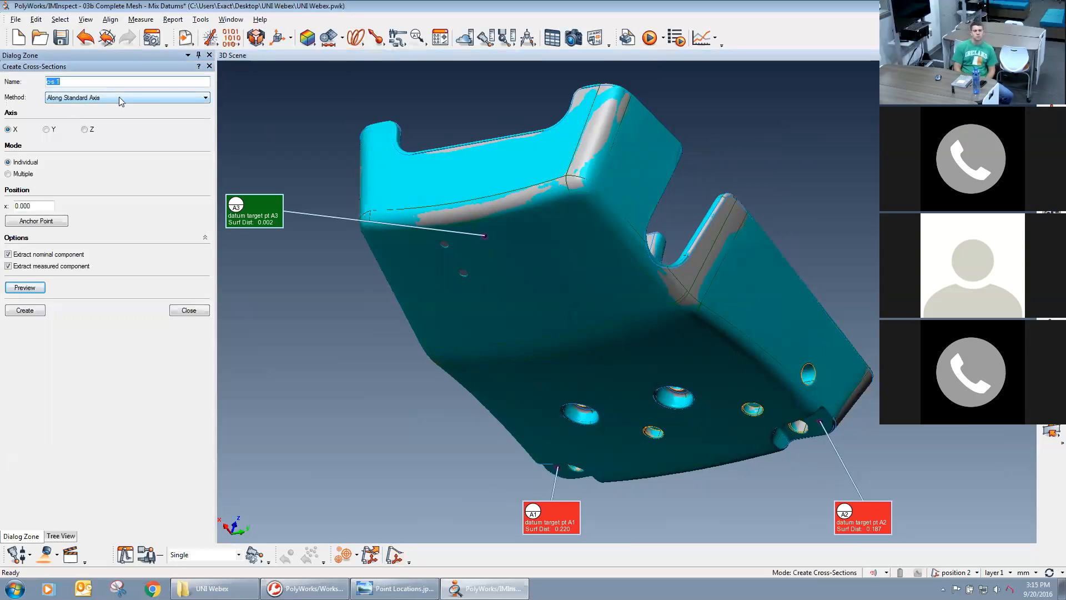
scroll(576, 277, down, 3)
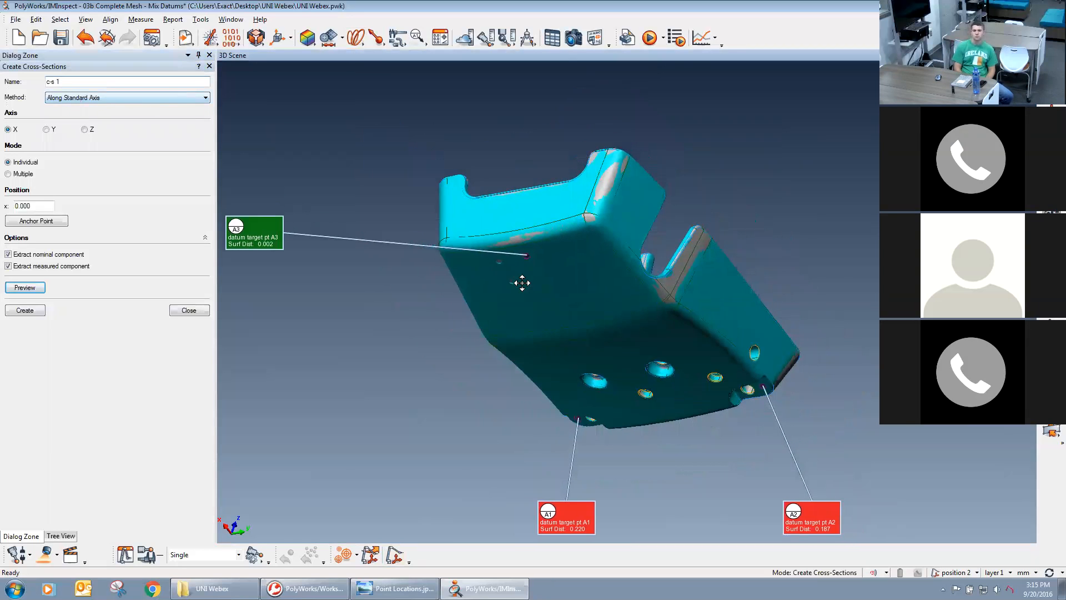
drag(522, 283, 520, 232)
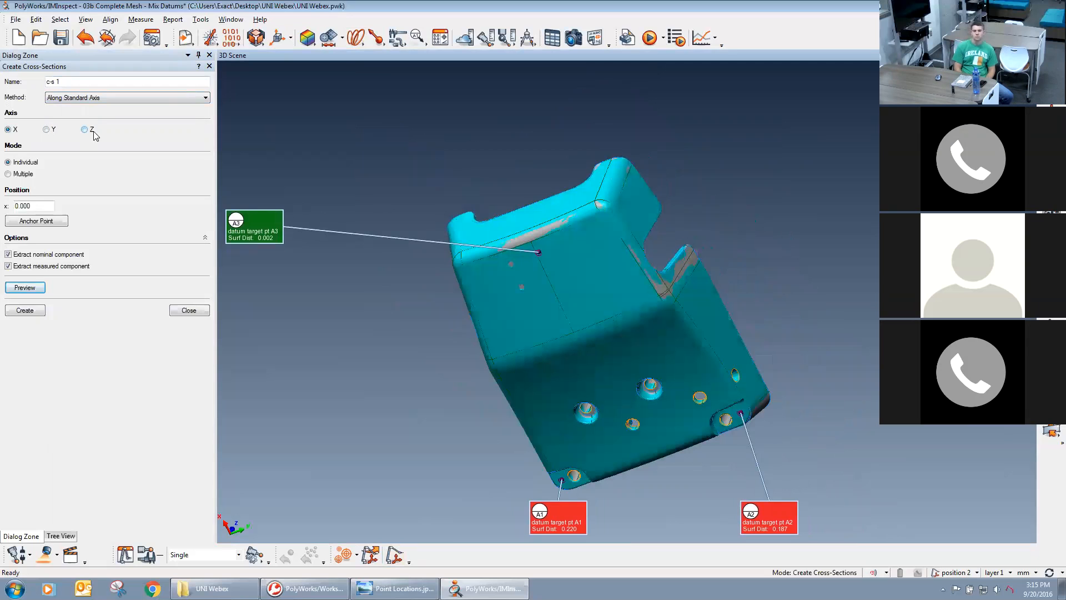
click(24, 287)
mouse_move(481, 325)
mouse_down()
mouse_move(488, 357)
mouse_move(477, 316)
mouse_up()
click(46, 128)
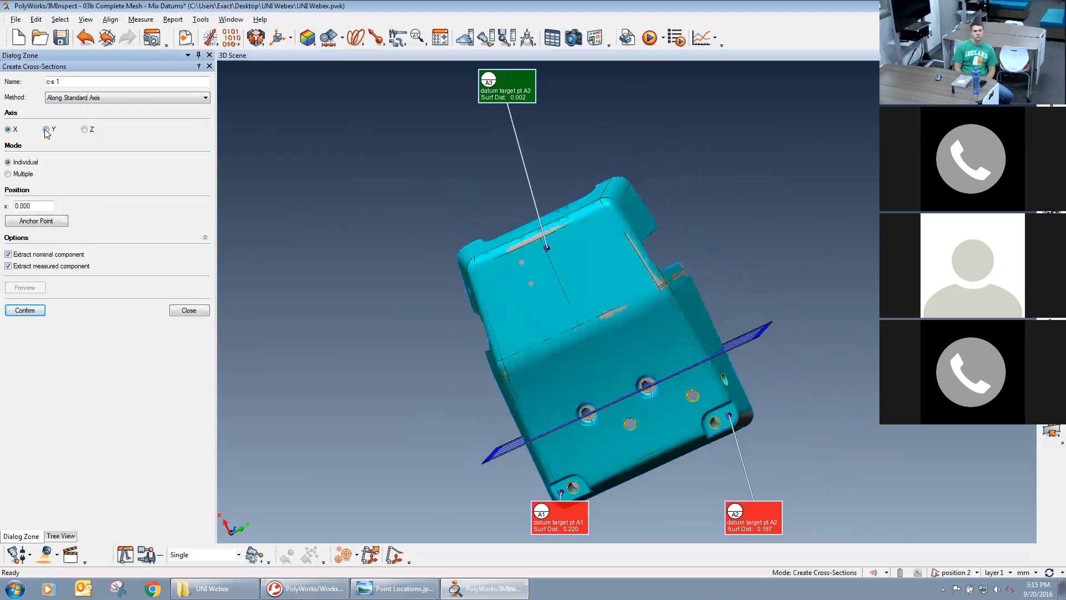
drag(301, 281, 444, 277)
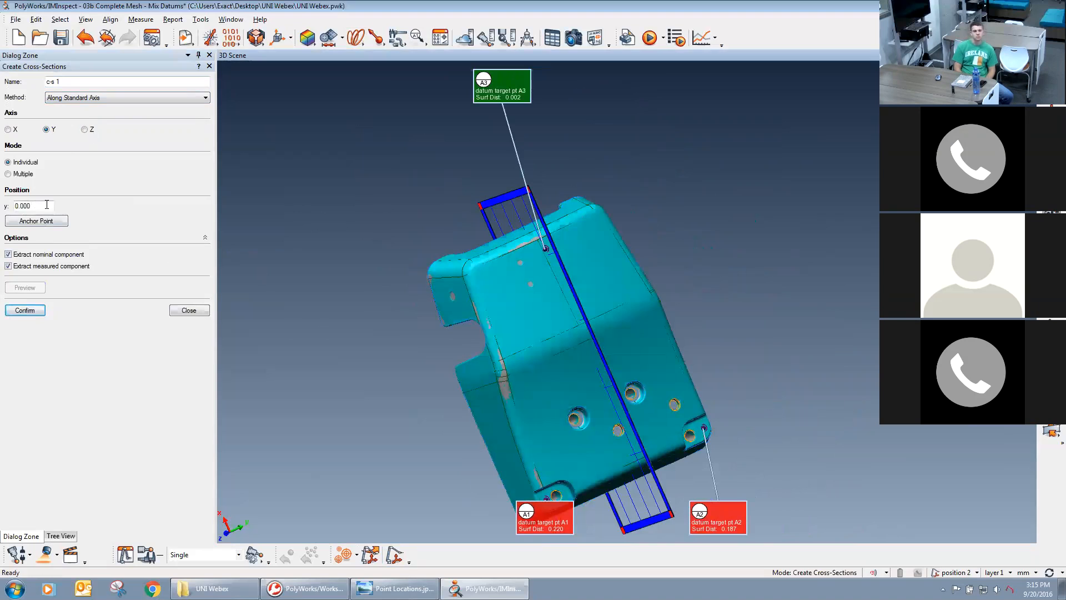
Create the individual Y-axis cross-section at position 0 with both nominal and measured components, and close the cross-section settings.
drag(38, 205, 10, 205)
click(30, 223)
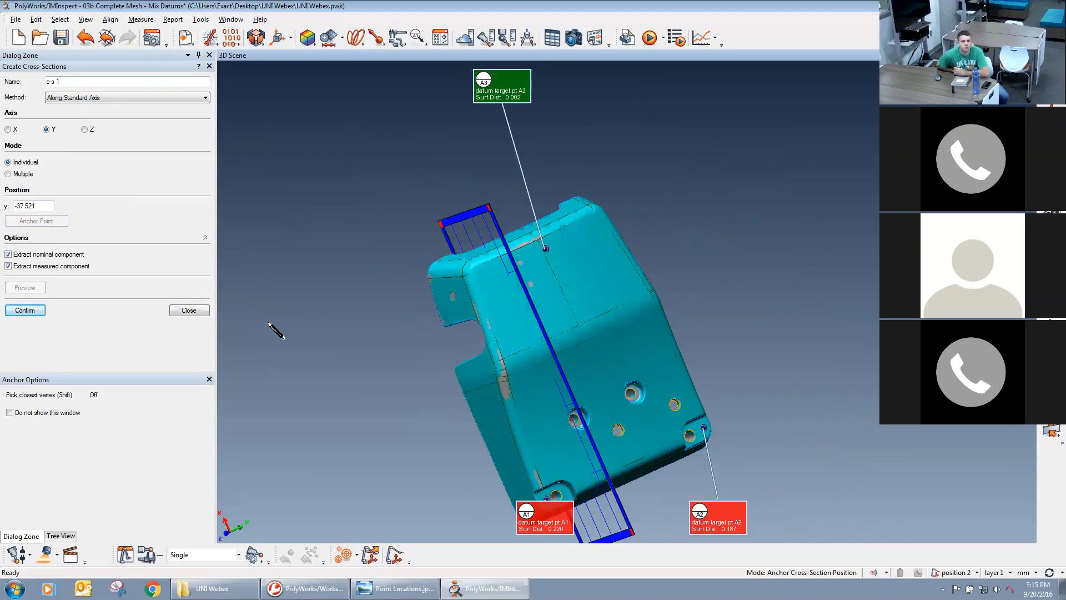
drag(43, 208, 5, 213)
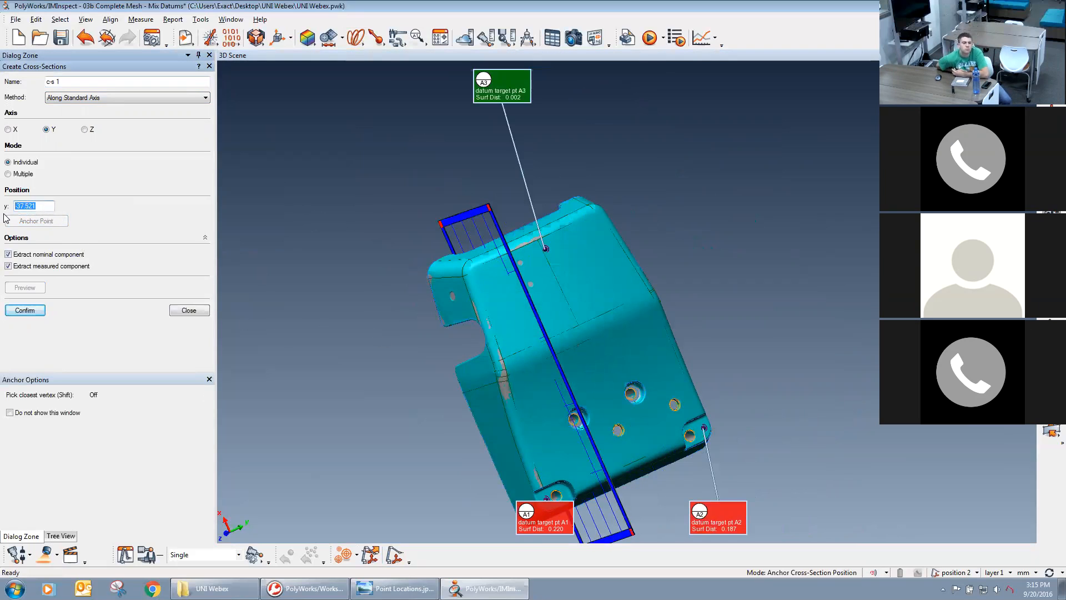
text(0)
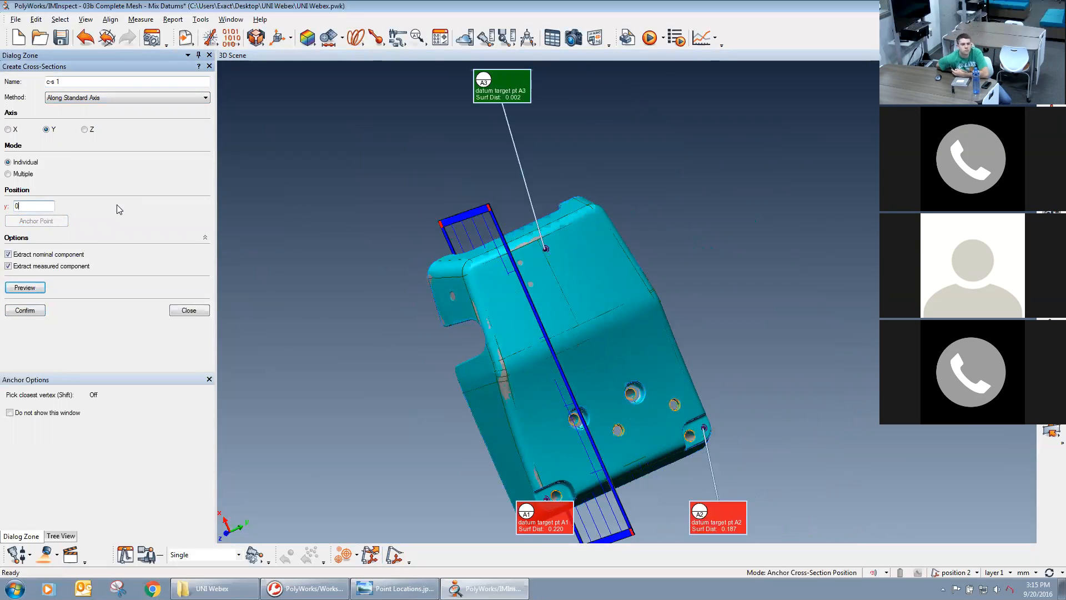
key(Return)
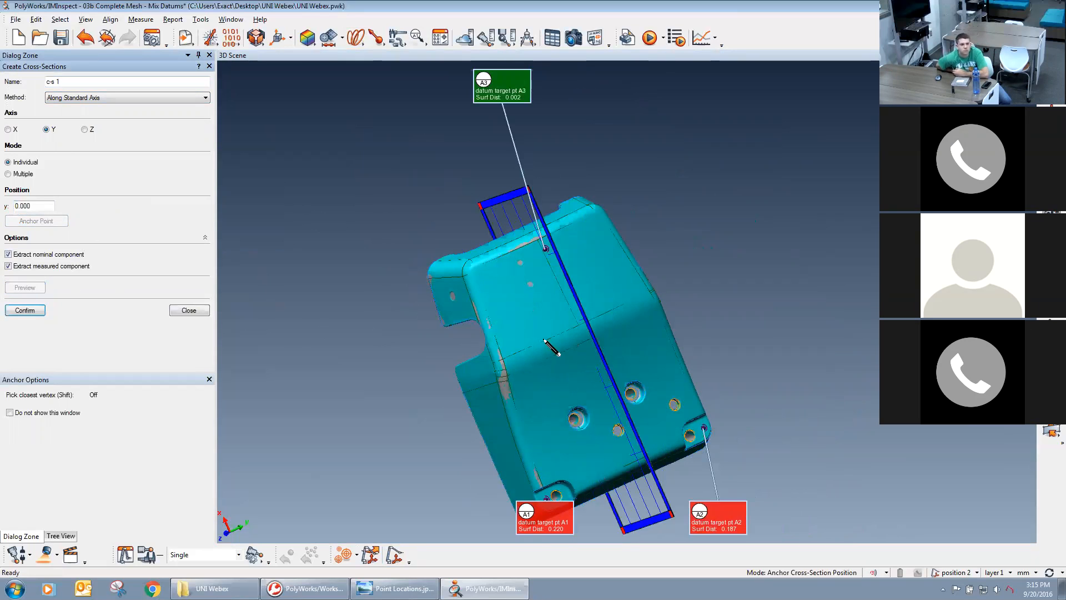
click(42, 313)
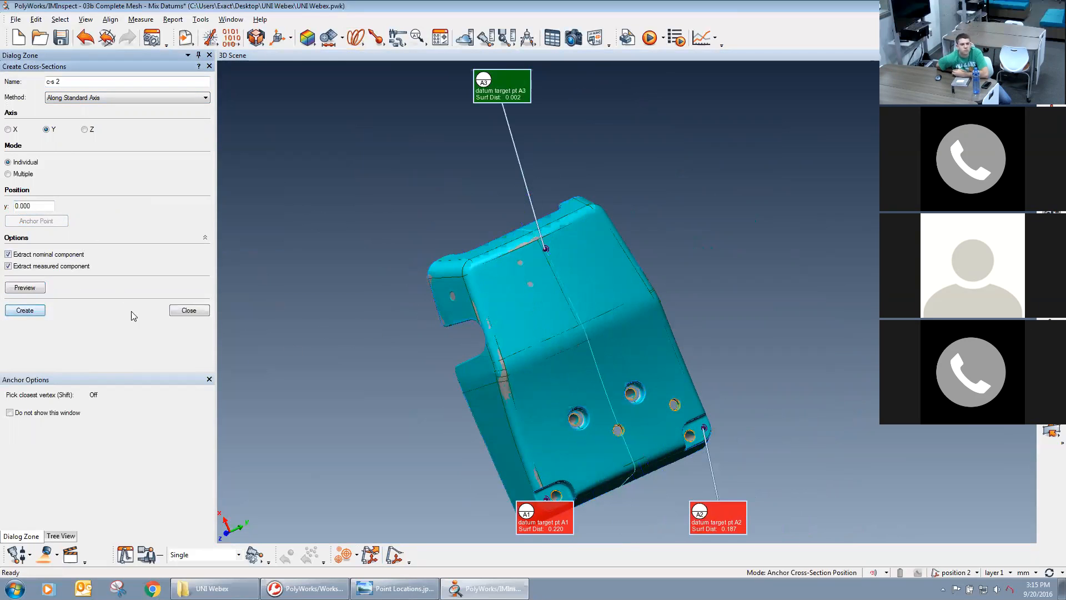
click(178, 311)
Hide the Sample Casting CAD model and mesh 1 to isolate the new cross-section profiles in the scene.
right_drag(542, 356, 628, 336)
middle_drag(628, 335, 627, 291)
drag(702, 331, 655, 328)
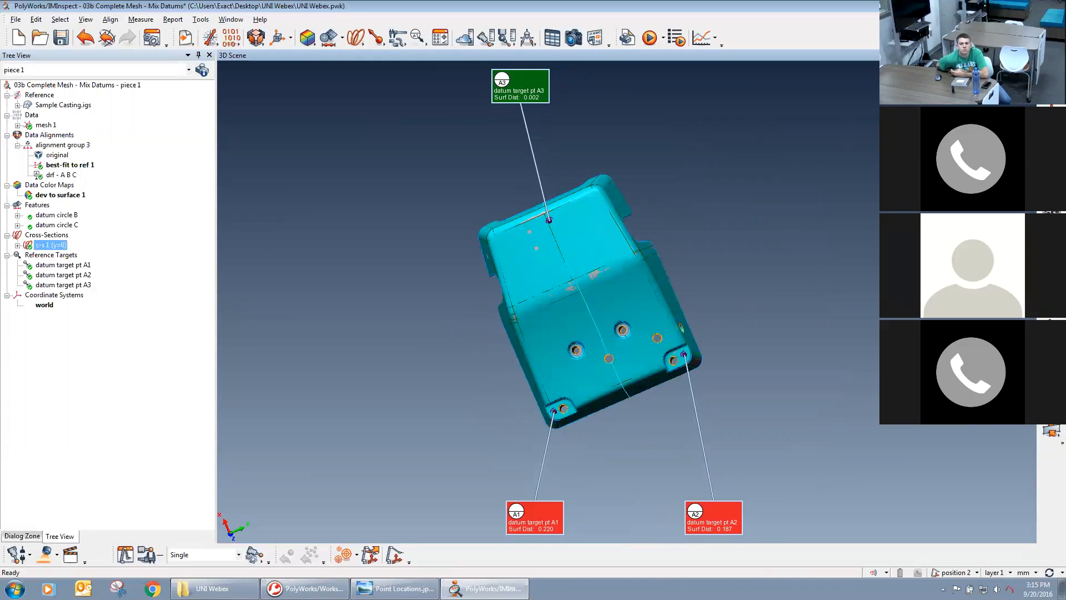
middle_click(43, 107)
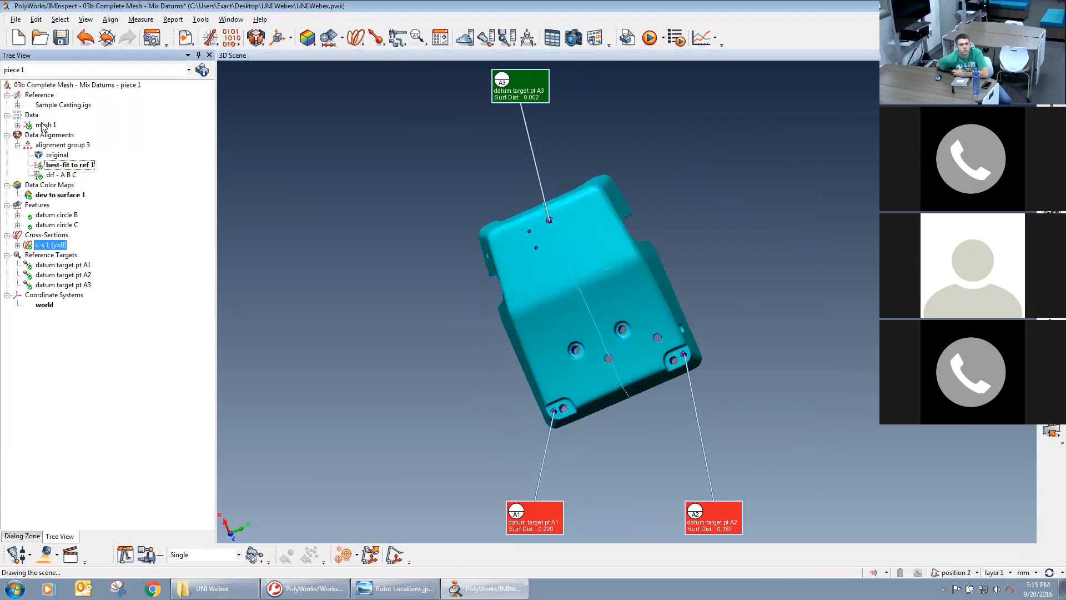
middle_click(44, 127)
middle_click(49, 106)
middle_click(49, 107)
Examine the nominal and measured cross-section profiles side-on, focusing on the end wall of the casting.
mouse_move(645, 338)
mouse_down()
mouse_move(615, 352)
mouse_move(610, 424)
mouse_move(647, 406)
mouse_move(644, 354)
mouse_up()
middle_drag(644, 354, 706, 276)
drag(650, 327, 653, 392)
right_drag(655, 398, 662, 139)
right_drag(652, 365, 660, 305)
middle_drag(583, 341, 69, 207)
middle_drag(586, 378, 527, 142)
right_drag(603, 397, 586, 336)
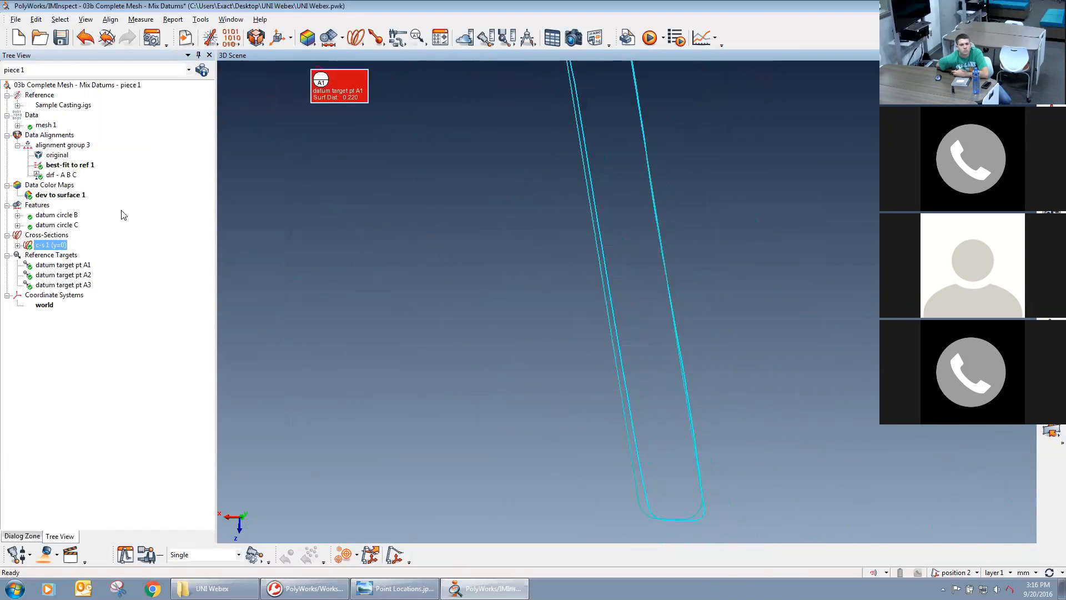
Change the color of mesh 1 to orange so its measured profile contrasts with the nominal one.
double_click(41, 126)
click(195, 98)
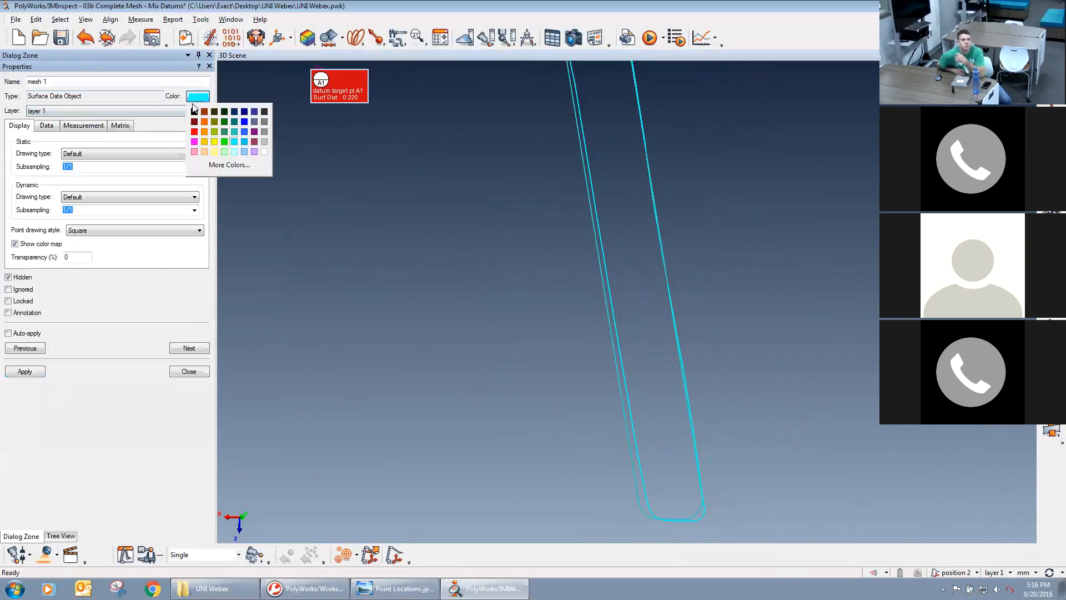
click(205, 121)
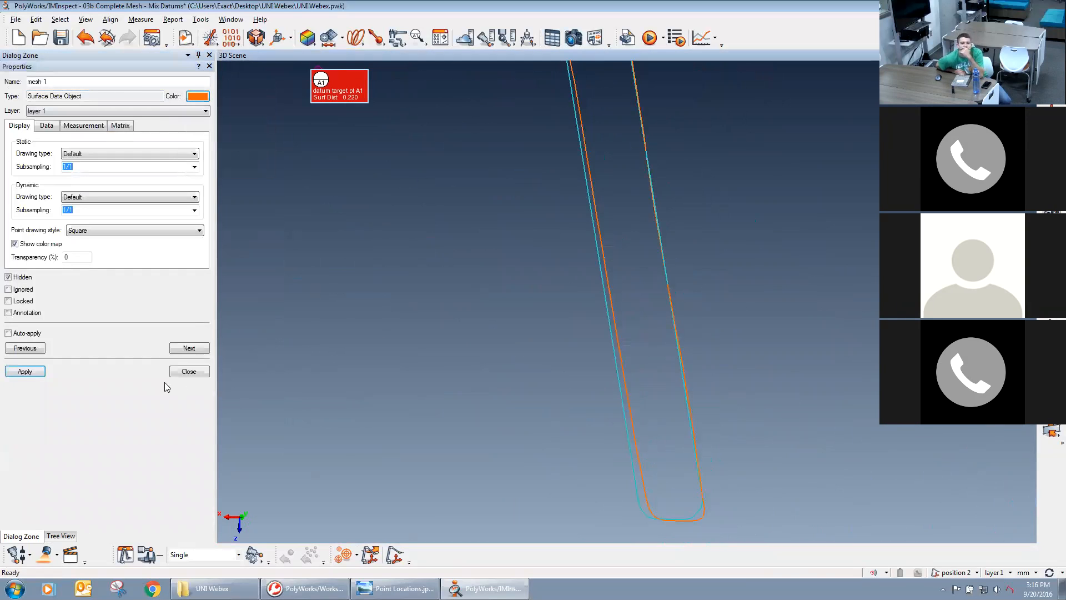
click(184, 371)
Hide the reference targets and display the cross-section's deviation color map with its minimum and maximum labels.
middle_drag(562, 453, 581, 447)
right_drag(582, 291, 661, 294)
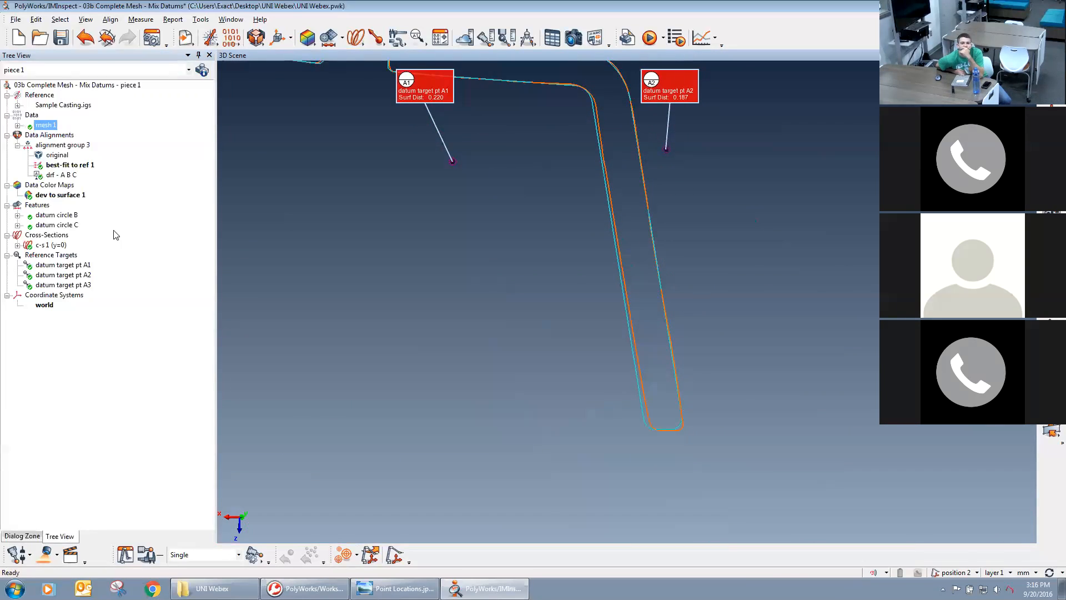
middle_click(51, 255)
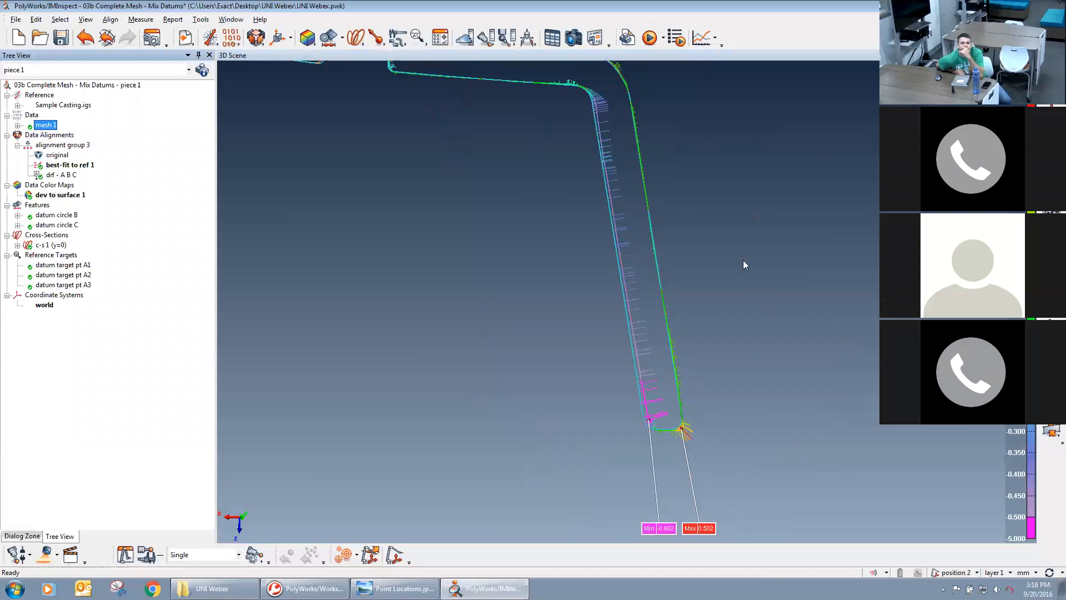
Examine the colored deviations along the whole Y cross-section, from one end wall across the top to the other.
scroll(716, 246, down, 3)
mouse_move(738, 280)
middle_down()
mouse_move(764, 305)
mouse_move(938, 356)
middle_up()
middle_drag(516, 283, 767, 327)
middle_drag(392, 307, 582, 305)
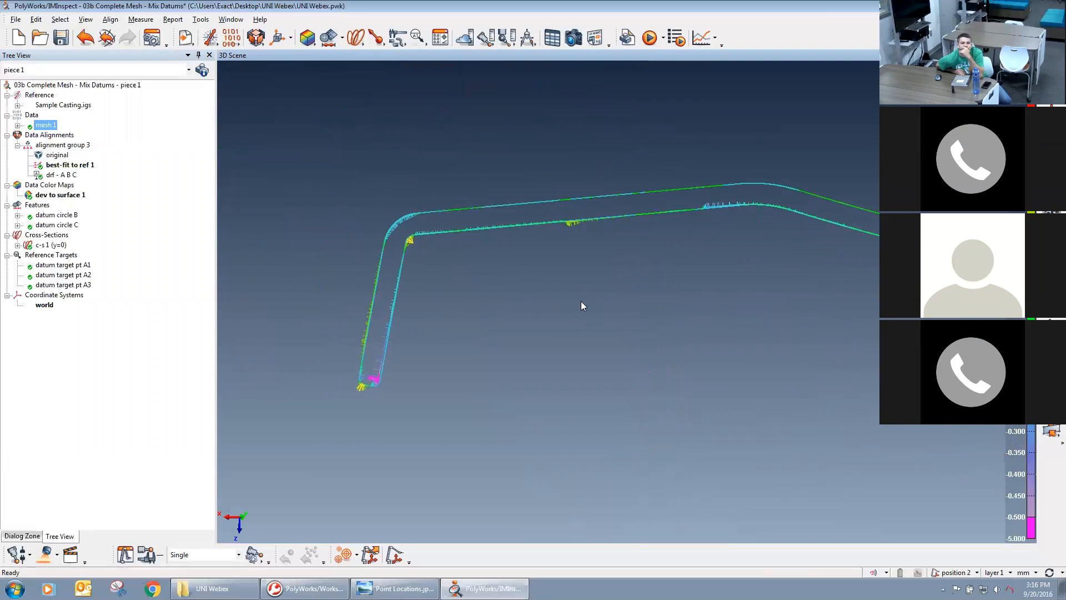
middle_drag(720, 312, 609, 309)
right_drag(585, 267, 676, 338)
middle_drag(676, 342, 643, 407)
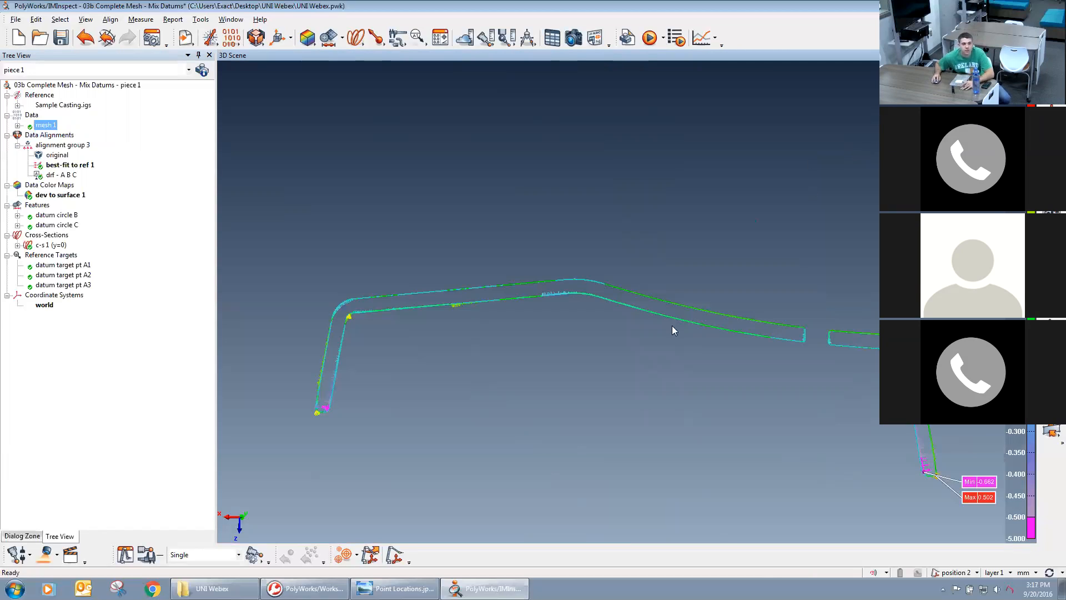
Leave the inspection project and clear the open windows to show the company contact card on the desktop.
key(alt+Tab)
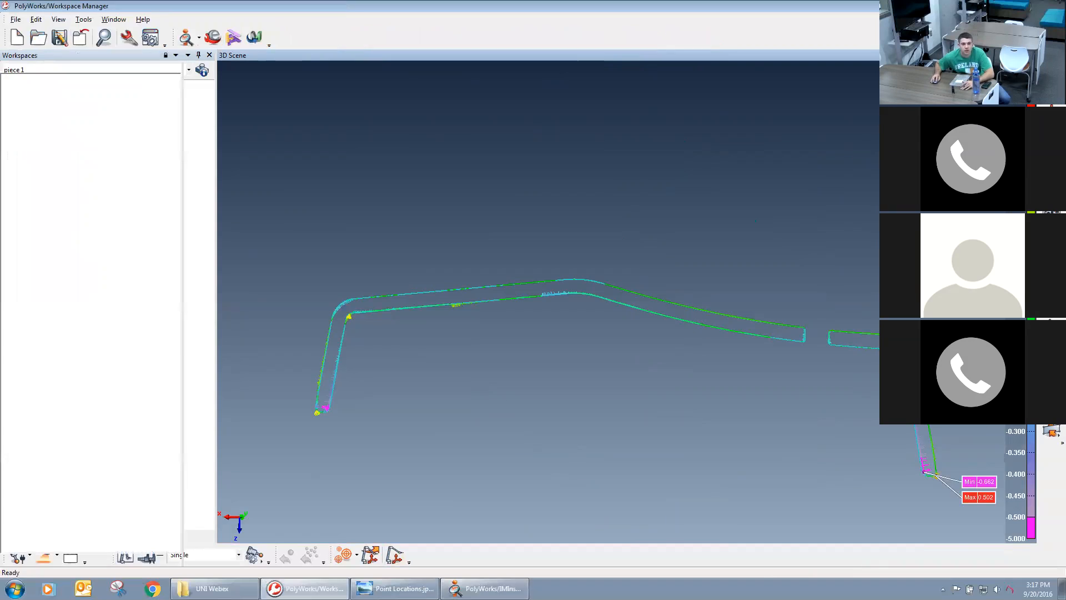
click(1015, 5)
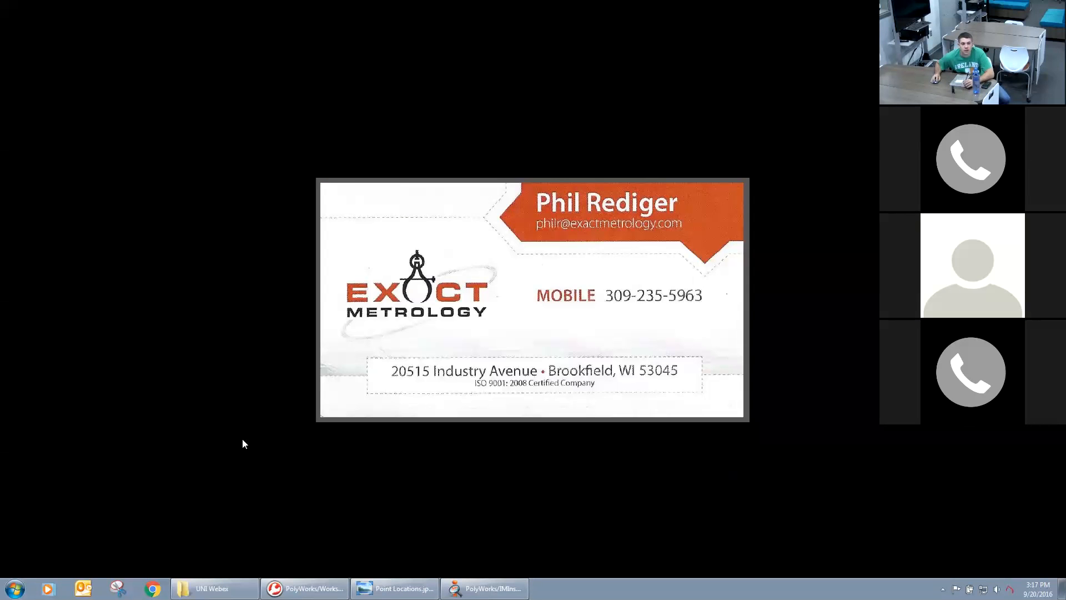